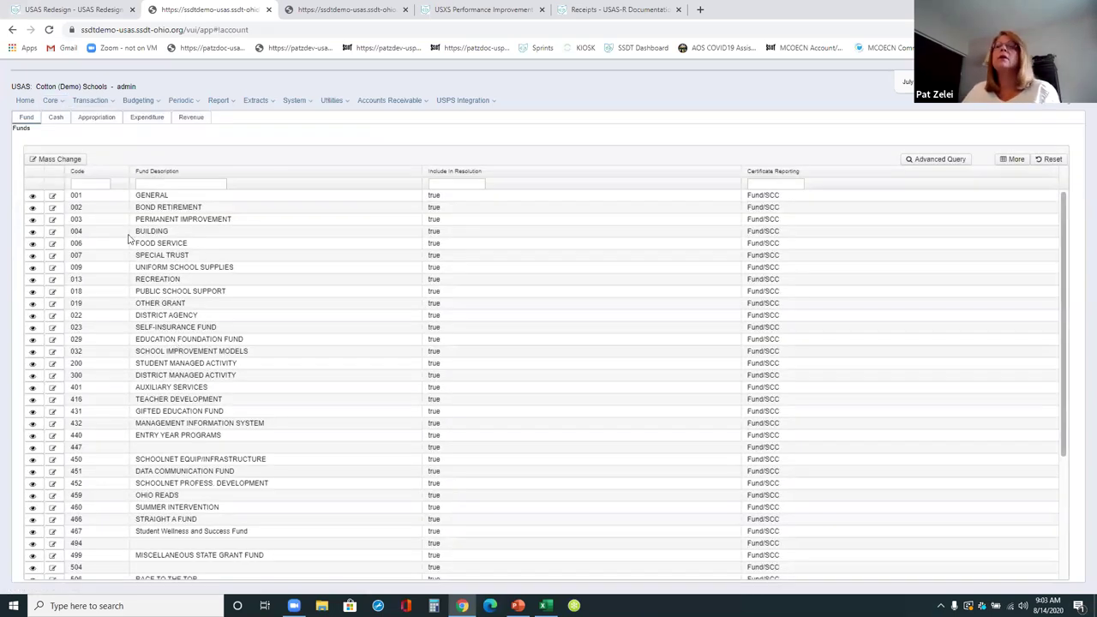
# - Show the Cash Accounts list with its fund balances and start filtering by fund
pyautogui.click(55, 117)
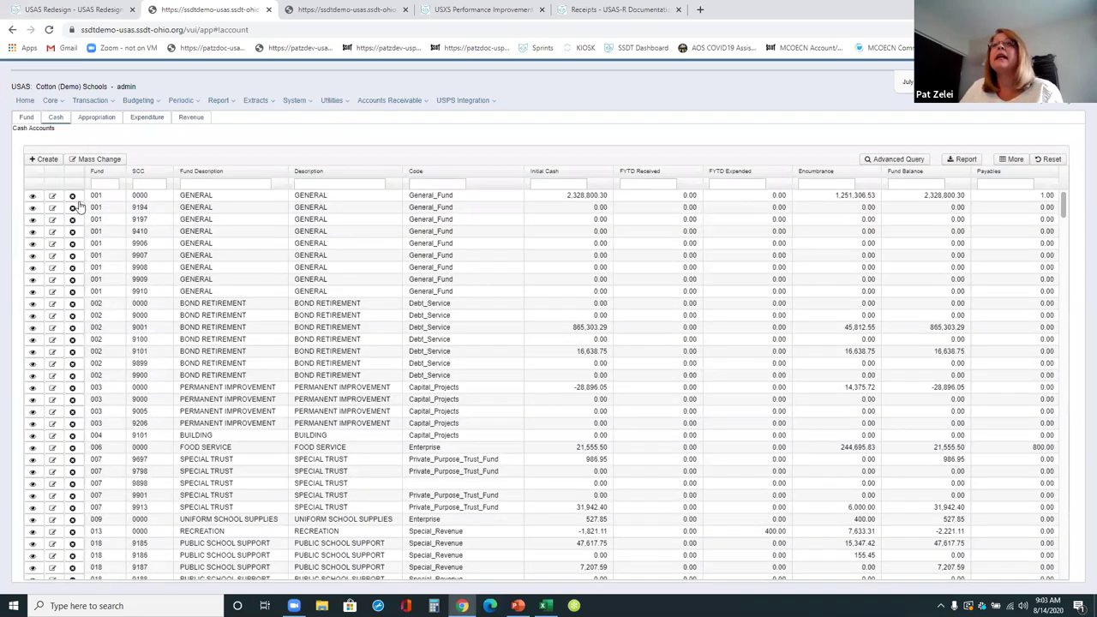
pyautogui.scroll(-4, 112, 326)
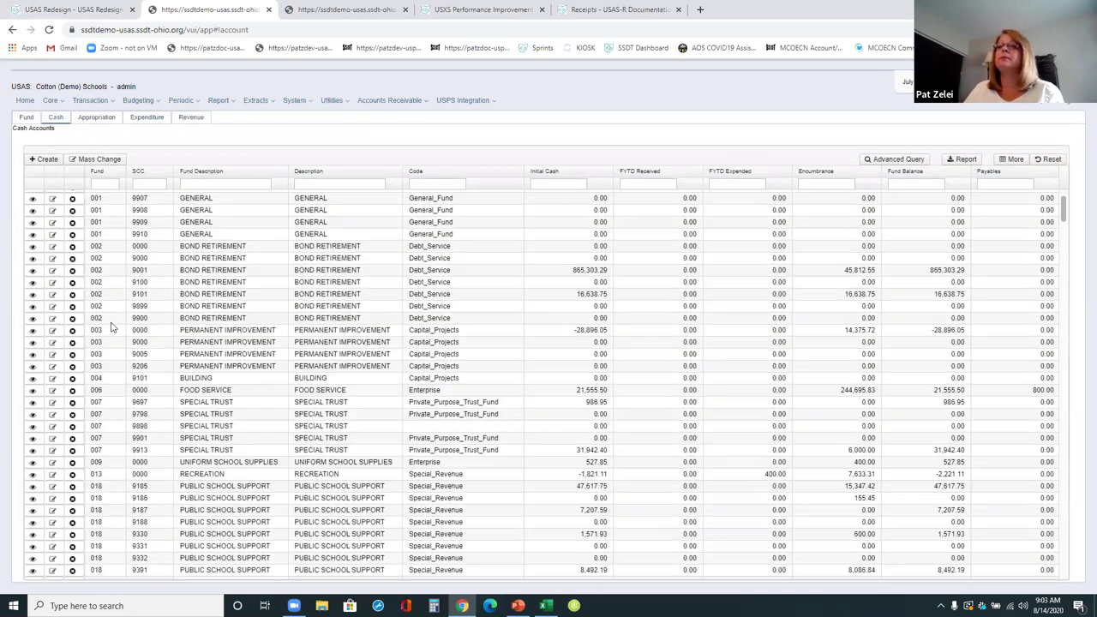
pyautogui.click(106, 184)
# - Filter funds to 50 and open the 507/9021 cash account (-2,800.00 balance) for editing
pyautogui.write('5')
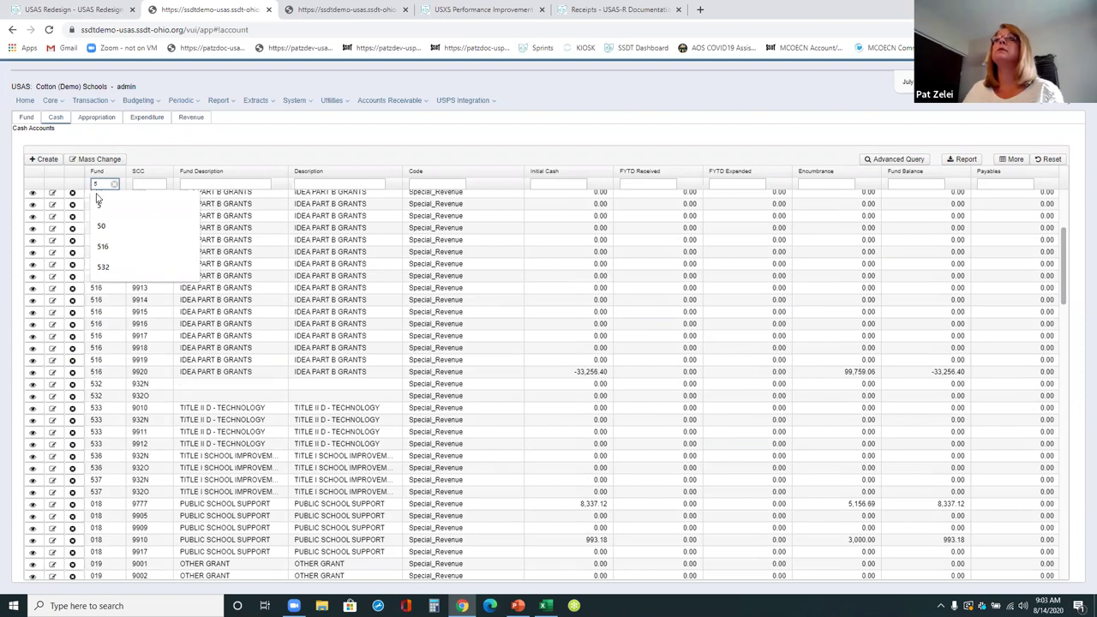
pyautogui.write('04')
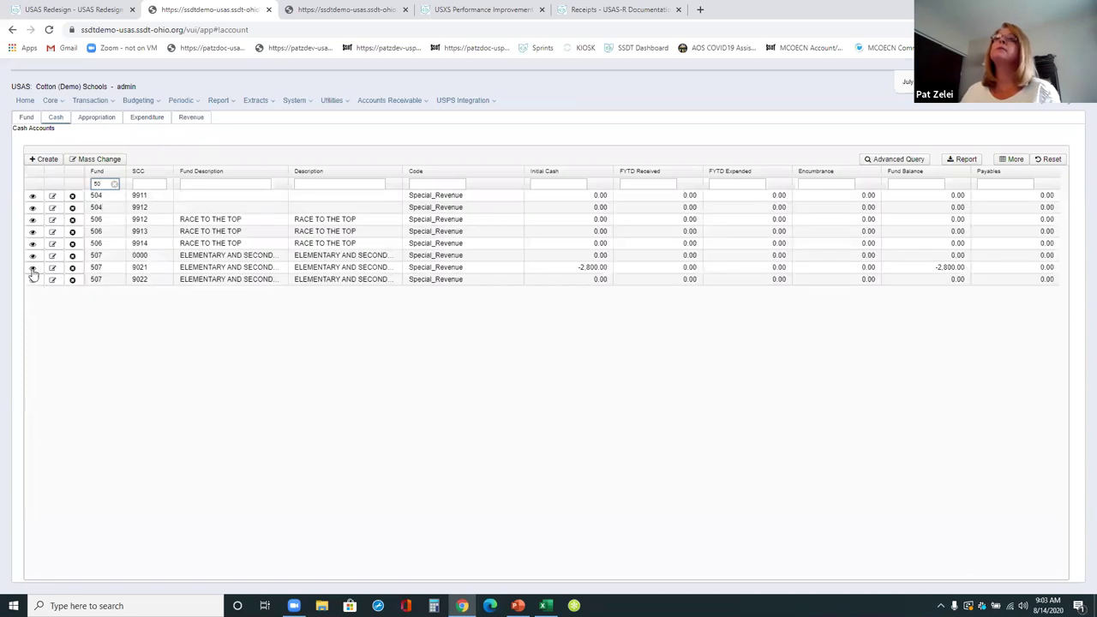
pyautogui.click(30, 269)
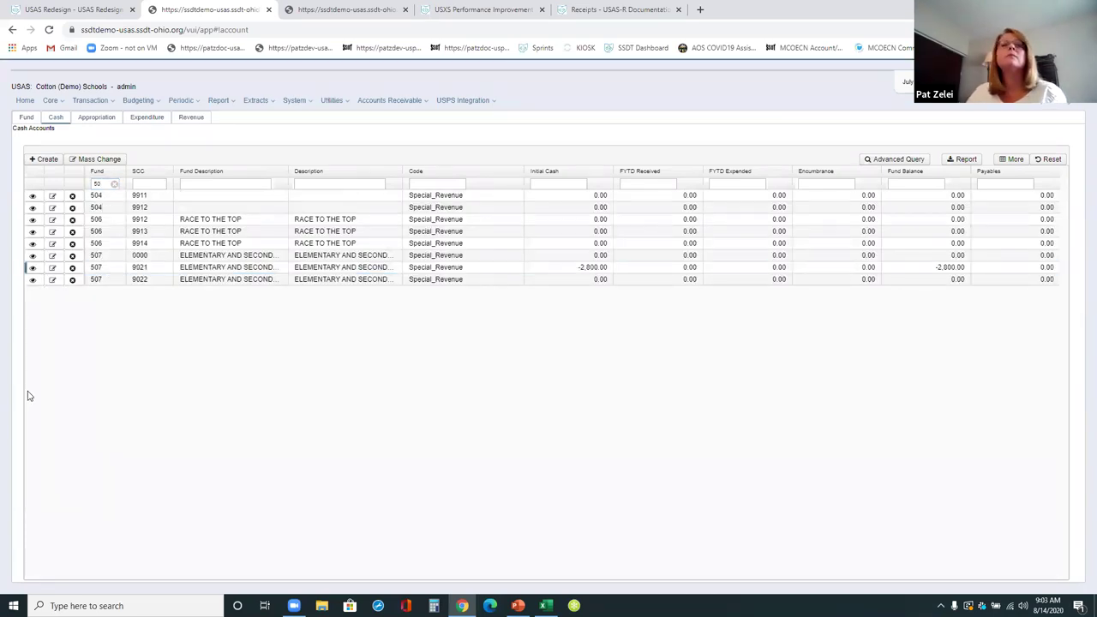
pyautogui.click(32, 89)
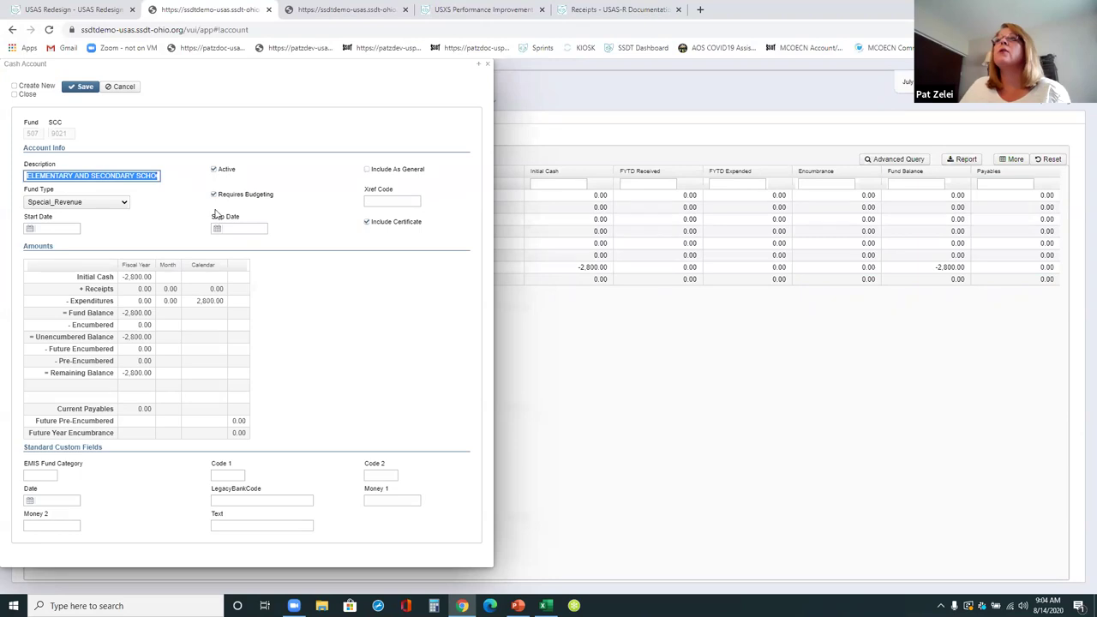
# - Return the 507/9021 account to read-only and show the slide of invalid function code 2214 errors
pyautogui.click(172, 206)
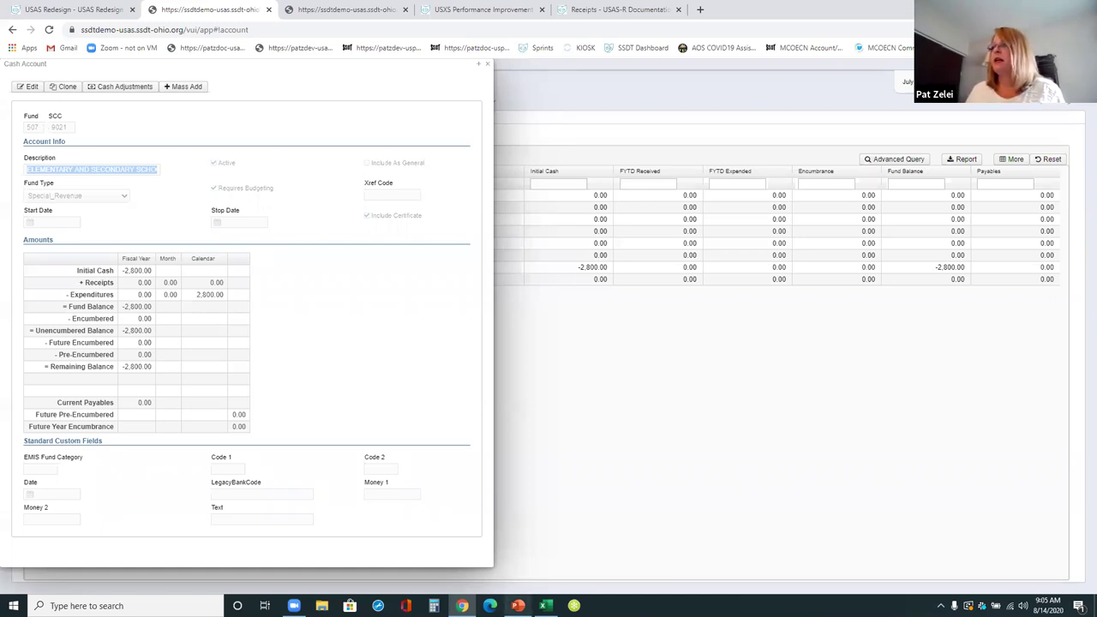
pyautogui.click(517, 605)
pyautogui.scroll(-1, 383, 298)
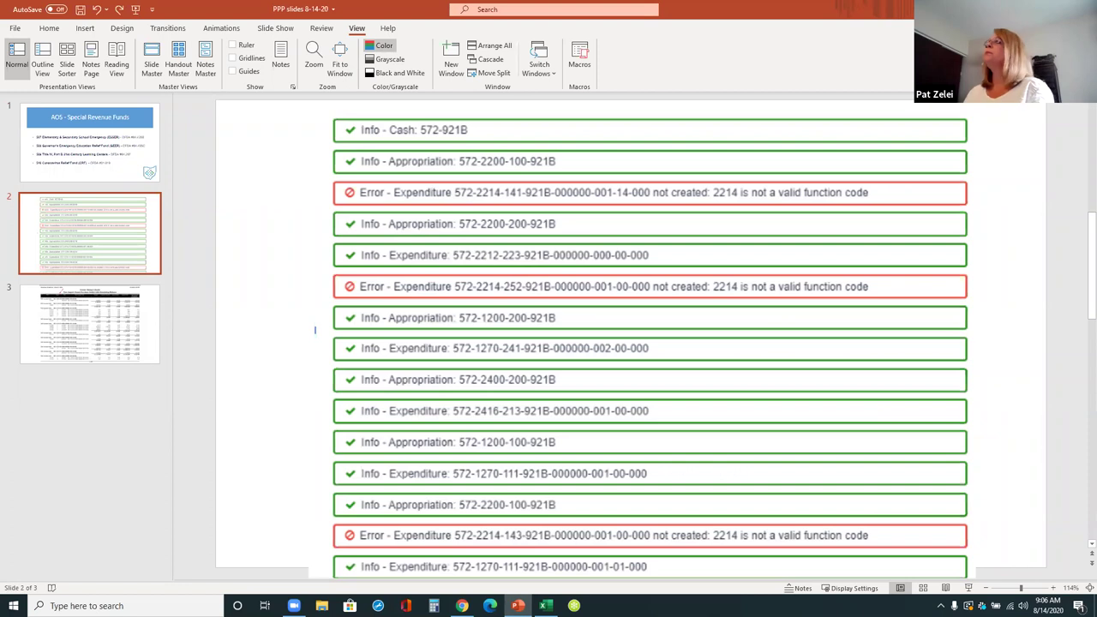
# - Switch from PowerPoint back to the USAS 507/9021 cash account record
pyautogui.hotkey('alt', 'Tab')
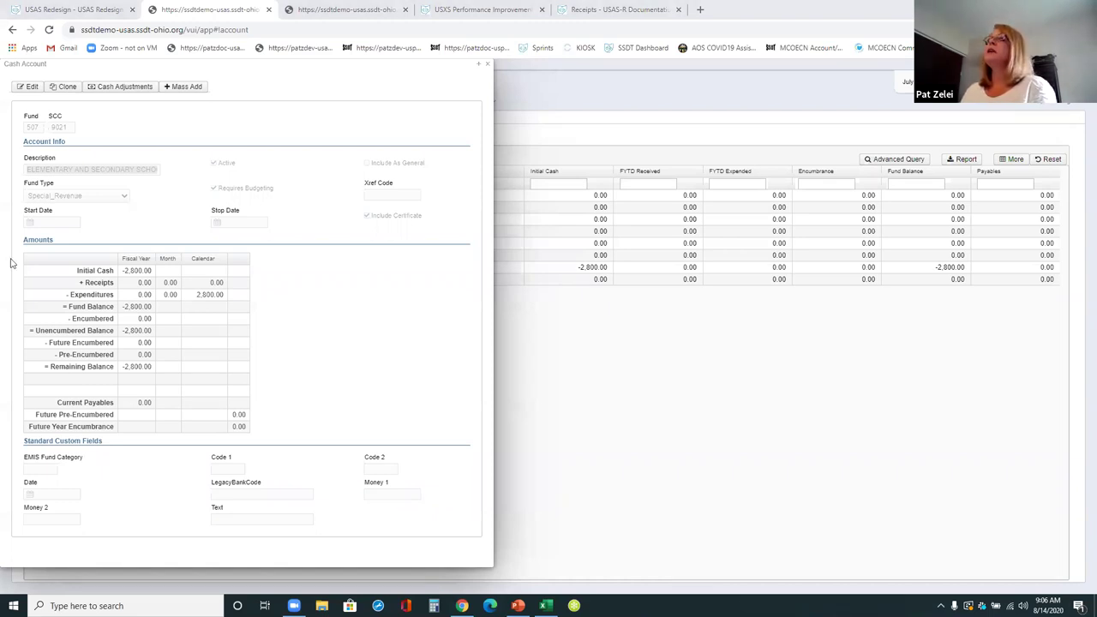
# - Close the 507/9021 Cash Account details to return to the fund-50 list
pyautogui.click(493, 70)
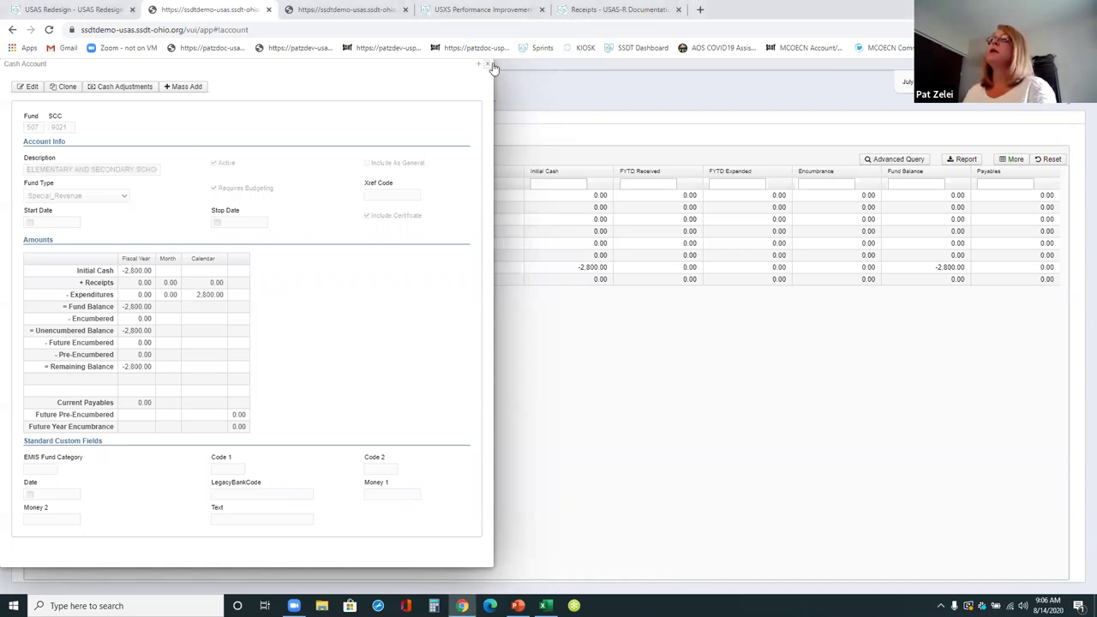
pyautogui.click(487, 65)
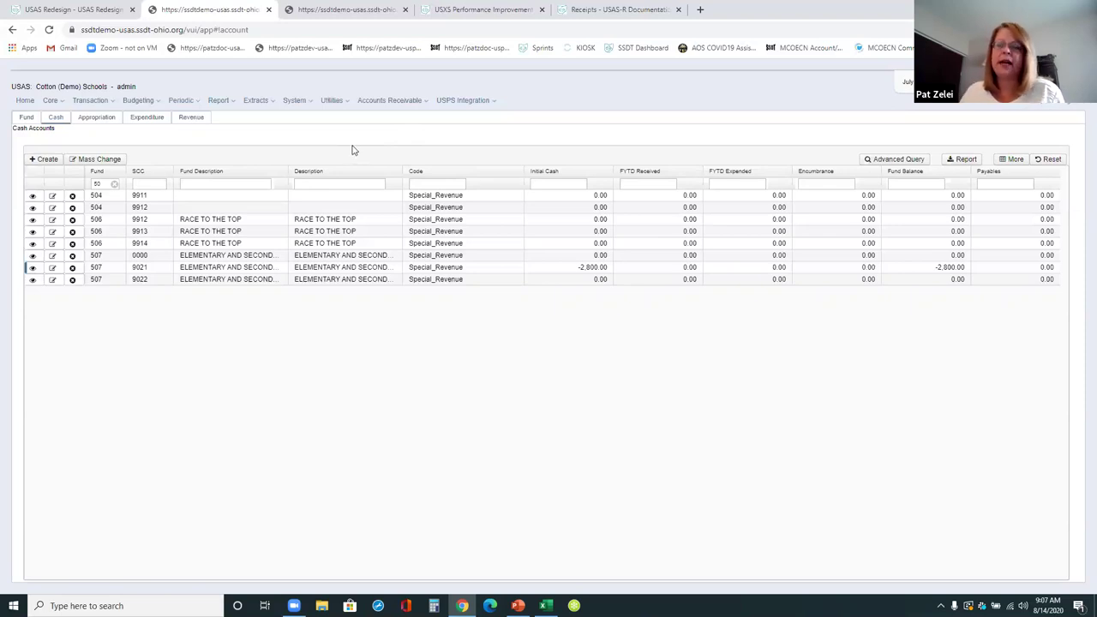
# - Open System > Modules to see each module's installed status and version
pyautogui.click(310, 101)
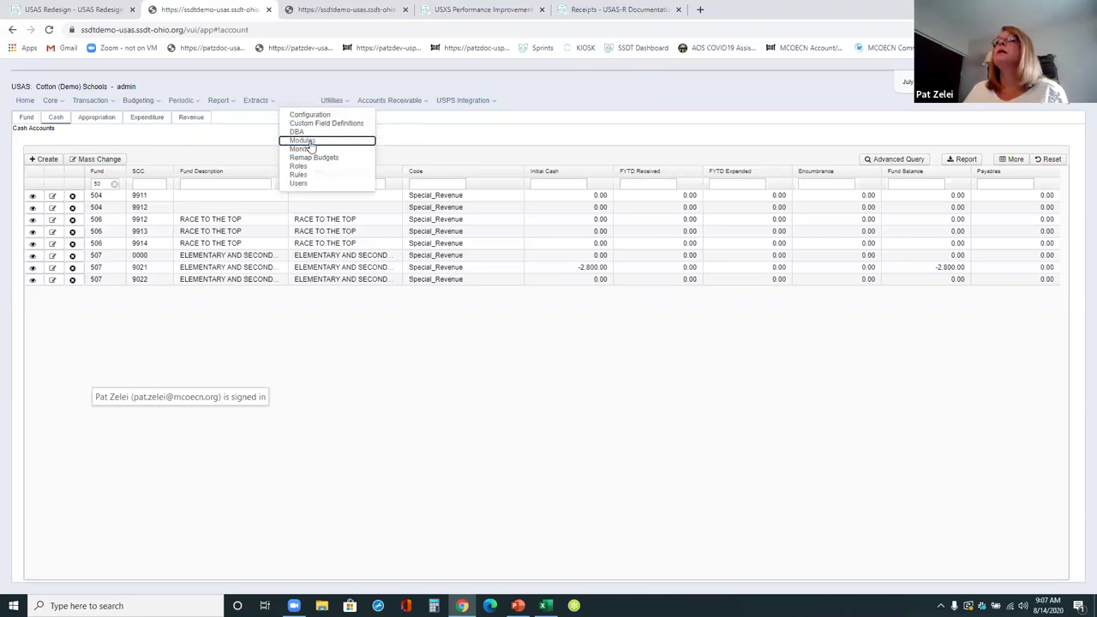
pyautogui.click(306, 140)
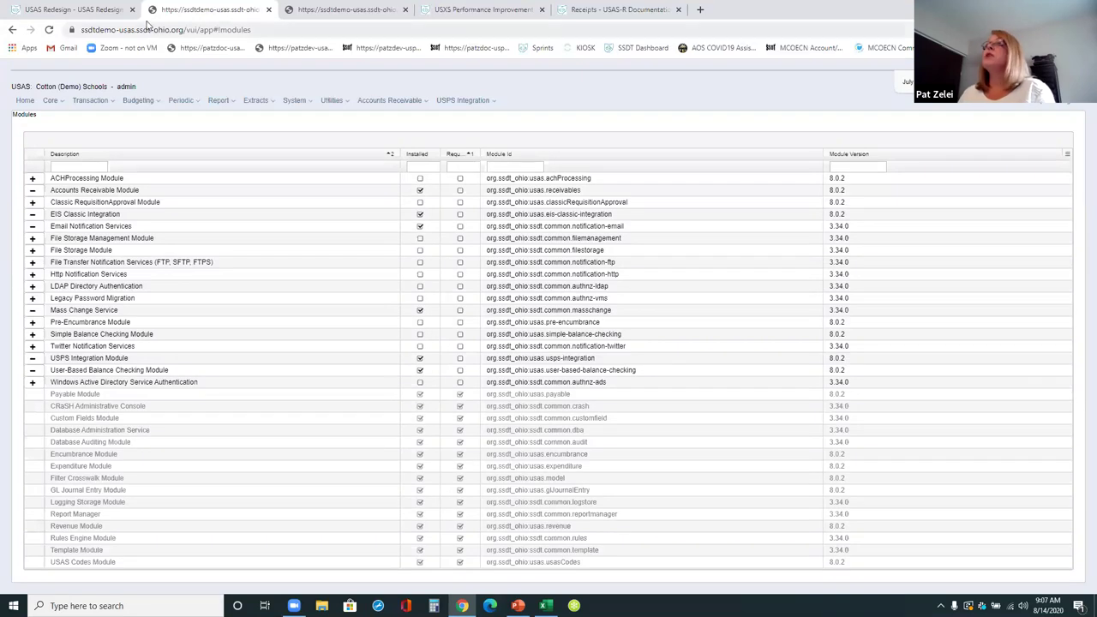
# - Reload USAS and log in as the other user to reach the Cotton (Demo) Schools home page
pyautogui.press('F5')
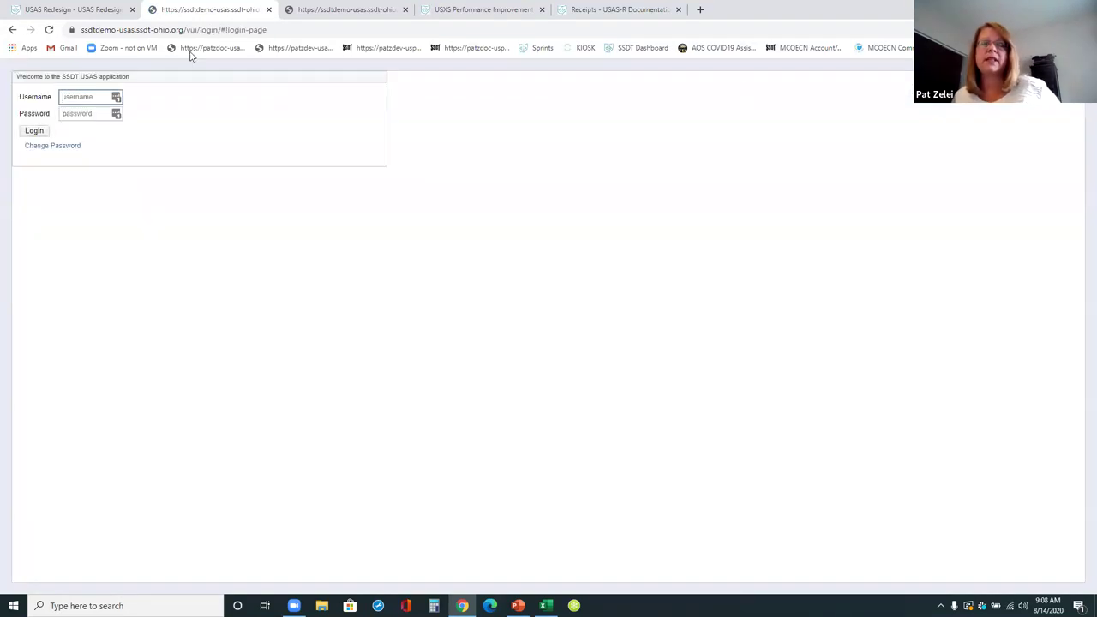
pyautogui.click(75, 99)
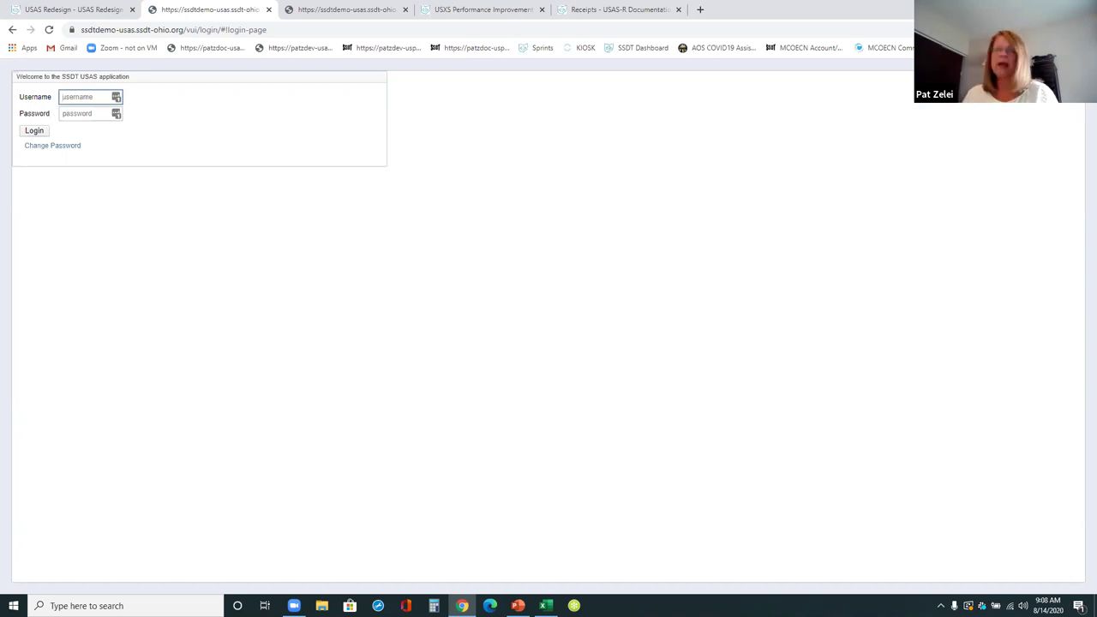
pyautogui.write('charl')
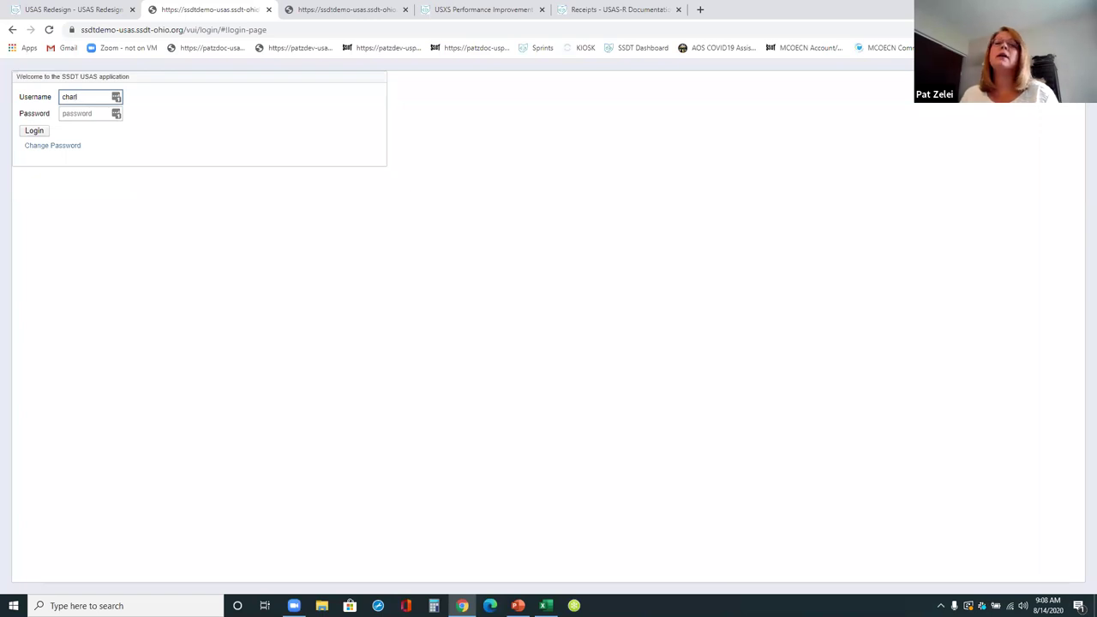
pyautogui.hotkey('ctrl', 'a')
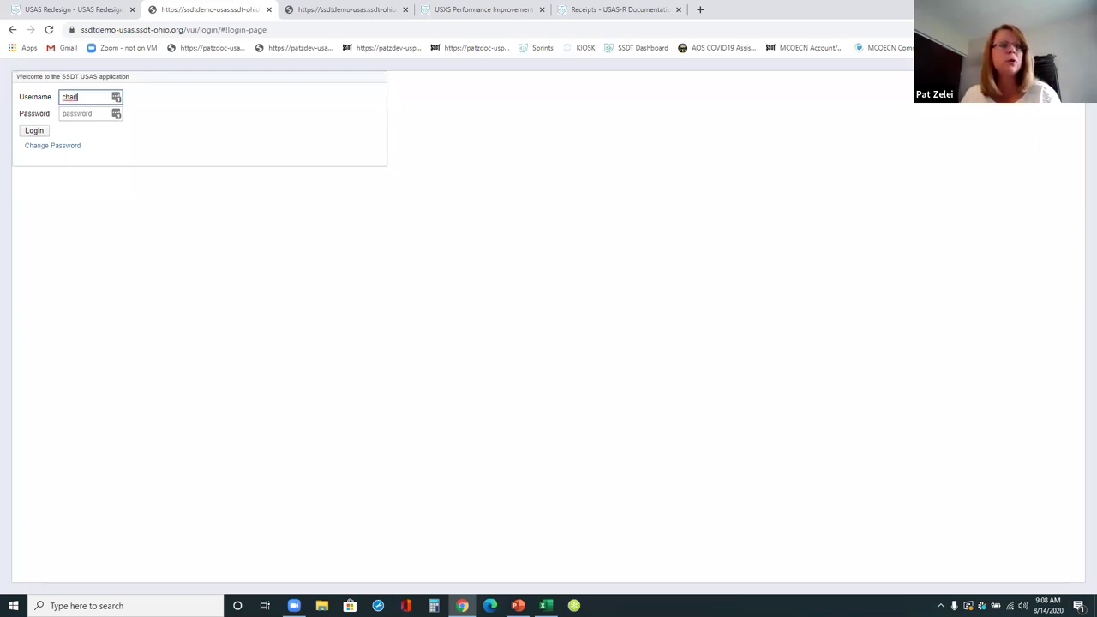
pyautogui.write('es')
pyautogui.press('Tab')
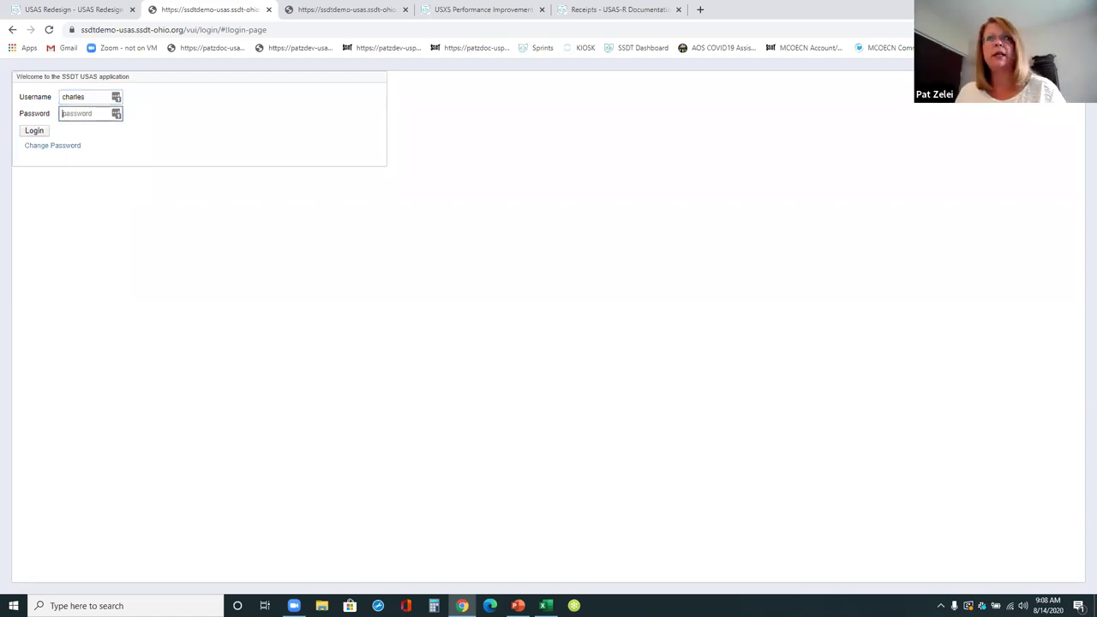
pyautogui.write('•••••')
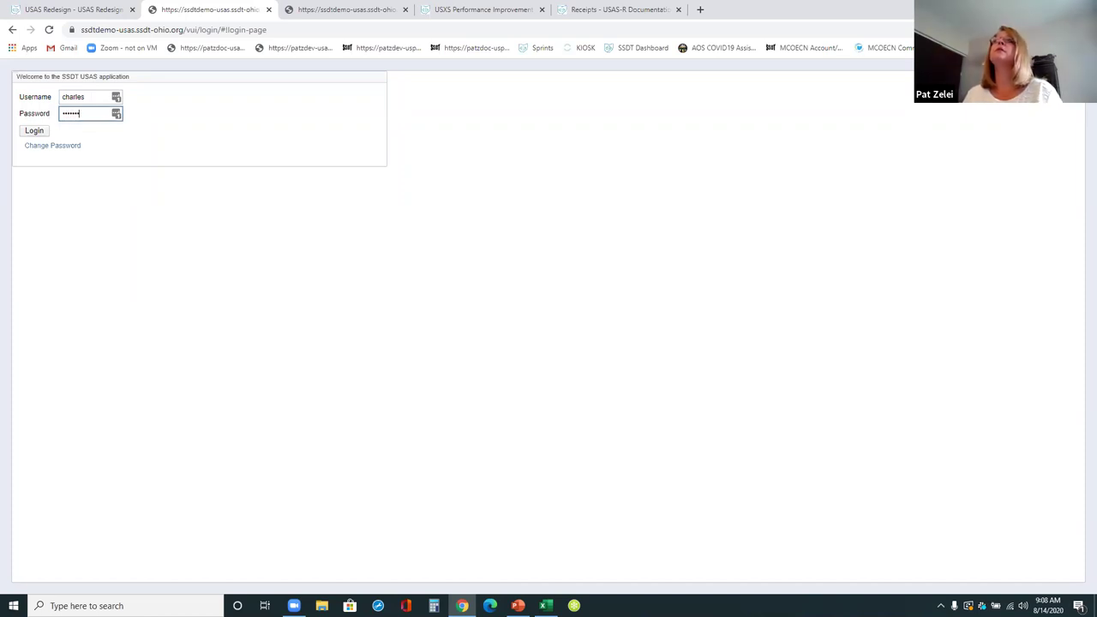
pyautogui.press('BackSpace')
pyautogui.write('•••••••')
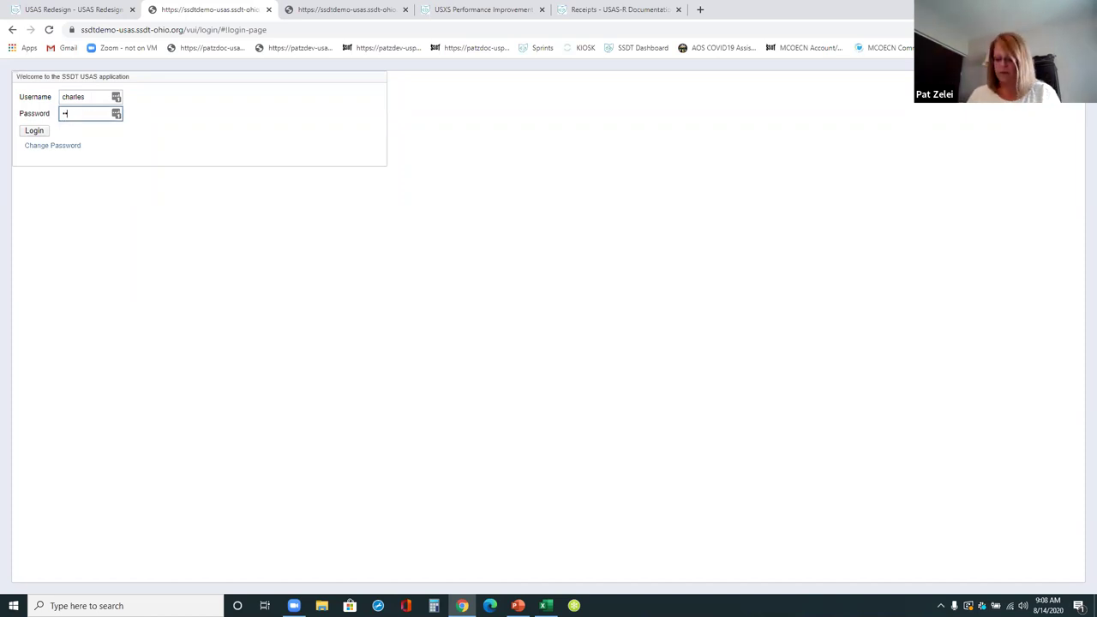
pyautogui.press('Return')
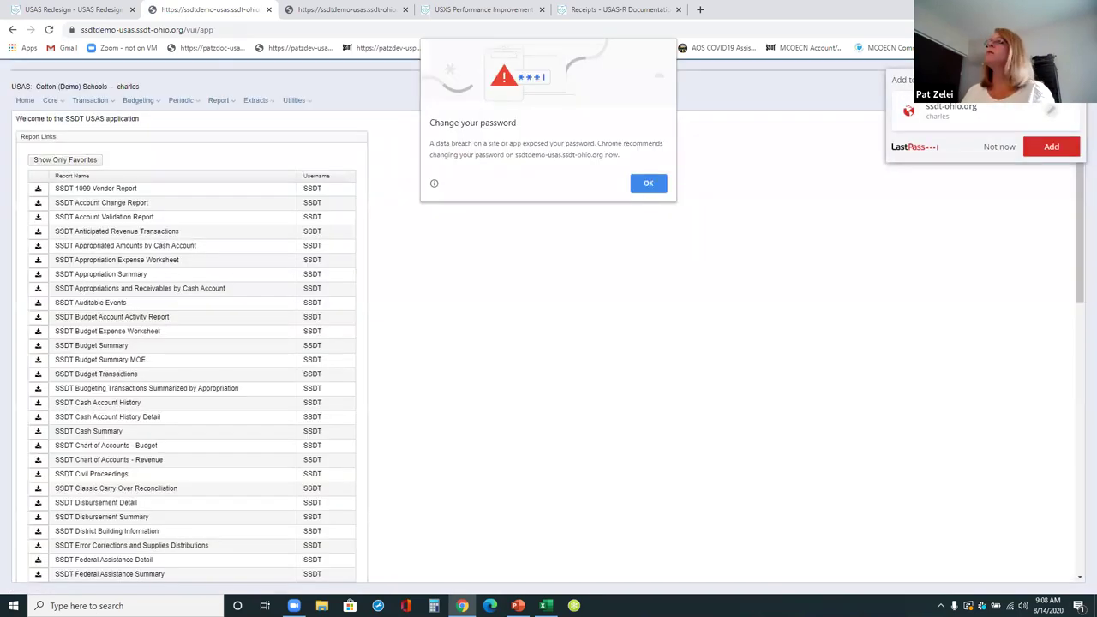
pyautogui.click(651, 179)
pyautogui.click(994, 149)
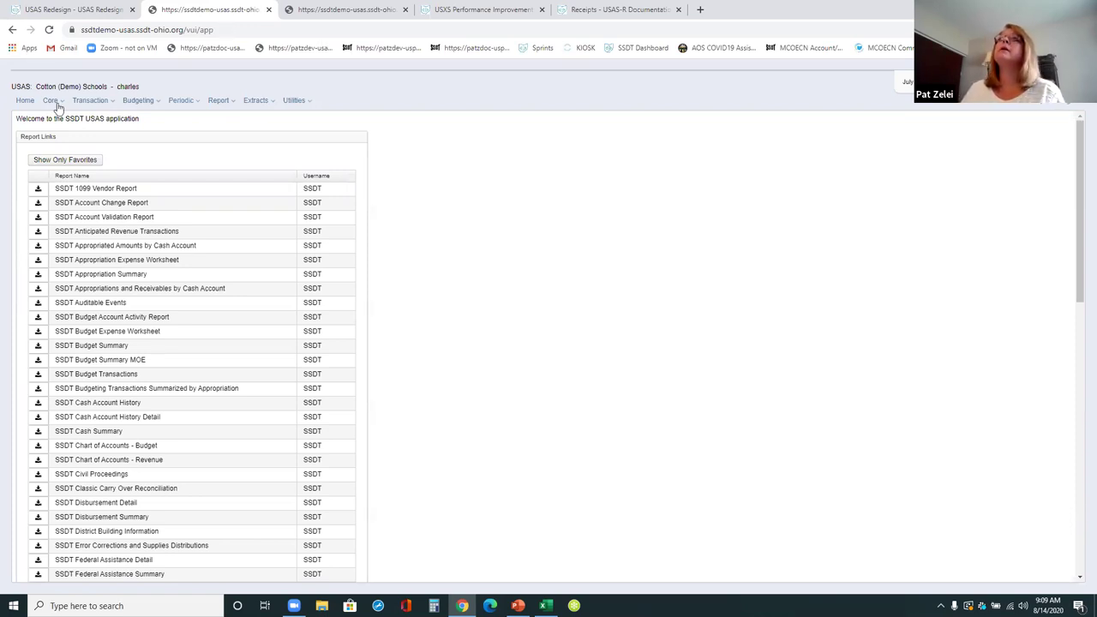
# - Filter Receipts by =292594, find no match, then clear the filter to list all receipts
pyautogui.click(83, 106)
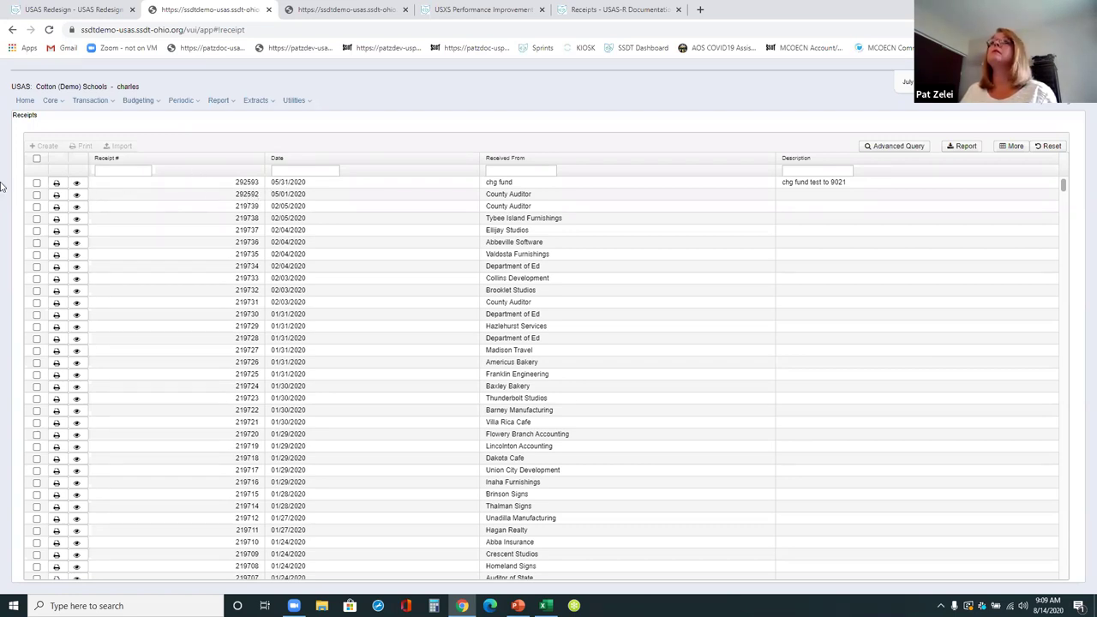
pyautogui.click(149, 170)
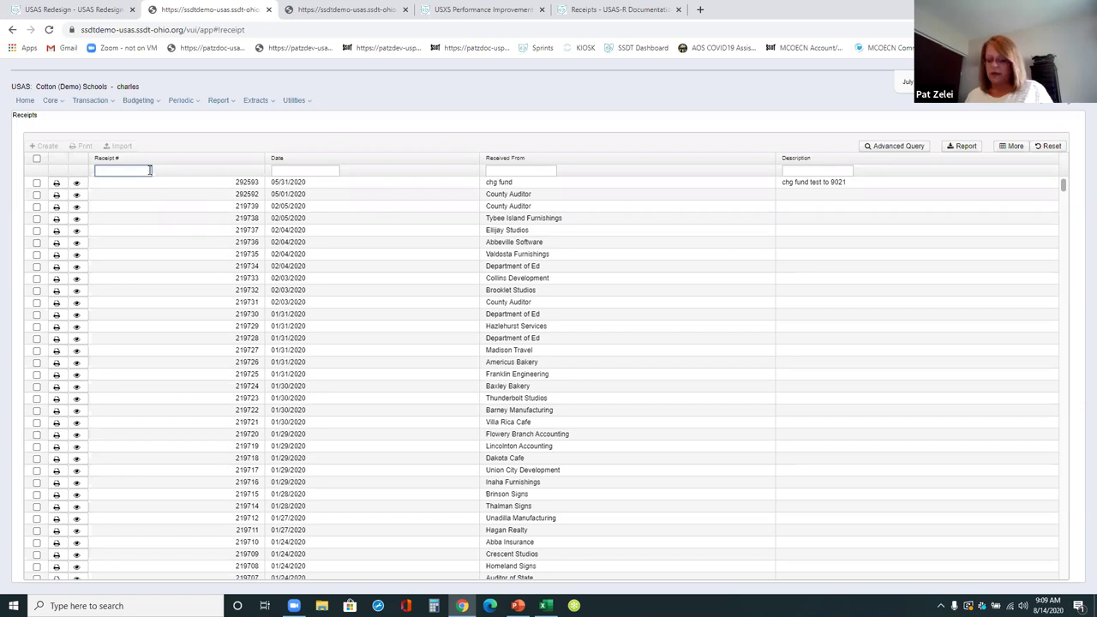
pyautogui.write('=292594')
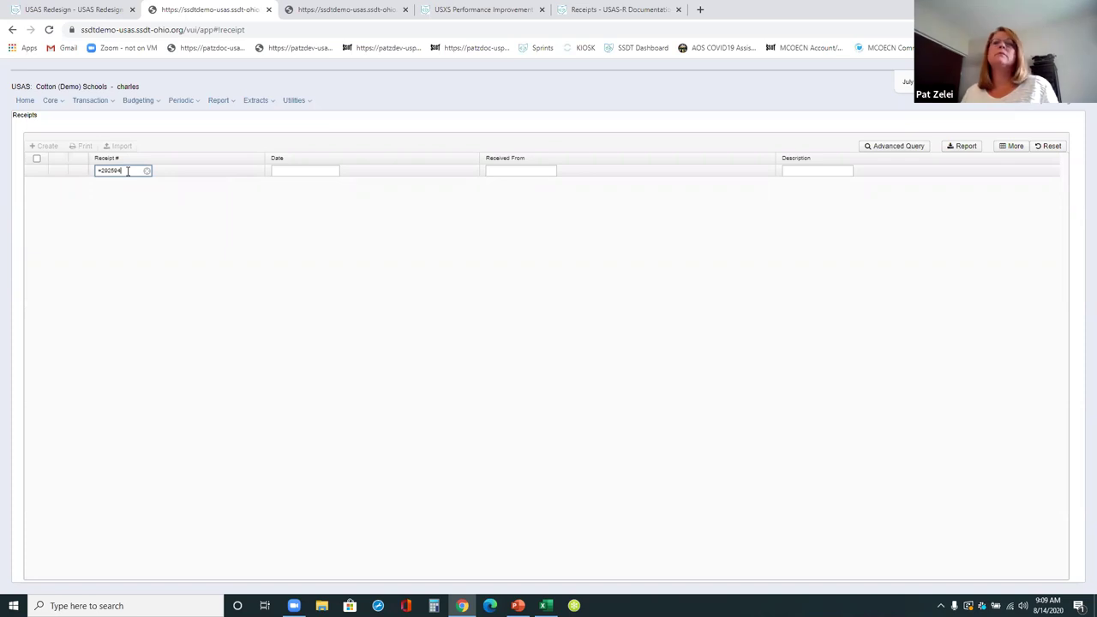
pyautogui.rightClick(145, 172)
pyautogui.click(146, 171)
pyautogui.click(146, 171)
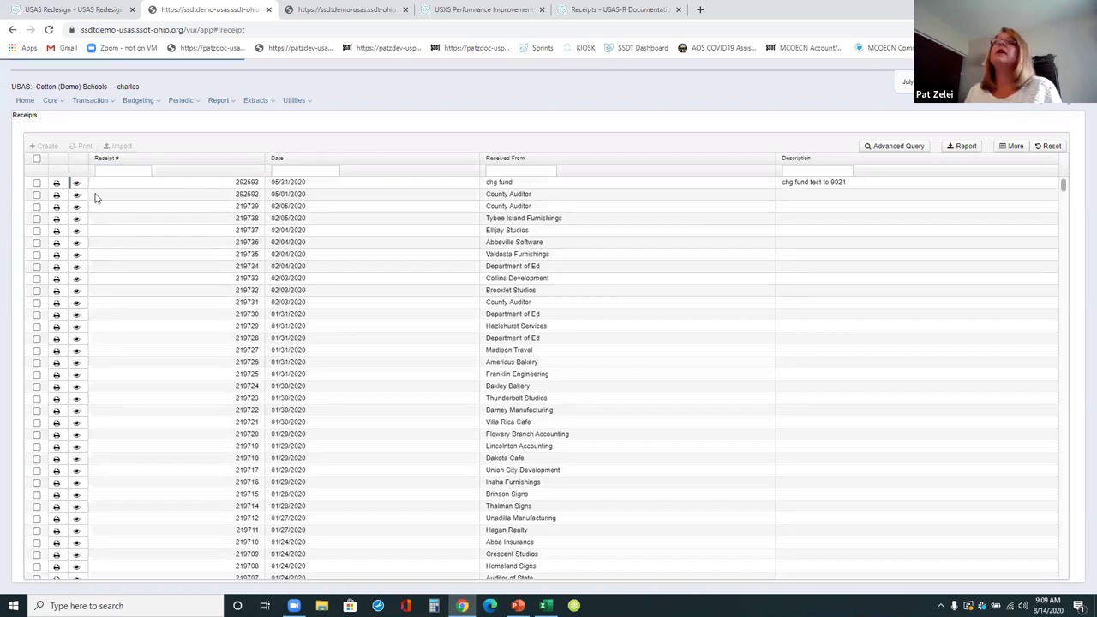
# - Review receipt 292593 and the chg fund receipt's two items, closing each details panel
pyautogui.press('Return')
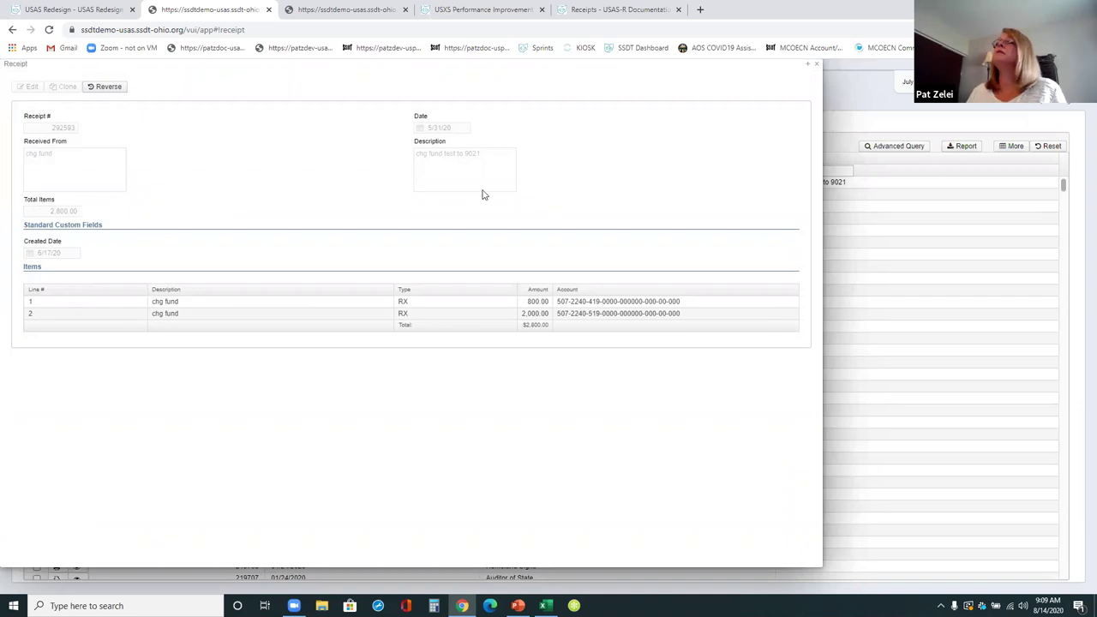
pyautogui.click(816, 65)
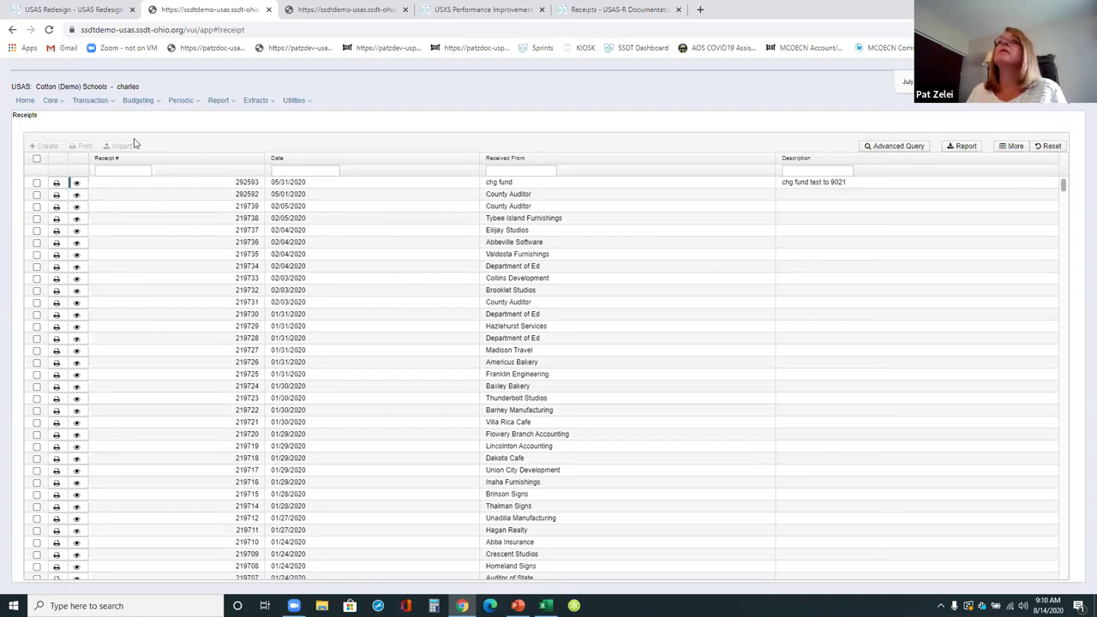
pyautogui.click(77, 183)
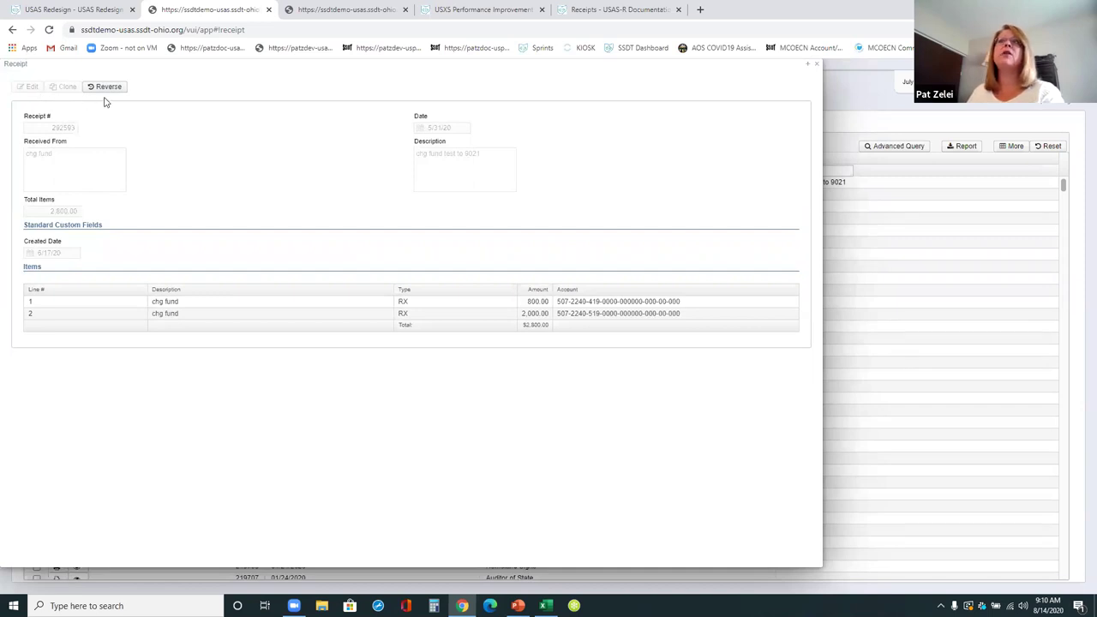
pyautogui.click(816, 64)
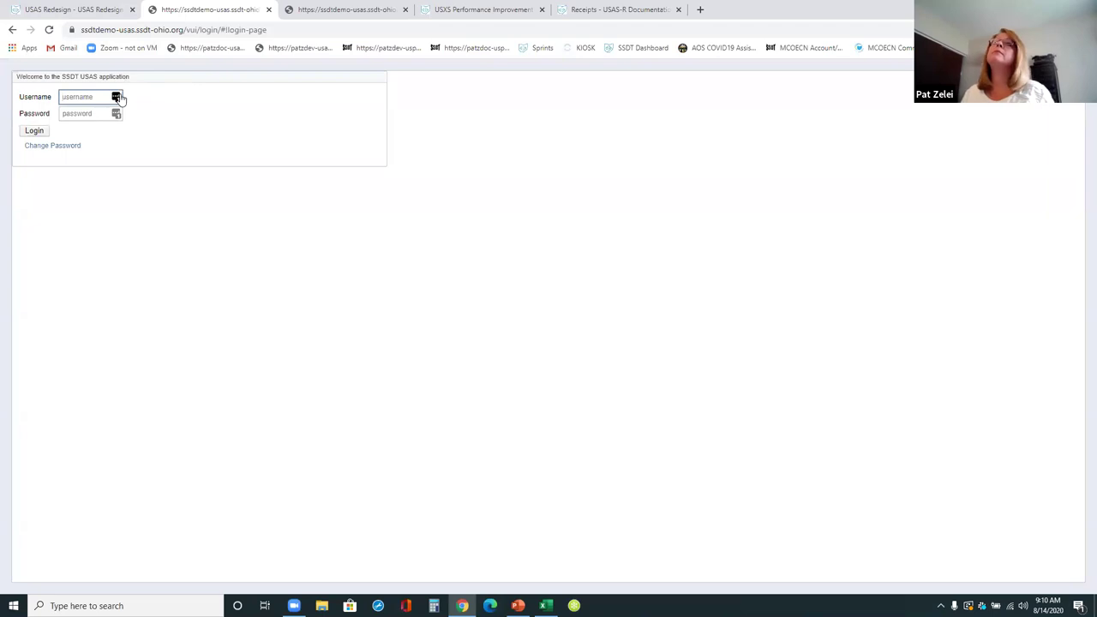
# - Log in as admin with the saved credentials and open System > Rules
pyautogui.click(116, 97)
pyautogui.click(129, 169)
pyautogui.click(35, 130)
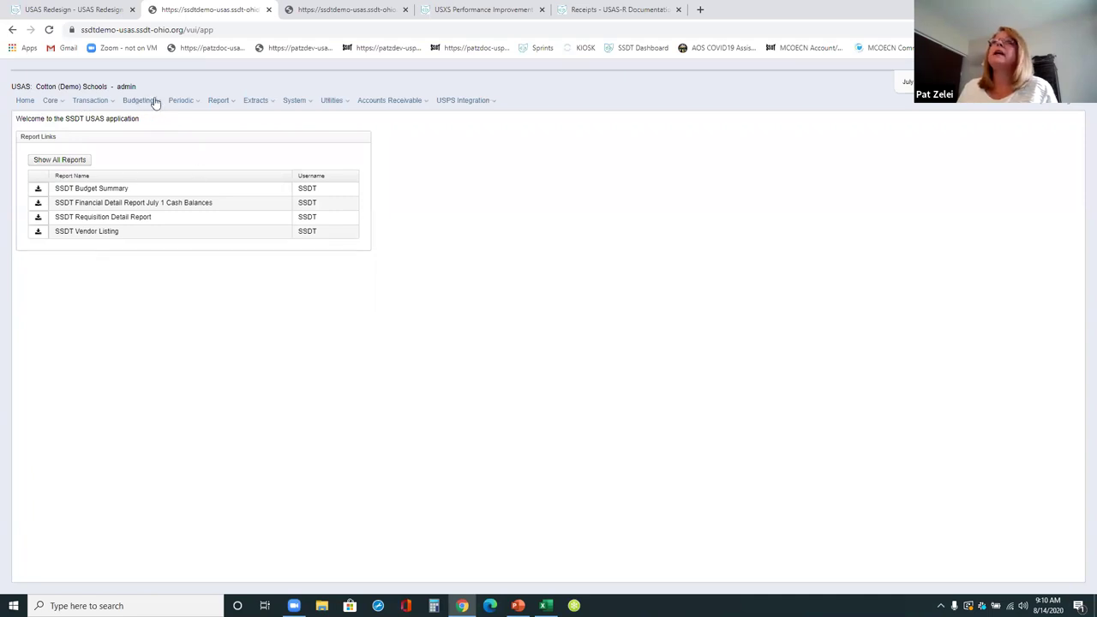
pyautogui.click(305, 101)
pyautogui.click(299, 174)
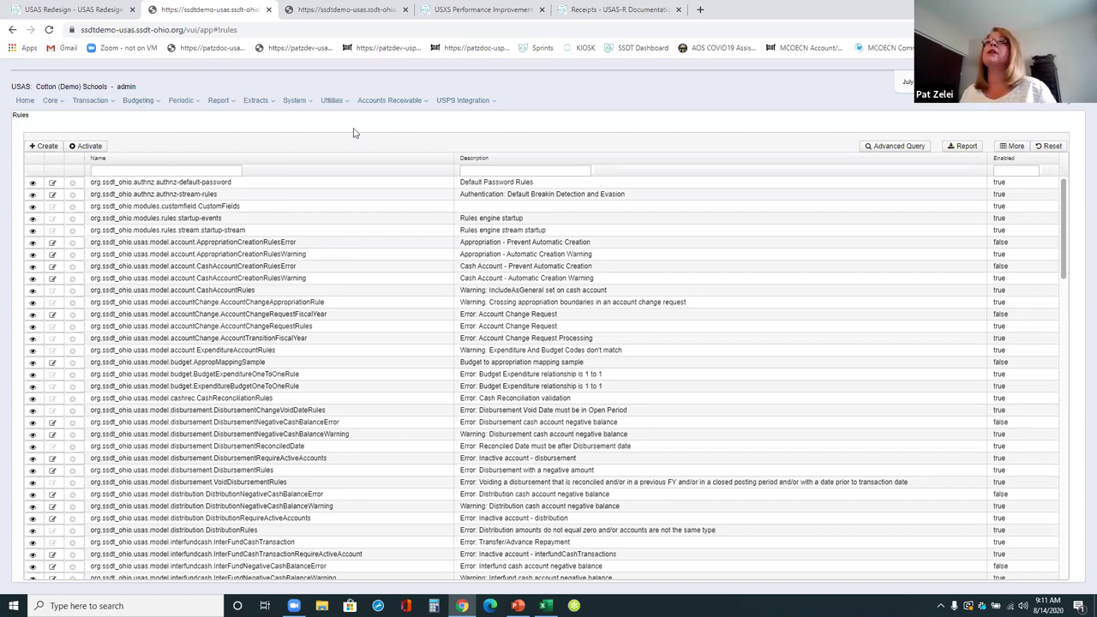
# - Filter the Rules grid description by '%backdat%' to find ReqPreventBackdating
pyautogui.click(541, 174)
pyautogui.write('%')
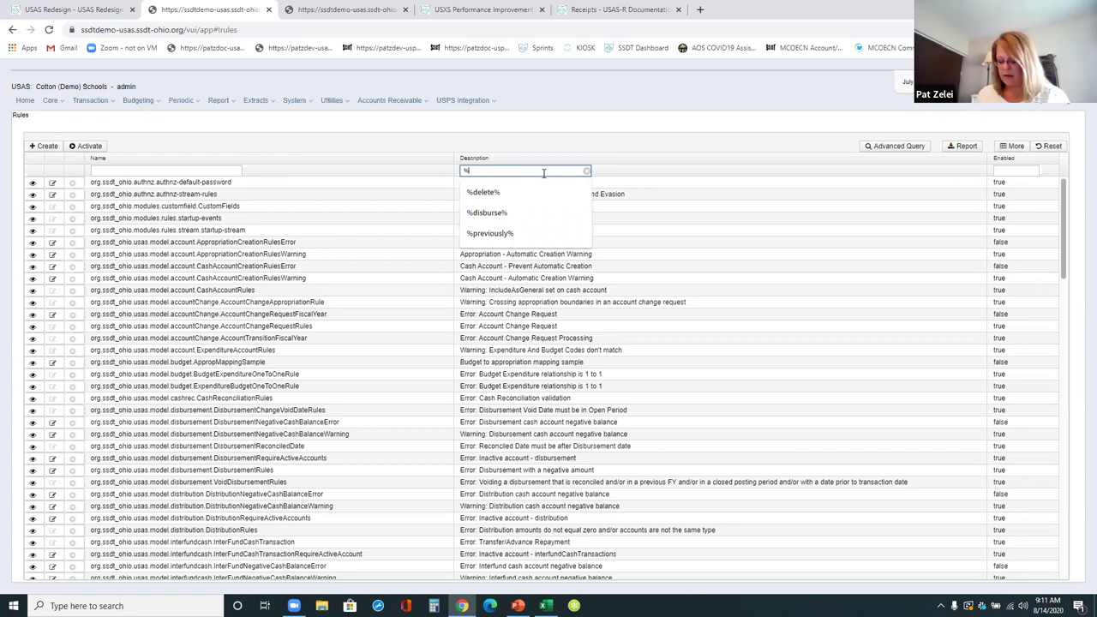
pyautogui.write('backdat')
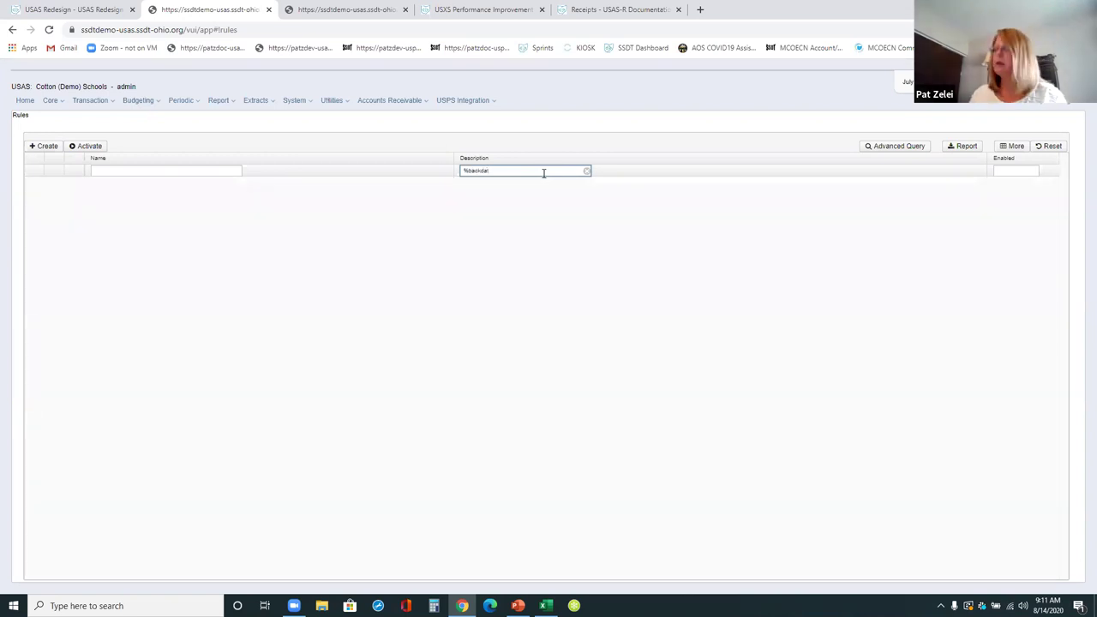
pyautogui.write('%')
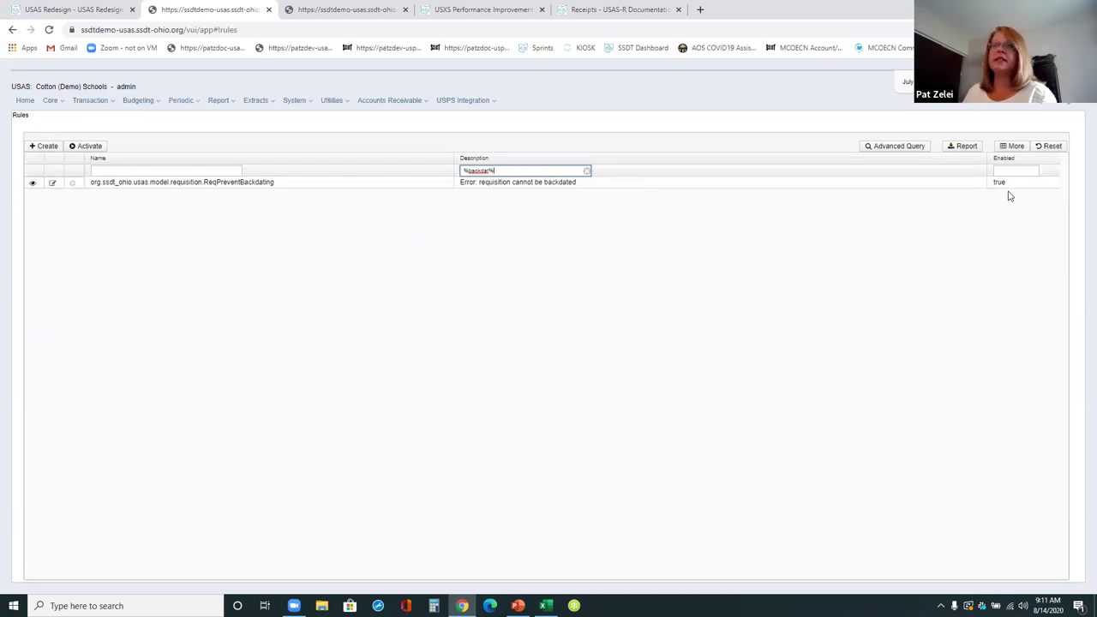
# - Go to the Requisitions list and start a new requisition
pyautogui.click(101, 102)
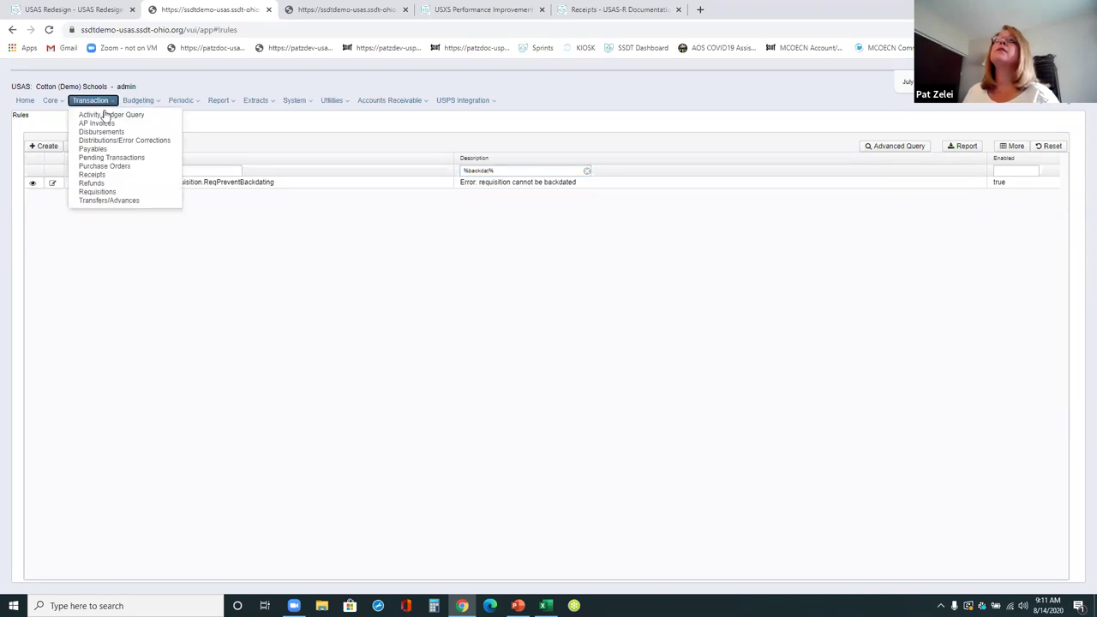
pyautogui.click(97, 191)
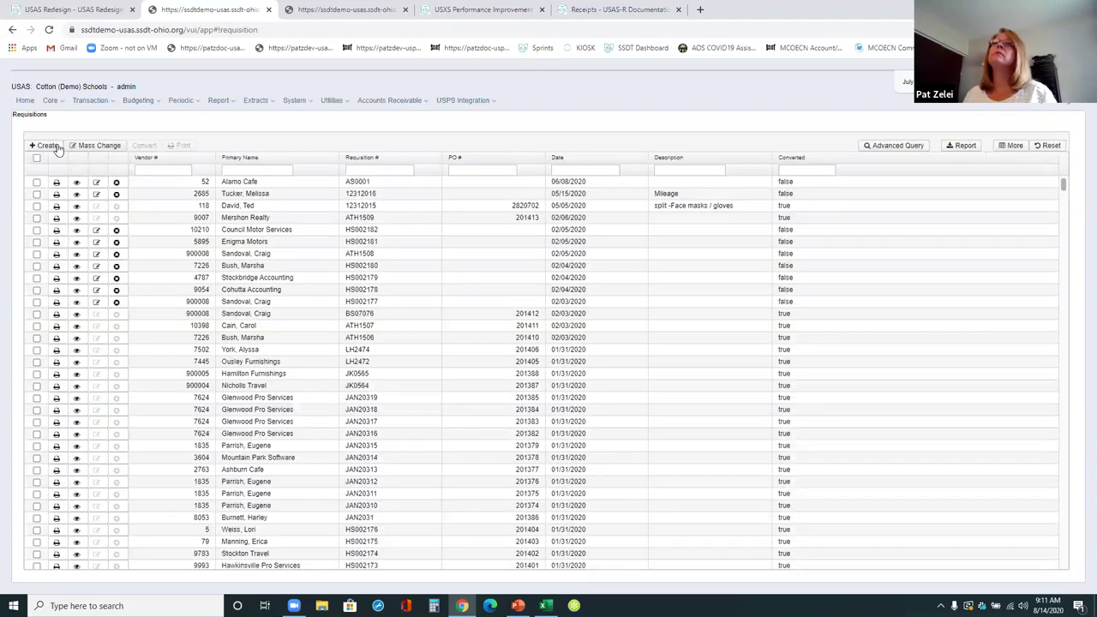
pyautogui.click(105, 238)
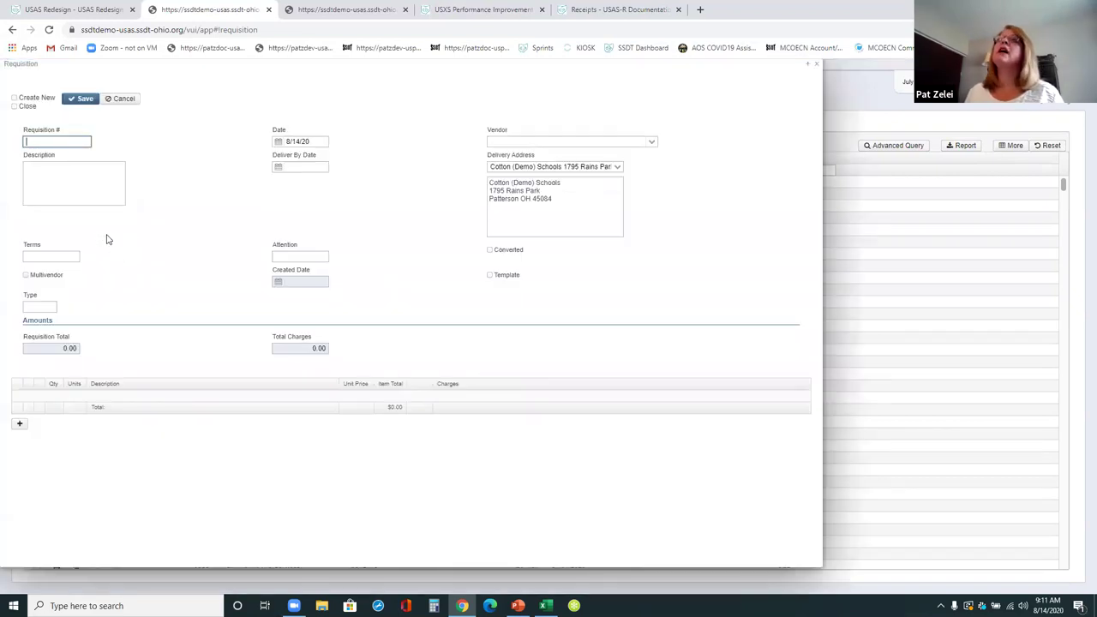
# - Enter a backdated requisition with a vendor, try saving it, then discard the rejected form
pyautogui.write('08')
pyautogui.write('/30/20')
pyautogui.press('Tab')
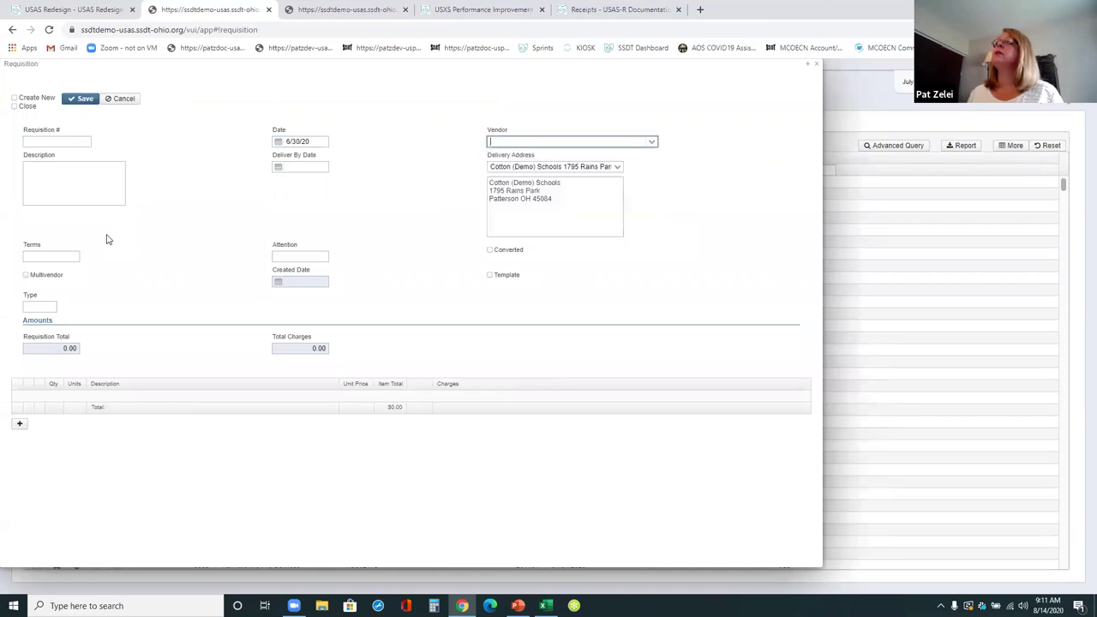
pyautogui.press('Down')
pyautogui.press('Down')
pyautogui.press('Return')
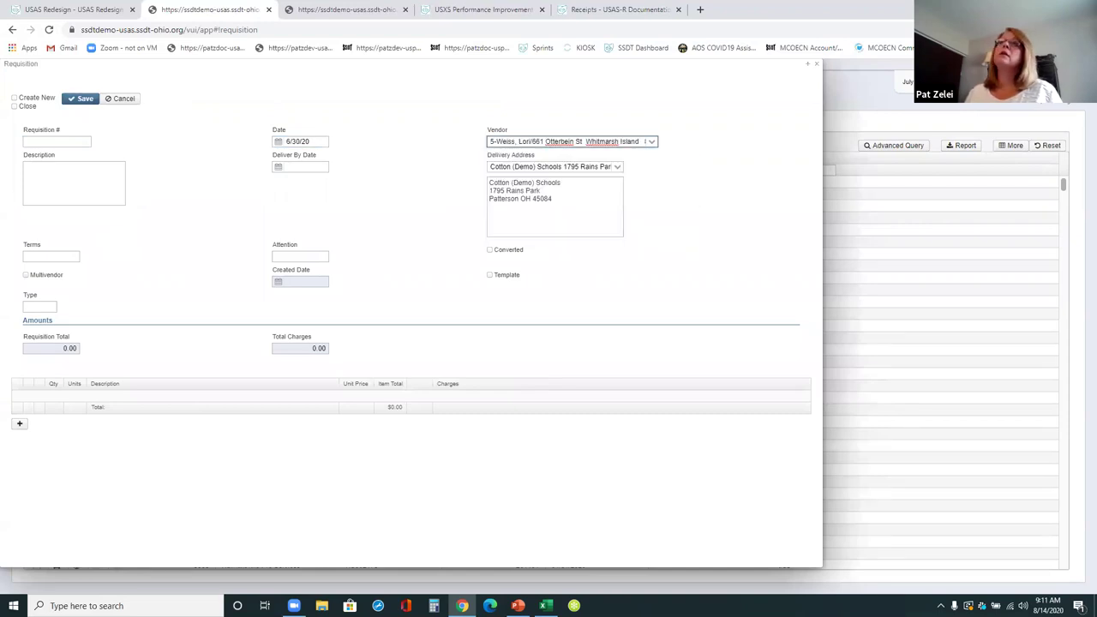
pyautogui.click(74, 101)
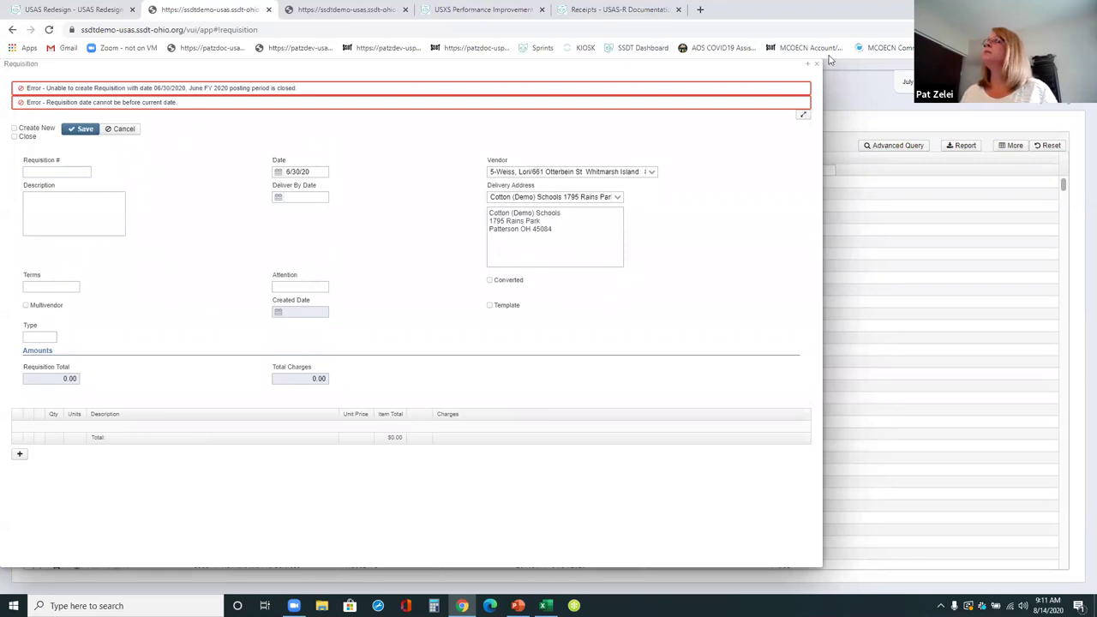
pyautogui.press('Escape')
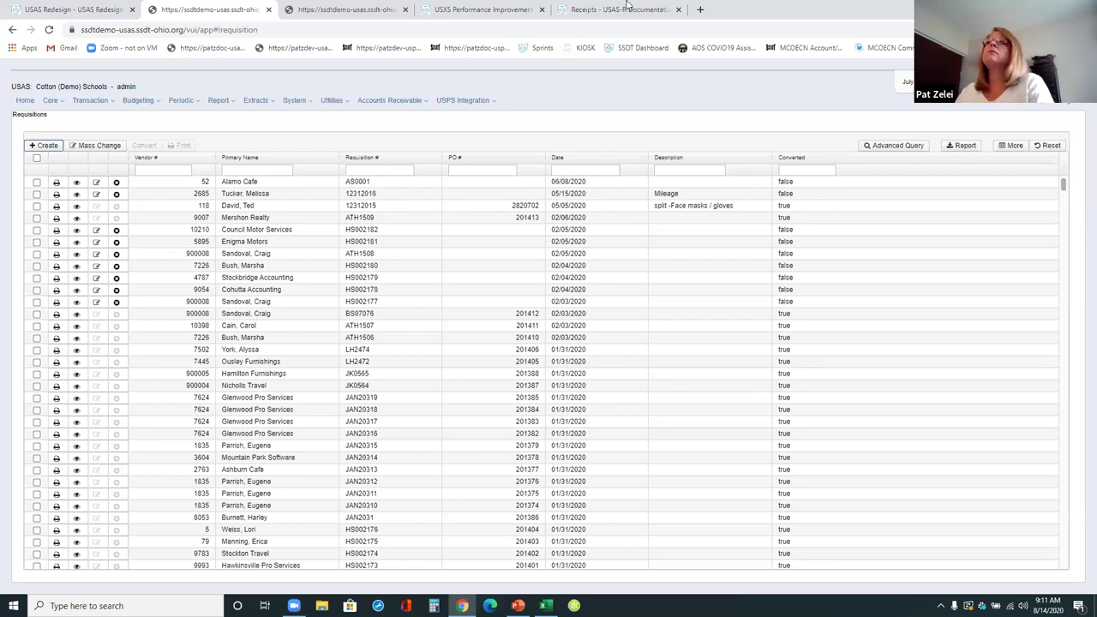
# - Open Ellabelle Development's vendor record in edit mode, check its location state, and close without saving
pyautogui.click(62, 102)
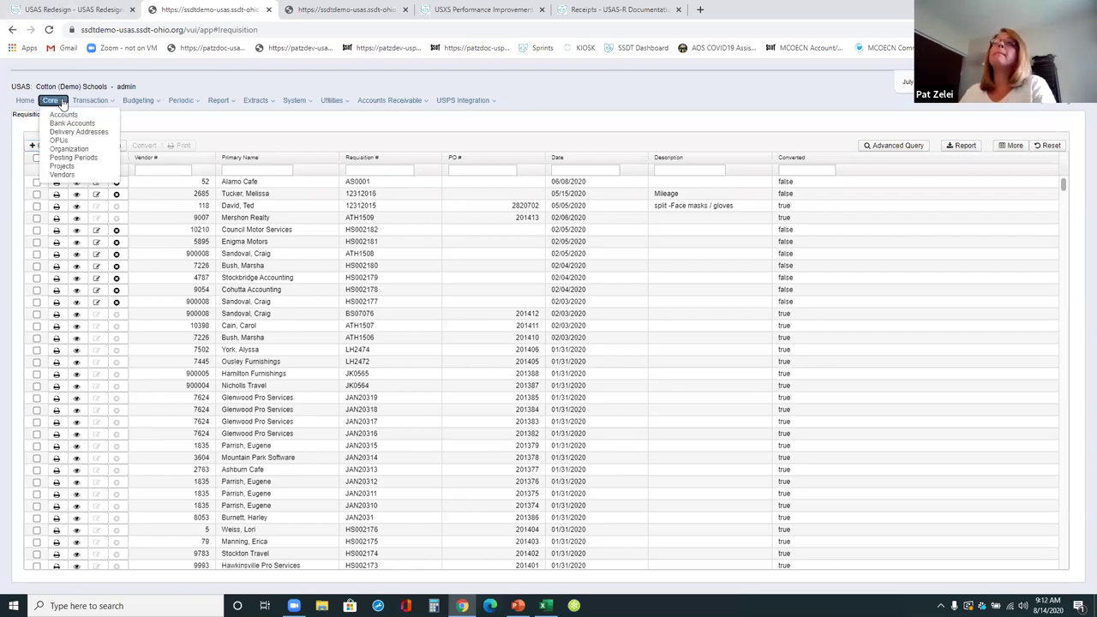
pyautogui.click(54, 175)
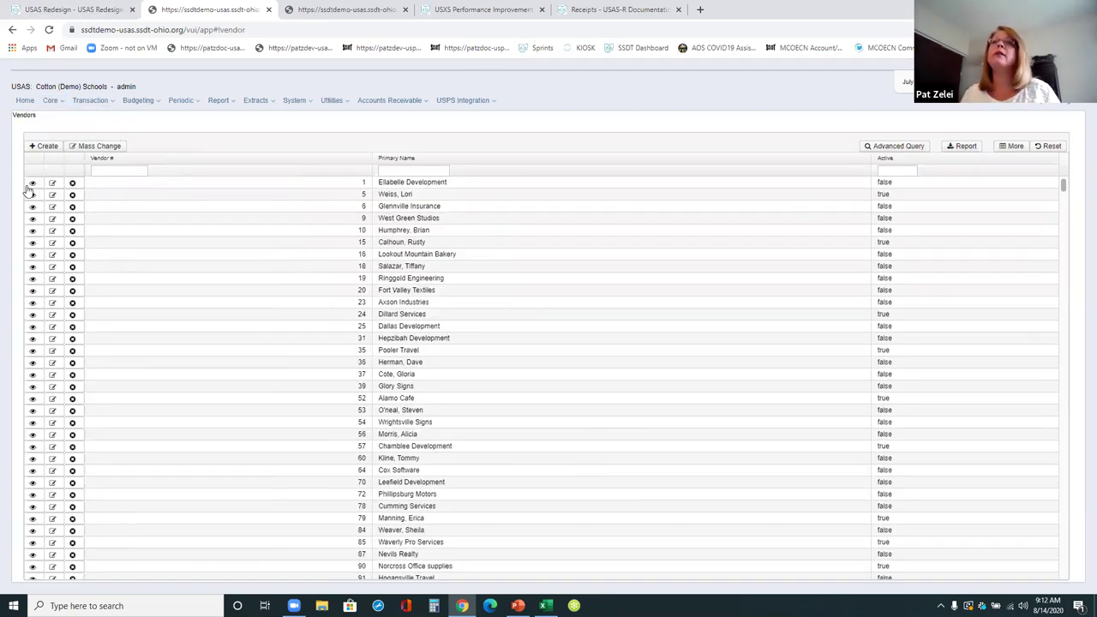
pyautogui.click(31, 184)
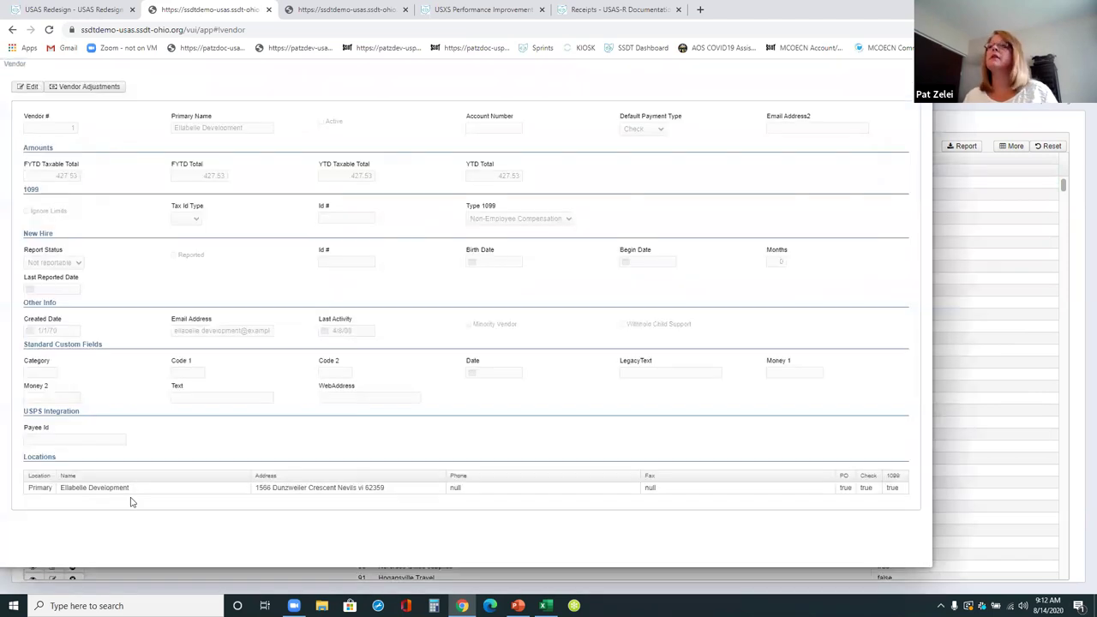
pyautogui.click(27, 87)
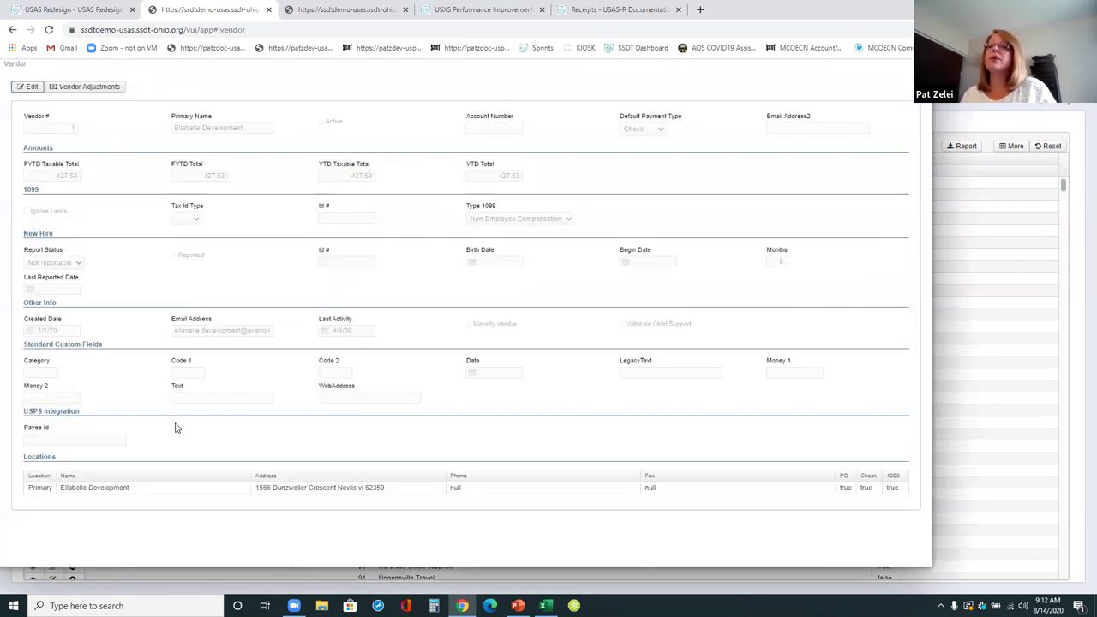
pyautogui.scroll(-1, 467, 475)
pyautogui.doubleClick(327, 498)
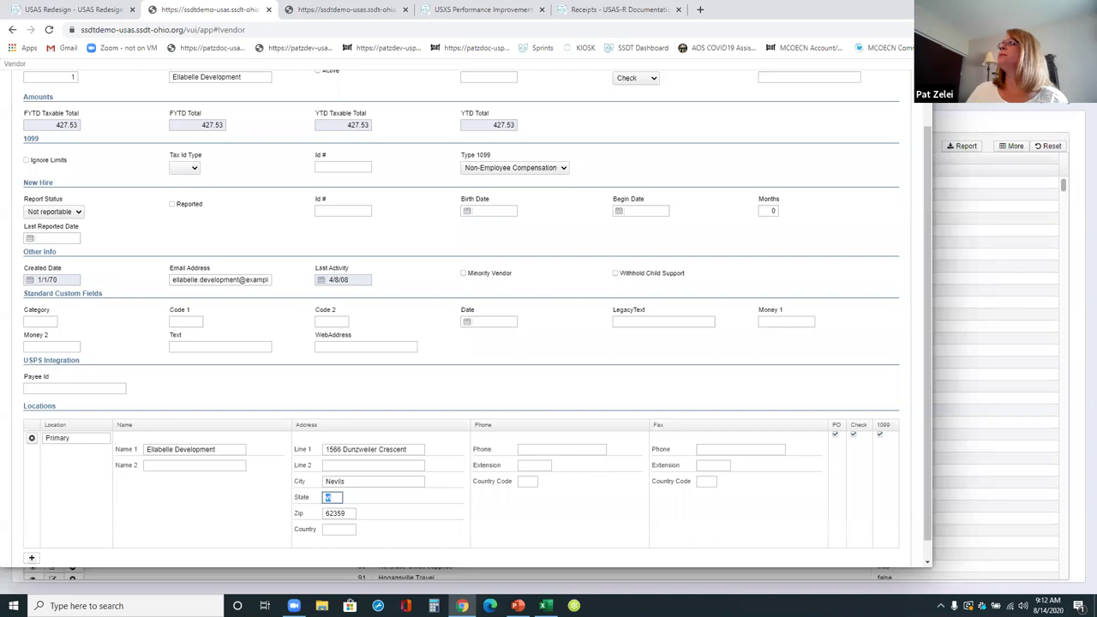
pyautogui.scroll(1, 543, 517)
pyautogui.press('Escape')
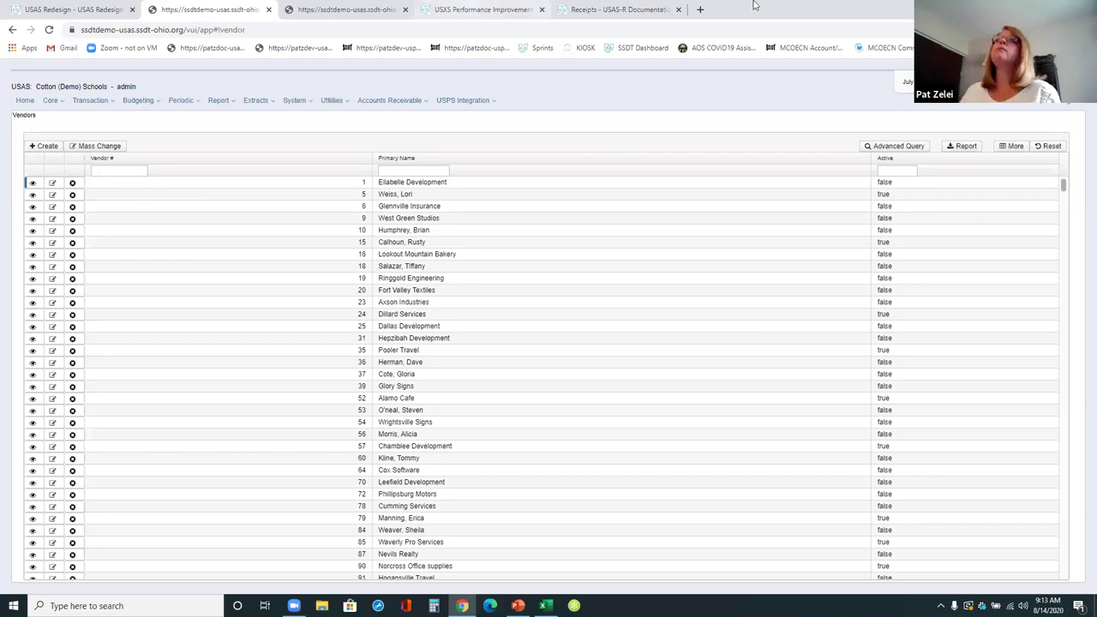
# - Preview a new AP invoice from PO 2820706 with its three items, then close it unsaved
pyautogui.click(90, 100)
pyautogui.click(86, 126)
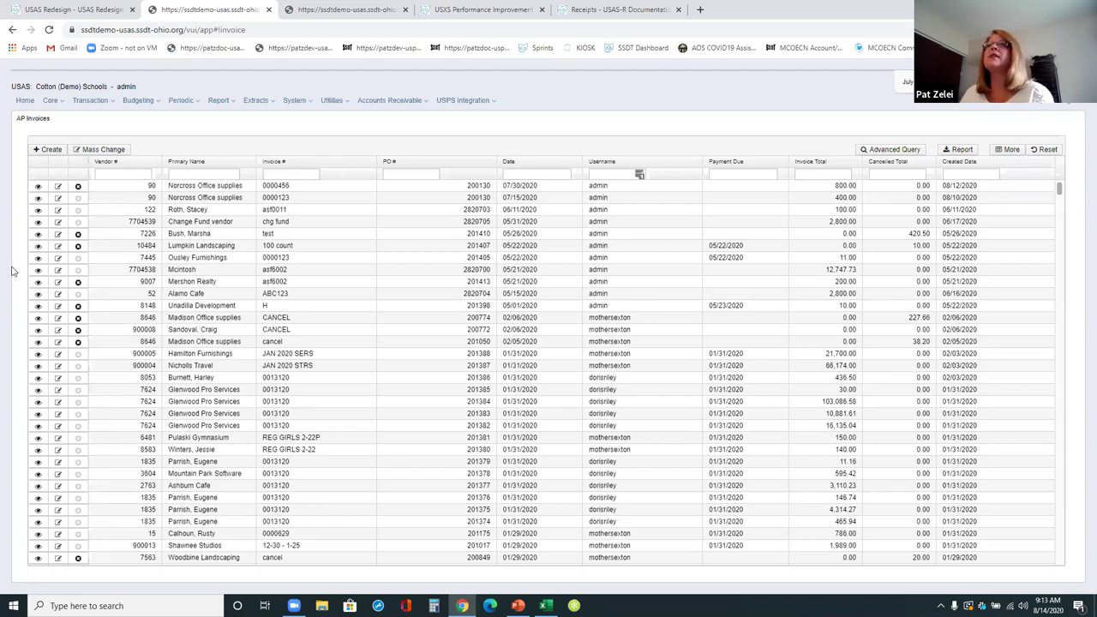
pyautogui.click(47, 149)
pyautogui.write('2820706')
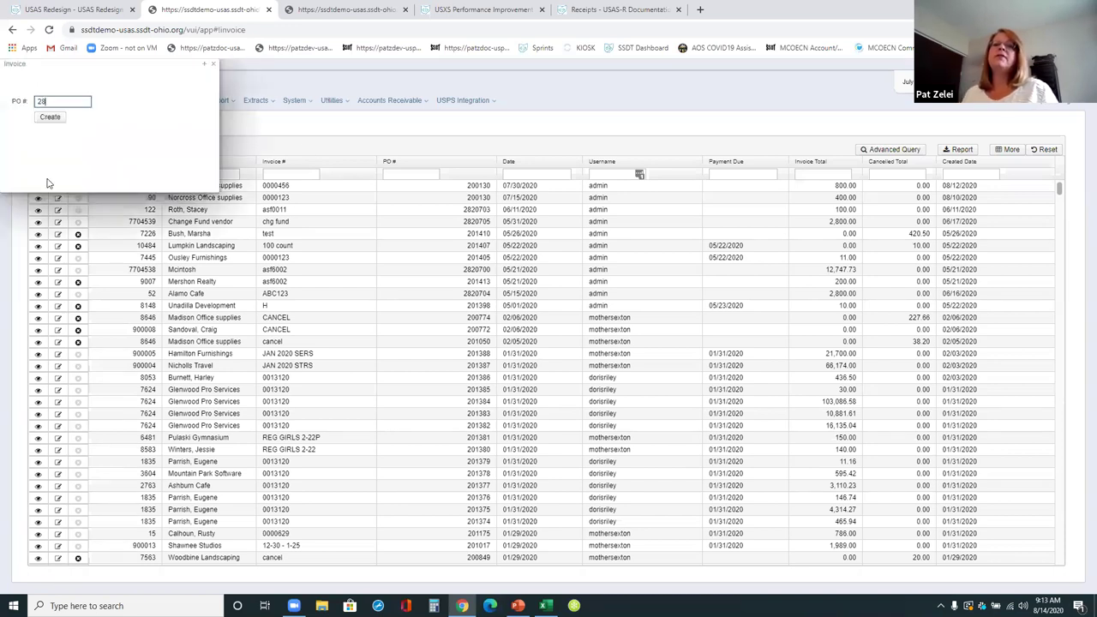
pyautogui.click(56, 118)
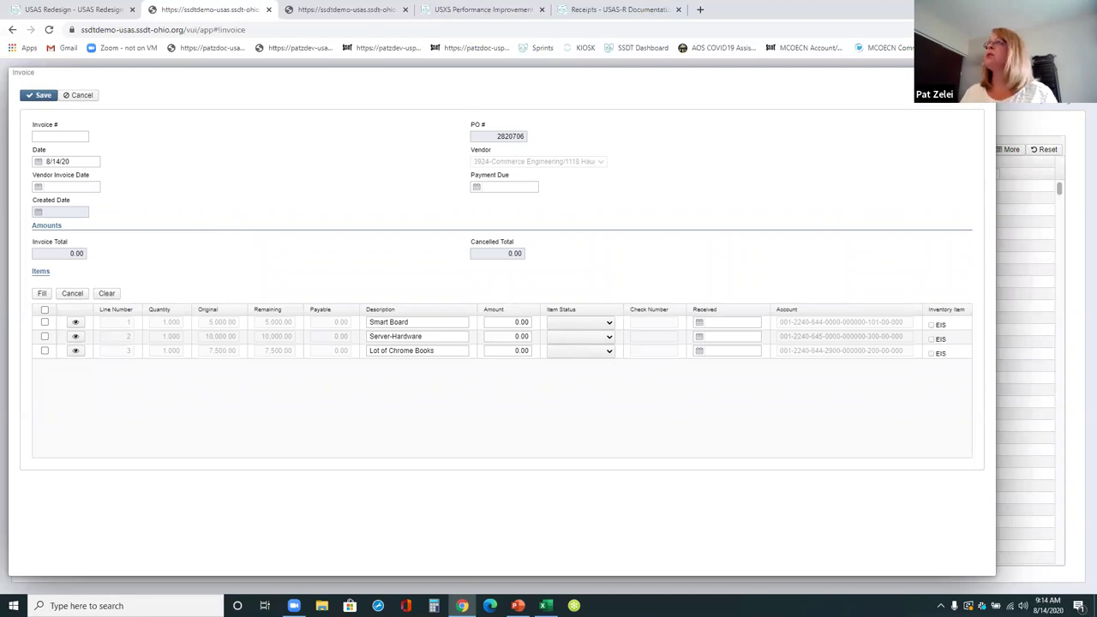
pyautogui.press('Escape')
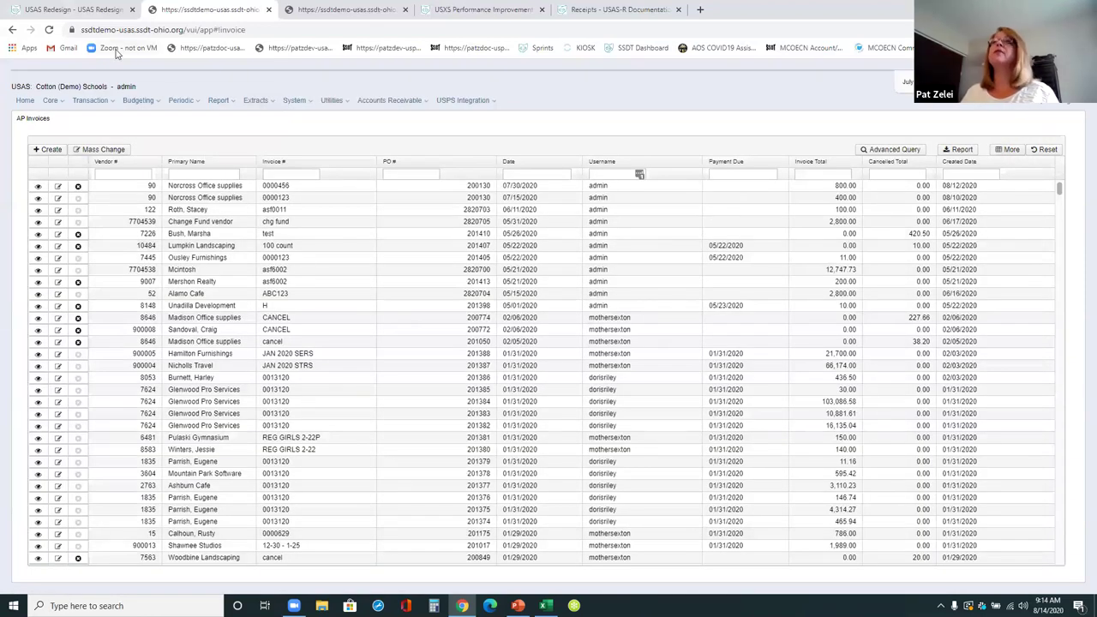
# - Start an invoice for PO 2820700, narrow the item selection to Server-Hardware, then cancel it
pyautogui.click(48, 149)
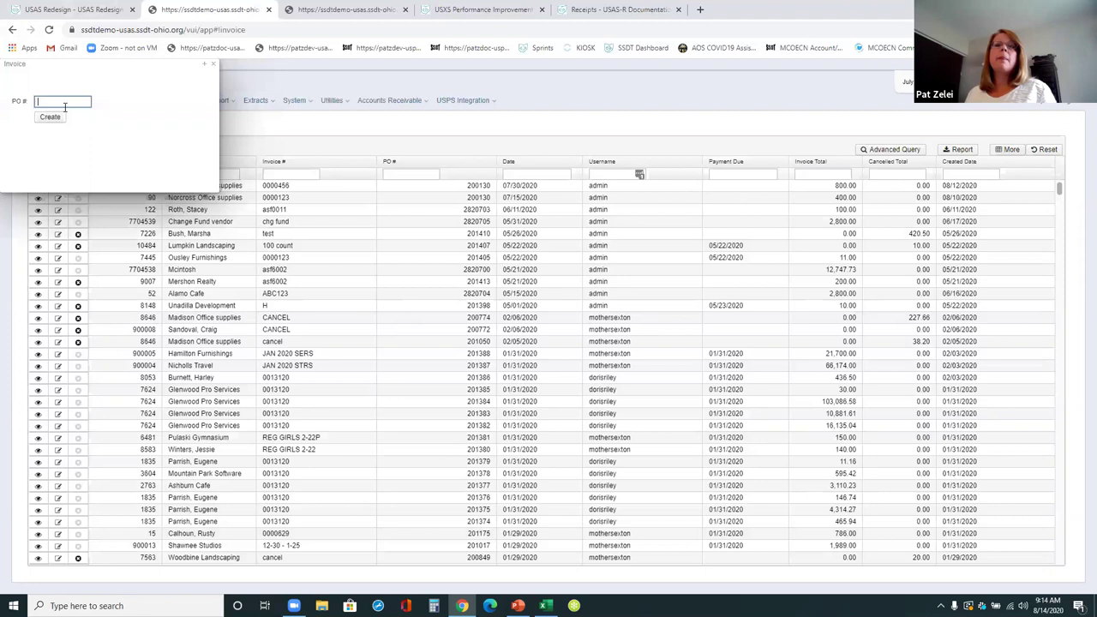
pyautogui.write('2820700')
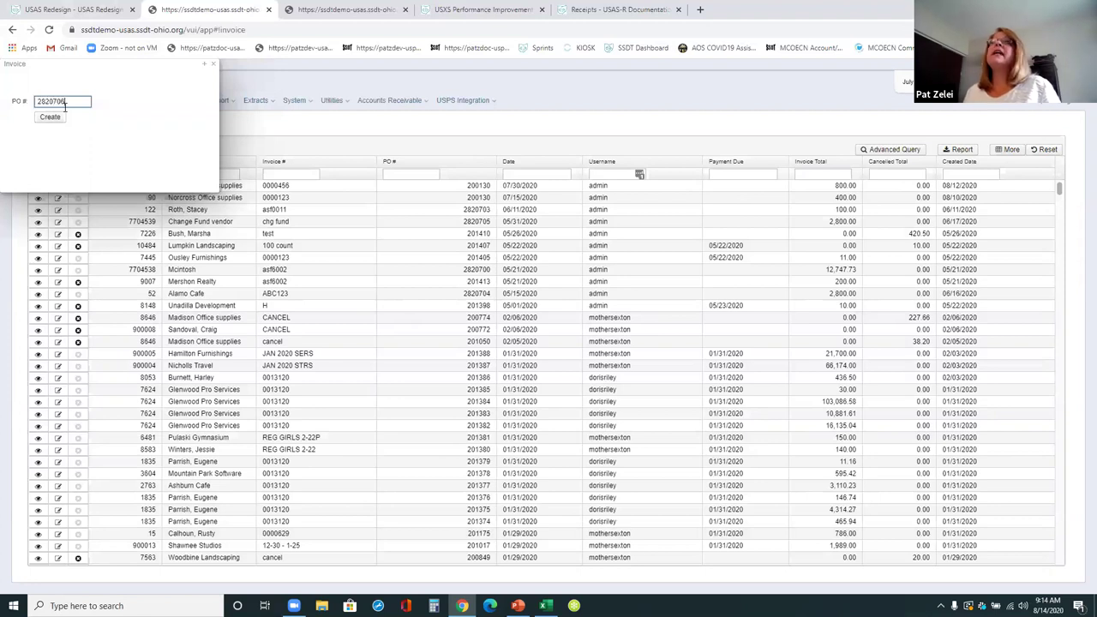
pyautogui.click(53, 117)
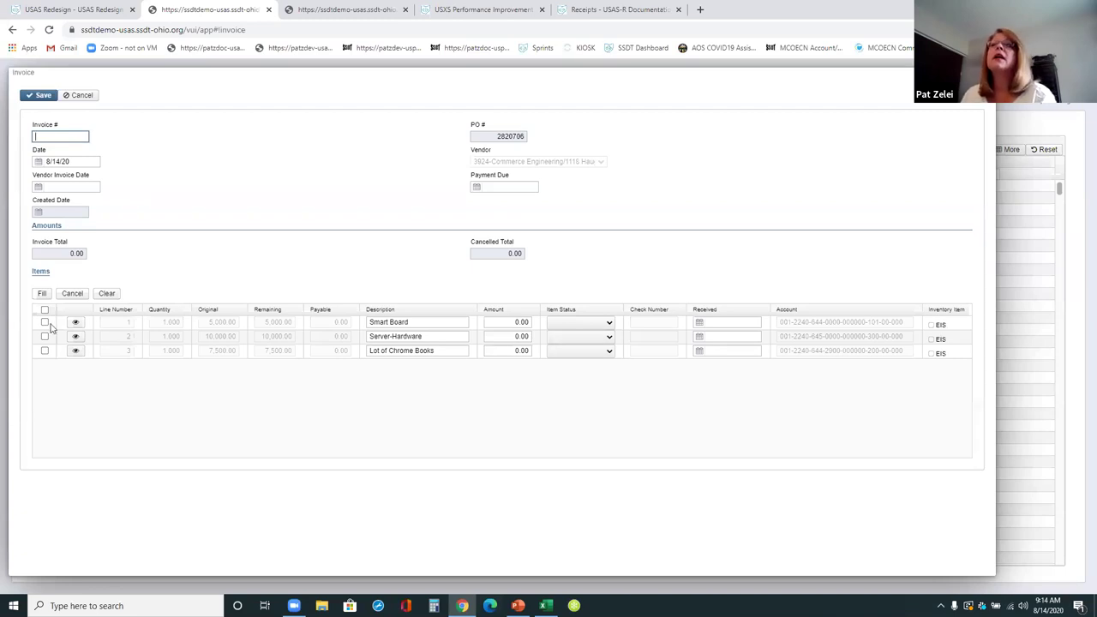
pyautogui.click(45, 309)
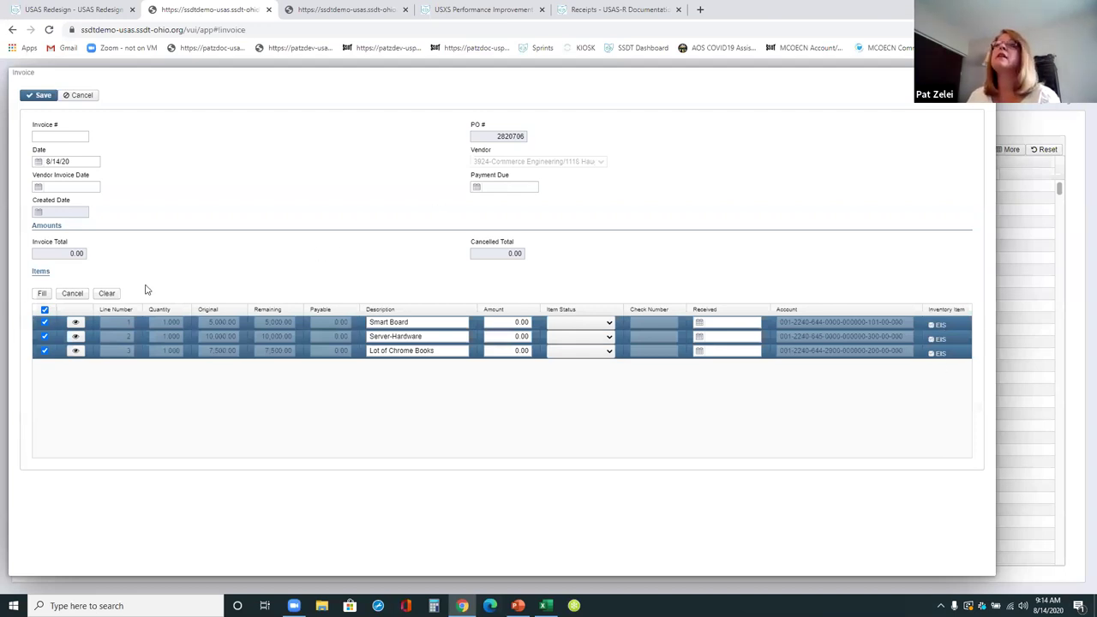
pyautogui.click(44, 311)
pyautogui.click(45, 336)
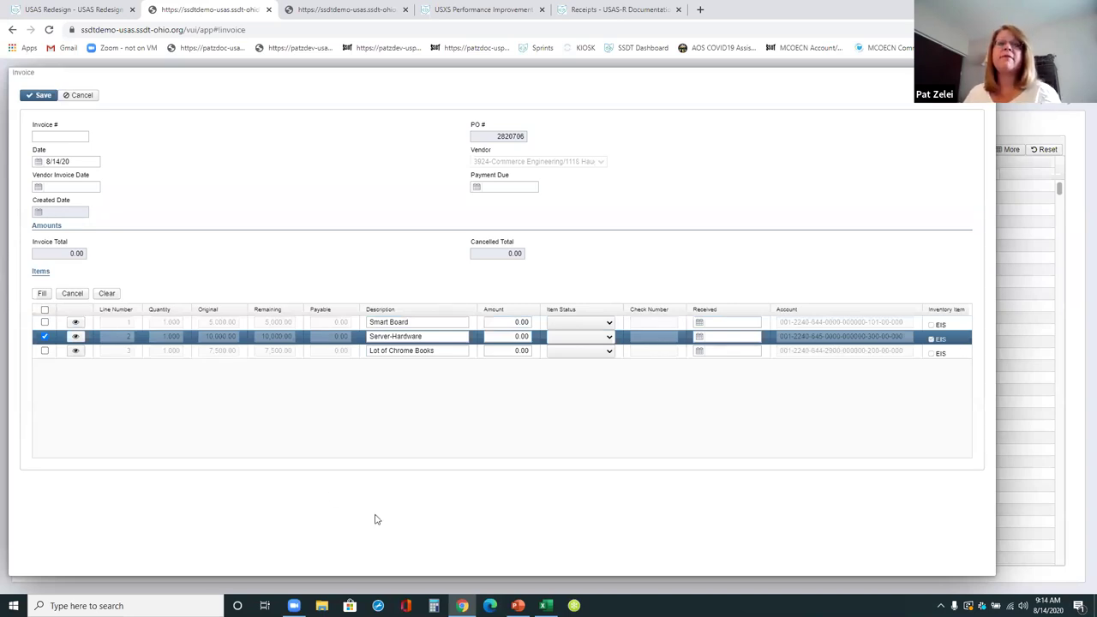
pyautogui.click(82, 95)
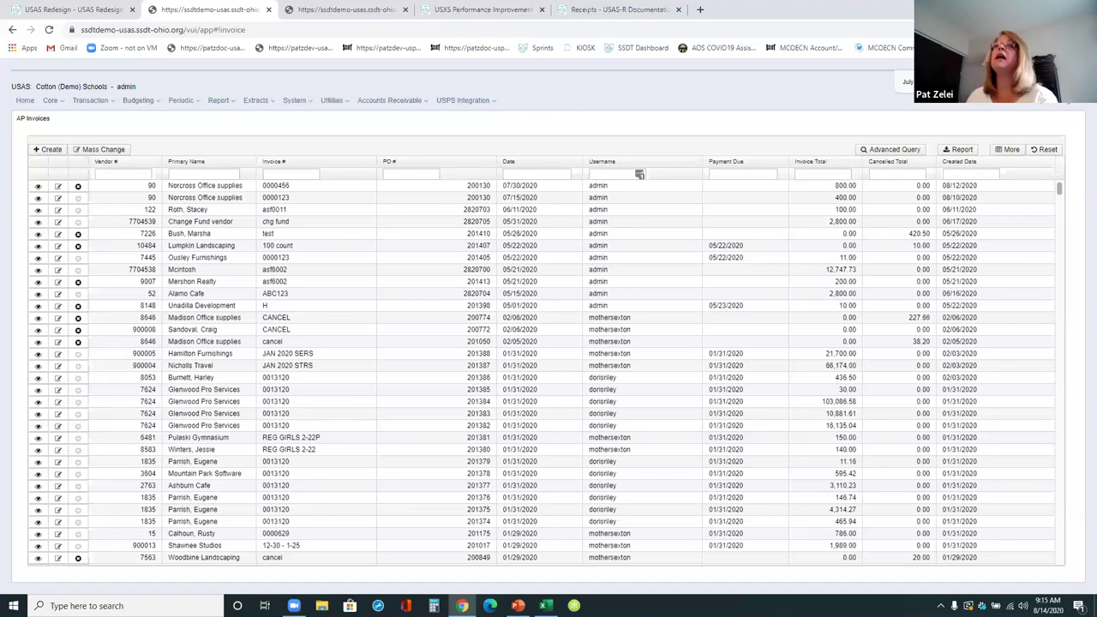
# - Choose Disbursements from the Transaction menu
pyautogui.click(90, 100)
pyautogui.click(101, 139)
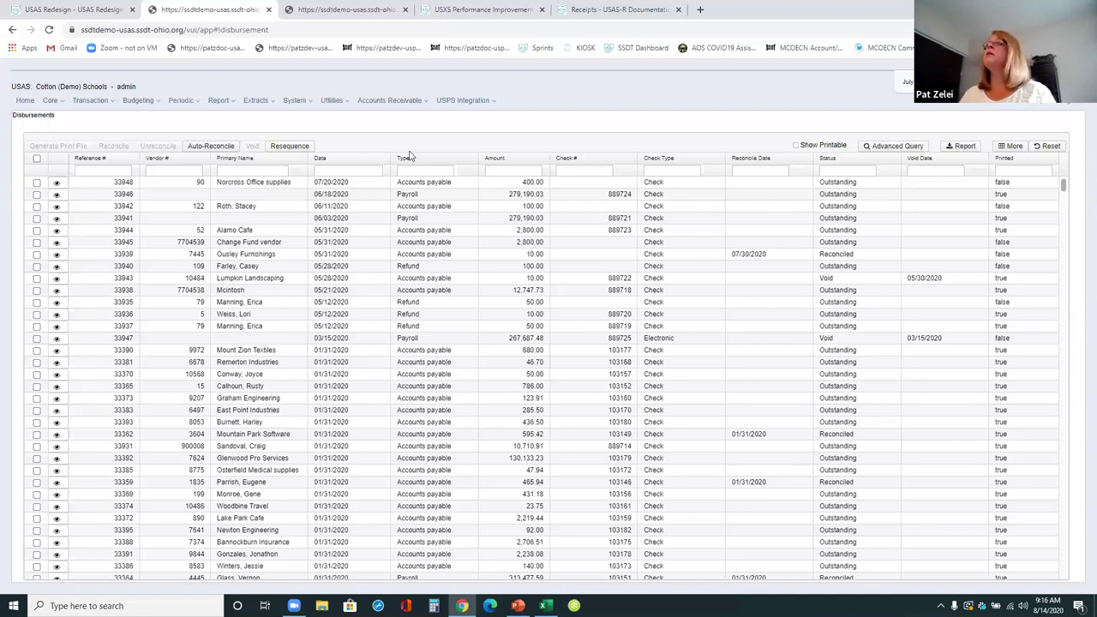
# - Open invoice 0000456 on PO 200130 for editing, then close it without saving
pyautogui.click(84, 100)
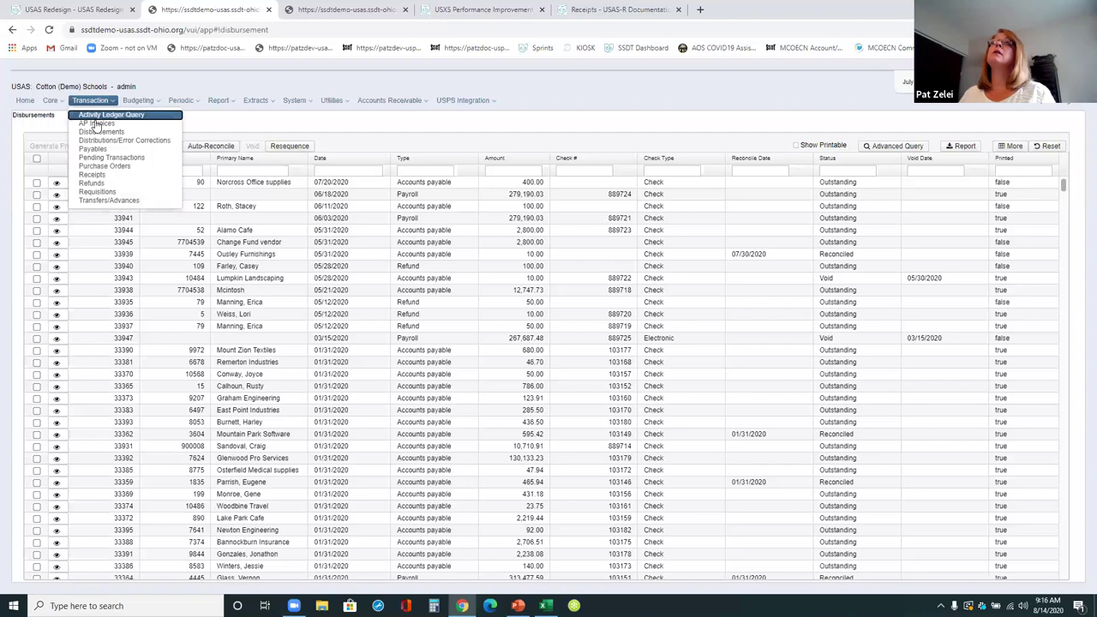
pyautogui.click(101, 125)
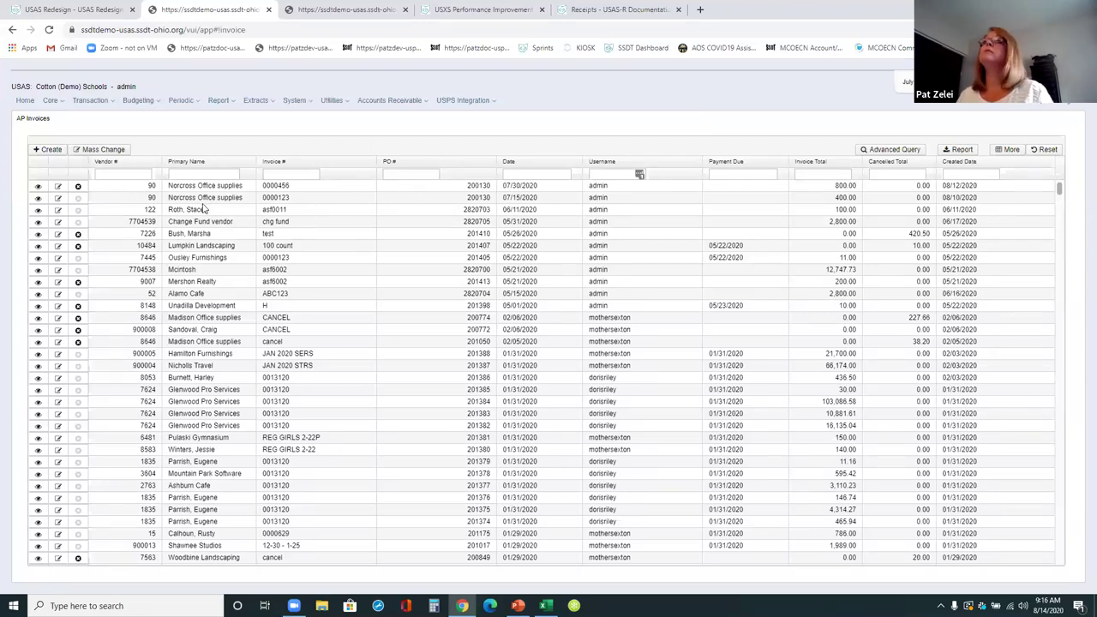
pyautogui.click(38, 190)
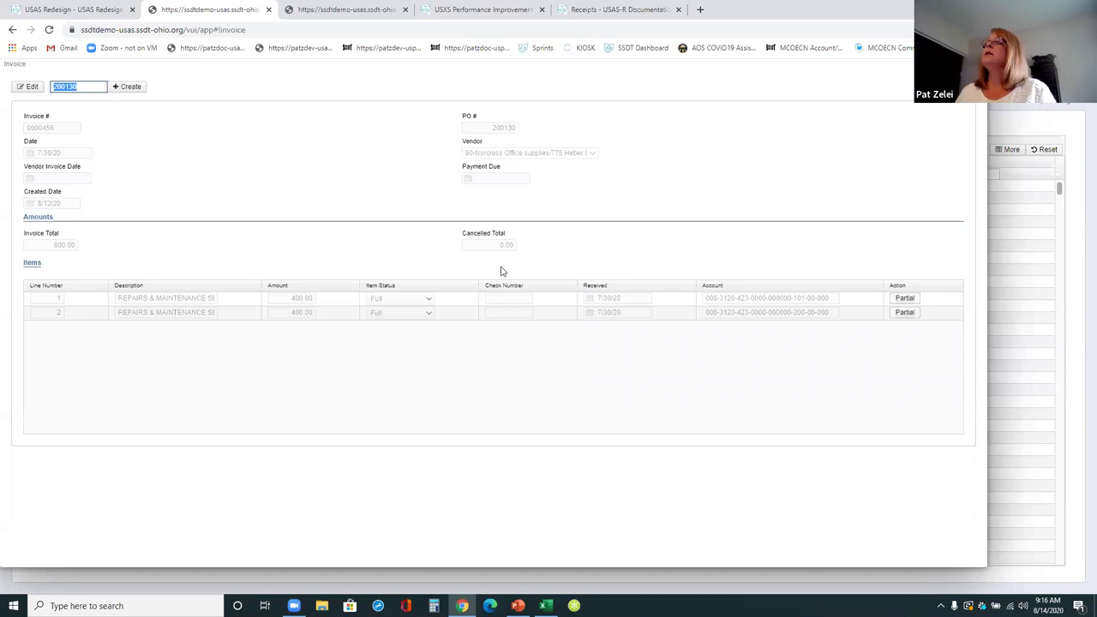
pyautogui.click(30, 87)
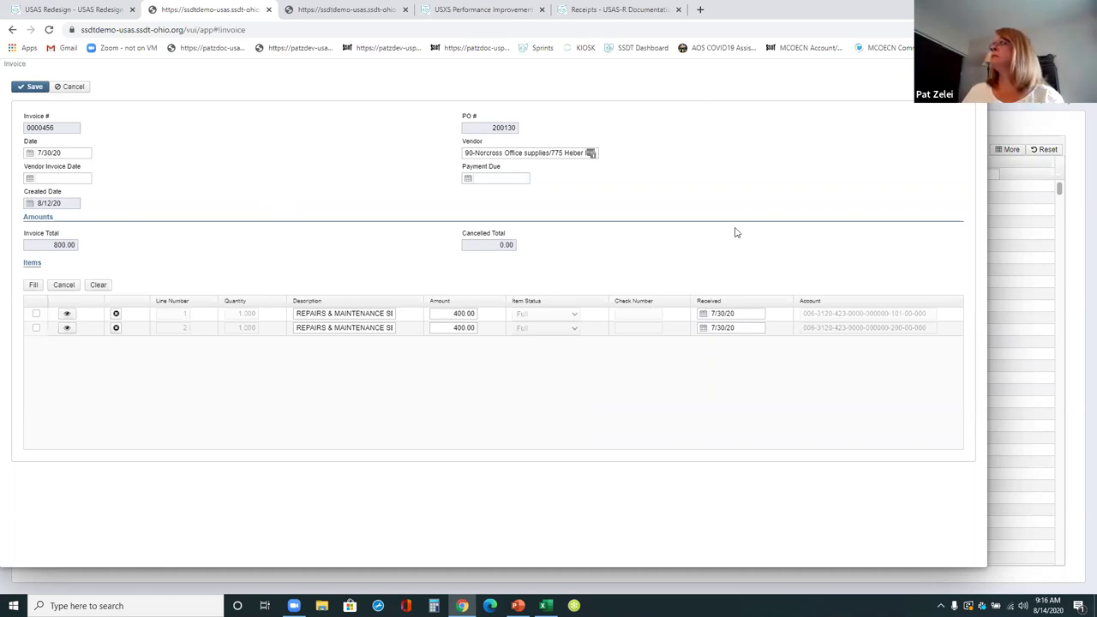
pyautogui.press('Escape')
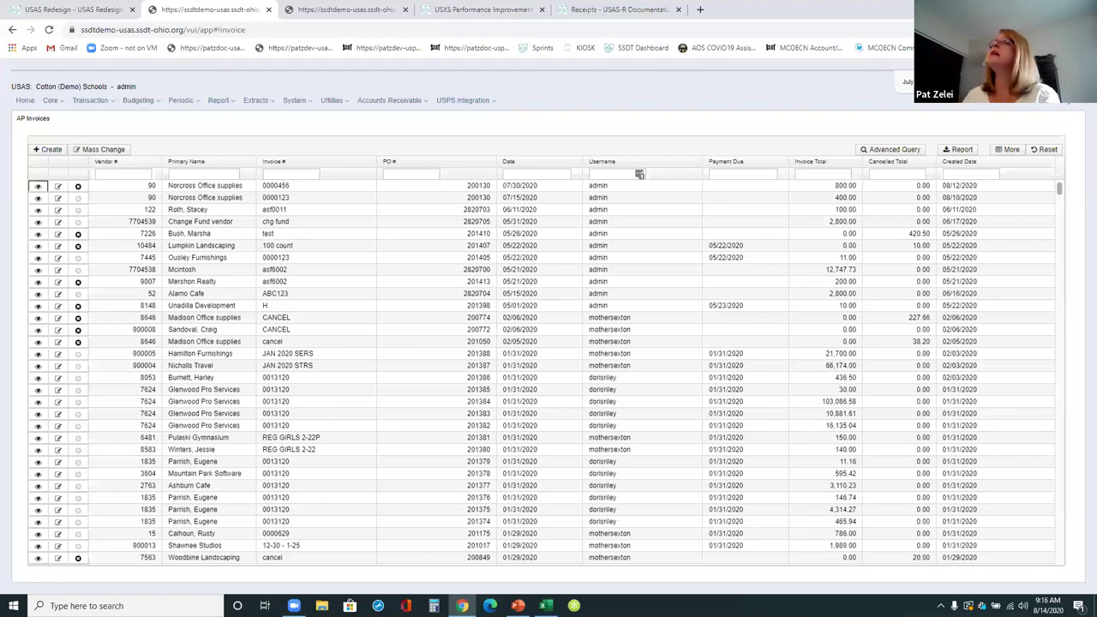
# - Check the other tab's expired login, return to USAS, and open the Utilities menu
pyautogui.click(382, 9)
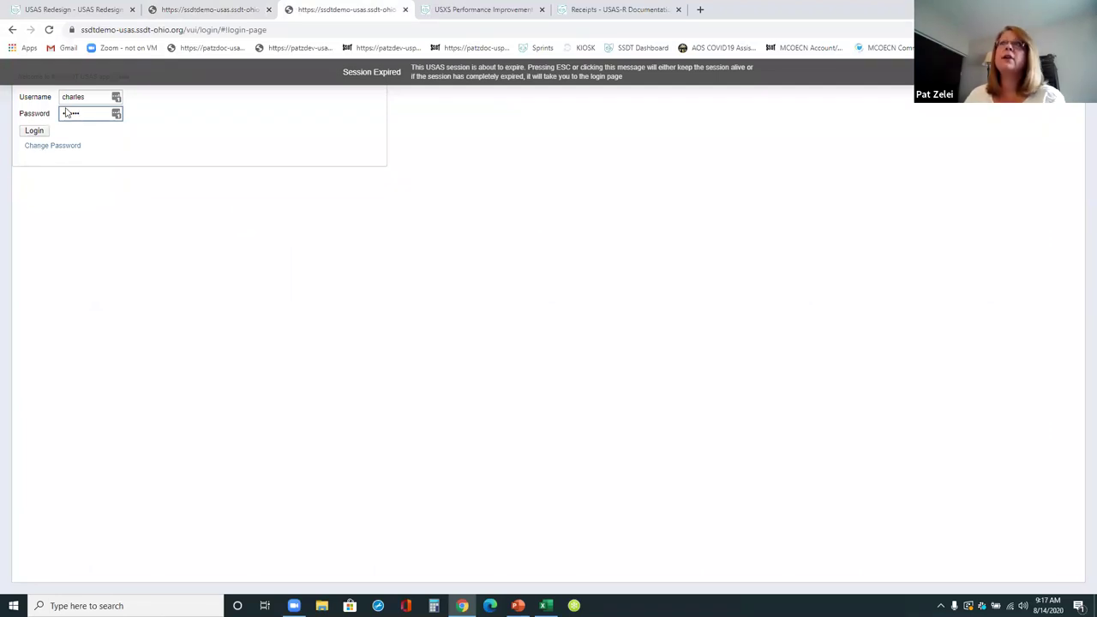
pyautogui.click(207, 9)
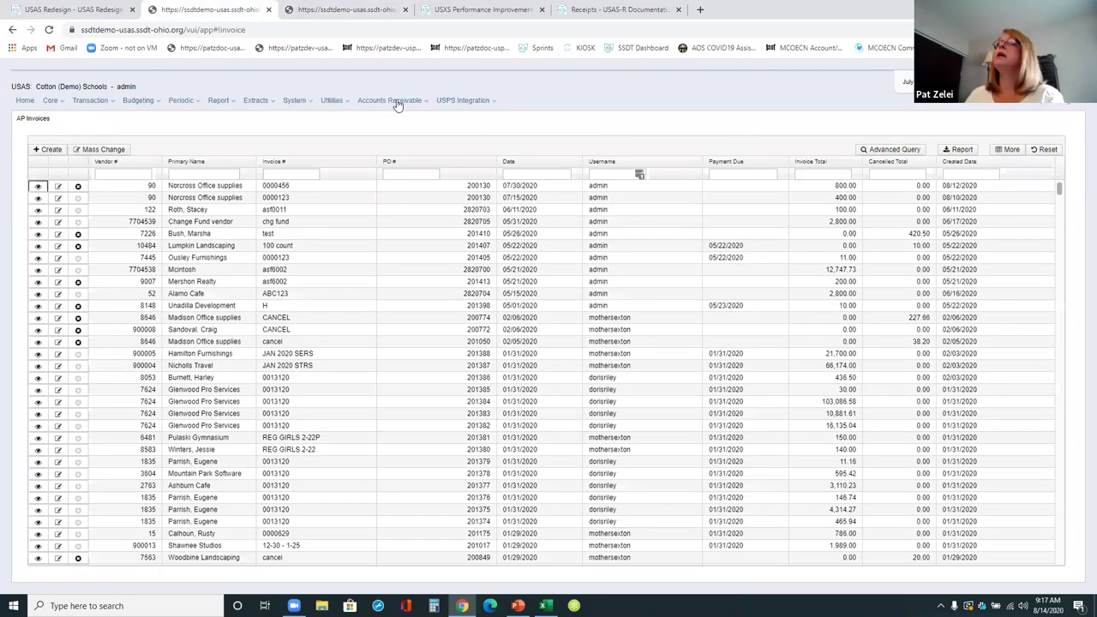
pyautogui.click(326, 101)
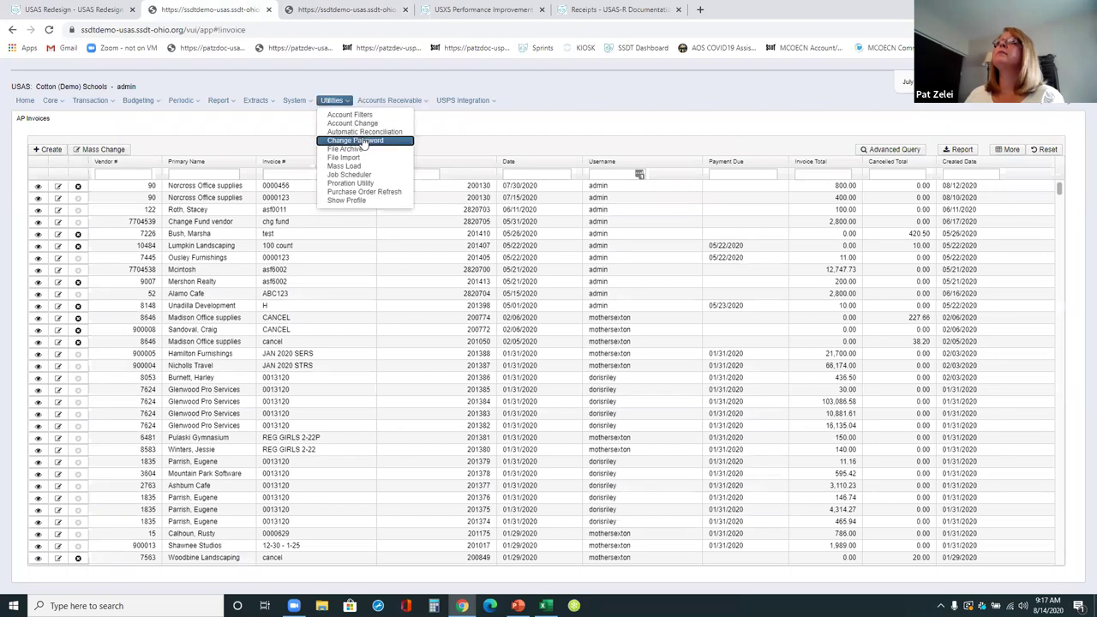
# - Submit a password change with the current password, dismiss the bad-credentials error, and cancel
pyautogui.click(362, 141)
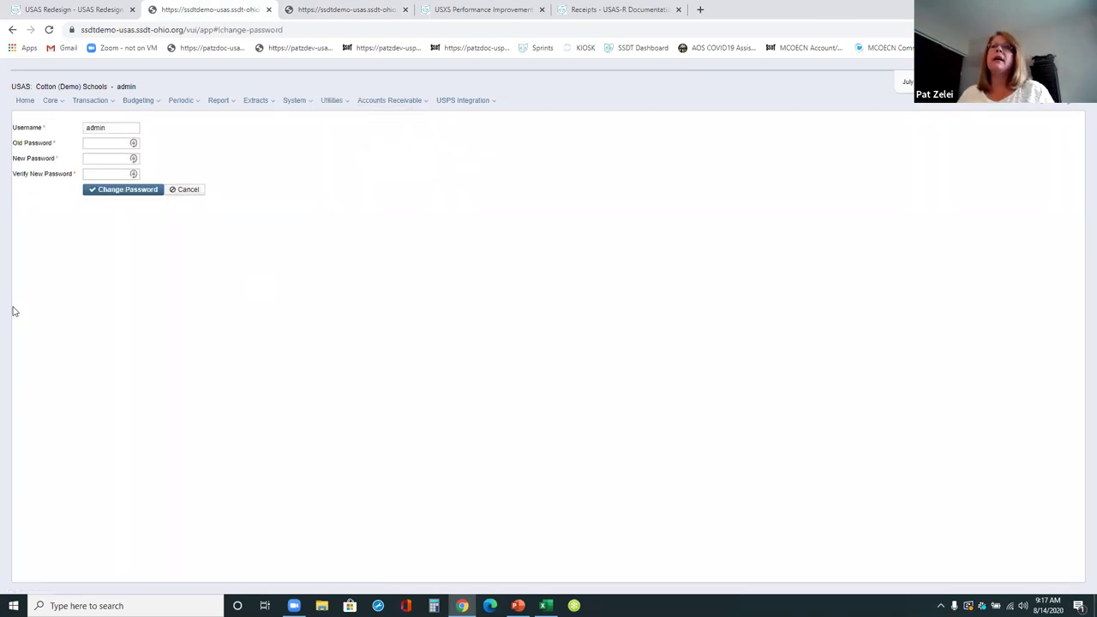
pyautogui.click(111, 143)
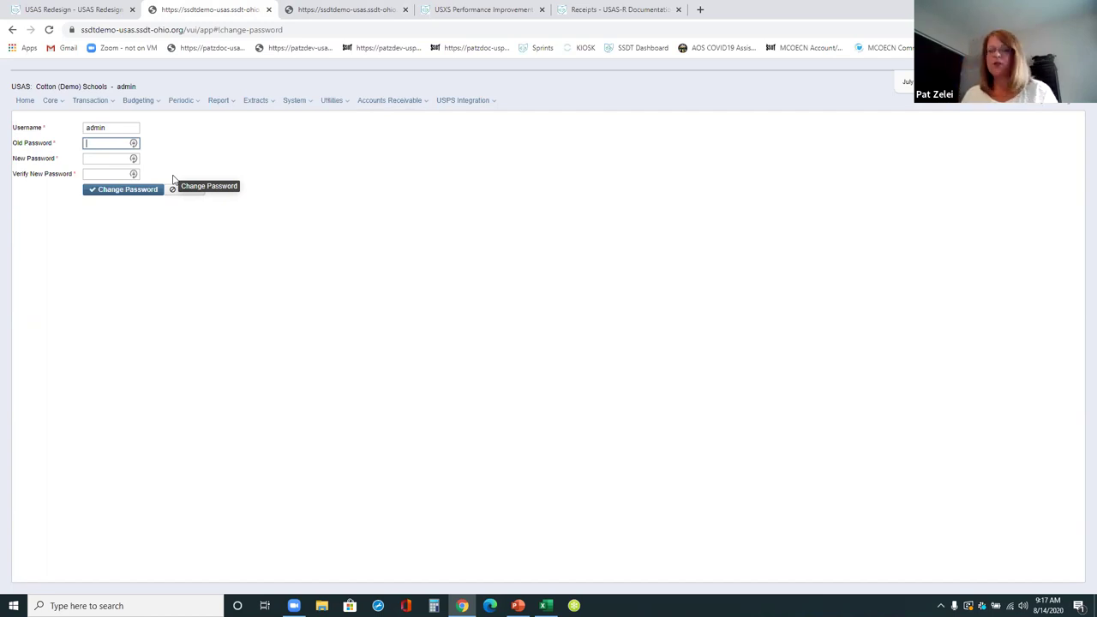
pyautogui.write('adm')
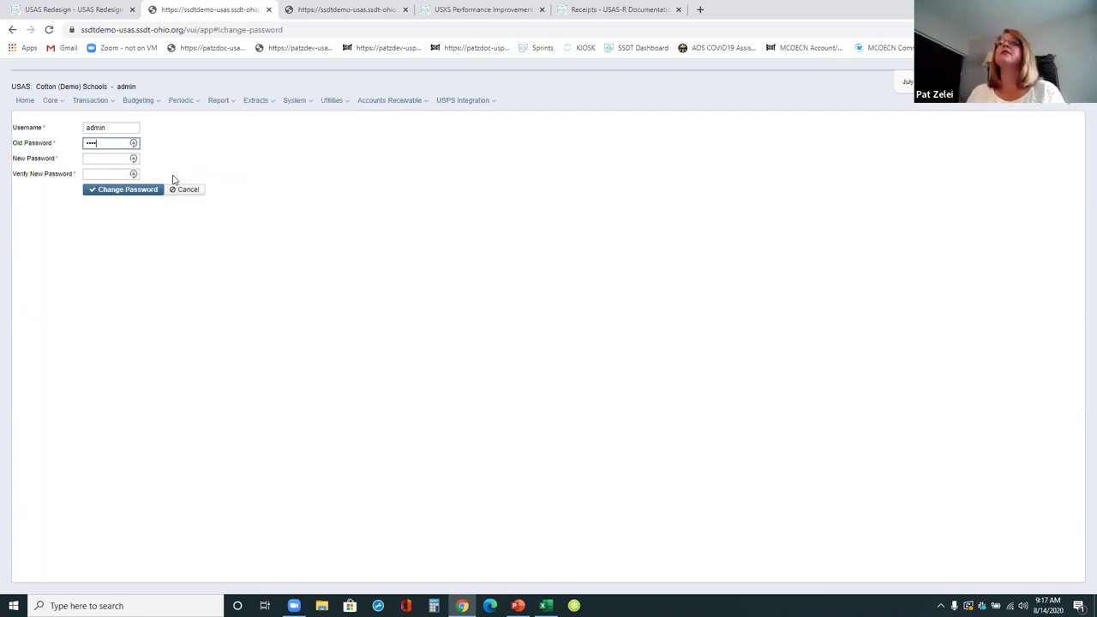
pyautogui.press('Tab')
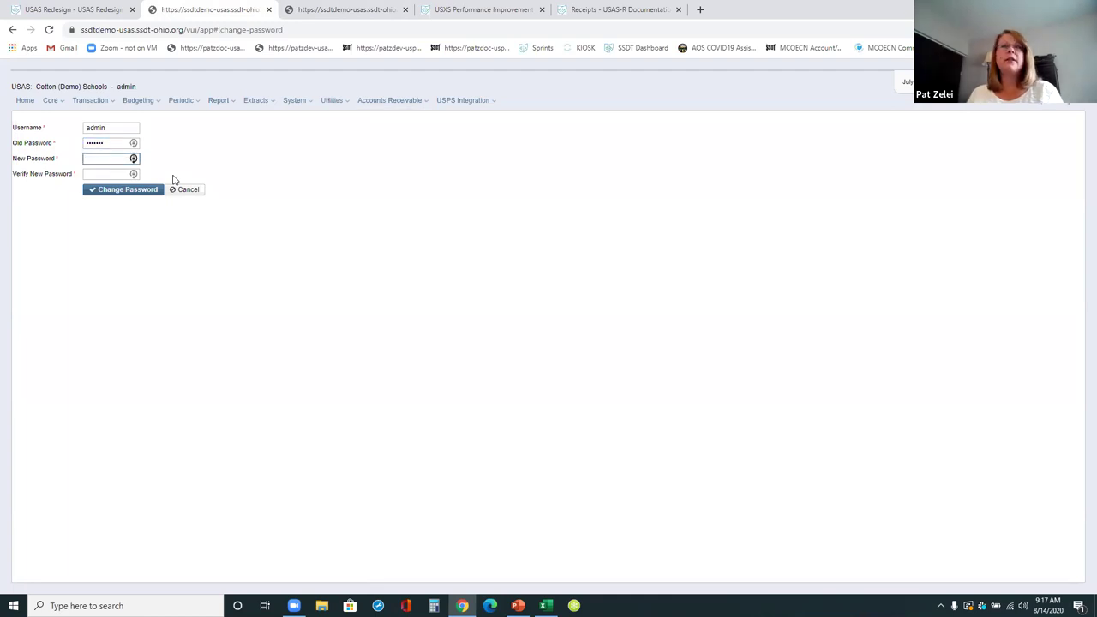
pyautogui.press('Tab')
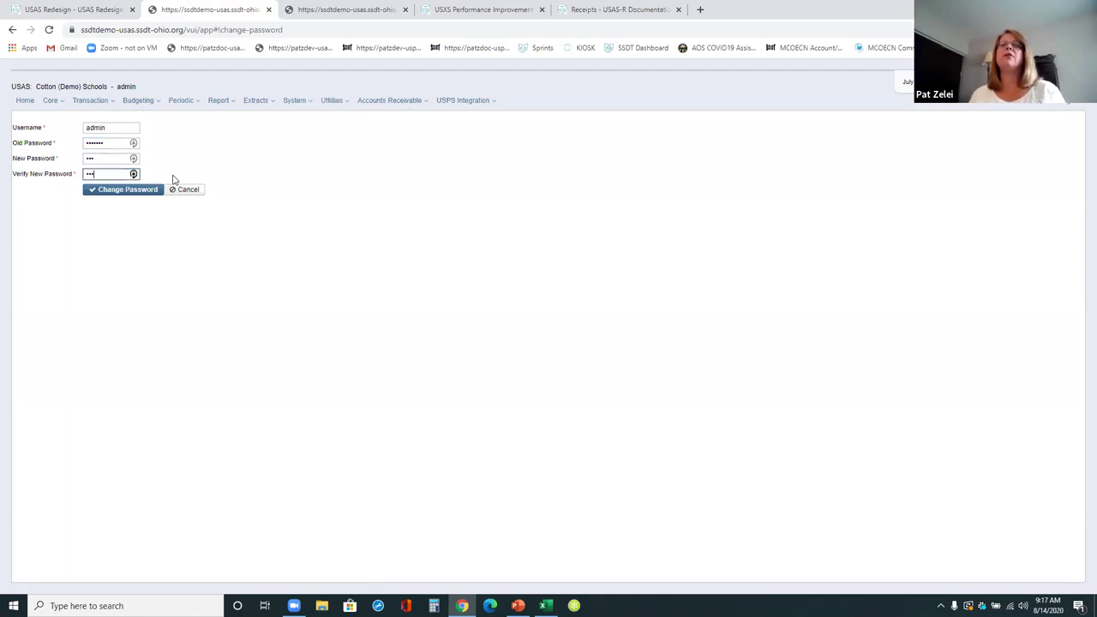
pyautogui.click(120, 189)
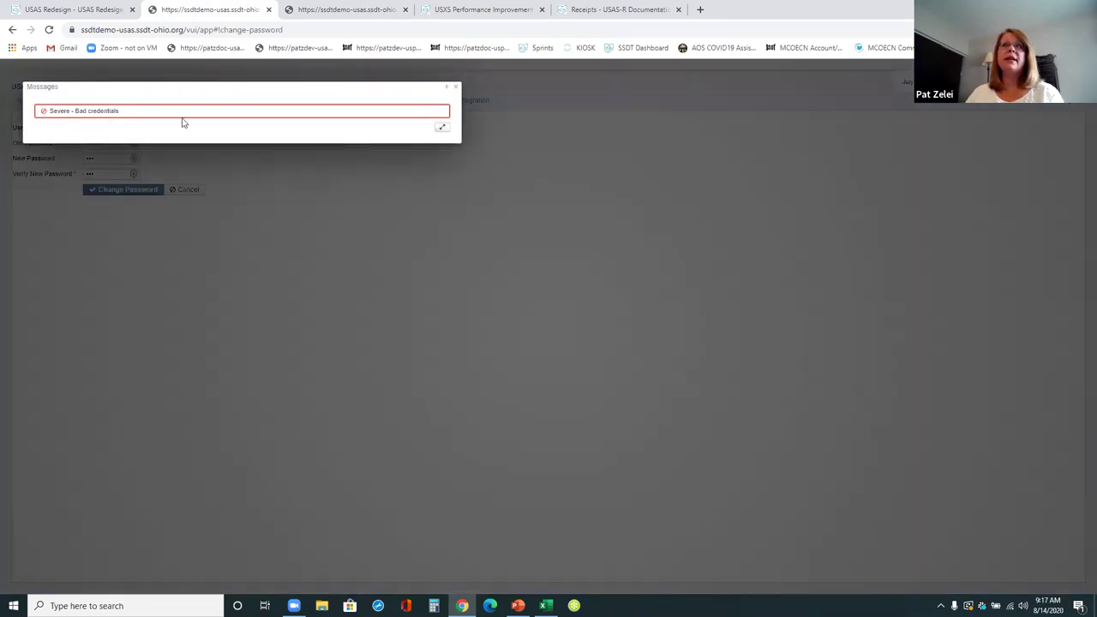
pyautogui.click(459, 89)
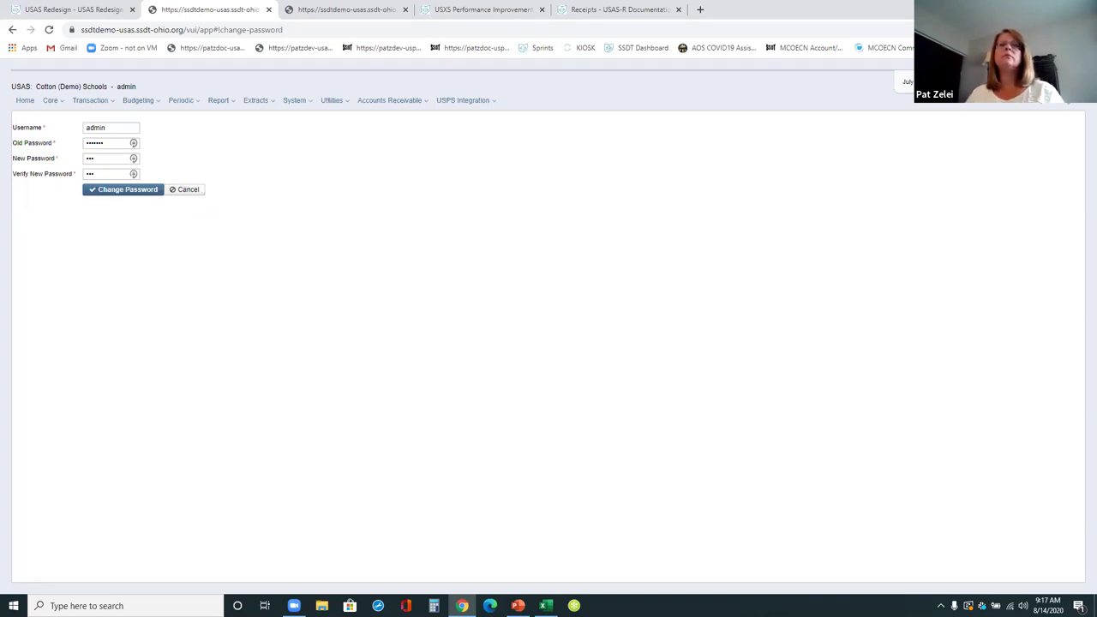
pyautogui.click(187, 190)
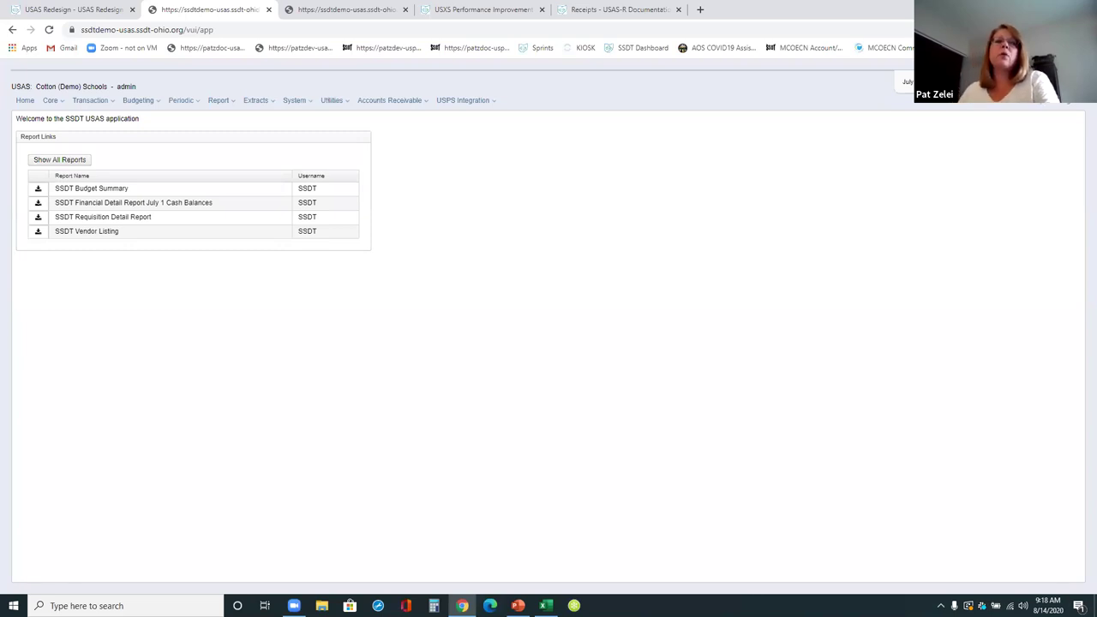
# - Open the PASSWORD CREATOR role from System > Roles, switch to edit, and save it unchanged
pyautogui.click(296, 101)
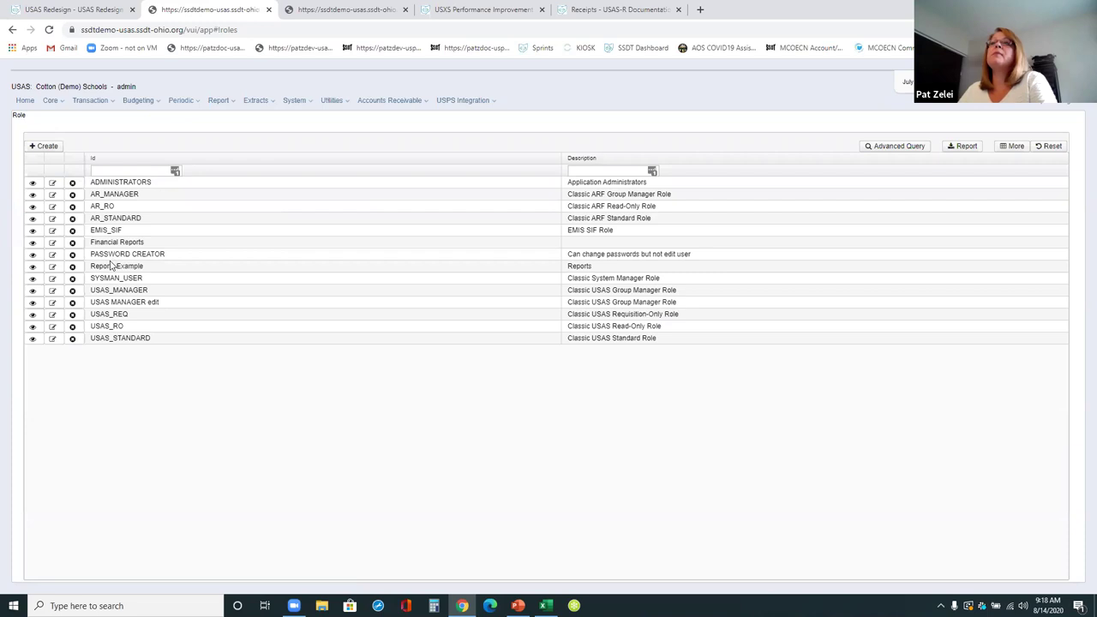
pyautogui.click(32, 255)
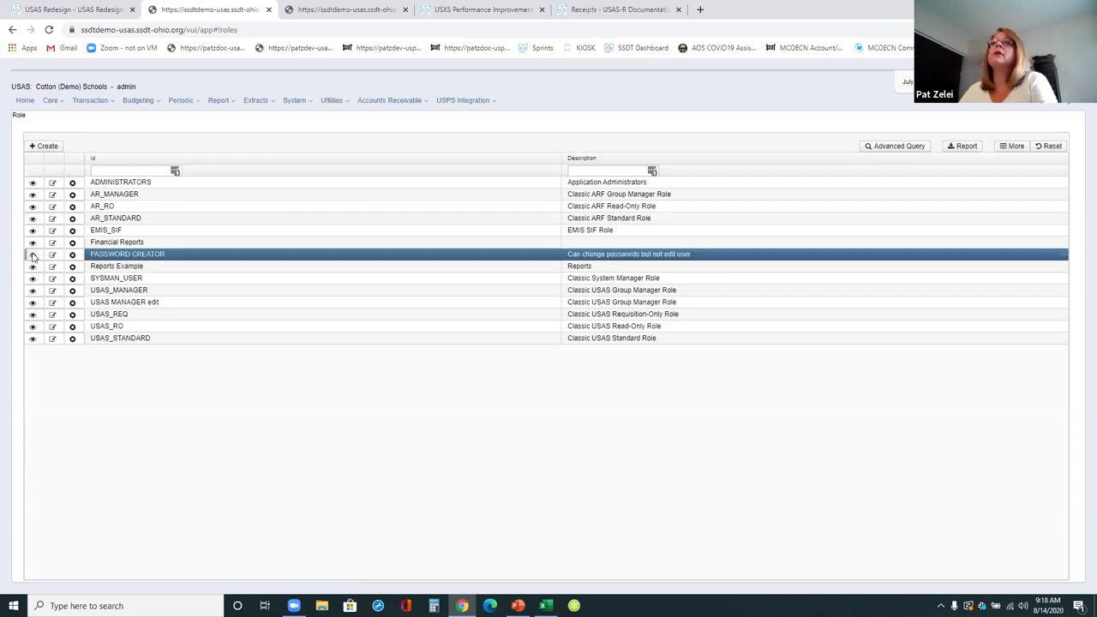
pyautogui.click(27, 87)
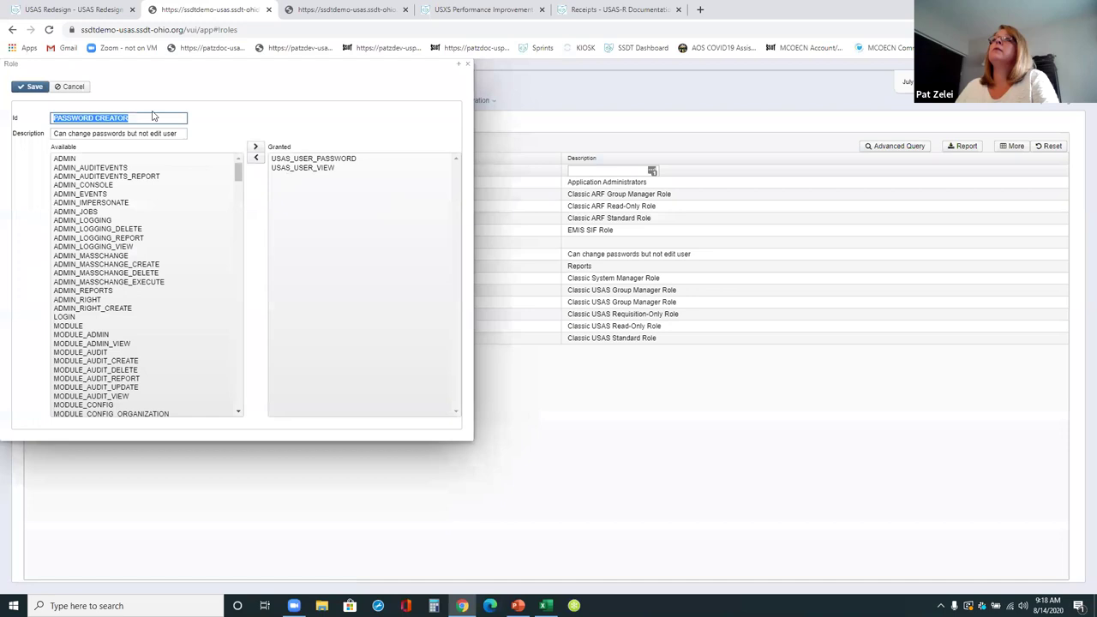
pyautogui.click(22, 90)
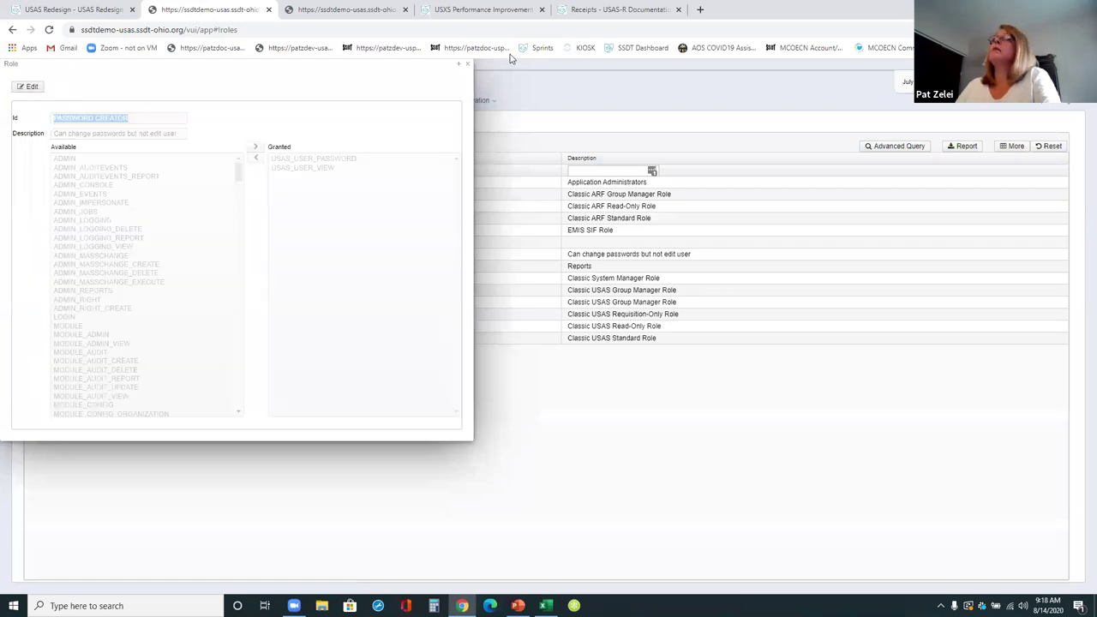
pyautogui.click(469, 64)
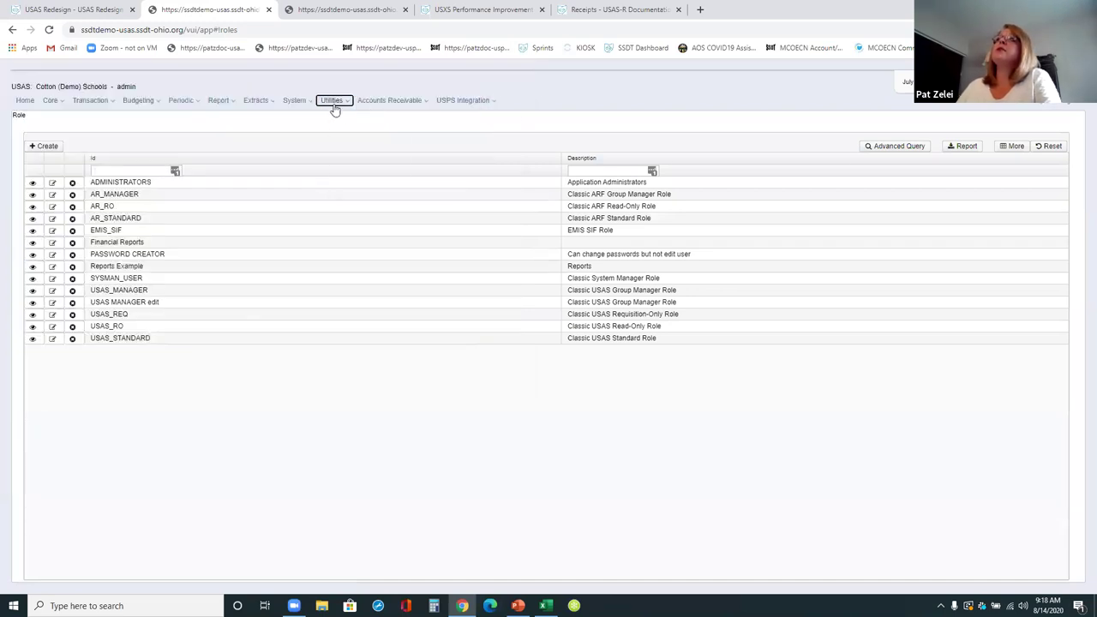
# - In the Users list, view a demo user's account settings and roles in edit mode, then close the panel
pyautogui.moveTo(304, 104)
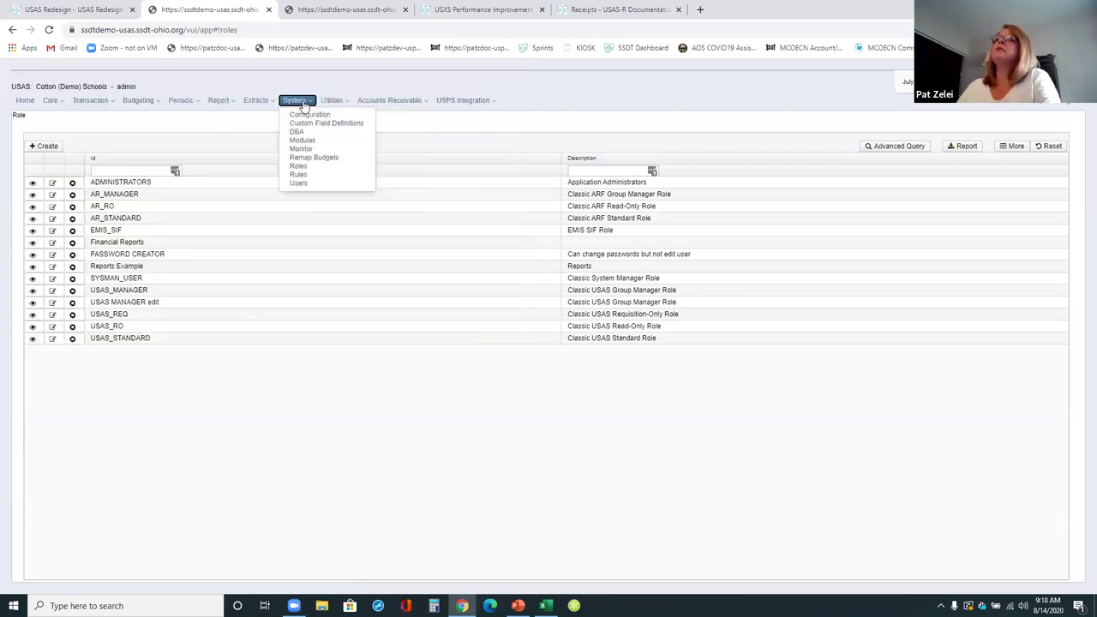
pyautogui.click(298, 182)
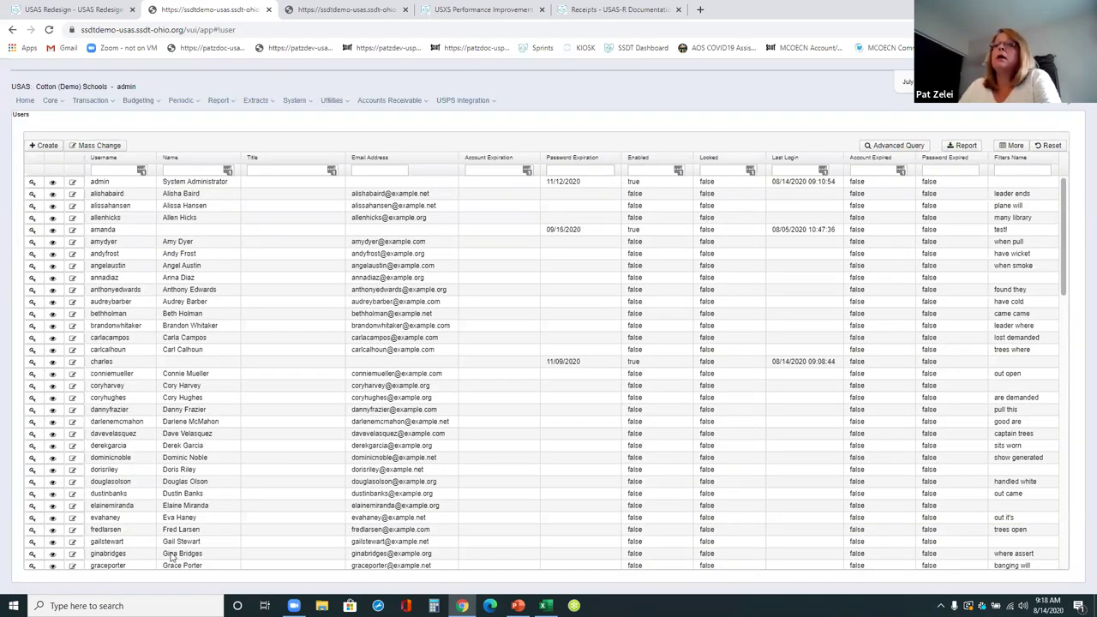
pyautogui.scroll(-2, 188, 497)
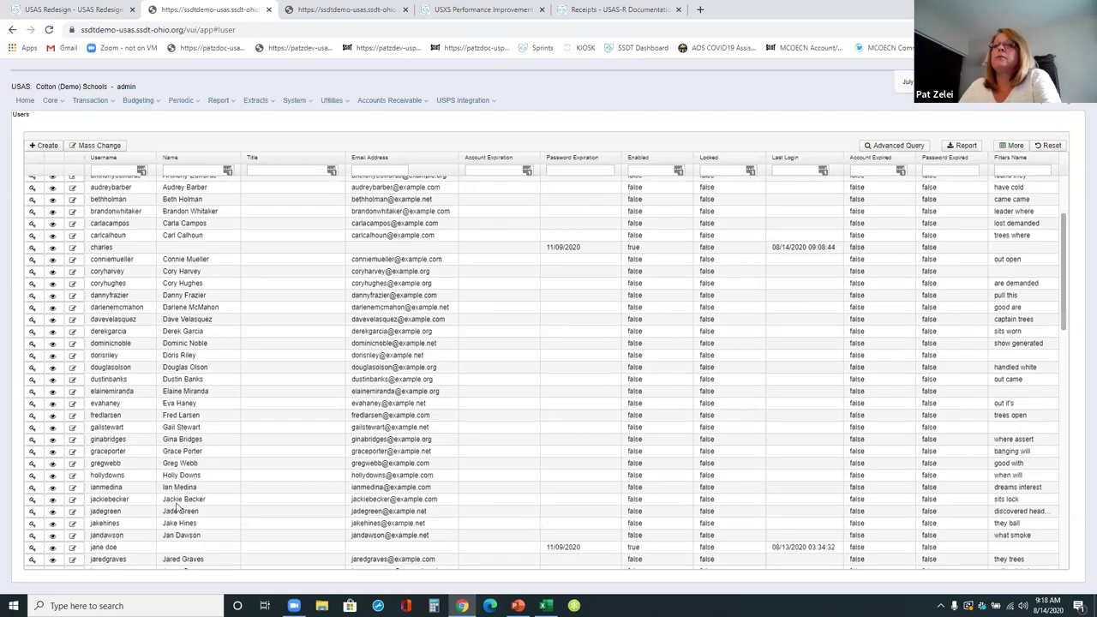
pyautogui.click(52, 548)
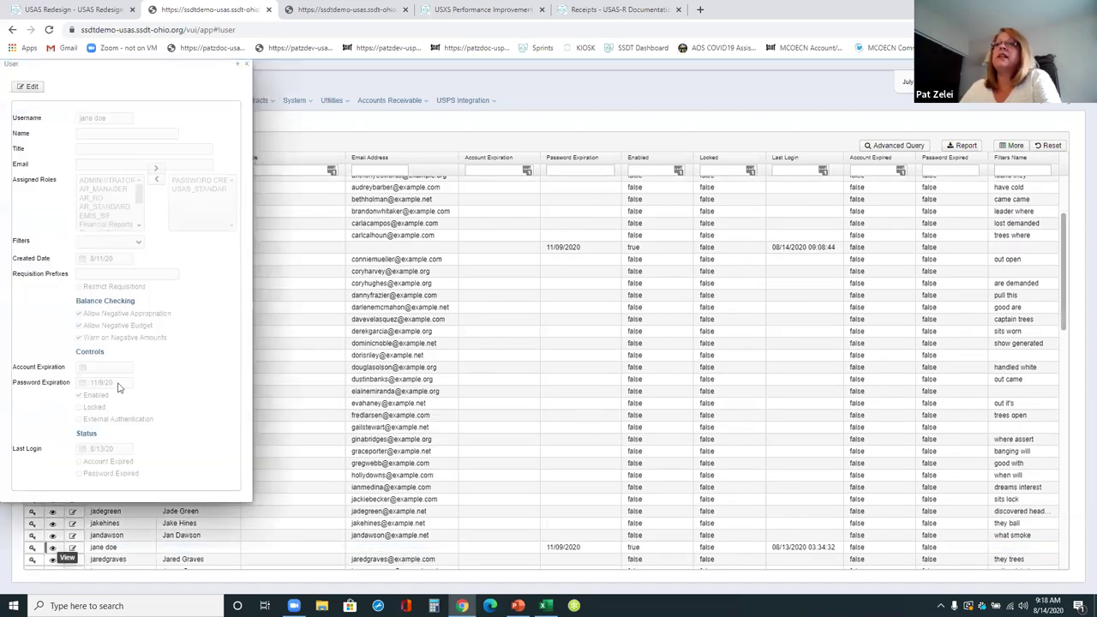
pyautogui.click(26, 87)
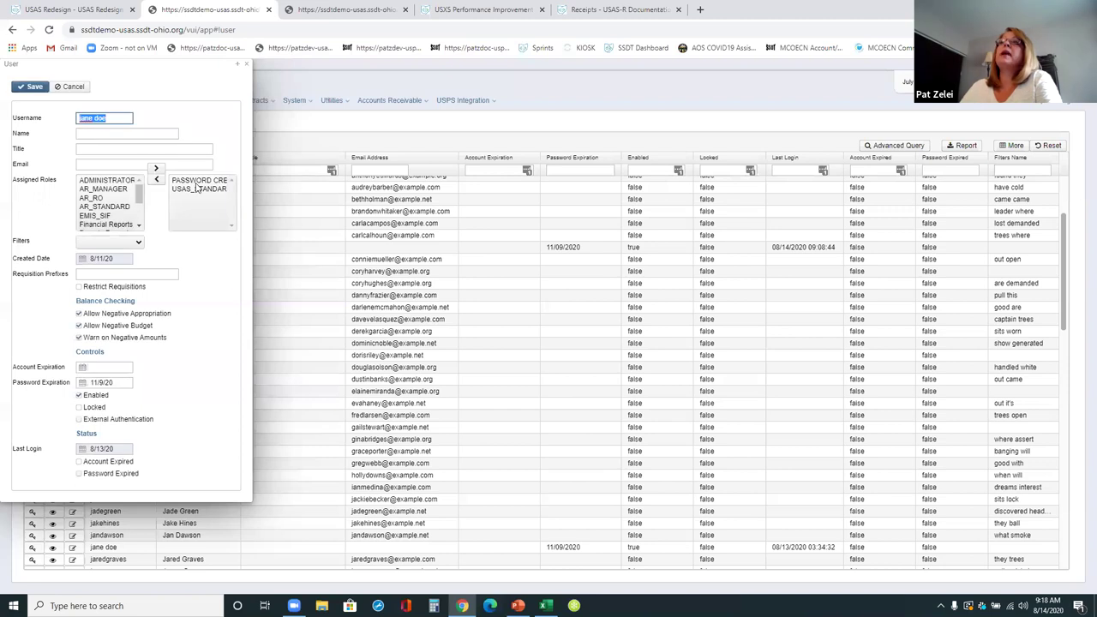
pyautogui.click(246, 65)
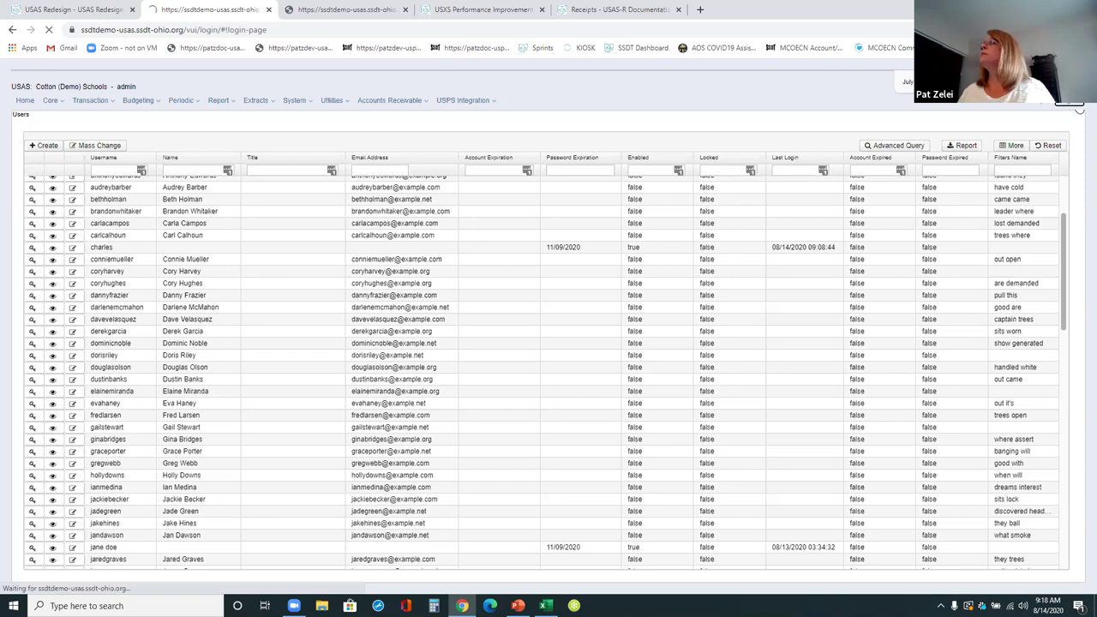
# - Log in with the limited demo user's credentials and open System > Users, which is now view-only
pyautogui.write('l')
pyautogui.write('ane doe')
pyautogui.press('Tab')
pyautogui.write('*****')
pyautogui.press('Return')
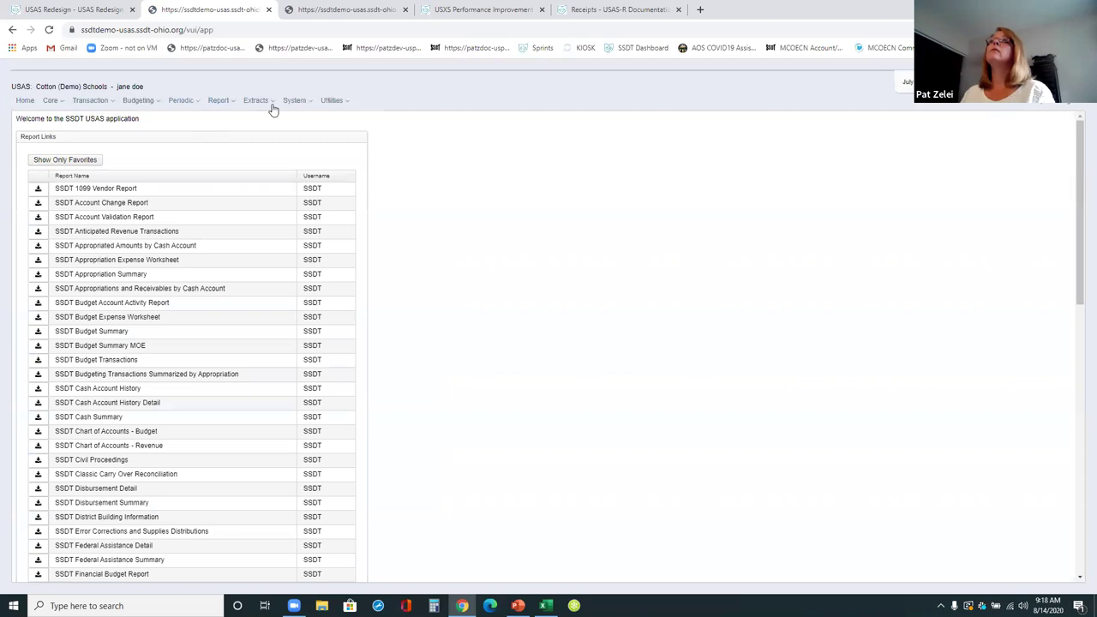
pyautogui.click(294, 101)
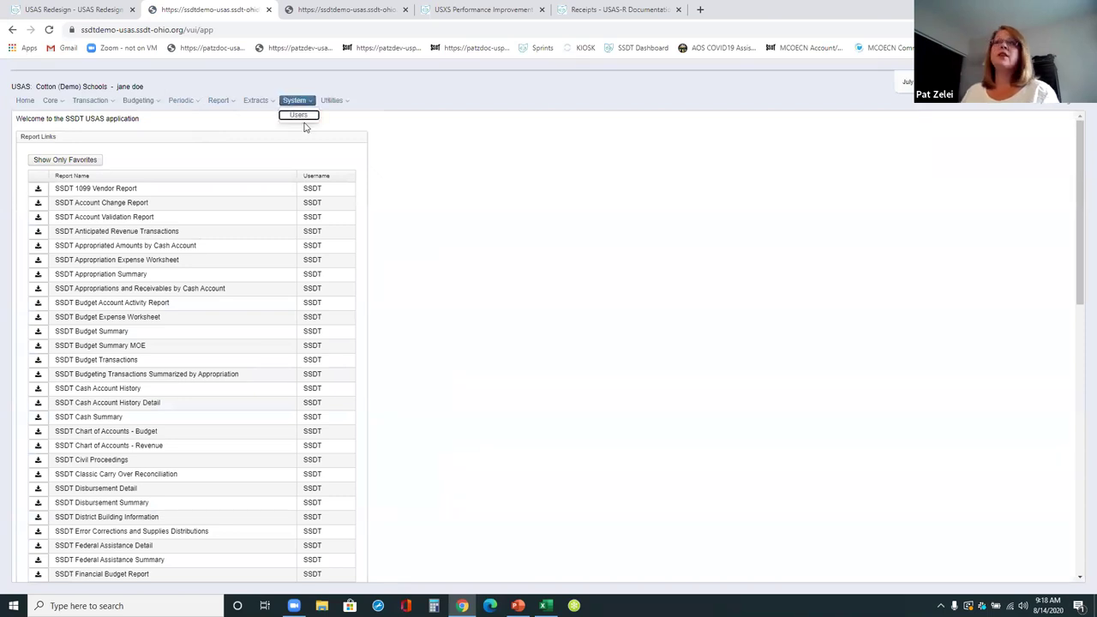
pyautogui.click(308, 117)
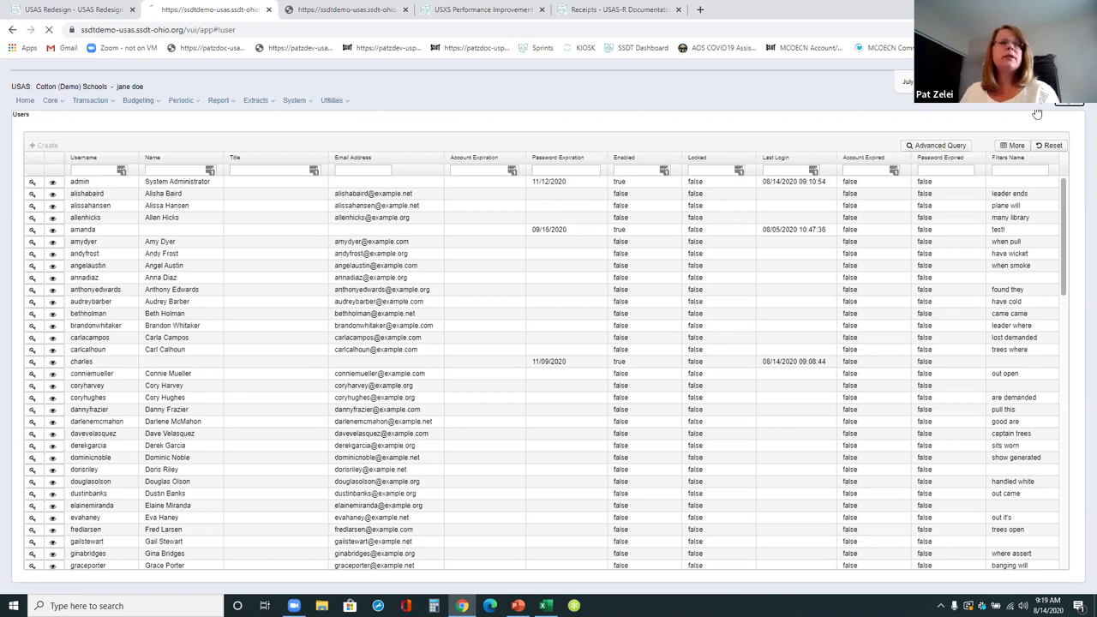
# - Sign out, then sign back in as administrator using the saved LastPass login
pyautogui.click(975, 125)
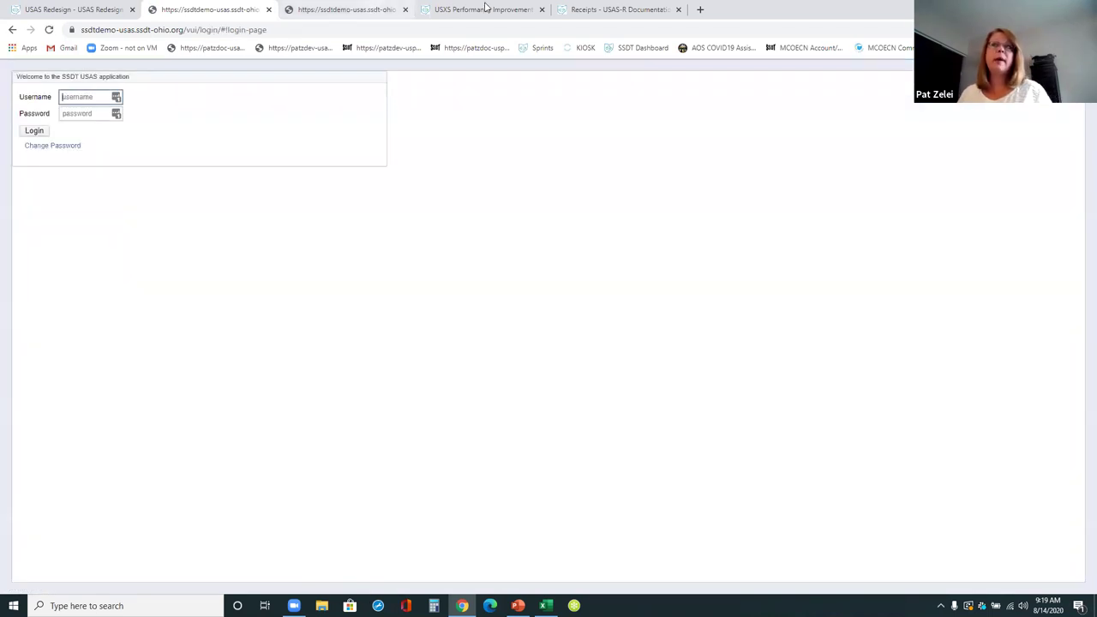
pyautogui.click(115, 120)
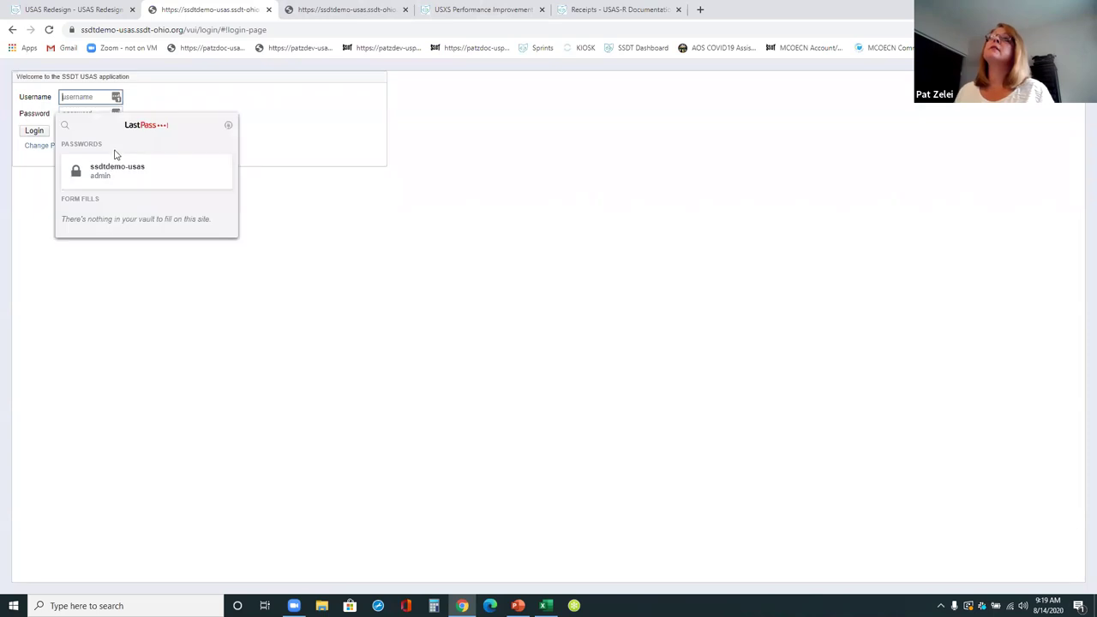
pyautogui.click(141, 165)
pyautogui.click(35, 131)
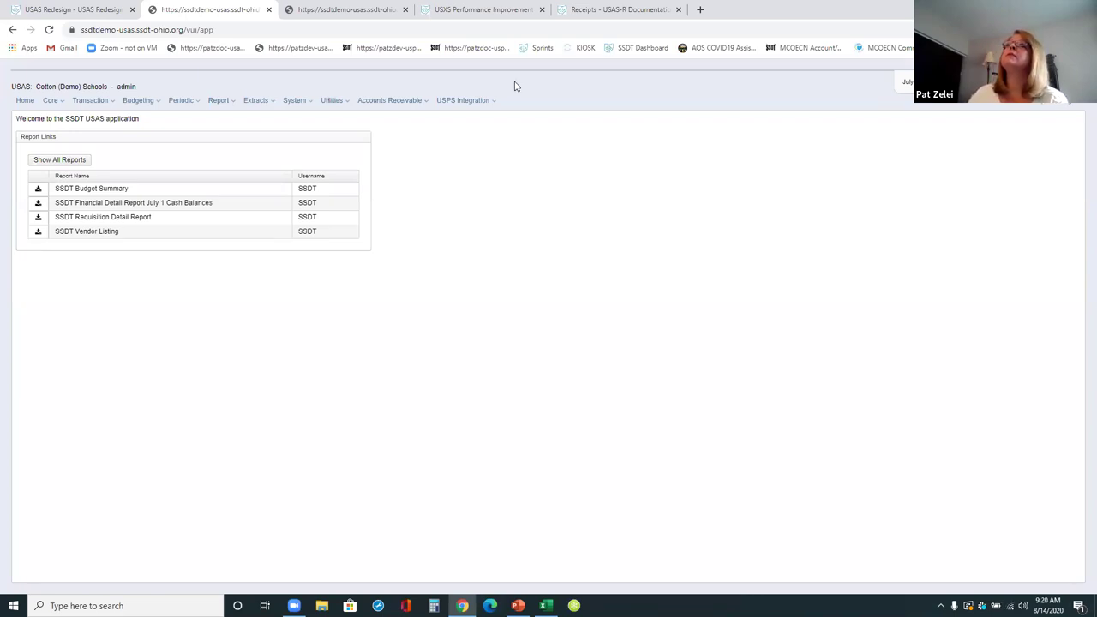
# - Open Transaction > Receipts to list receipts, headed by receipt 292593 from 05/31/2020
pyautogui.click(85, 101)
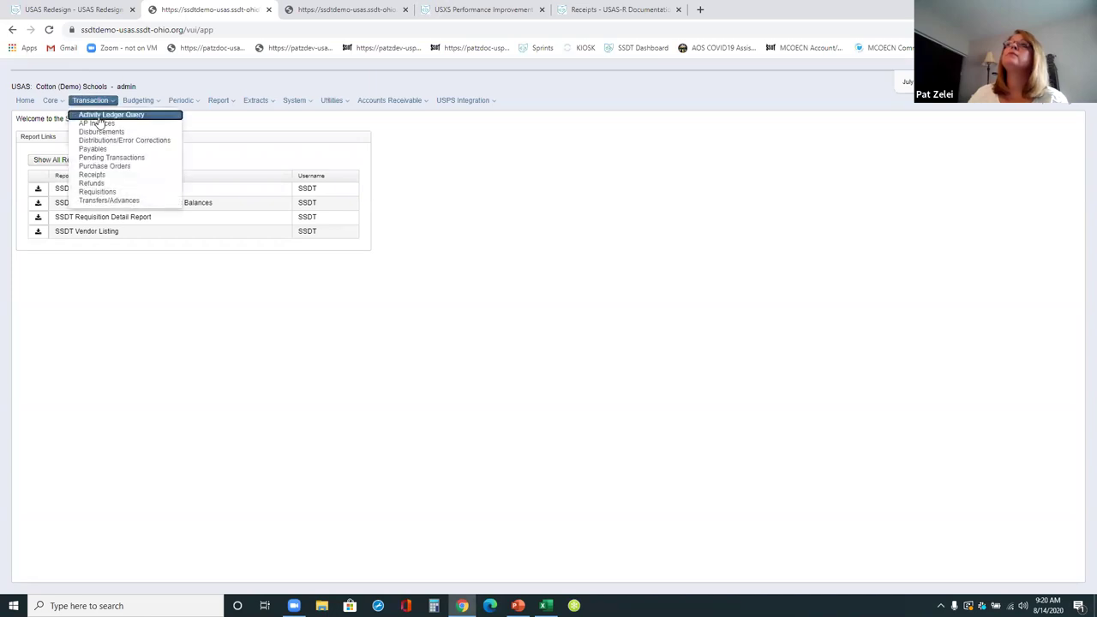
pyautogui.click(93, 175)
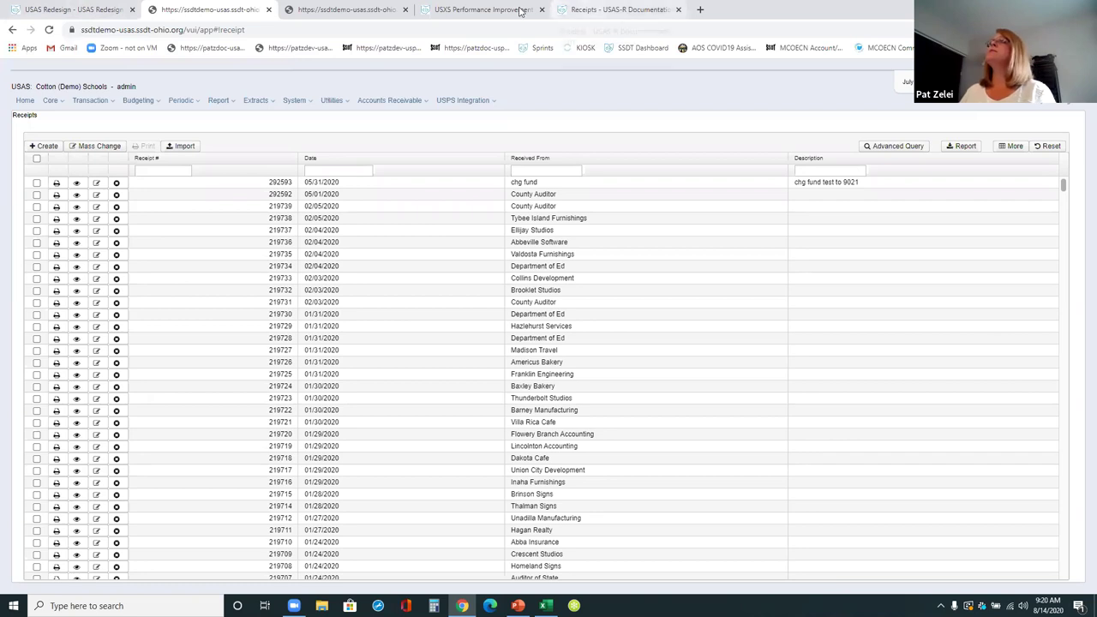
# - On the Receipts documentation page, jump to Import Receipts and show the Receipt Import Criteria table
pyautogui.click(639, 11)
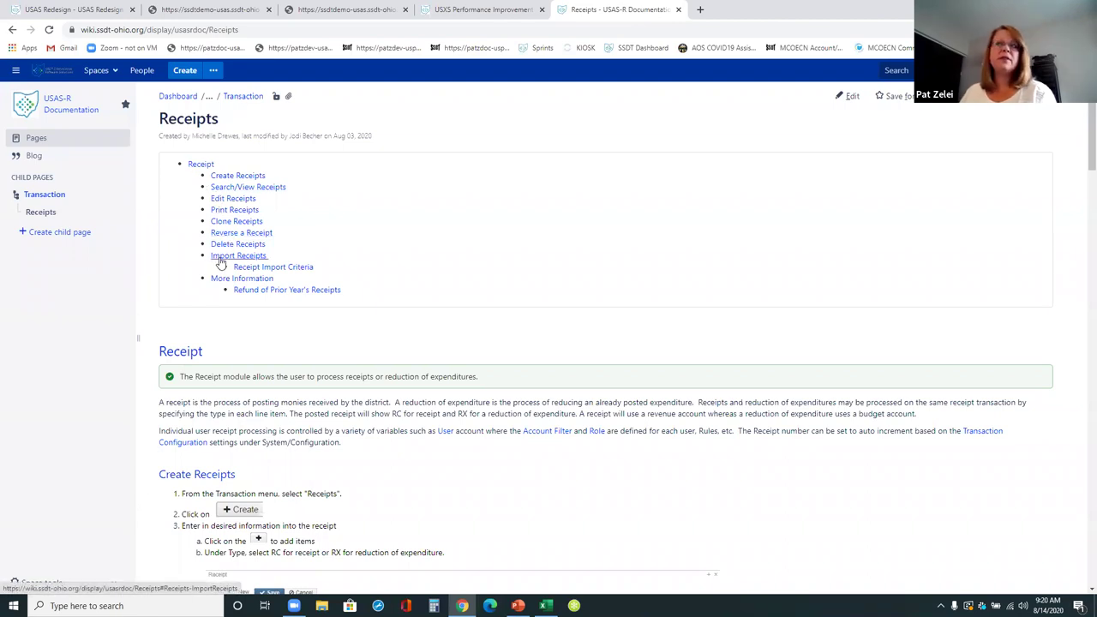
pyautogui.click(220, 257)
pyautogui.scroll(-2, 385, 370)
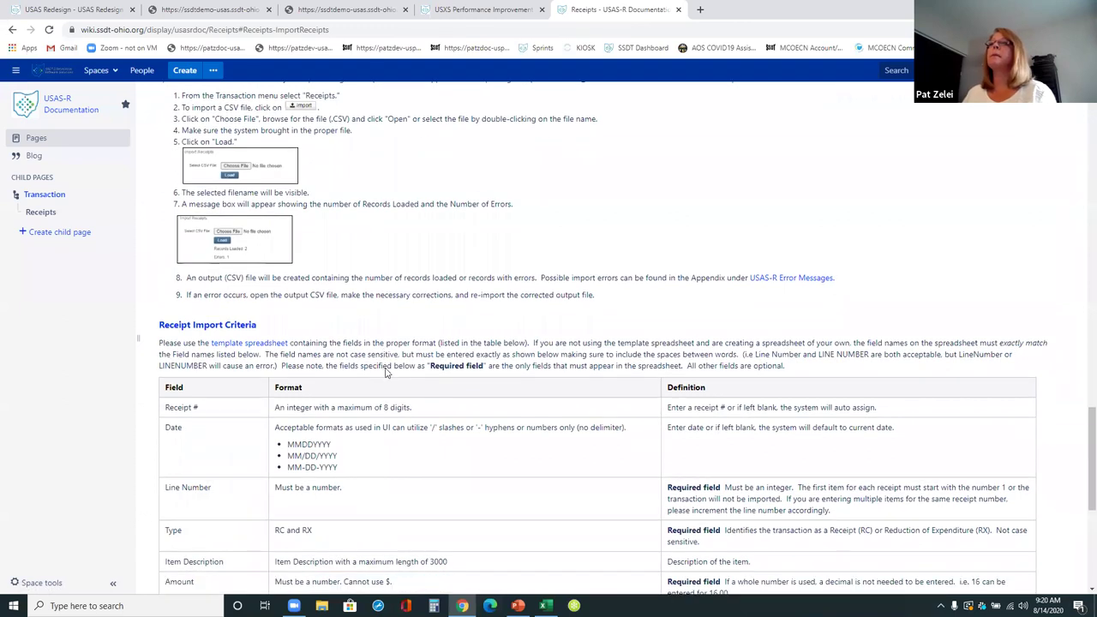
pyautogui.scroll(-3, 386, 370)
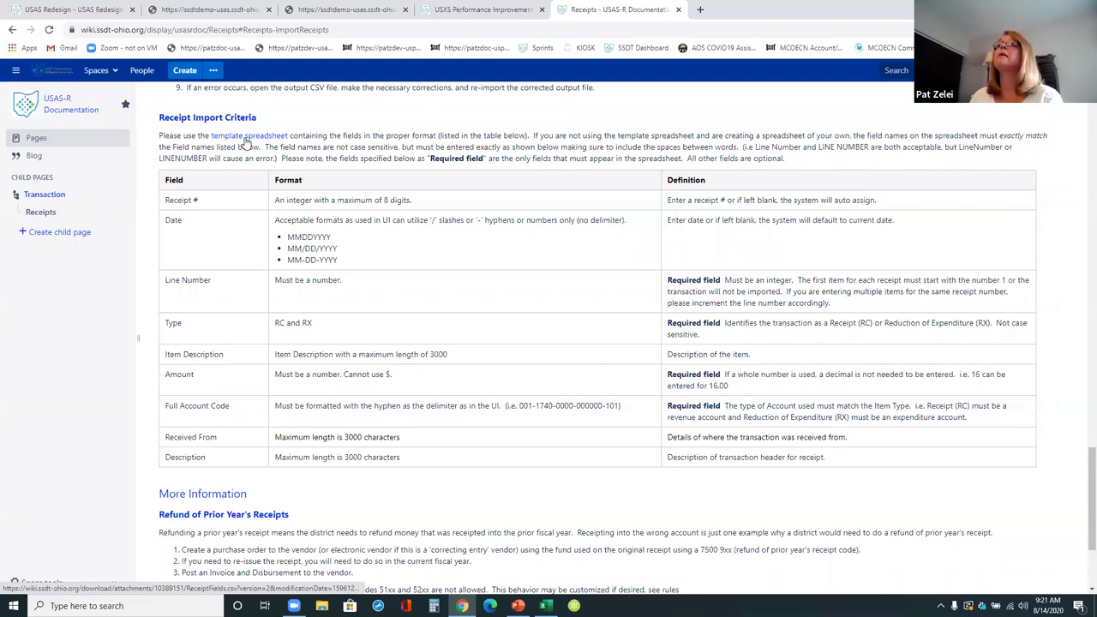
# - Download the ReceiptFields template, autofit its column headers in Excel, and close it without saving
pyautogui.click(246, 140)
pyautogui.click(553, 384)
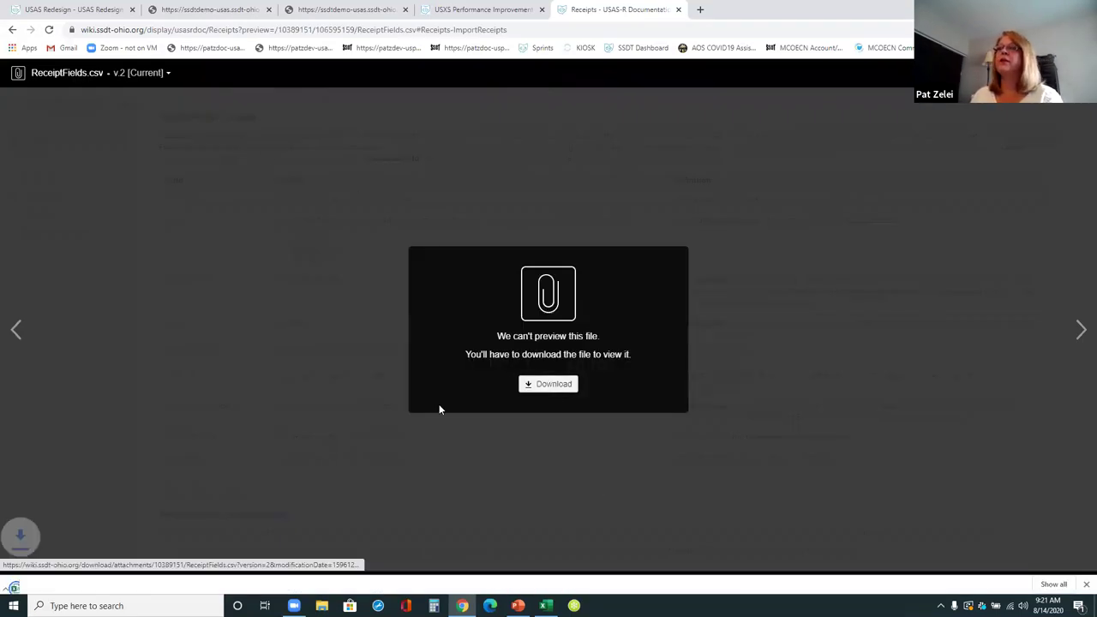
pyautogui.click(51, 580)
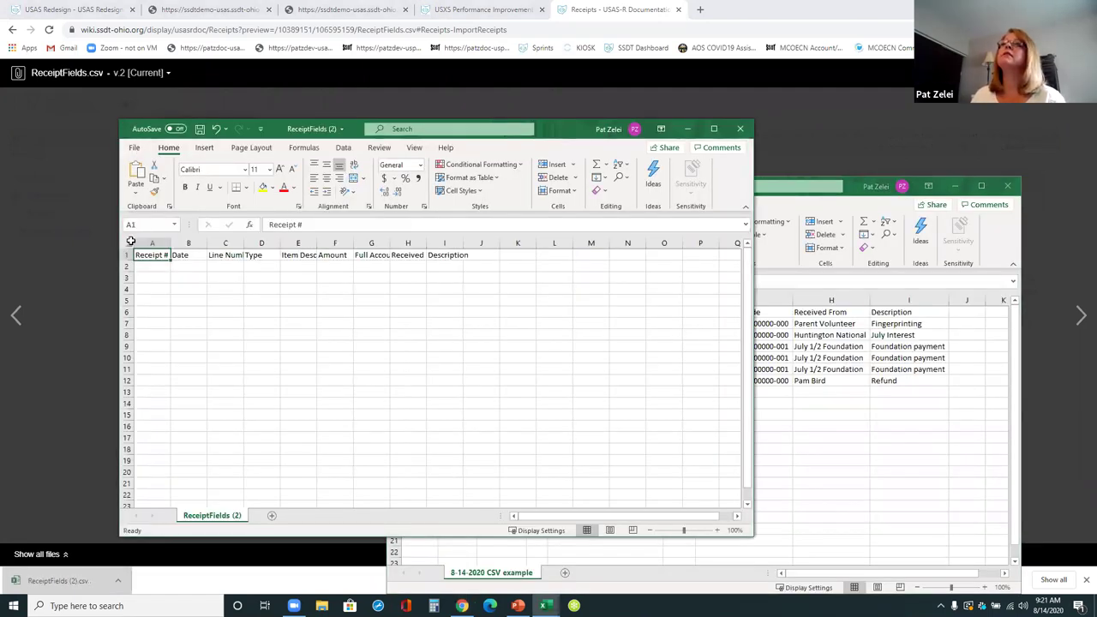
pyautogui.click(129, 243)
pyautogui.doubleClick(207, 243)
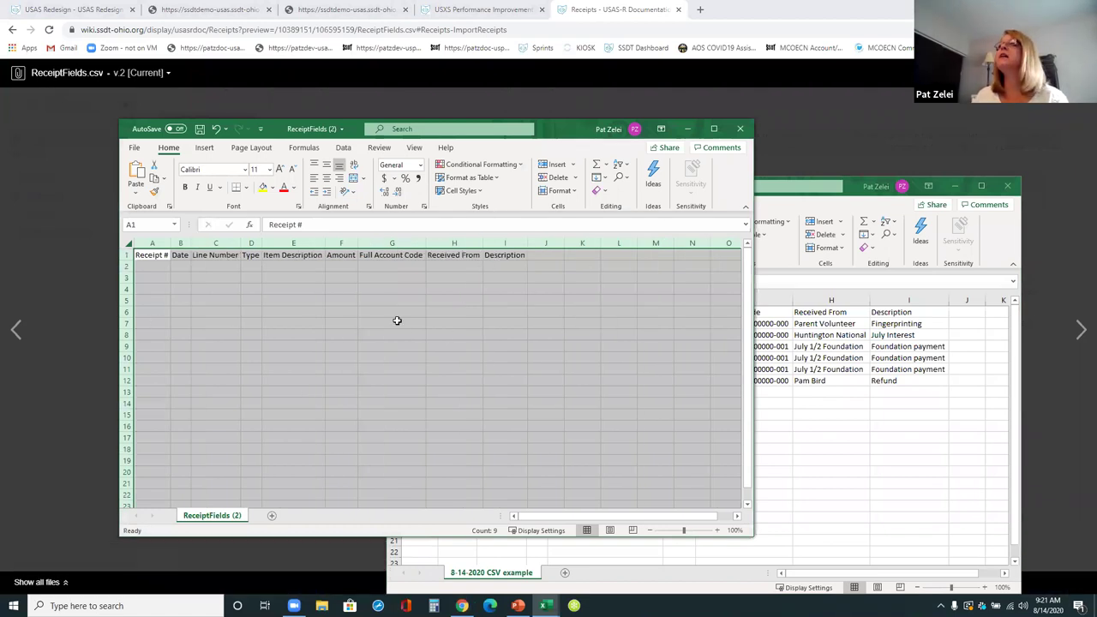
pyautogui.click(740, 128)
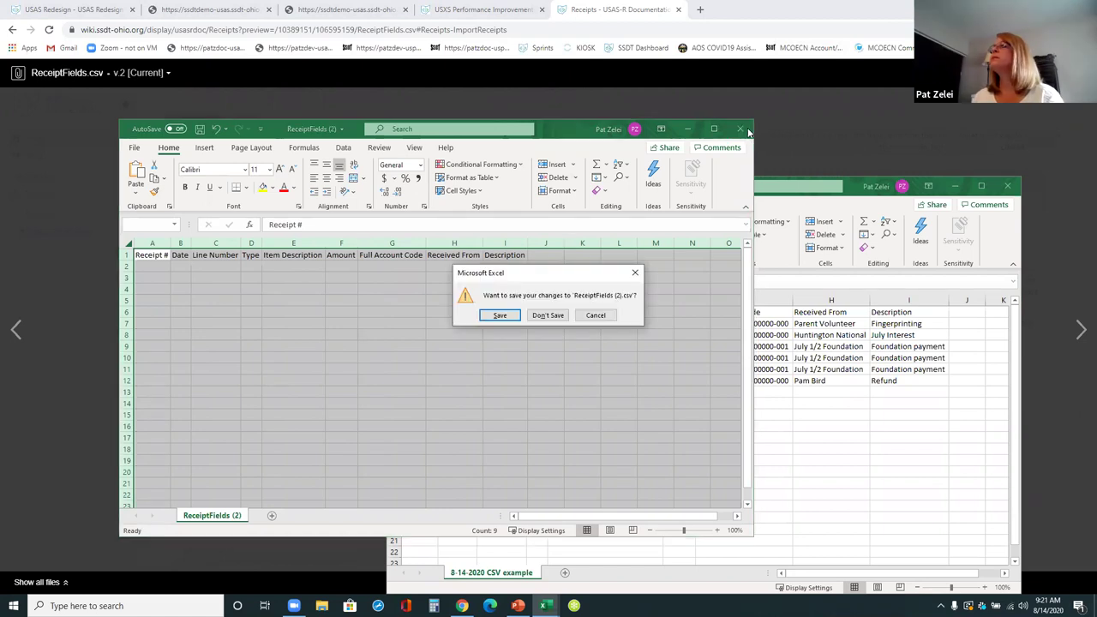
pyautogui.click(548, 315)
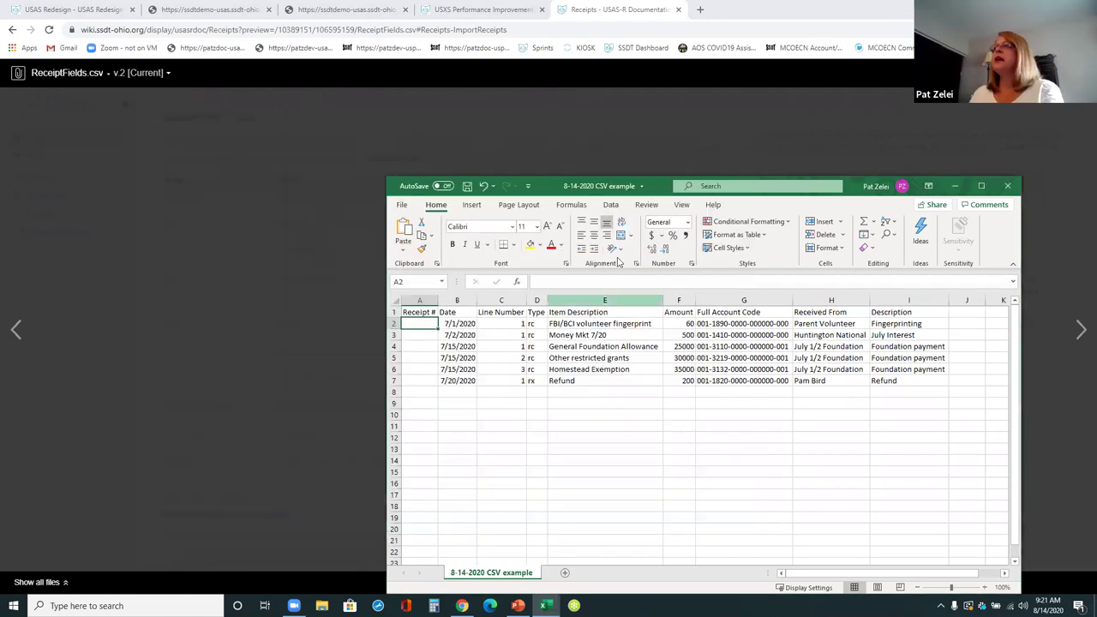
# - Maximize the 8-14-2020 CSV example and highlight Received From values, Foundation descriptions and empty Receipt # cells
pyautogui.click(982, 186)
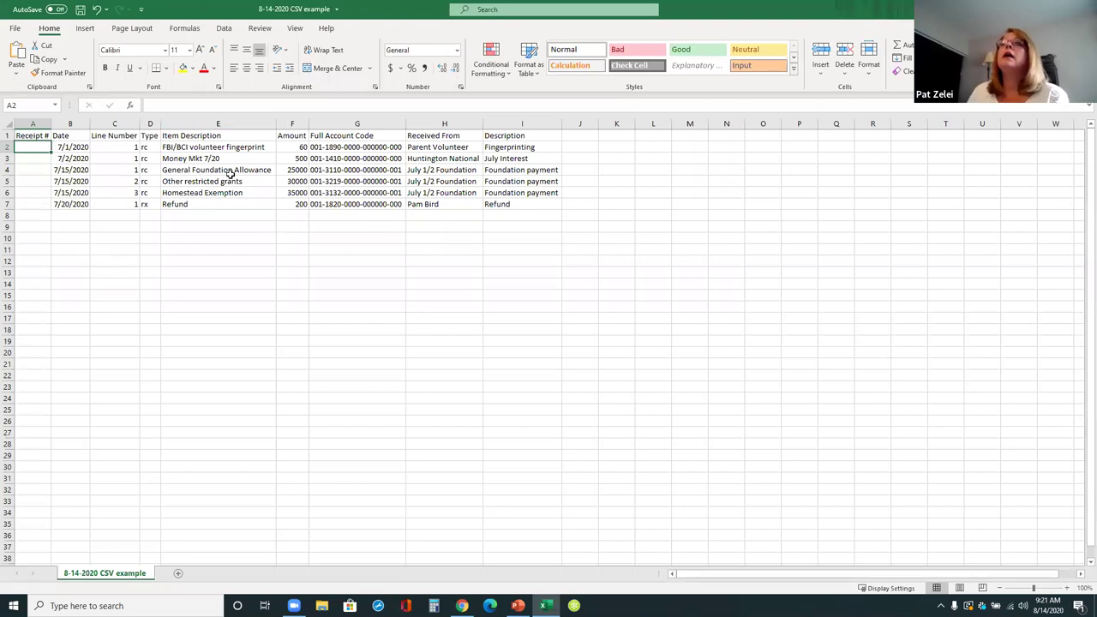
pyautogui.click(463, 149)
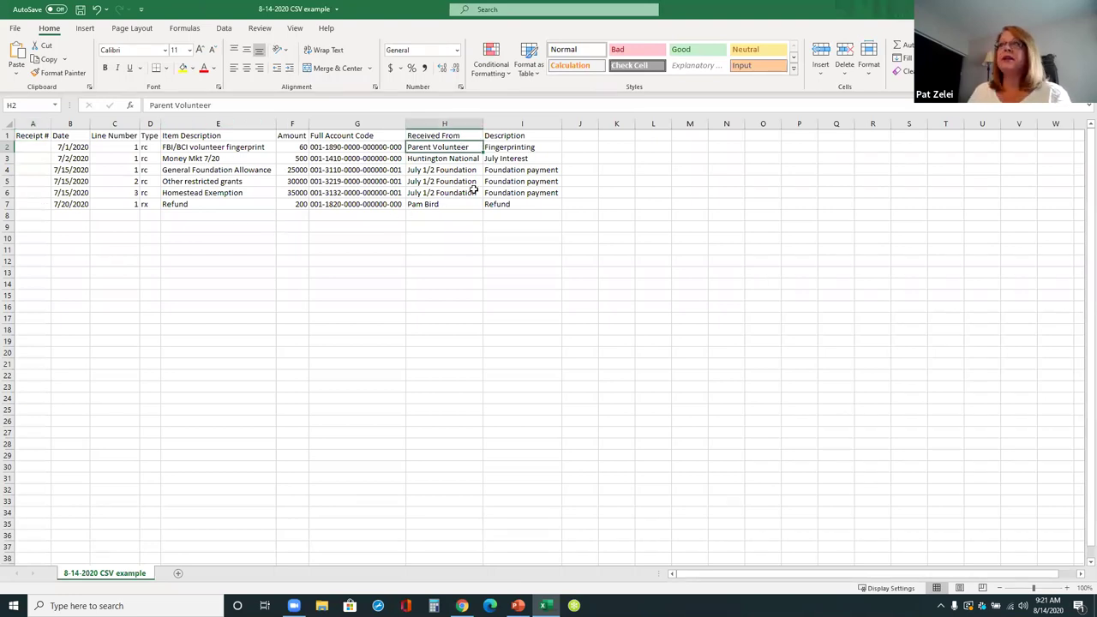
pyautogui.click(472, 160)
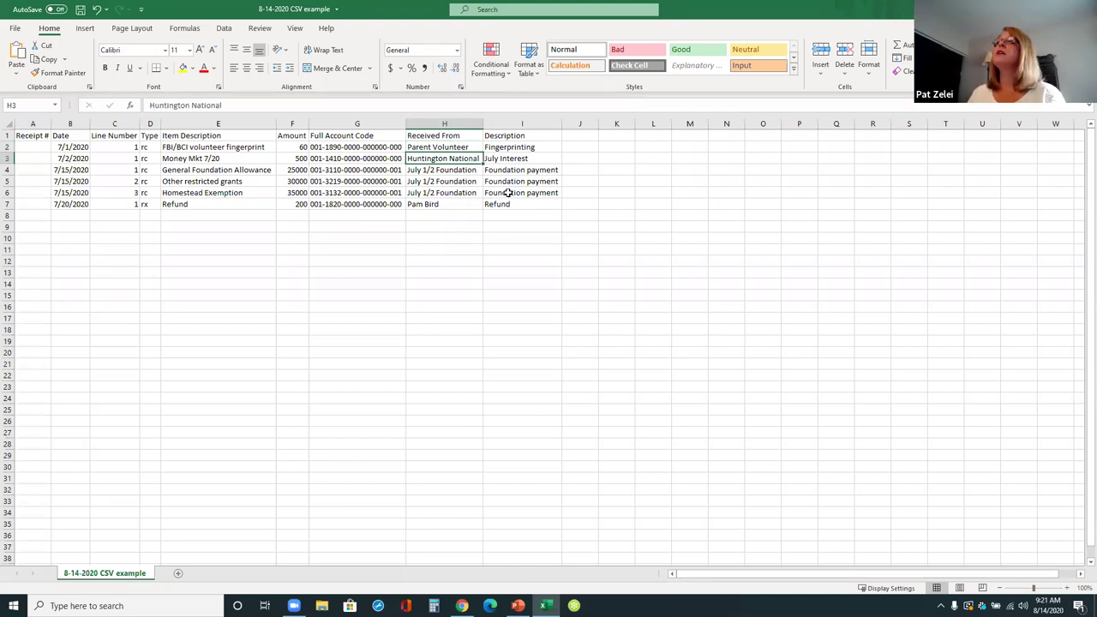
pyautogui.moveTo(546, 170); pyautogui.dragTo(549, 193)
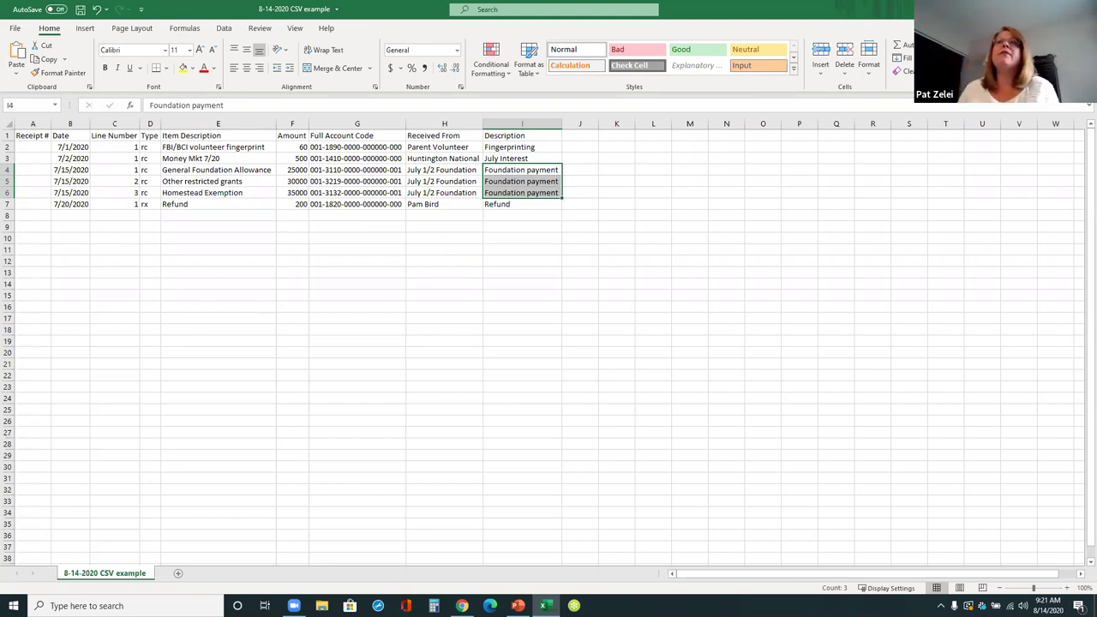
pyautogui.moveTo(33, 149); pyautogui.dragTo(29, 207)
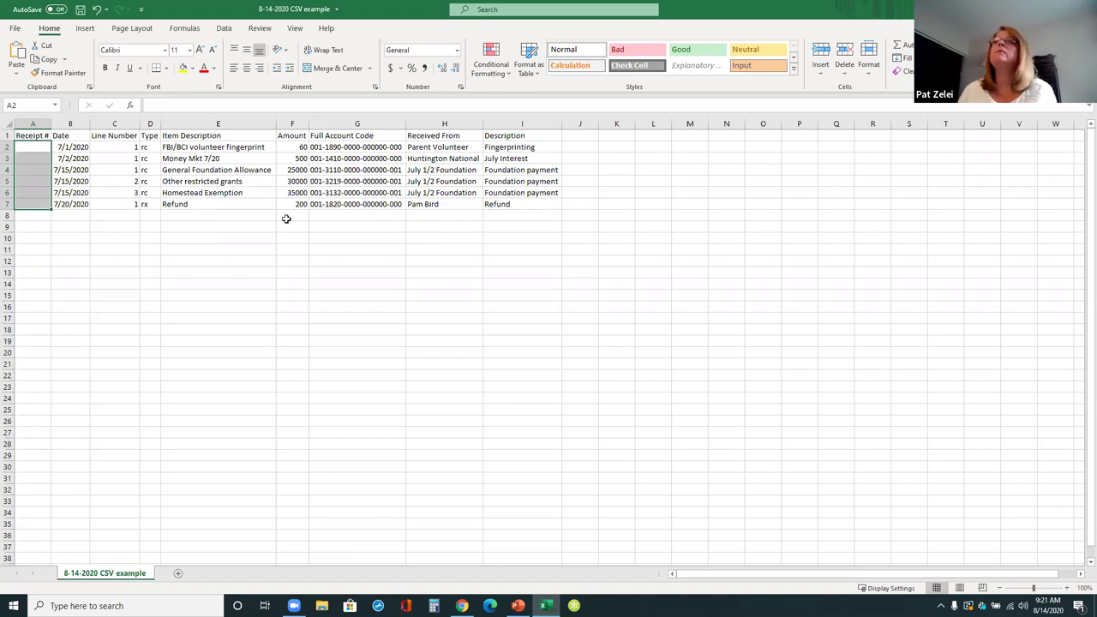
pyautogui.click(148, 237)
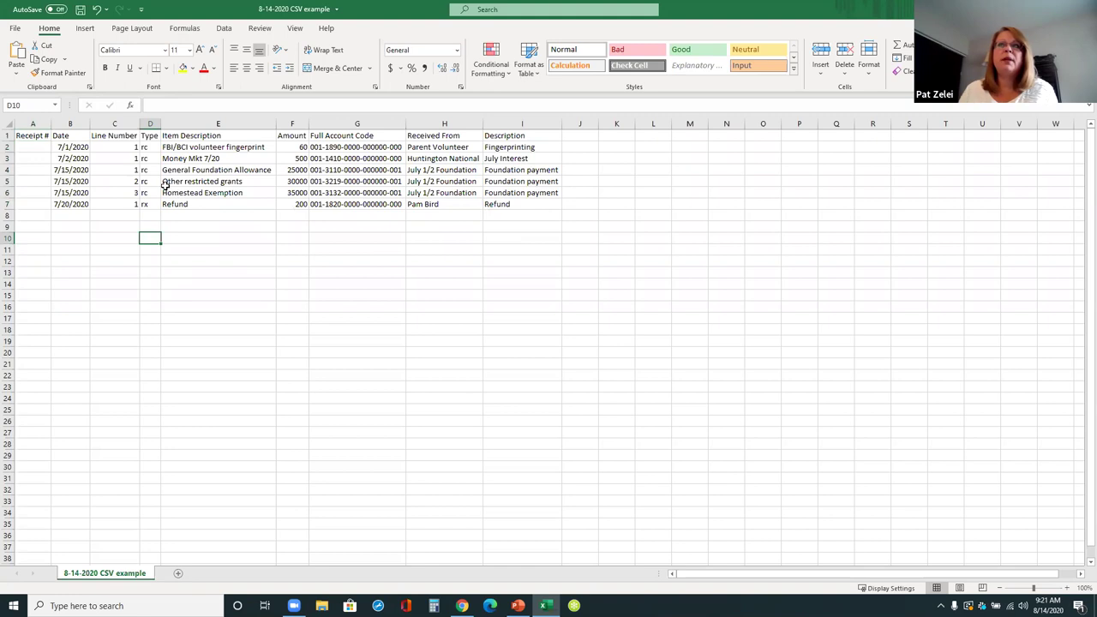
# - Walk through the Line Number values, including the foundation receipt's lines 1-3 and the Refund row
pyautogui.click(117, 147)
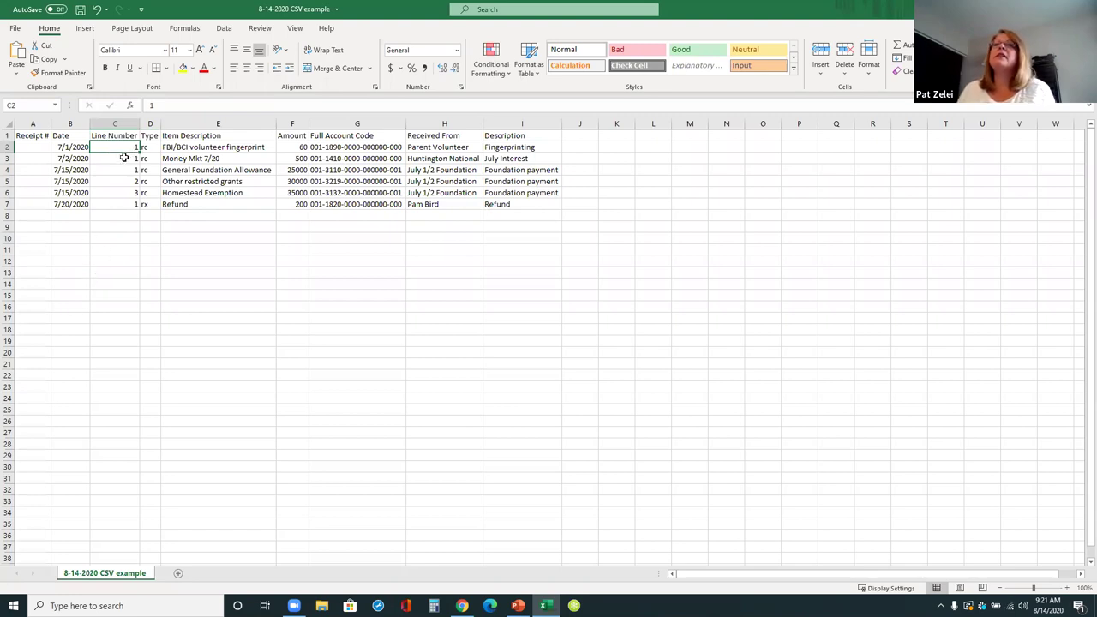
pyautogui.click(30, 158)
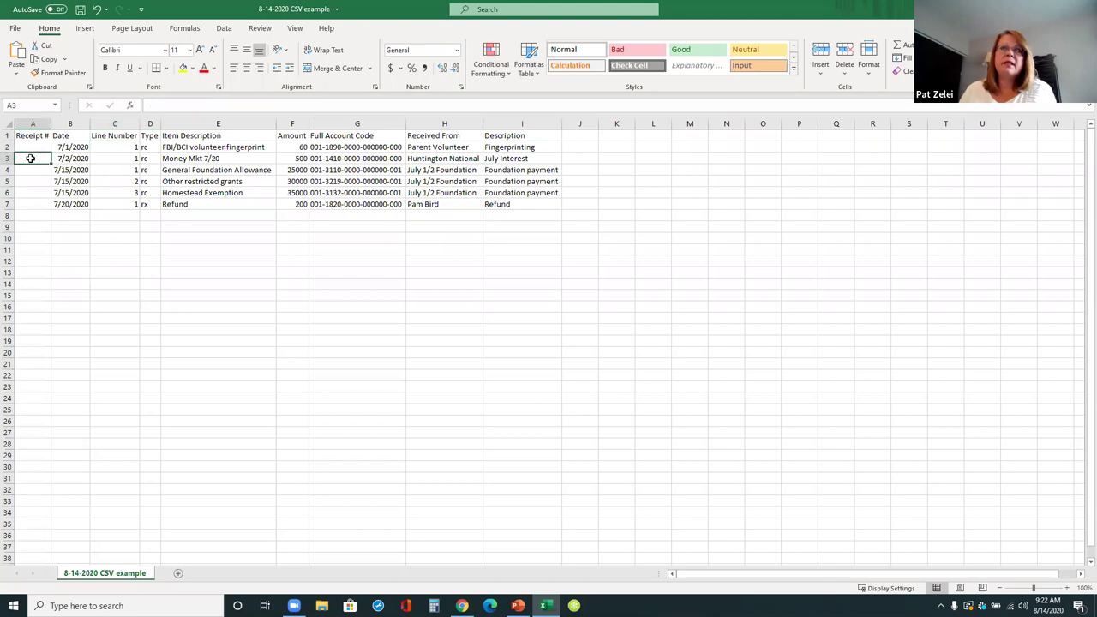
pyautogui.click(113, 169)
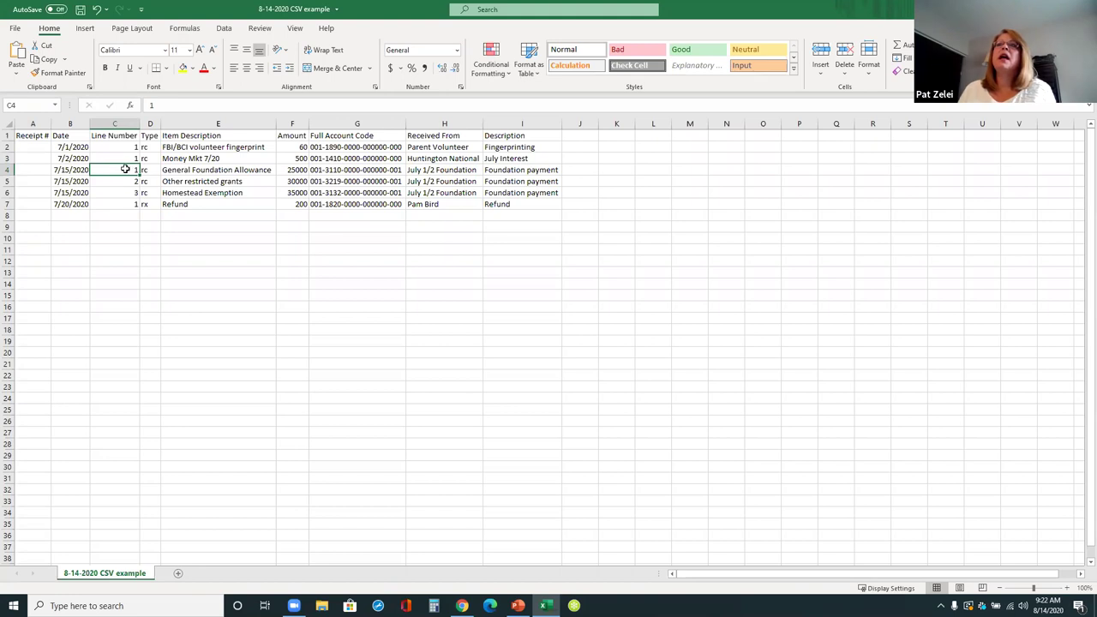
pyautogui.click(116, 181)
pyautogui.click(117, 192)
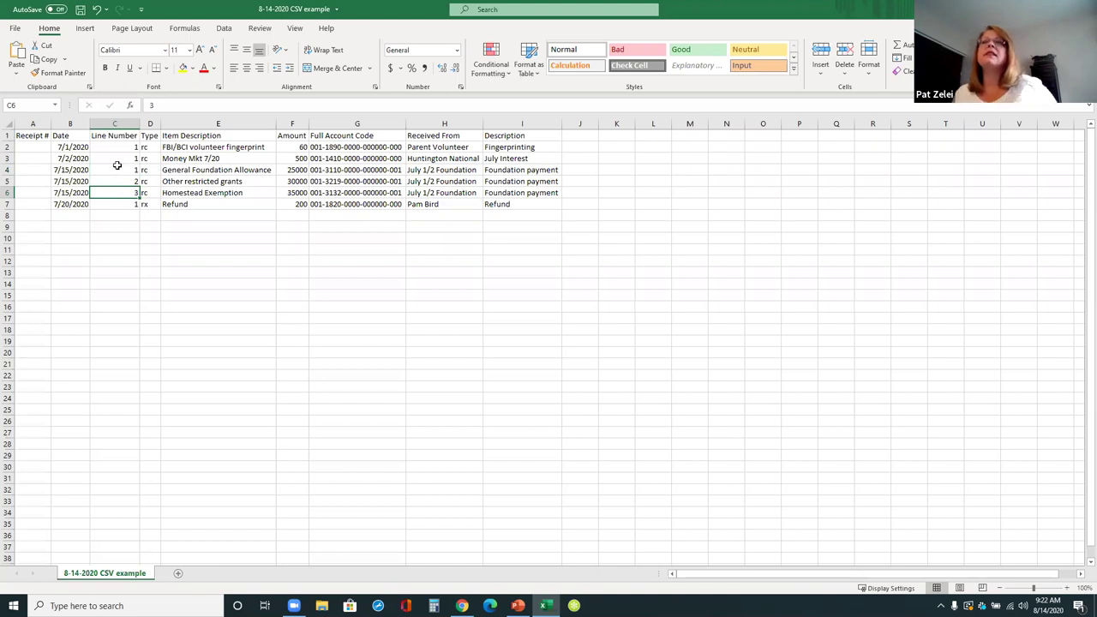
pyautogui.click(114, 205)
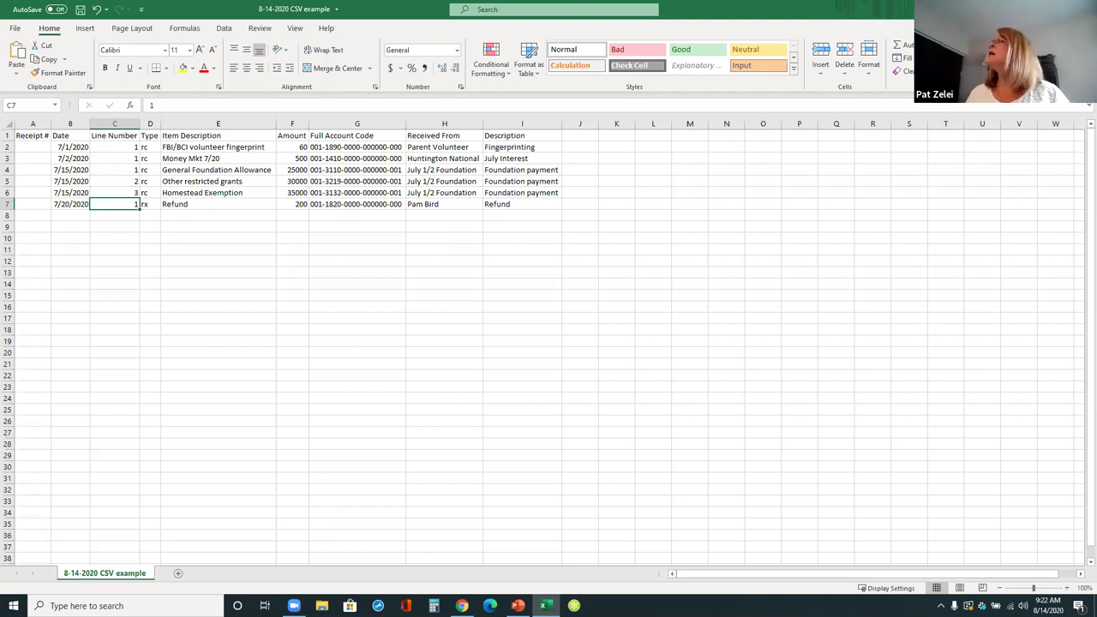
pyautogui.hotkey('alt', 'Tab')
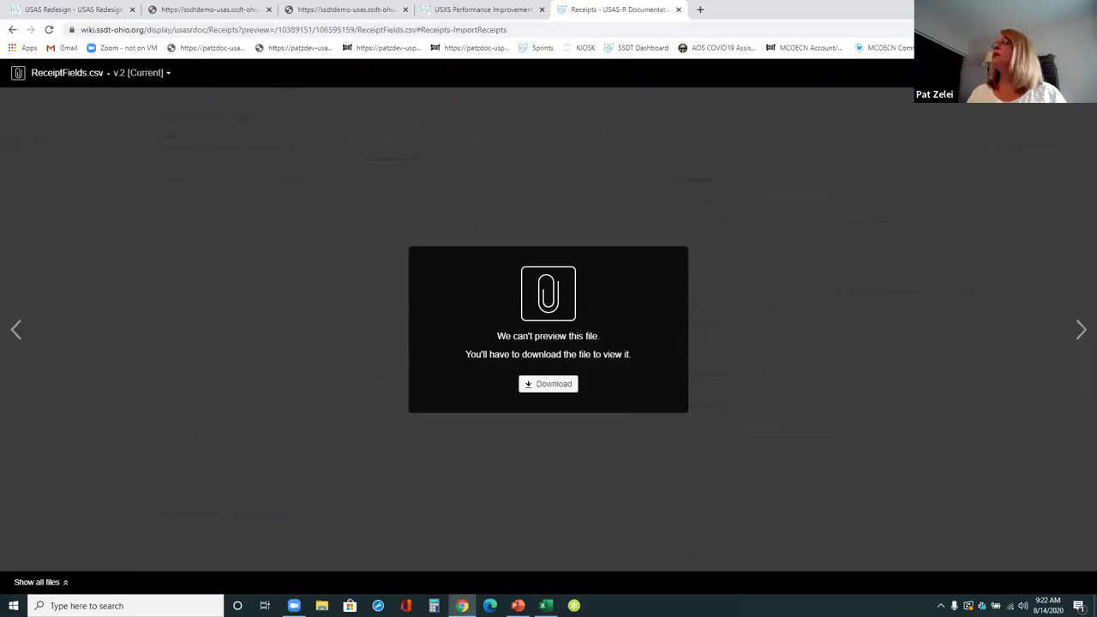
# - Close the ReceiptFields.csv preview and switch to the USAS Receipts tab
pyautogui.press('Escape')
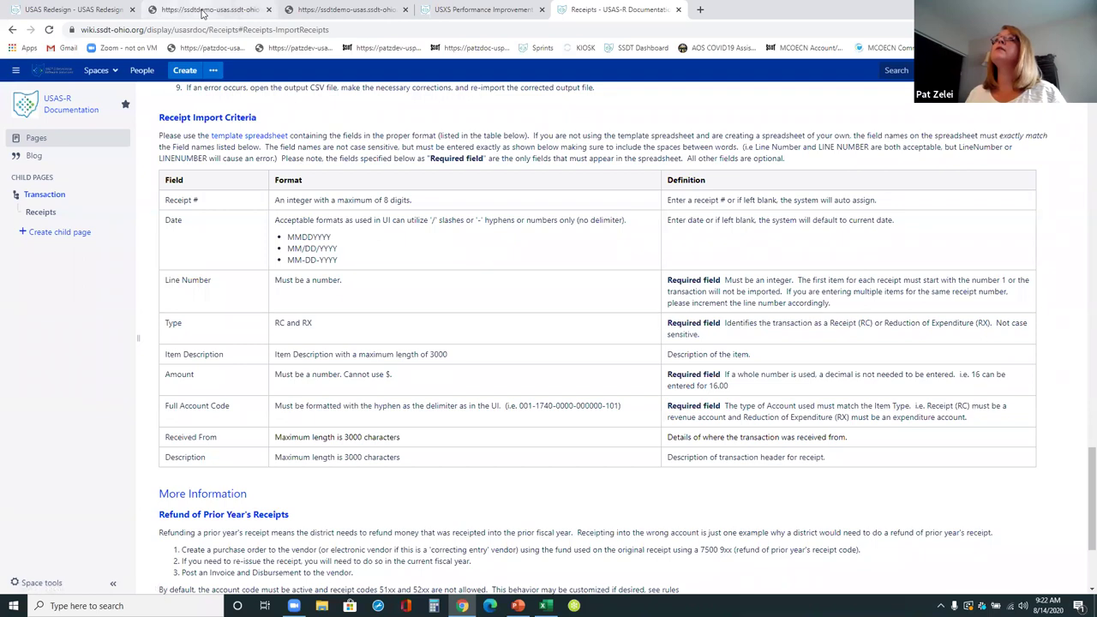
pyautogui.click(209, 11)
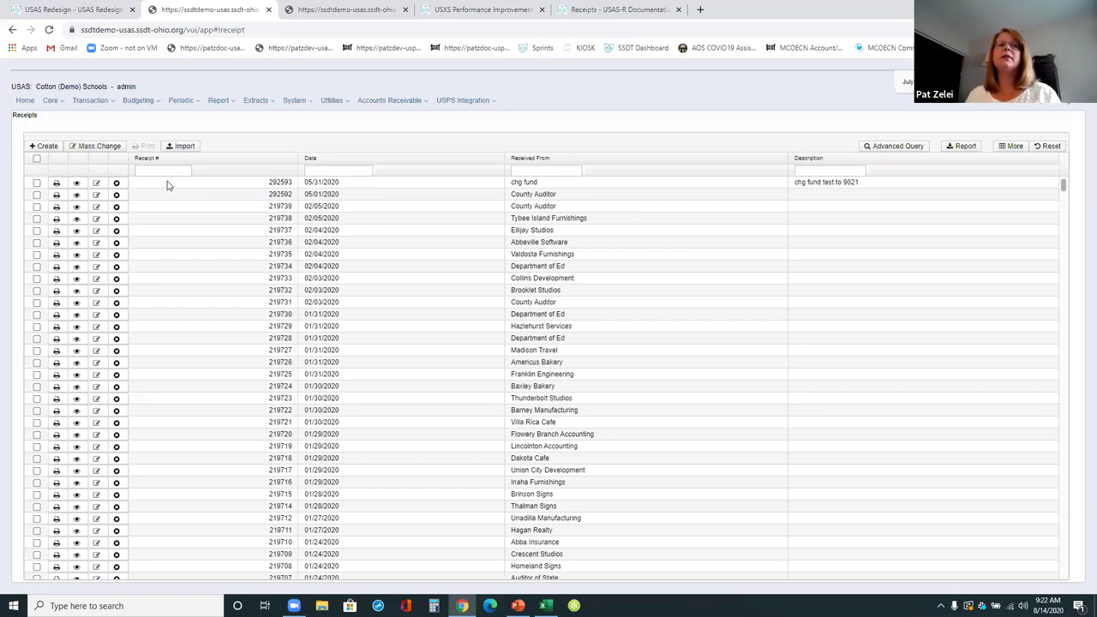
# - Import the 8-14-2020 CSV example from Trainings on USB Drive (D:), loading 3 records with 1 error
pyautogui.click(185, 147)
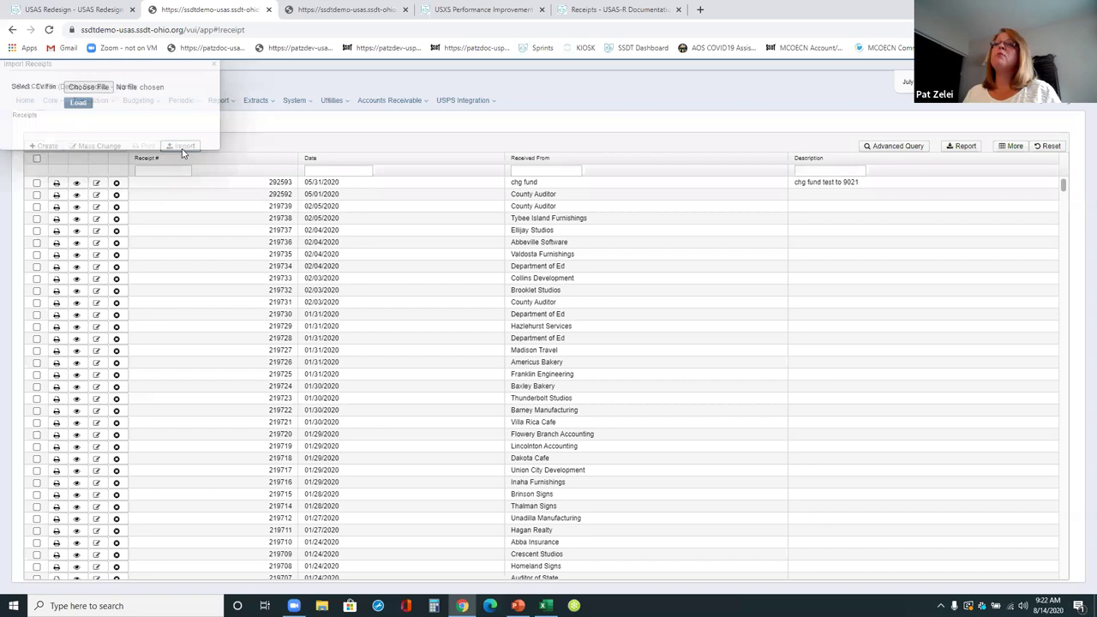
pyautogui.click(92, 87)
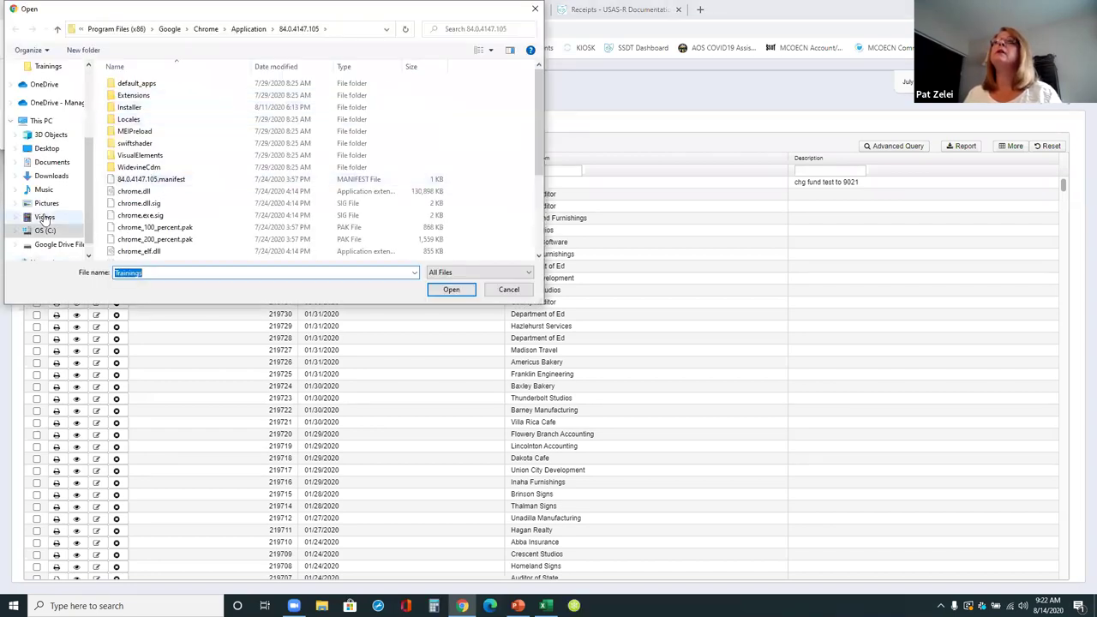
pyautogui.scroll(-3, 53, 219)
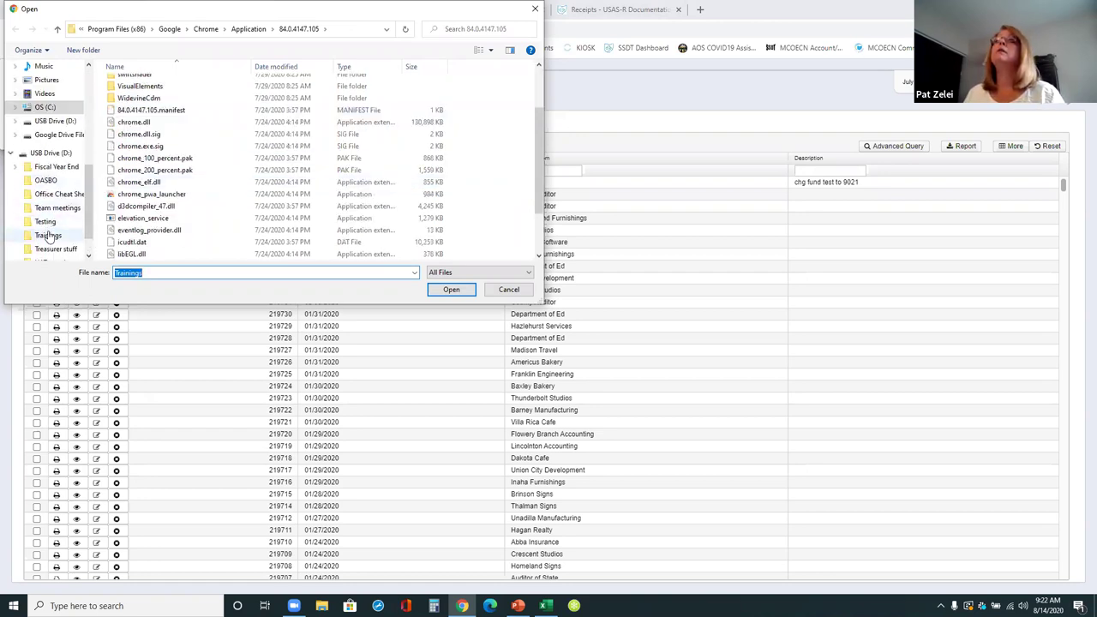
pyautogui.click(48, 235)
pyautogui.doubleClick(154, 83)
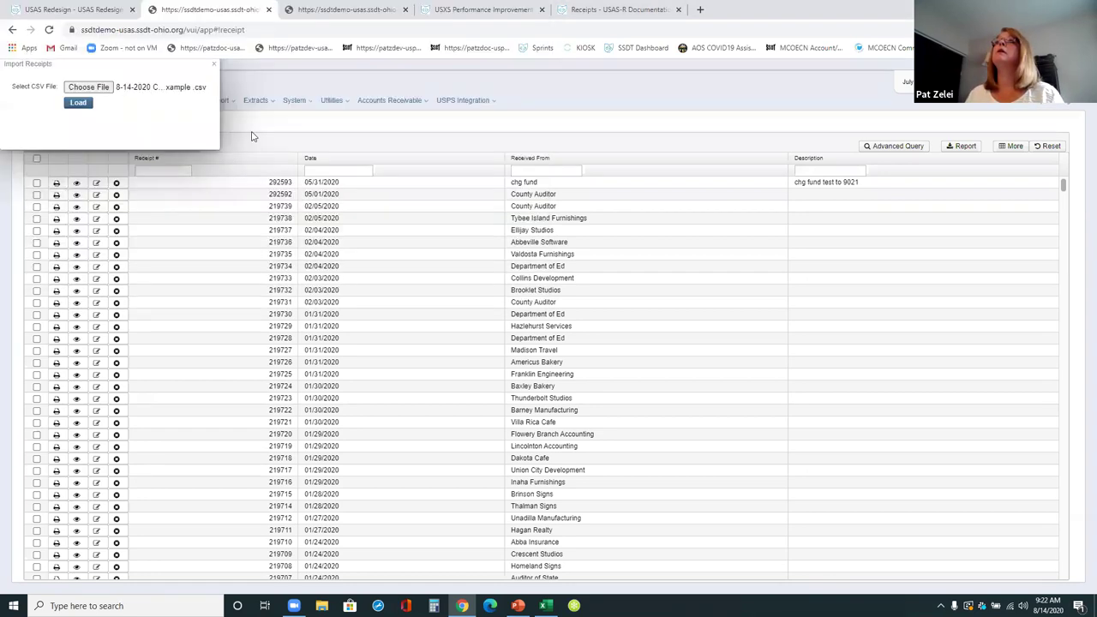
pyautogui.click(78, 103)
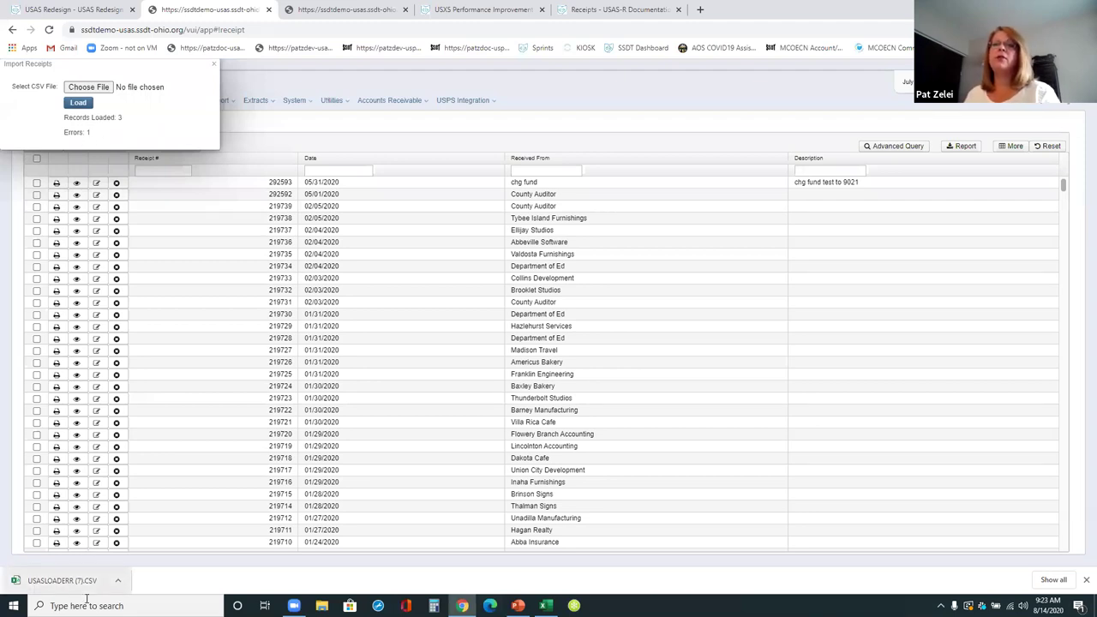
# - Open the USASLOADER (7).CSV error file in Excel, showing the rx Refund row's invalid account type
pyautogui.click(84, 582)
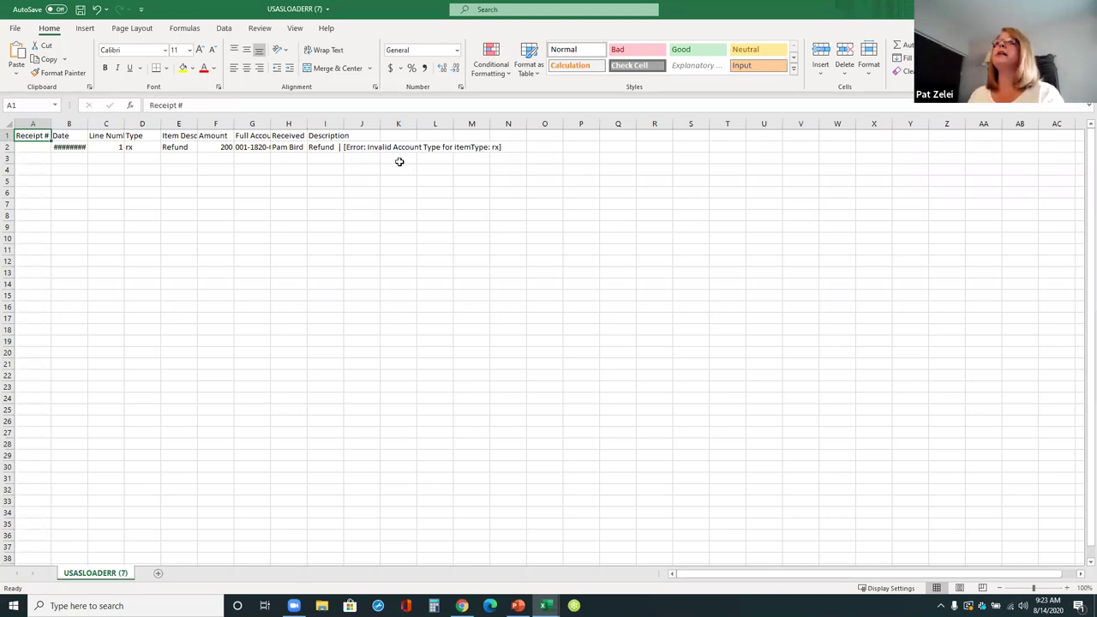
# - Autofit all worksheet columns and locate the Refund row's Full Account Code
pyautogui.click(5, 123)
pyautogui.doubleClick(87, 123)
pyautogui.click(148, 158)
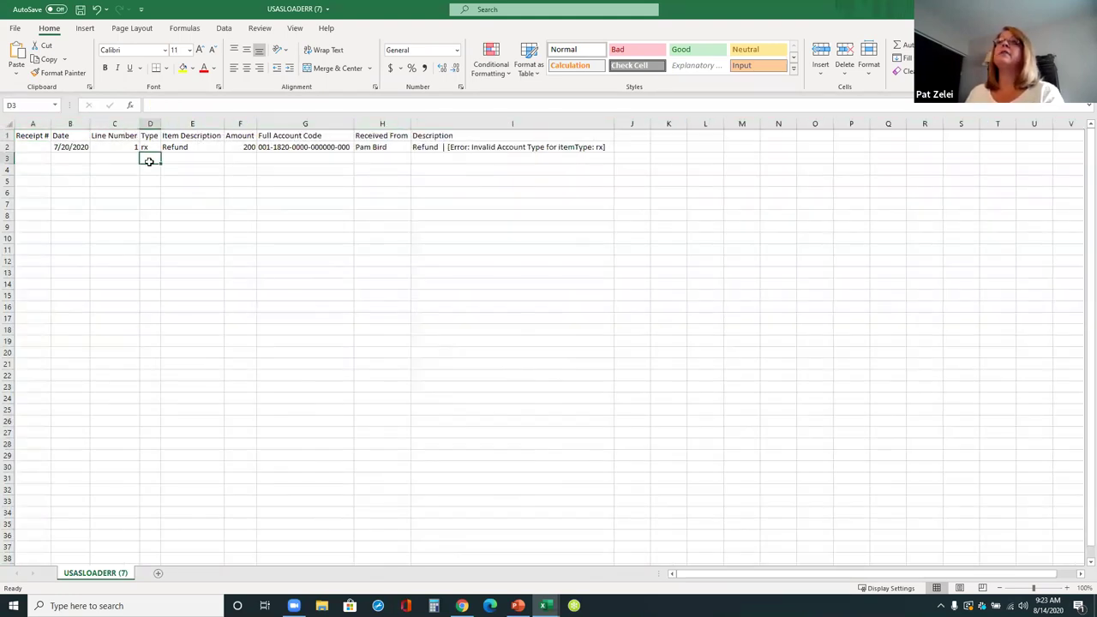
pyautogui.click(287, 159)
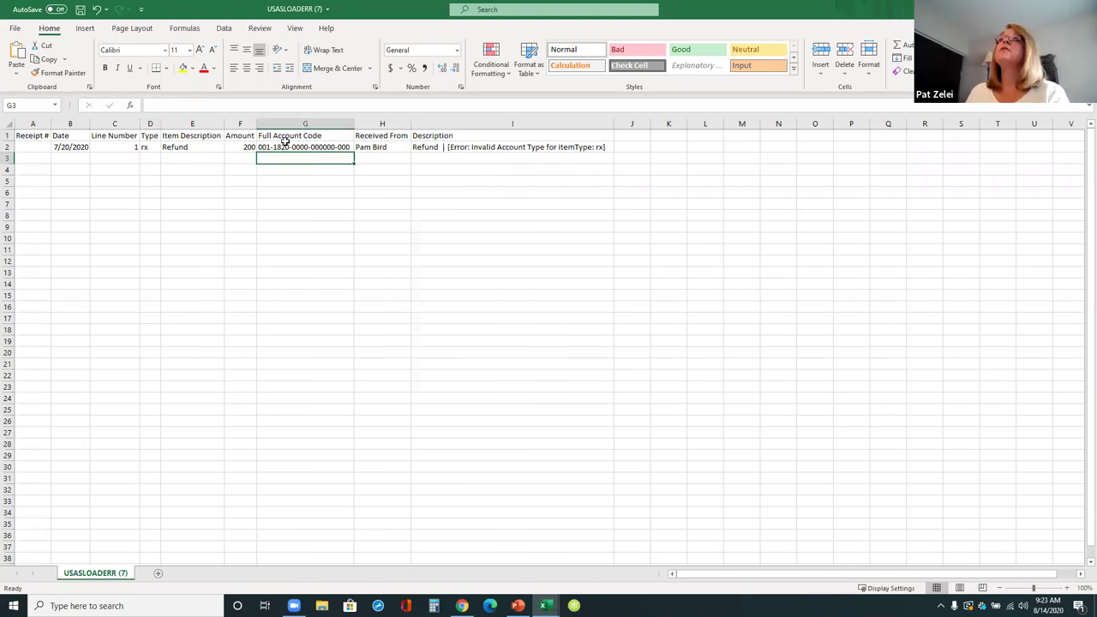
pyautogui.click(147, 156)
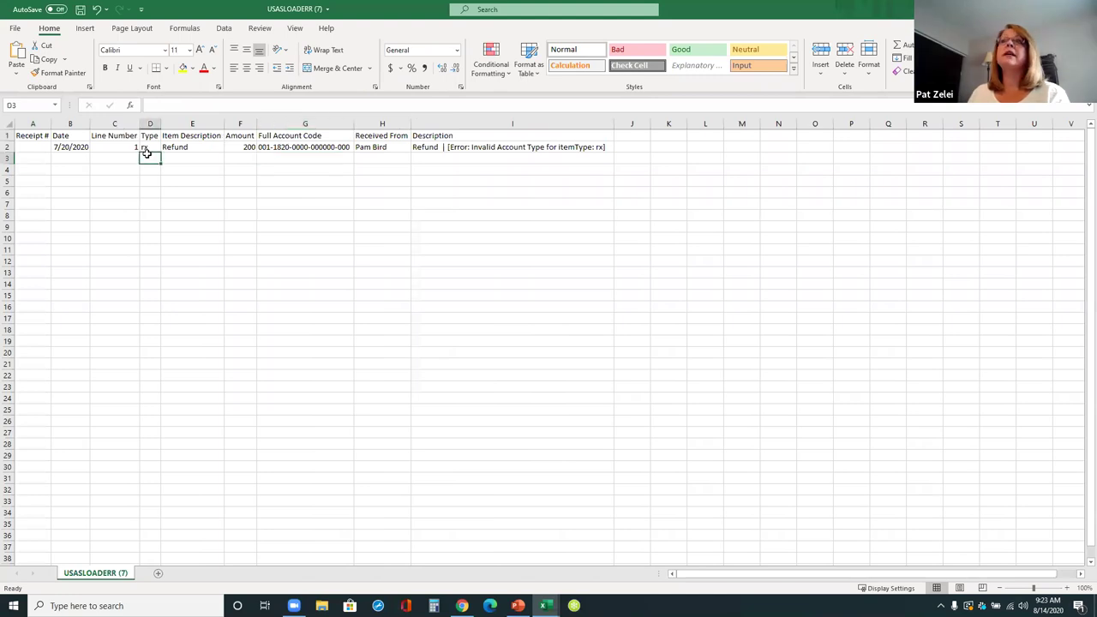
pyautogui.click(299, 149)
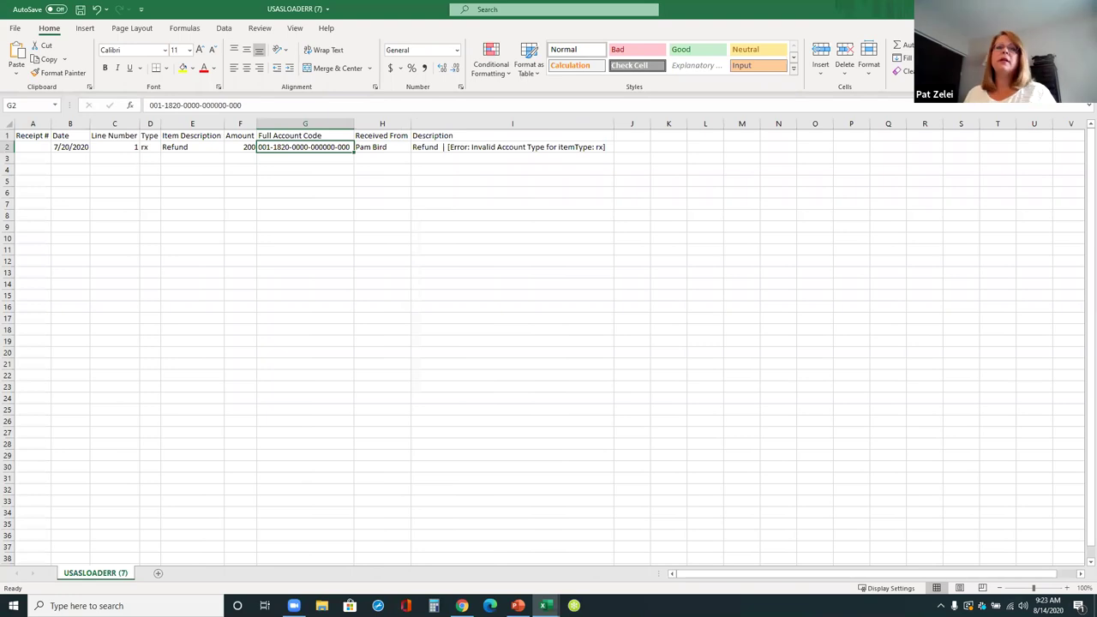
pyautogui.write('001-25')
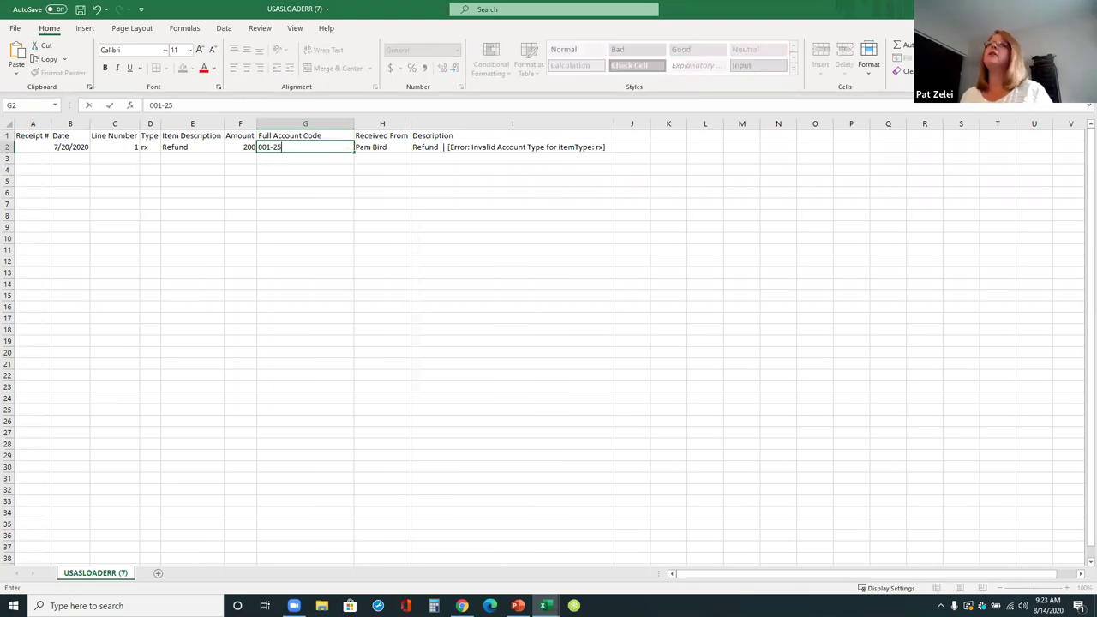
pyautogui.write('00-849-0000')
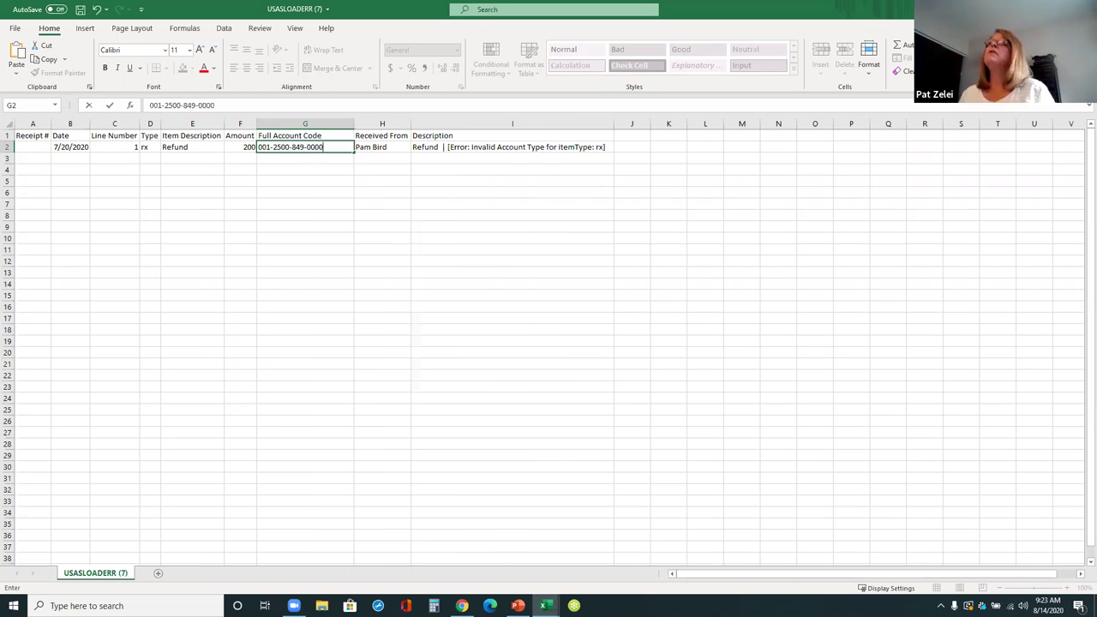
pyautogui.write('-00000')
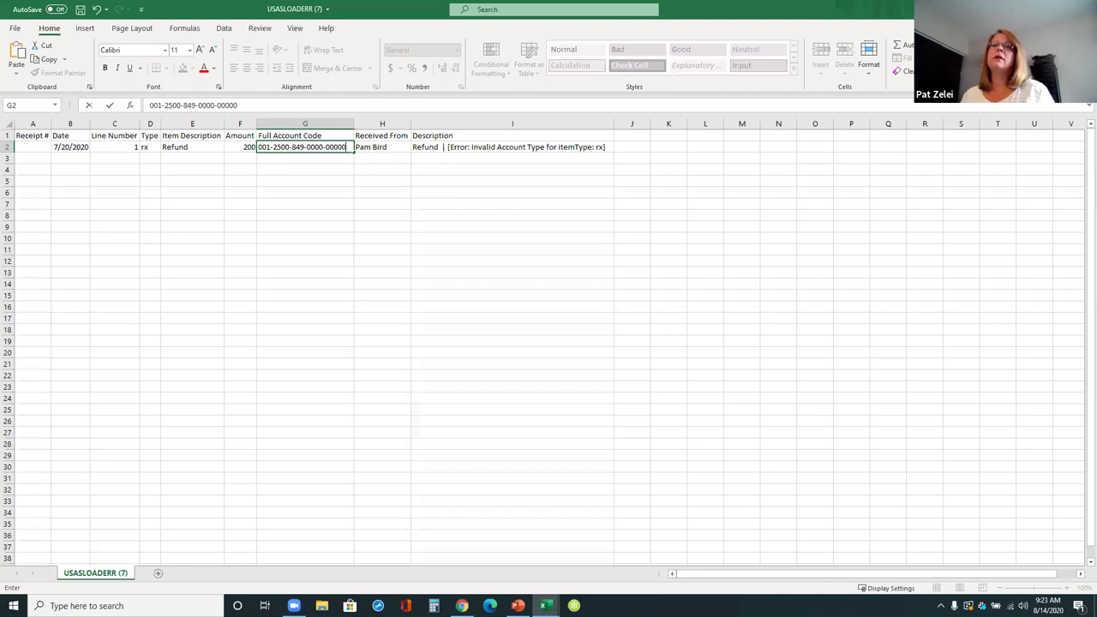
pyautogui.write('0-000-00-00')
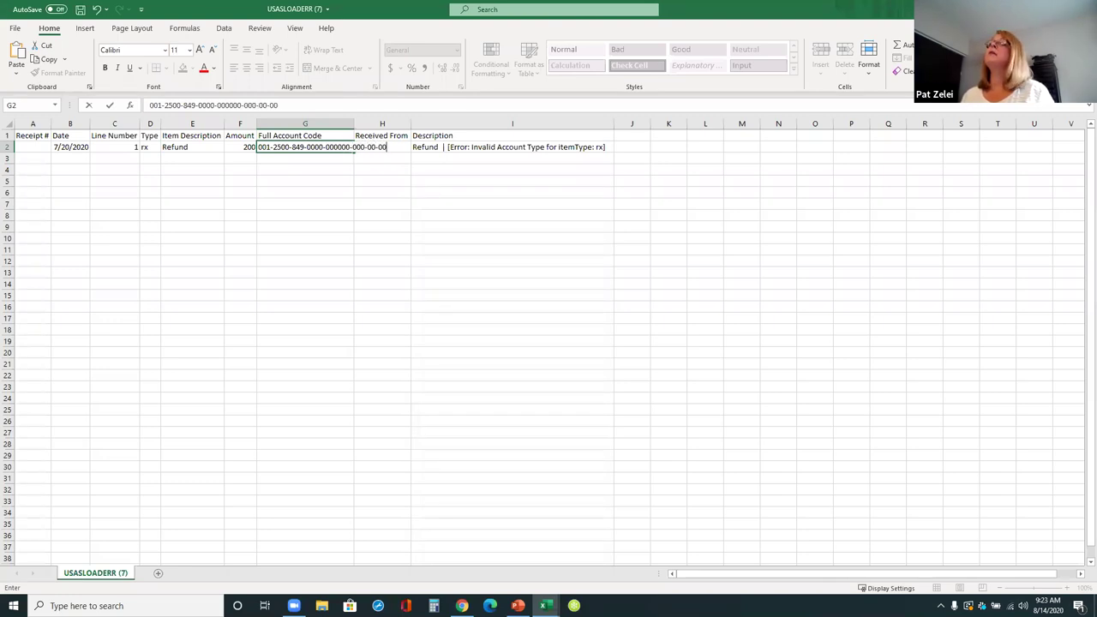
pyautogui.write('0')
pyautogui.click(713, 351)
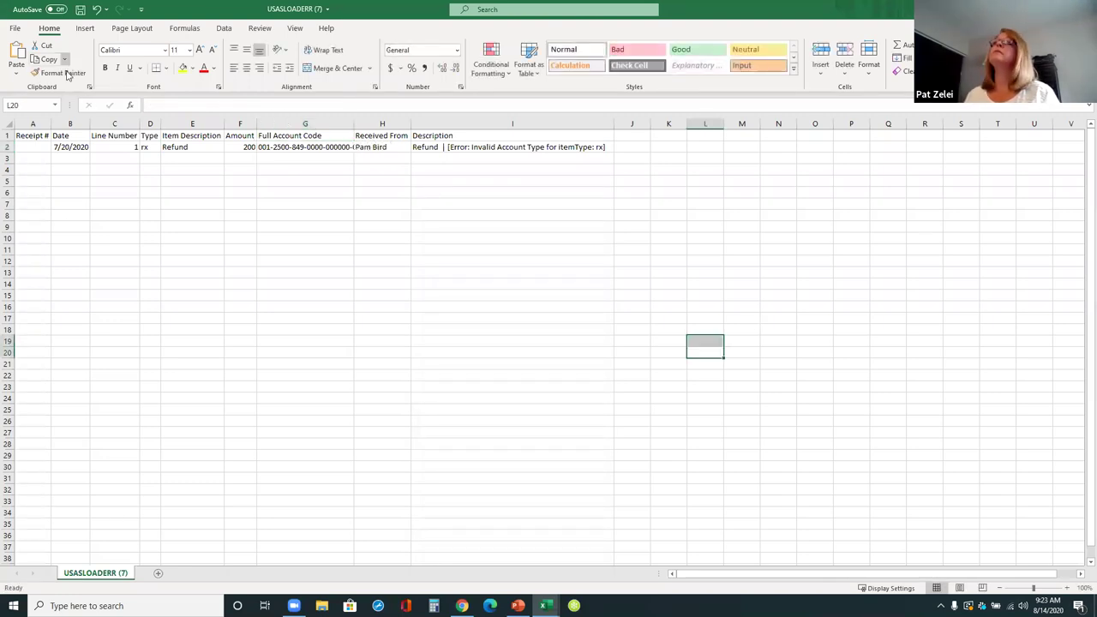
pyautogui.click(15, 28)
# - Save the corrected error file under the name 'new'
pyautogui.click(42, 176)
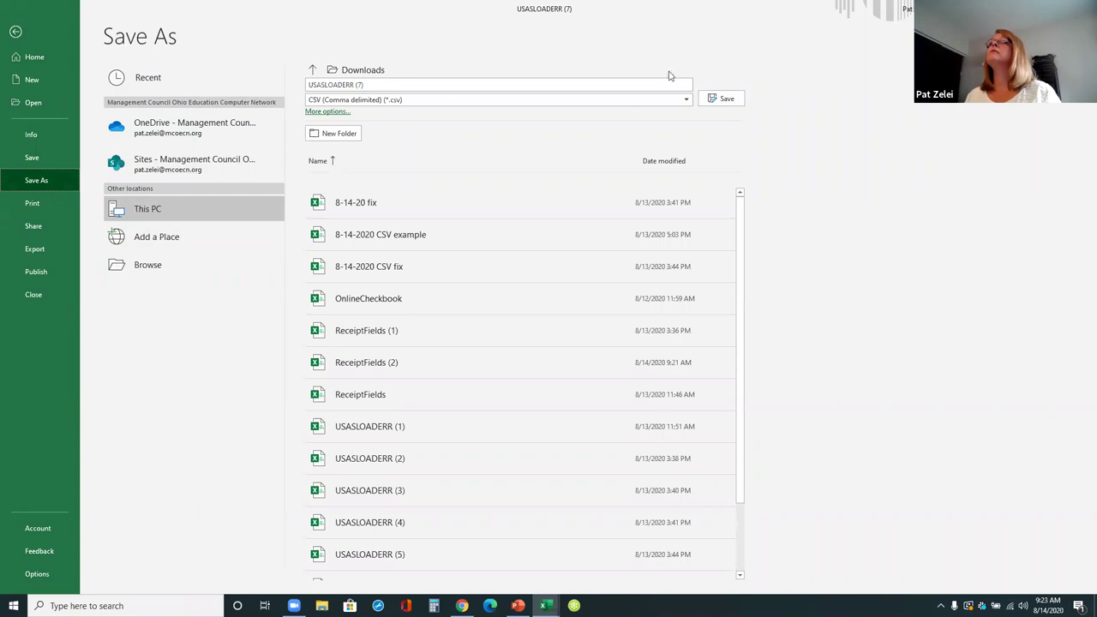
pyautogui.click(378, 84)
pyautogui.write('new')
pyautogui.click(720, 99)
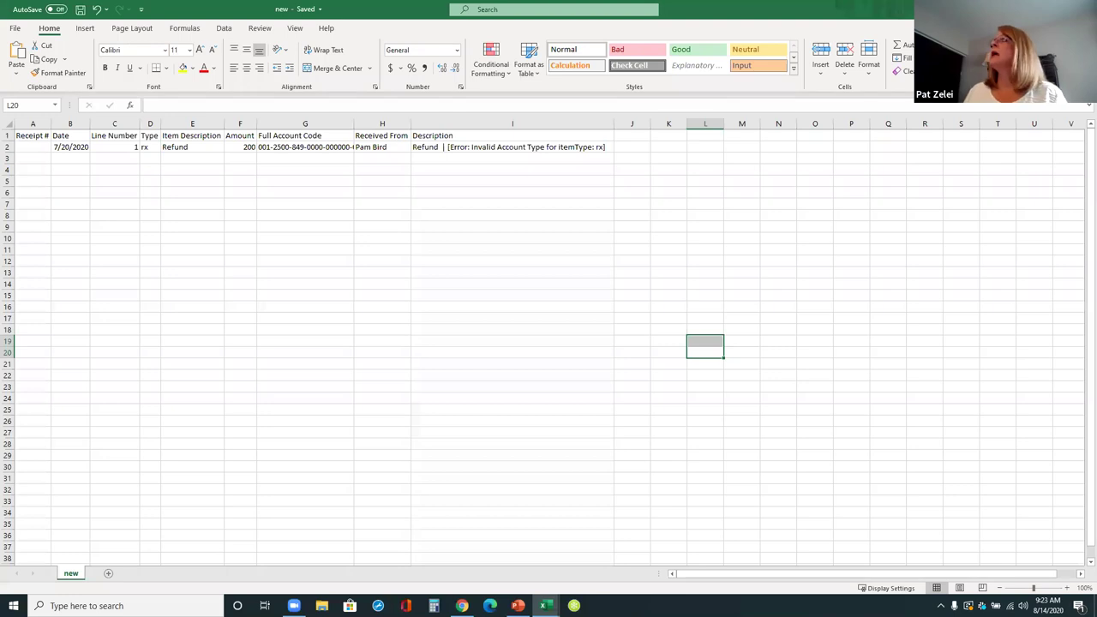
# - Close the 8-14-2020 CSV example workbook without saving its changes
pyautogui.hotkey('alt', 'Tab')
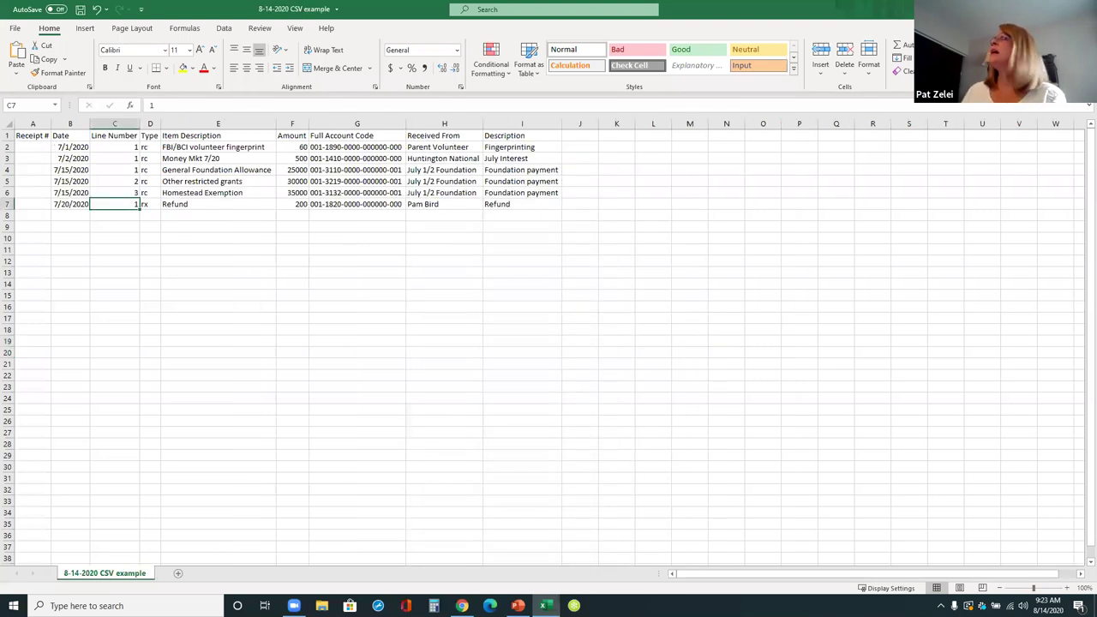
pyautogui.hotkey('ctrl', 'w')
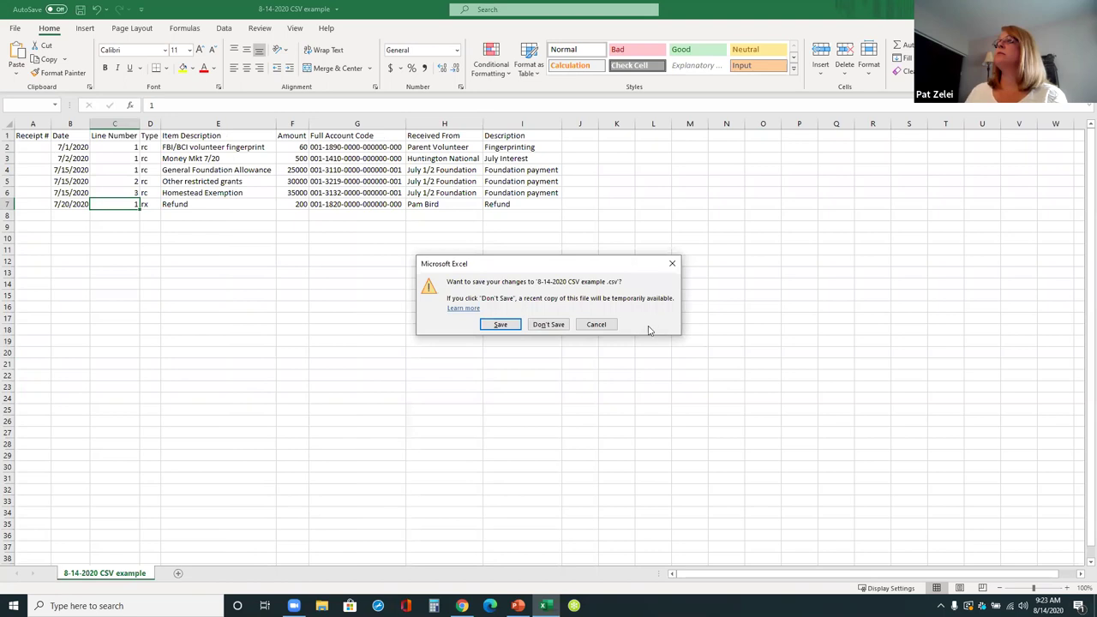
pyautogui.click(559, 328)
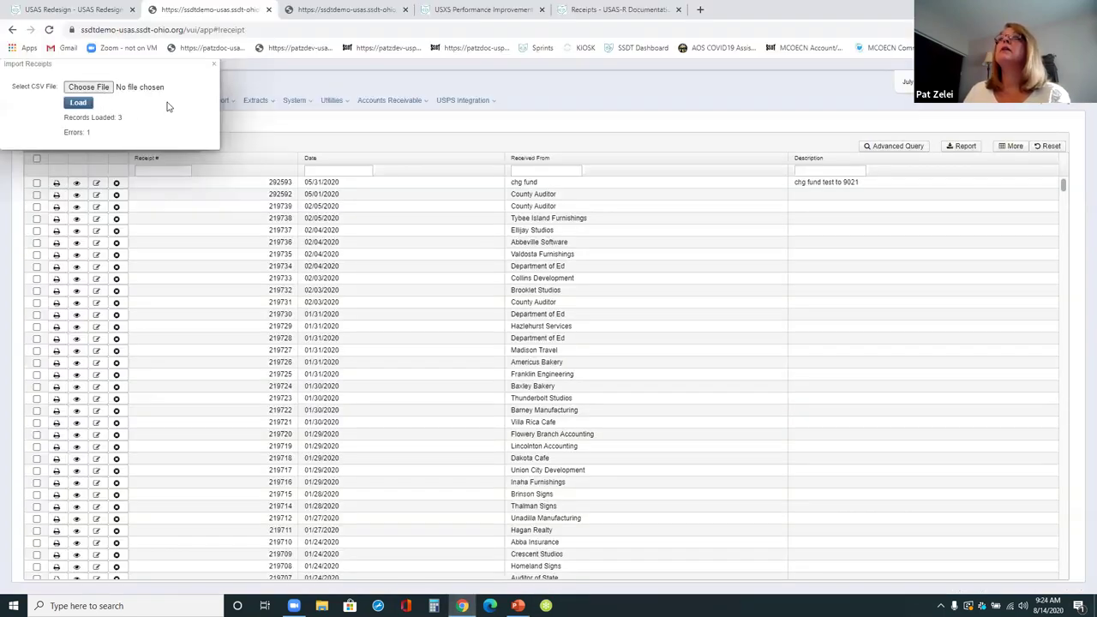
# - Close the import results and view receipt 292596's foundation line items
pyautogui.click(214, 64)
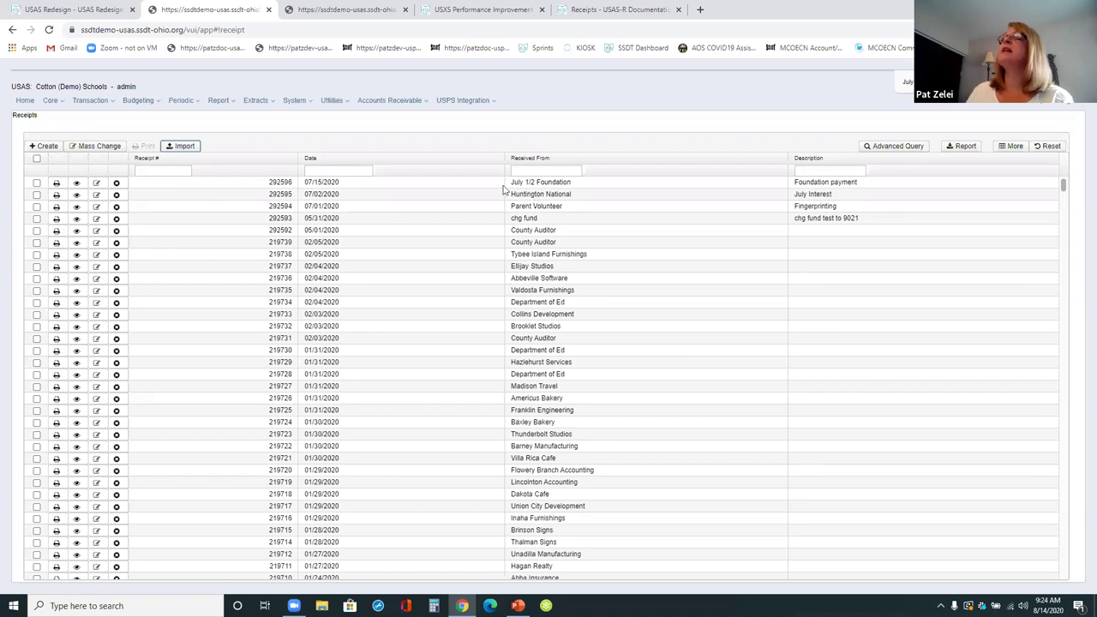
pyautogui.click(77, 183)
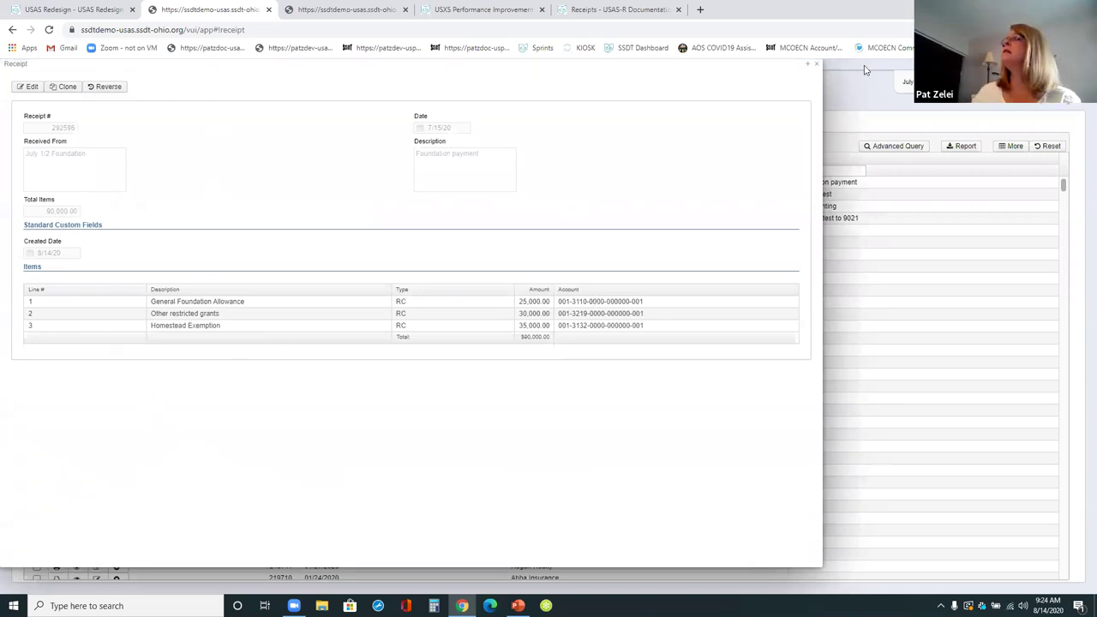
pyautogui.click(815, 64)
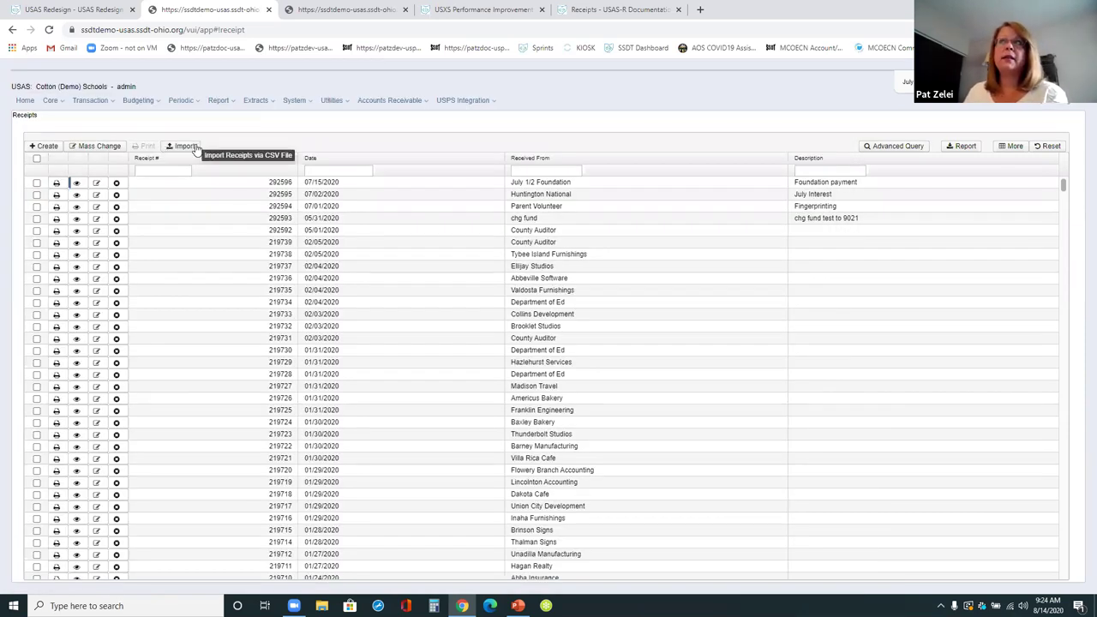
# - Import new.csv from Downloads as receipts and open the USASLOADER (8).CSV result file
pyautogui.click(196, 149)
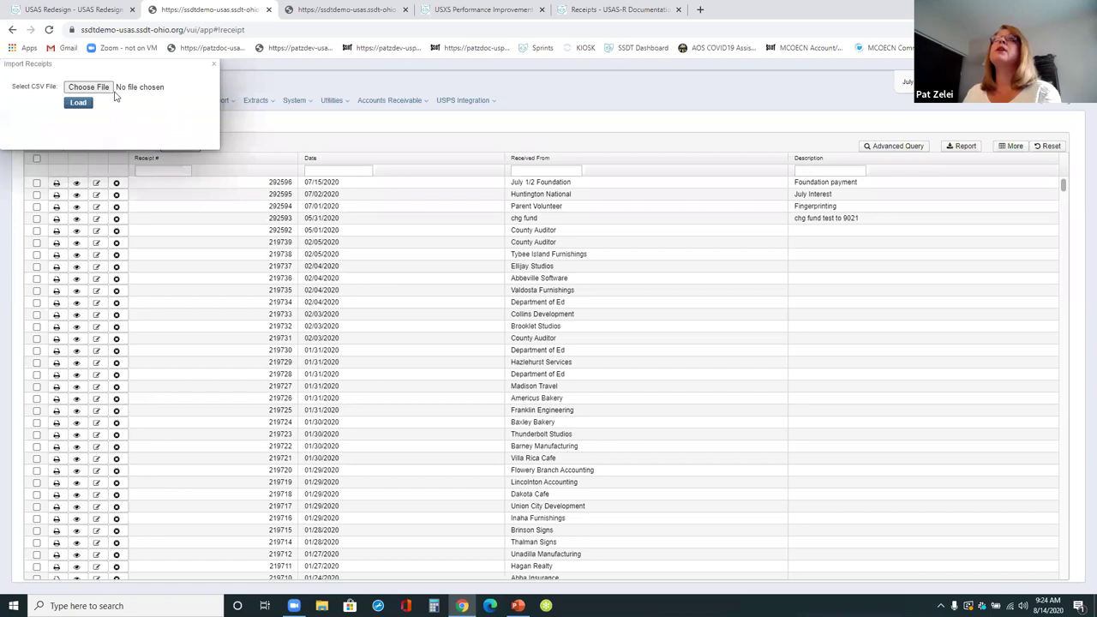
pyautogui.click(89, 87)
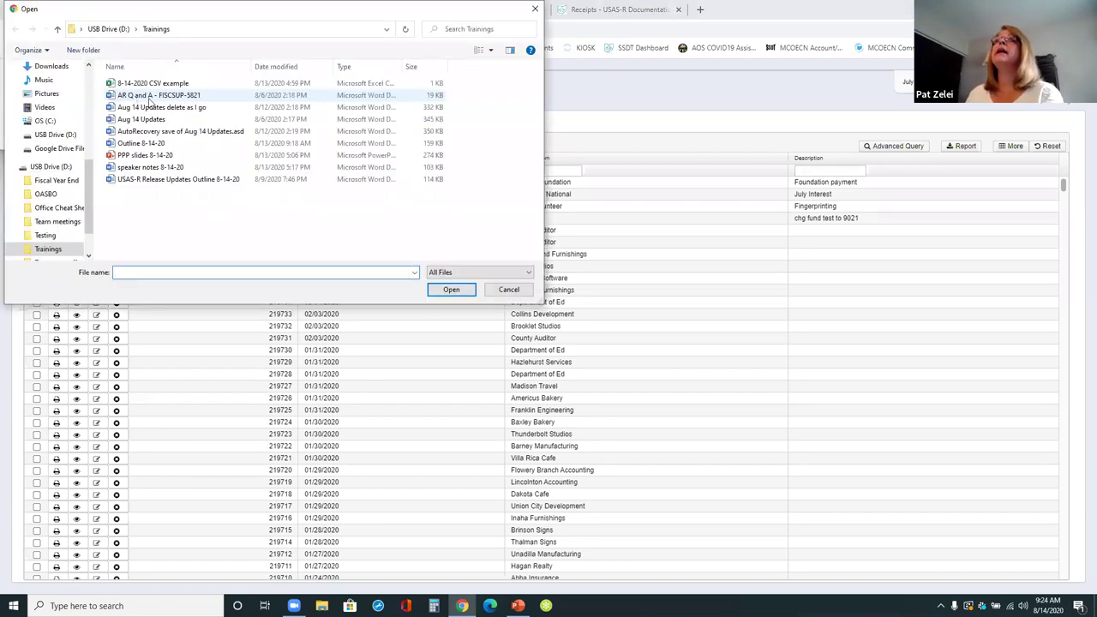
pyautogui.click(52, 66)
pyautogui.doubleClick(126, 99)
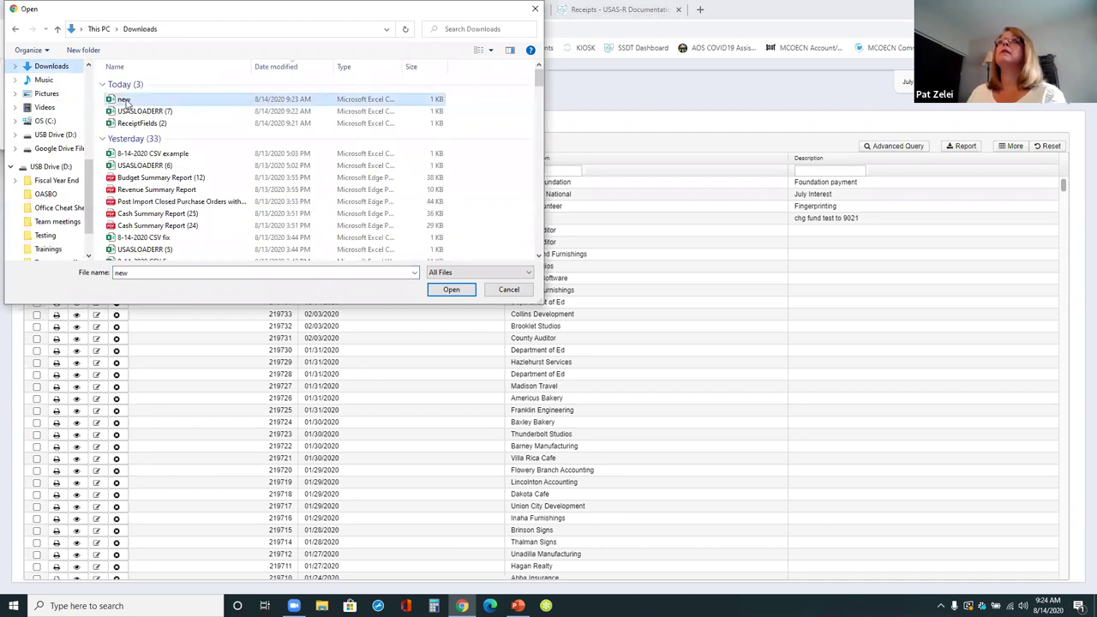
pyautogui.click(78, 103)
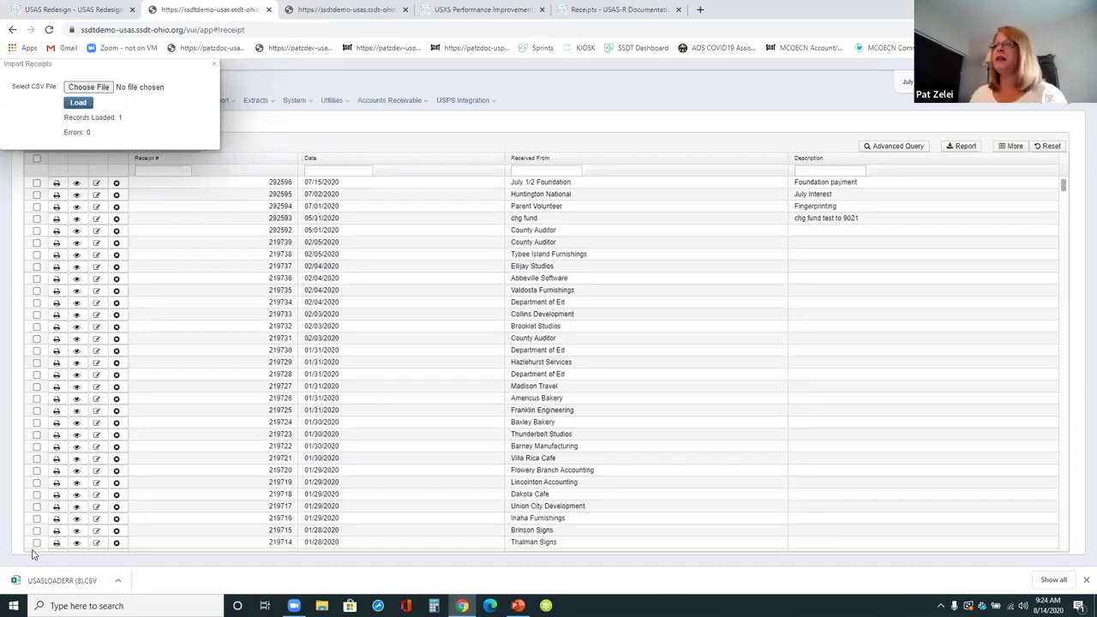
pyautogui.click(53, 580)
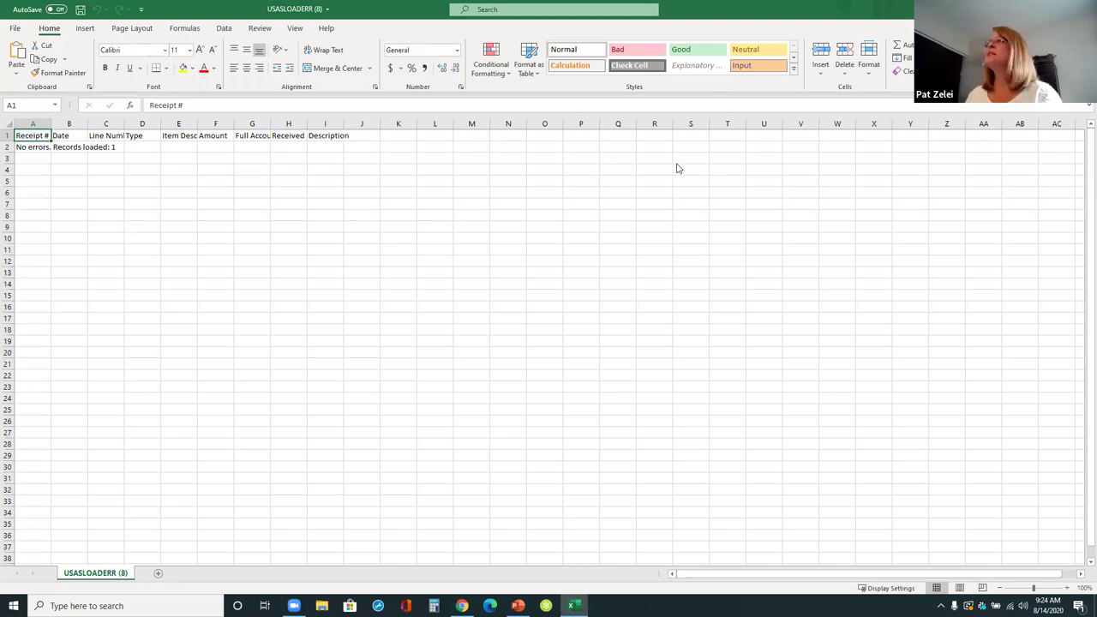
# - Close the loader result file showing 'No errors. Records loaded: 1'
pyautogui.hotkey('alt', 'F4')
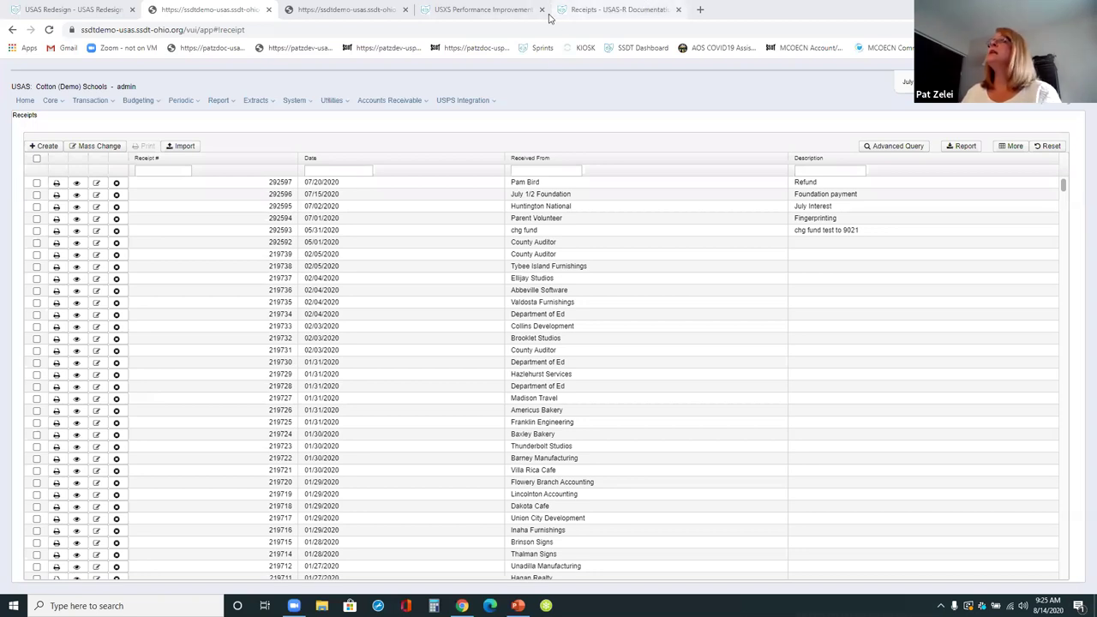
# - Navigate from the documentation home page through Appendix to USAS-R Error Messages
pyautogui.click(588, 10)
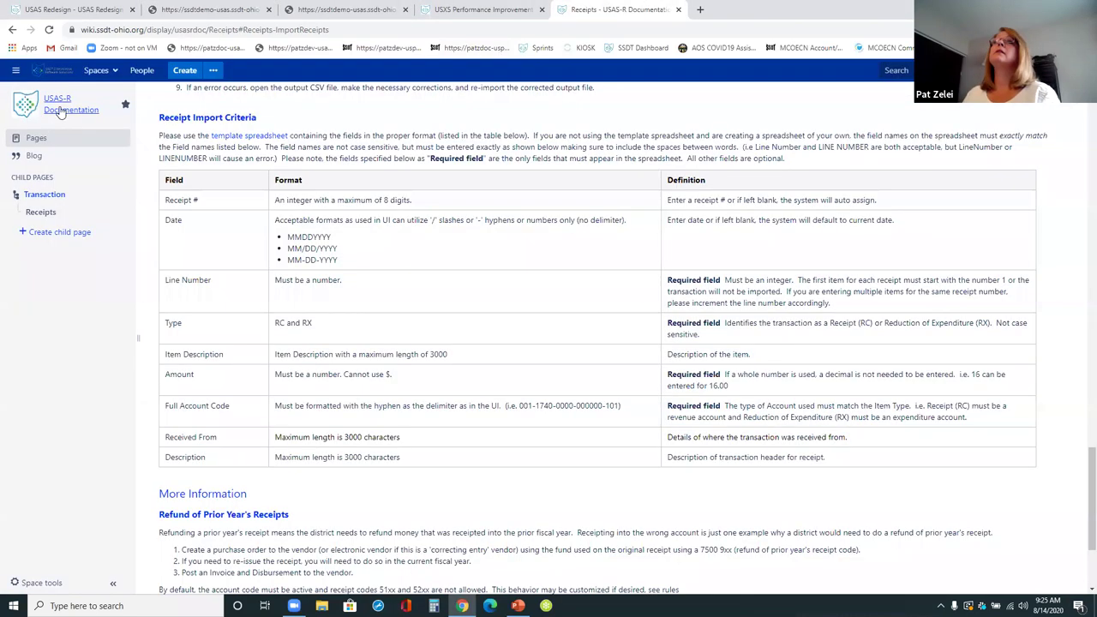
pyautogui.click(60, 112)
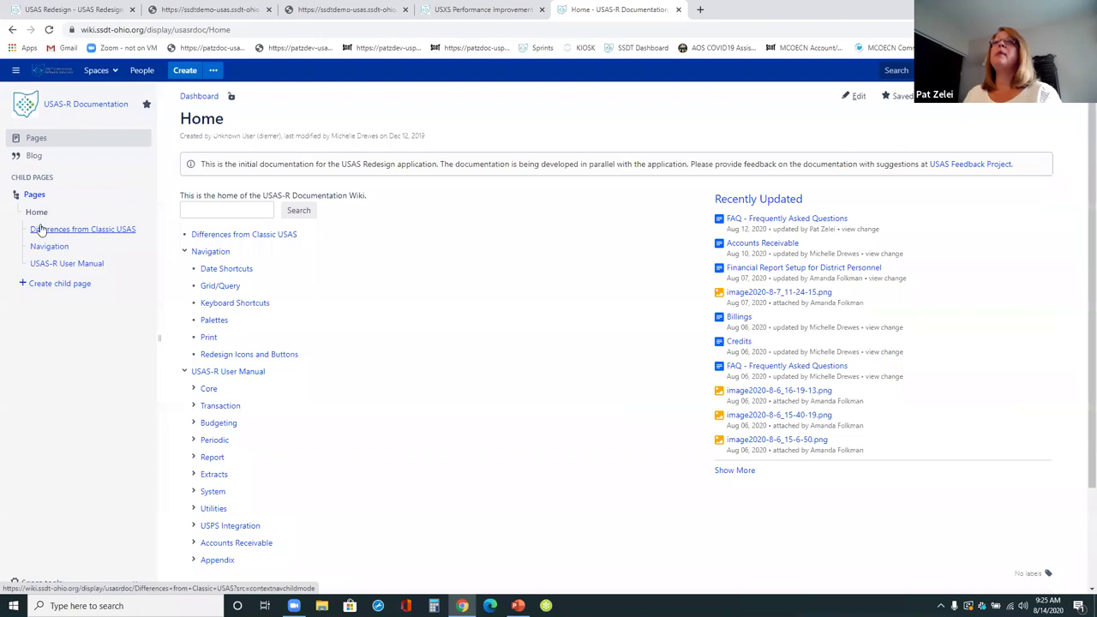
pyautogui.click(205, 559)
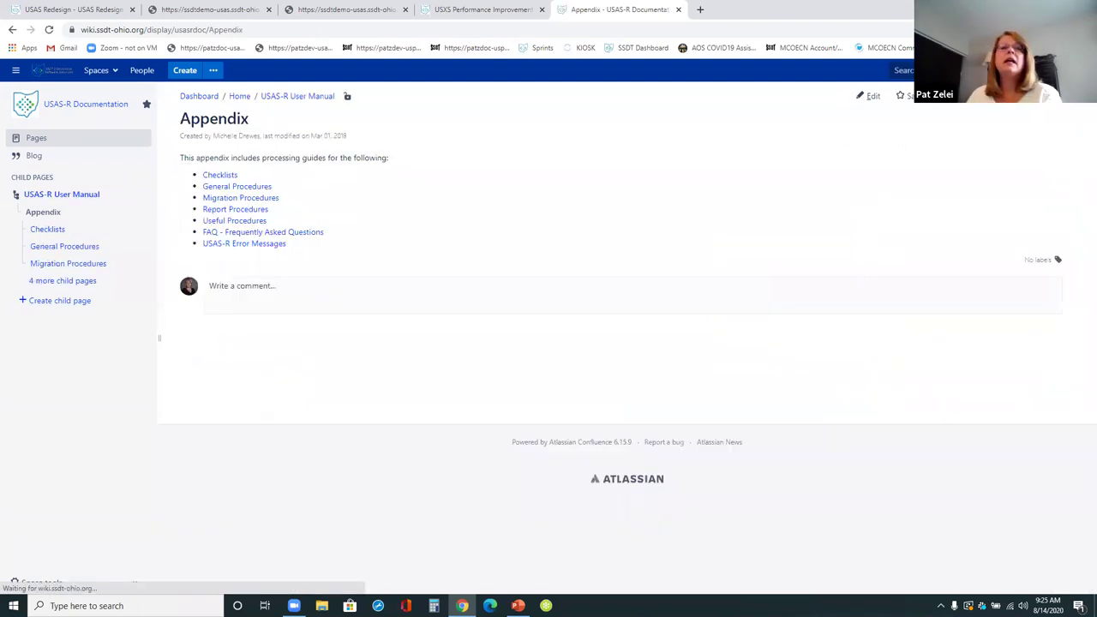
pyautogui.click(246, 245)
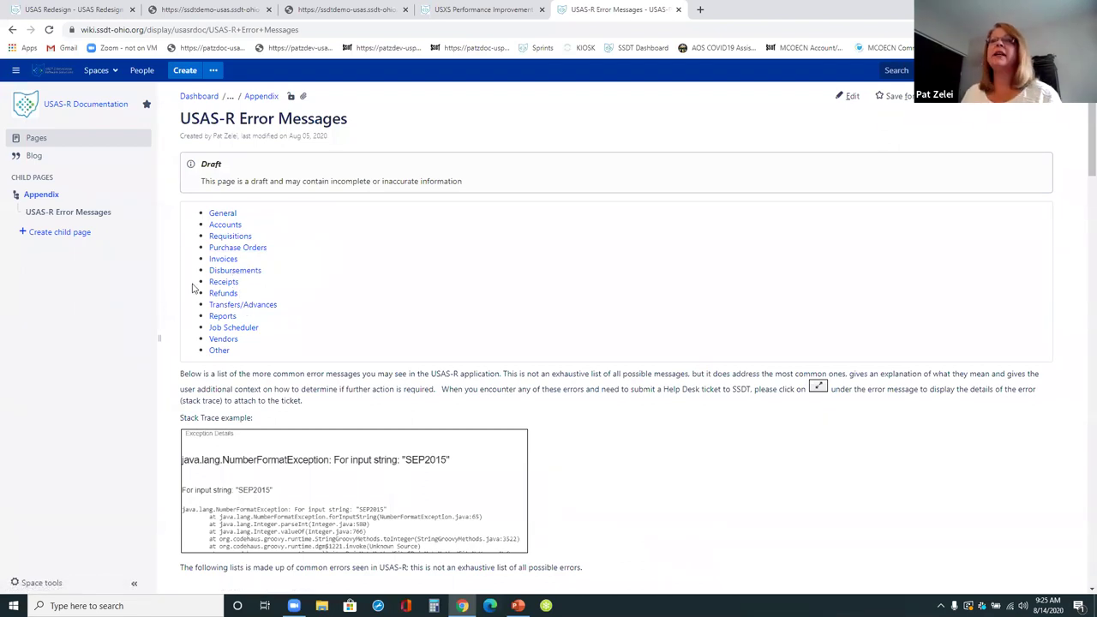
# - Read the Receipts and Vendors error messages, then return to the USAS receipts list
pyautogui.click(210, 282)
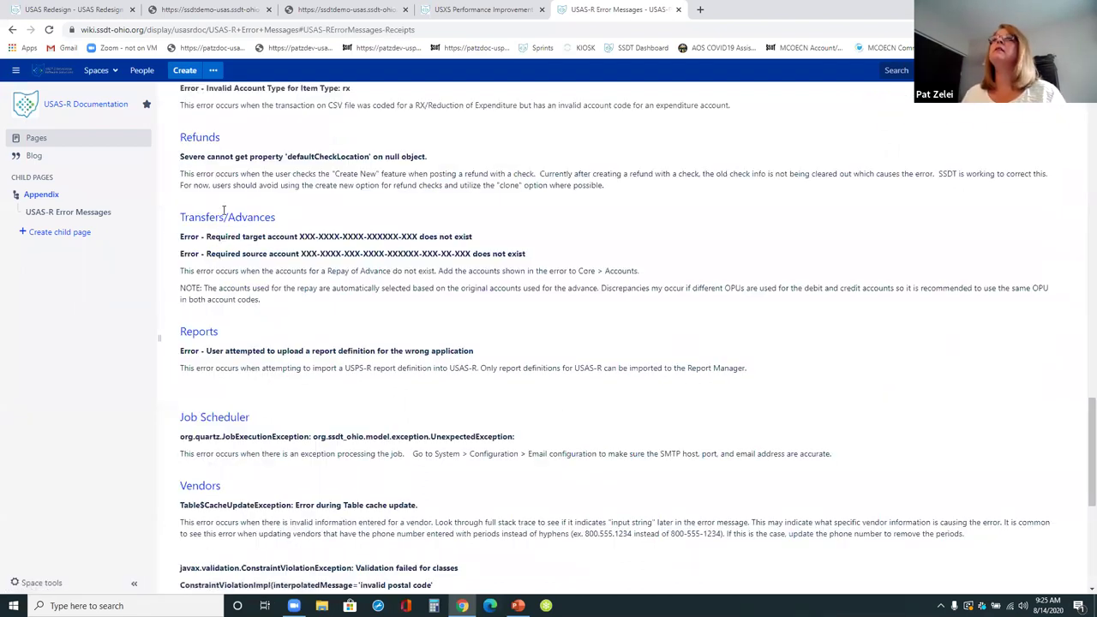
pyautogui.scroll(1, 263, 183)
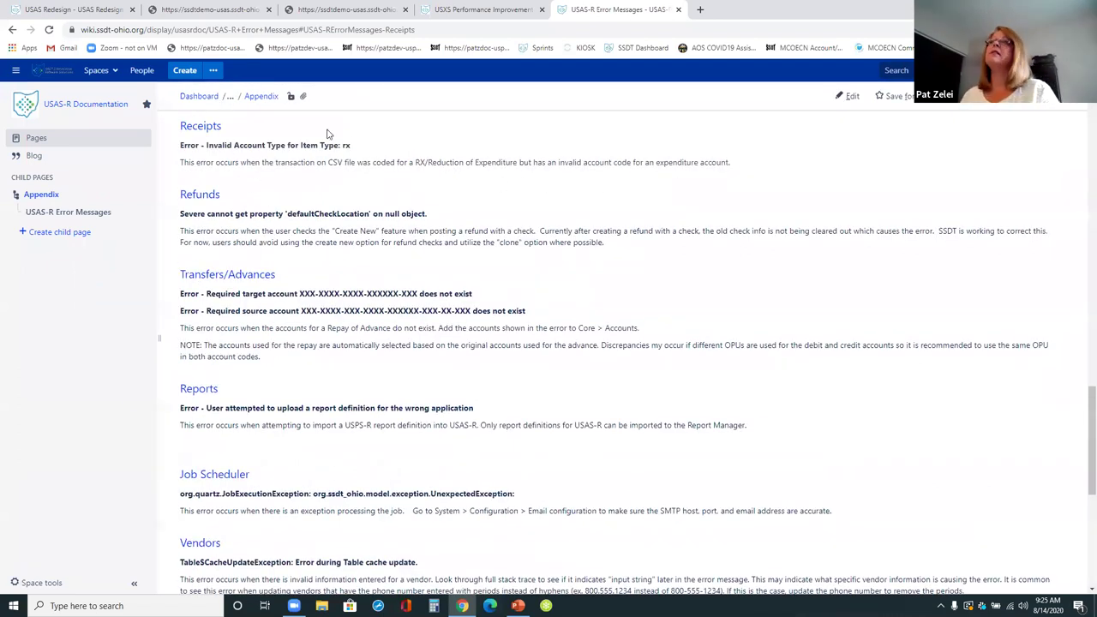
pyautogui.scroll(1, 638, 360)
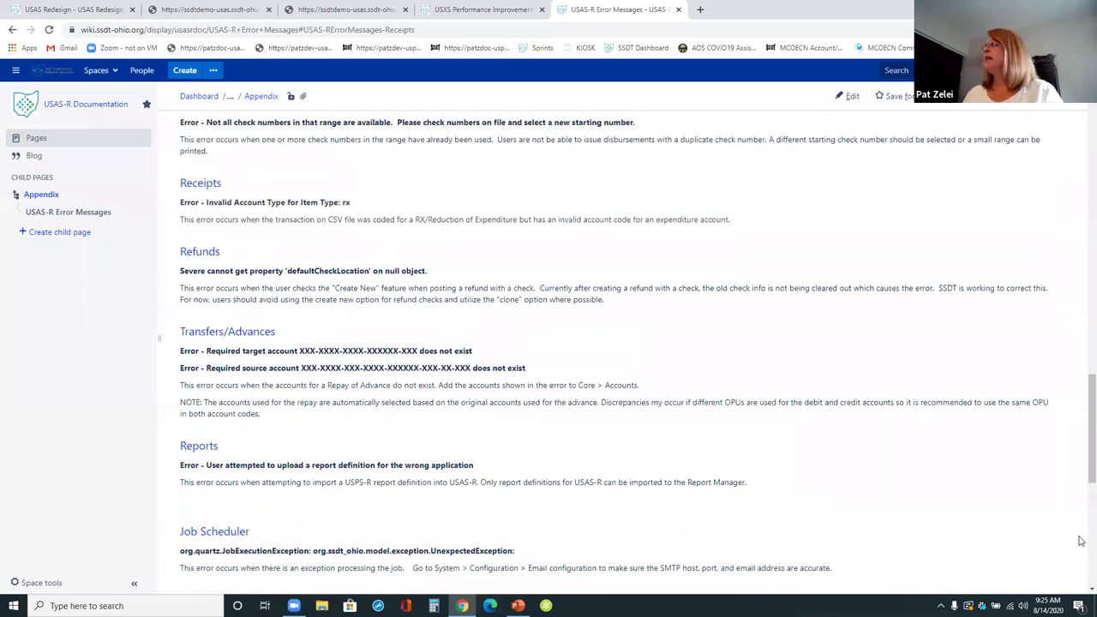
pyautogui.moveTo(1081, 426); pyautogui.dragTo(1081, 120)
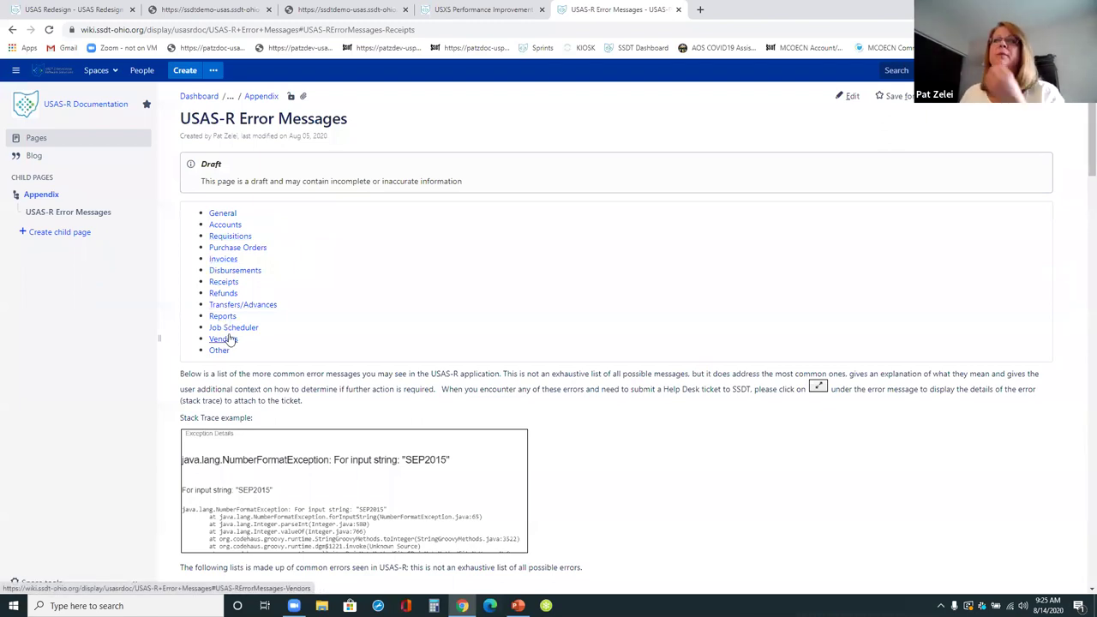
pyautogui.click(224, 339)
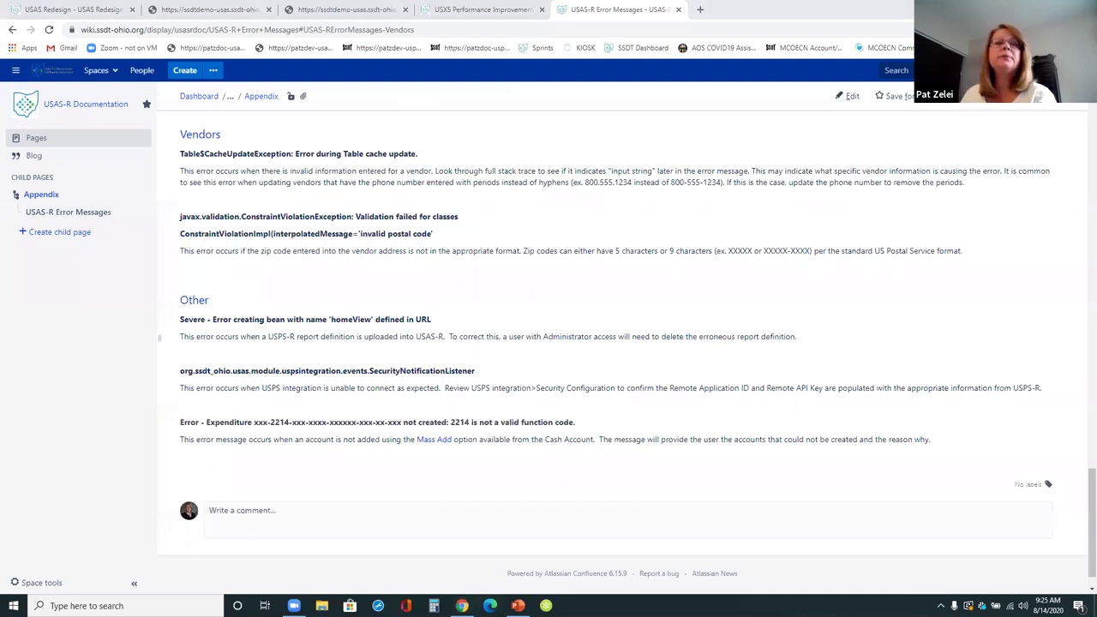
pyautogui.click(233, 12)
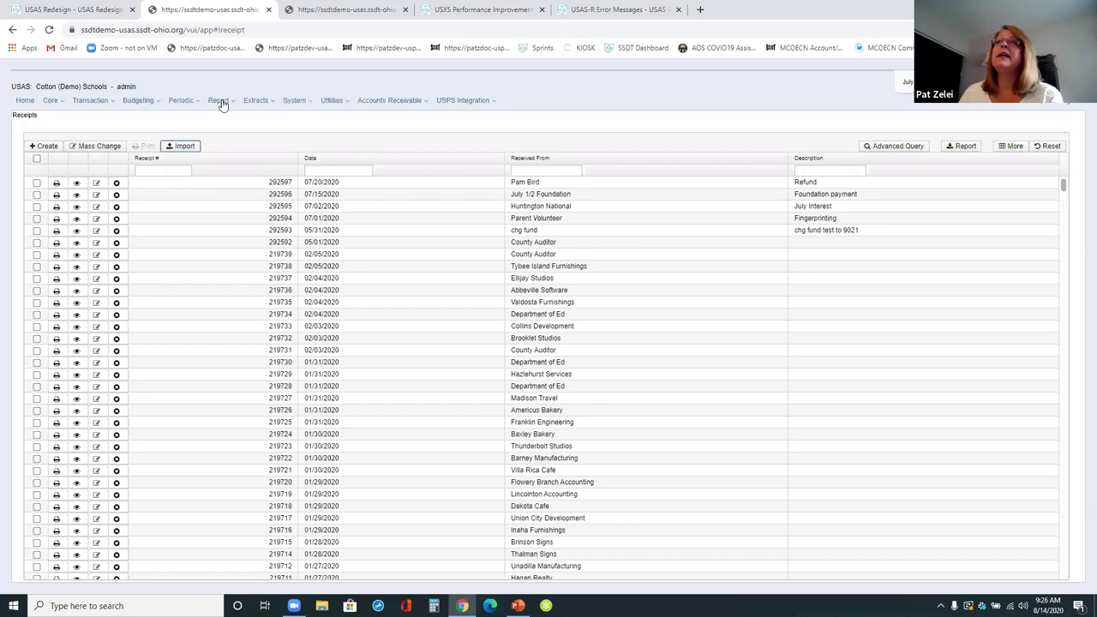
# - Open the Online Checkbook Extract form from the Extracts menu
pyautogui.click(254, 101)
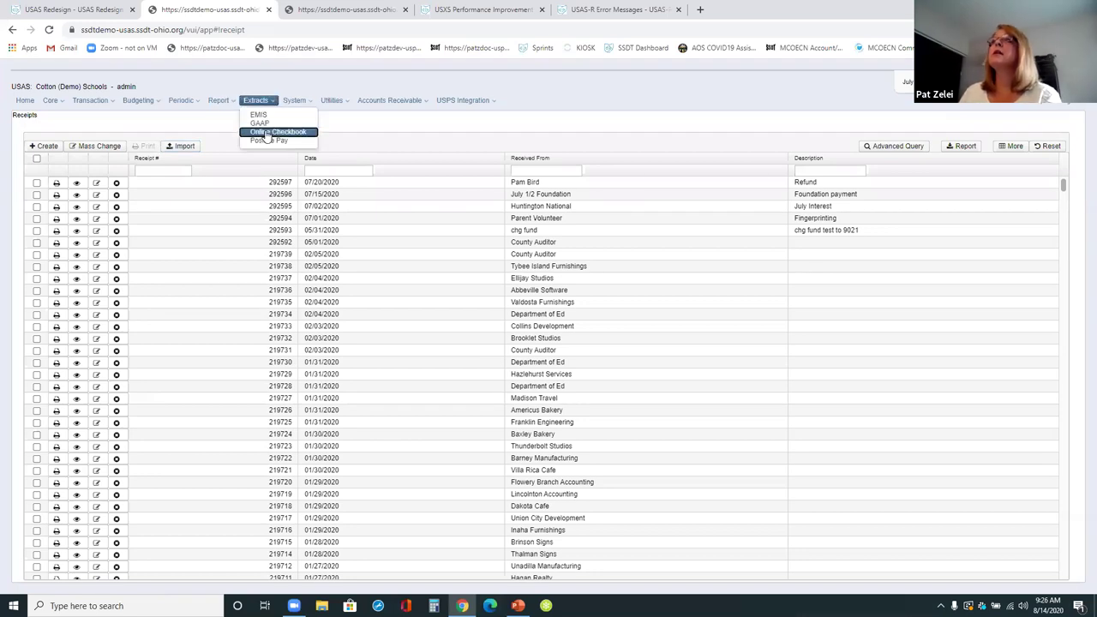
pyautogui.click(269, 132)
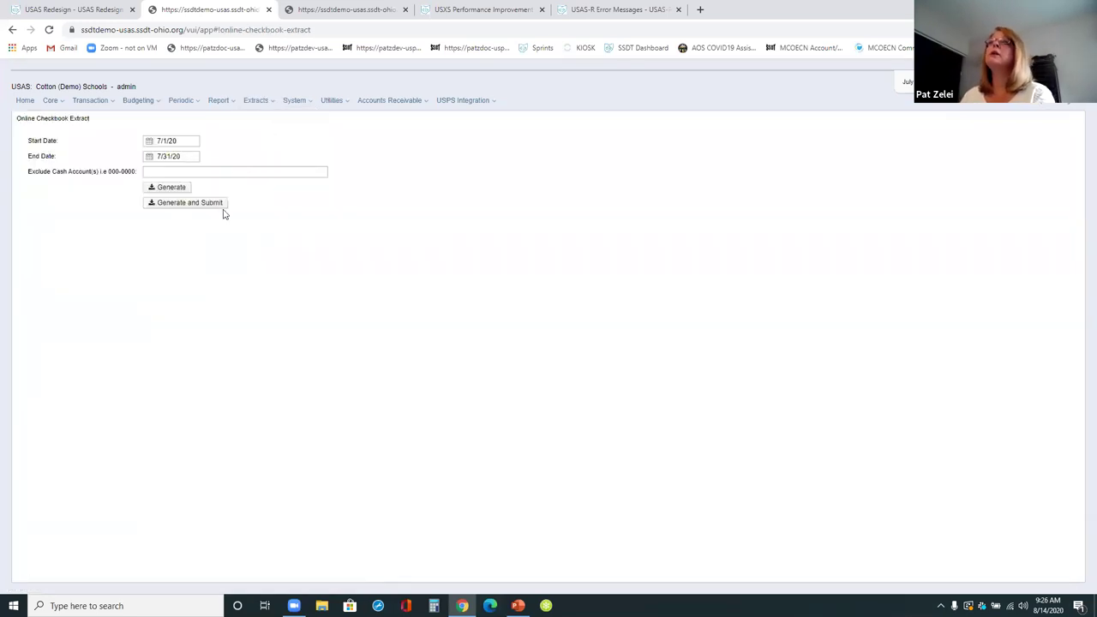
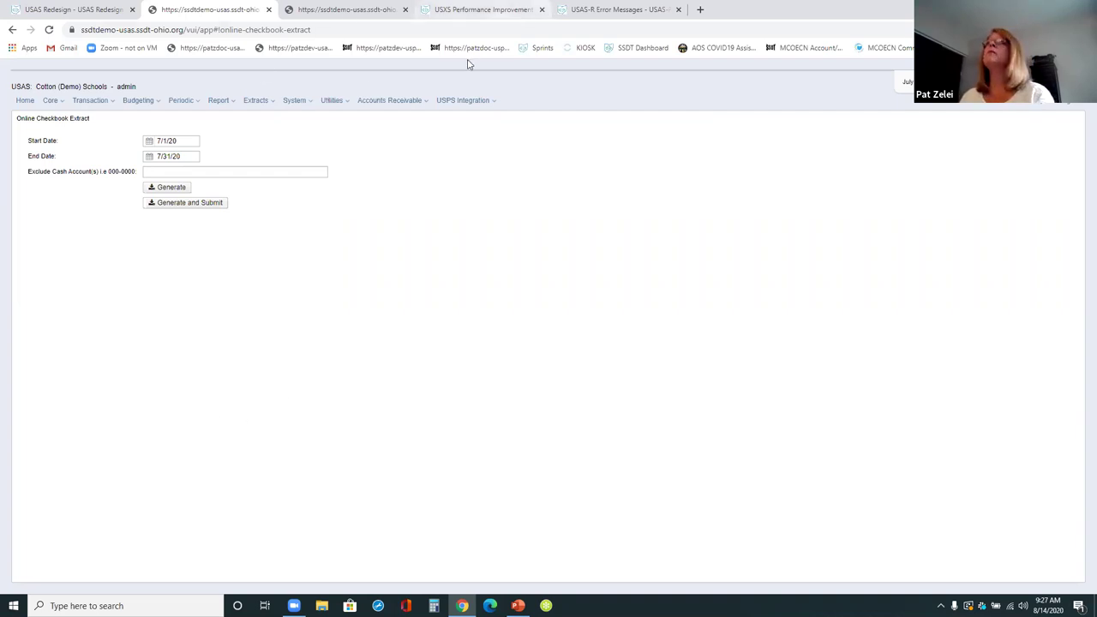
# - Go to Report Manager, then start a report import and cancel it
pyautogui.click(219, 102)
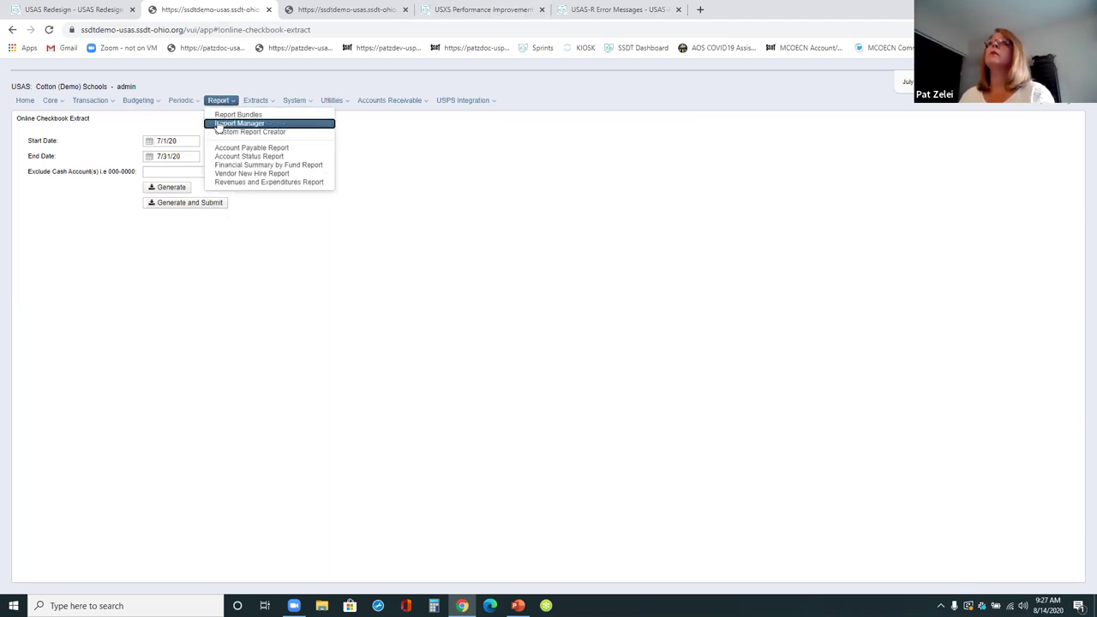
pyautogui.click(219, 126)
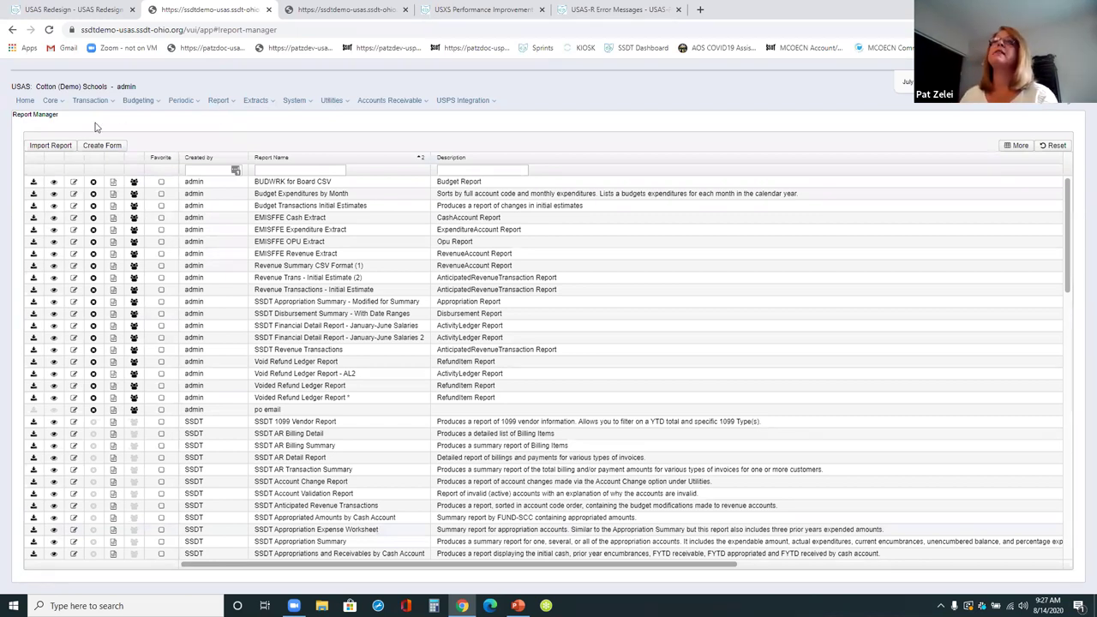
pyautogui.click(51, 146)
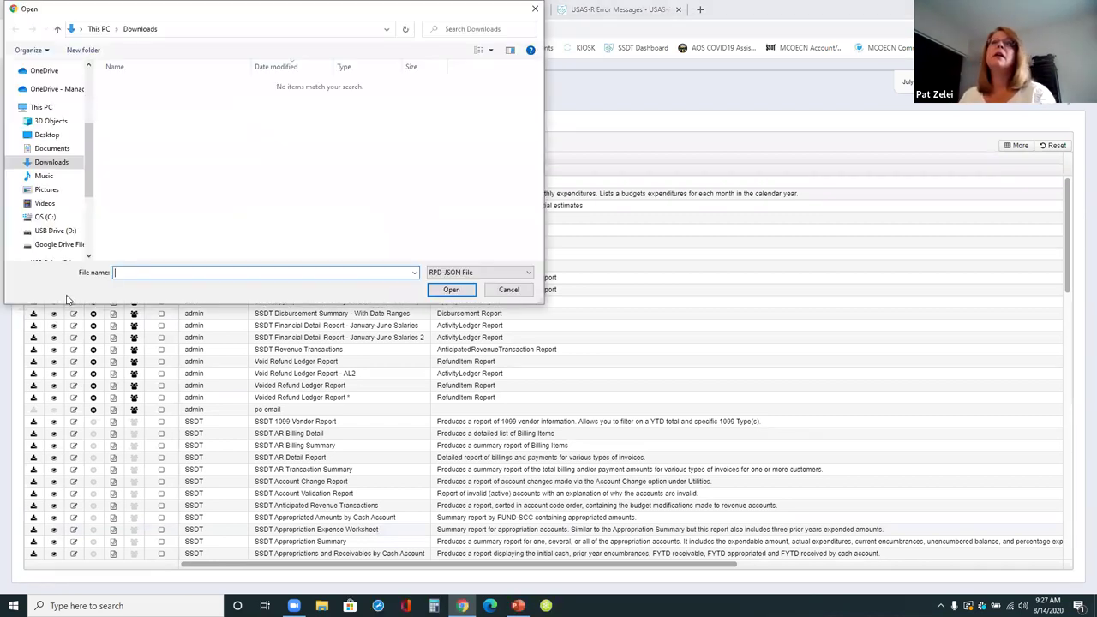
pyautogui.click(508, 289)
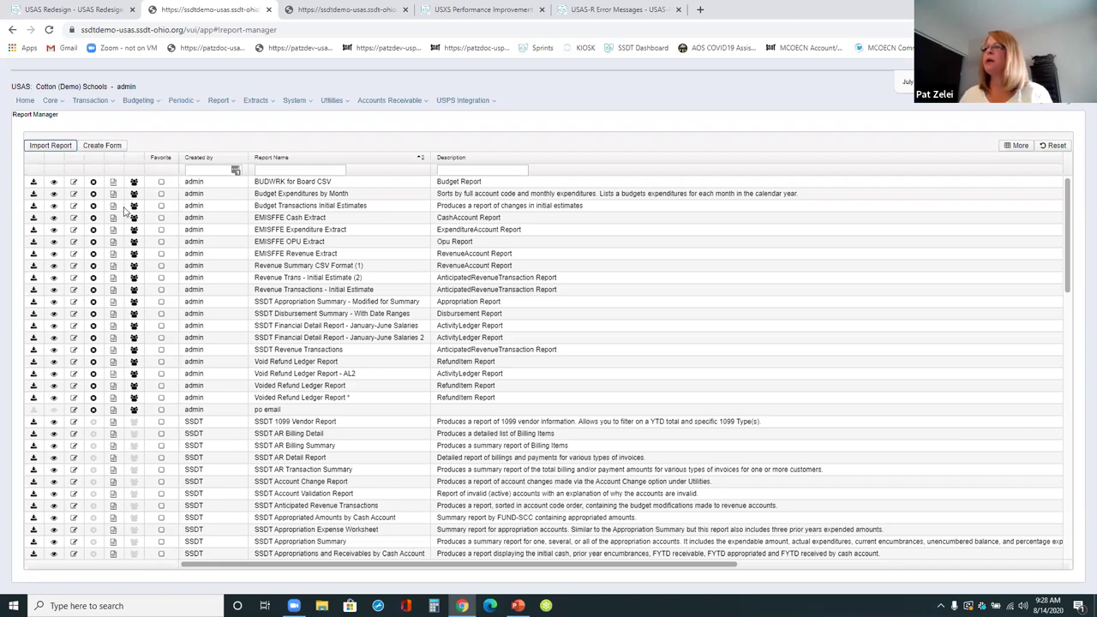
pyautogui.moveTo(517, 605)
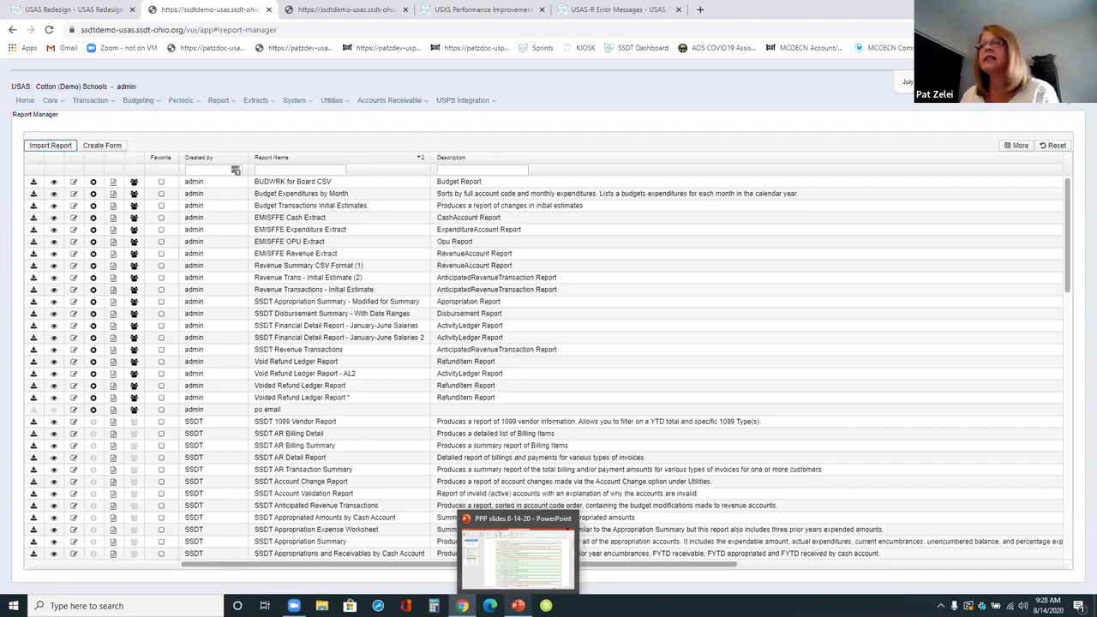
# - Show the purchase-order report slide in PowerPoint, then return to Chrome's Report Manager
pyautogui.click(517, 556)
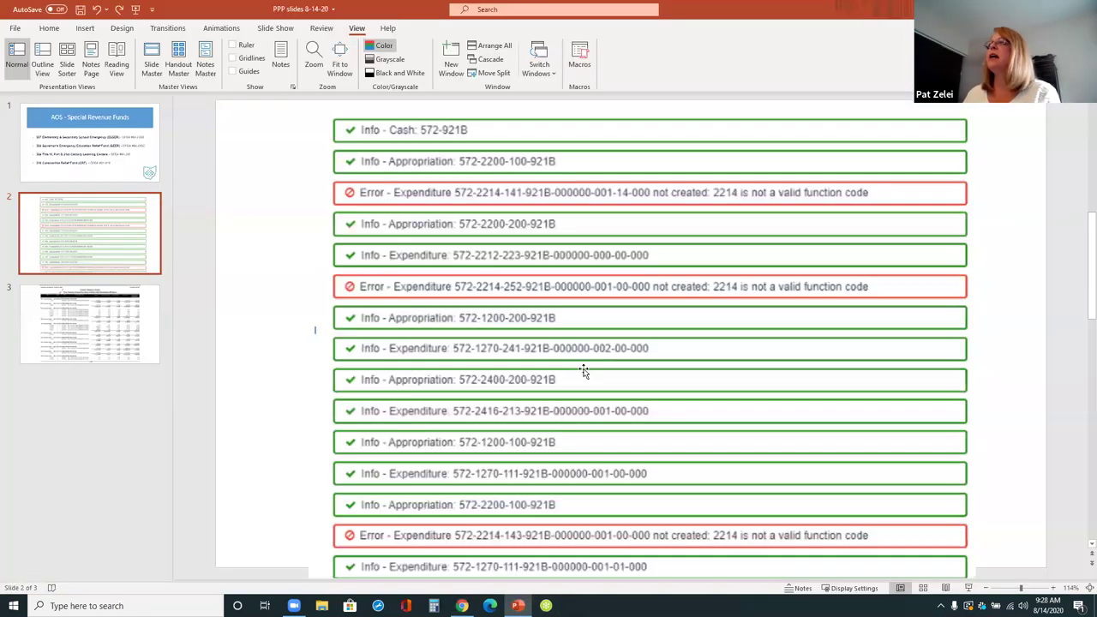
pyautogui.scroll(-2, 585, 370)
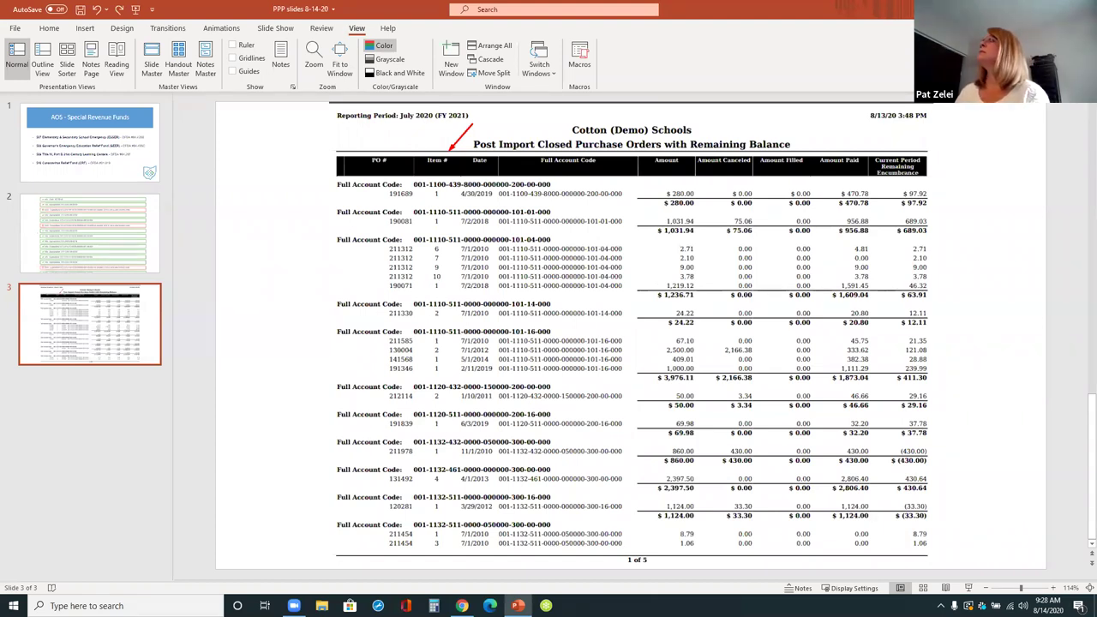
pyautogui.hotkey('alt', 'Tab')
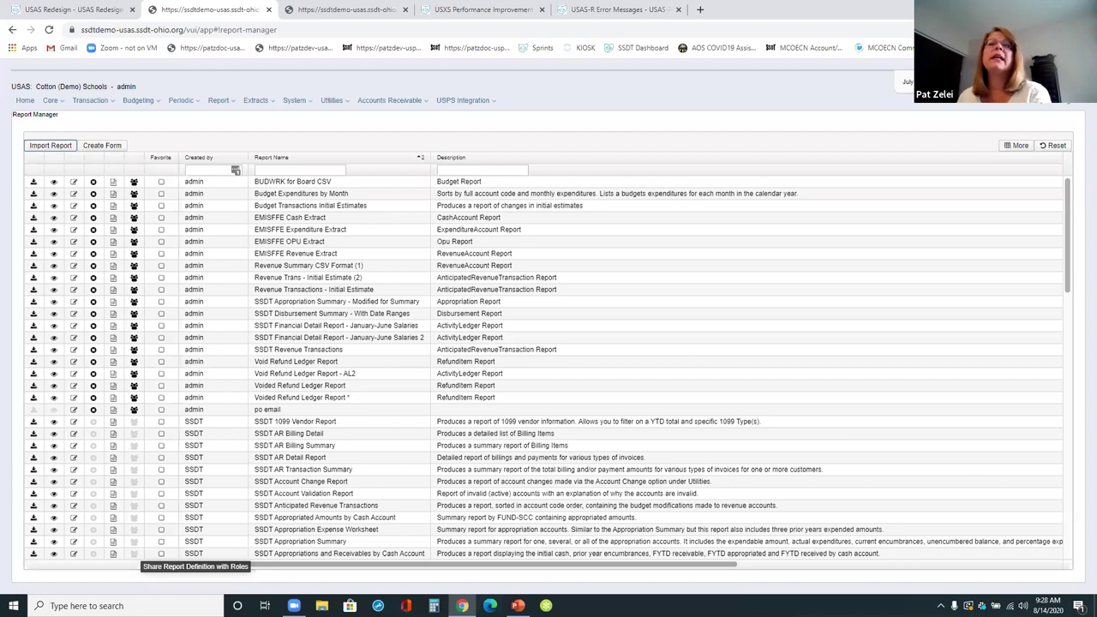
pyautogui.click(34, 195)
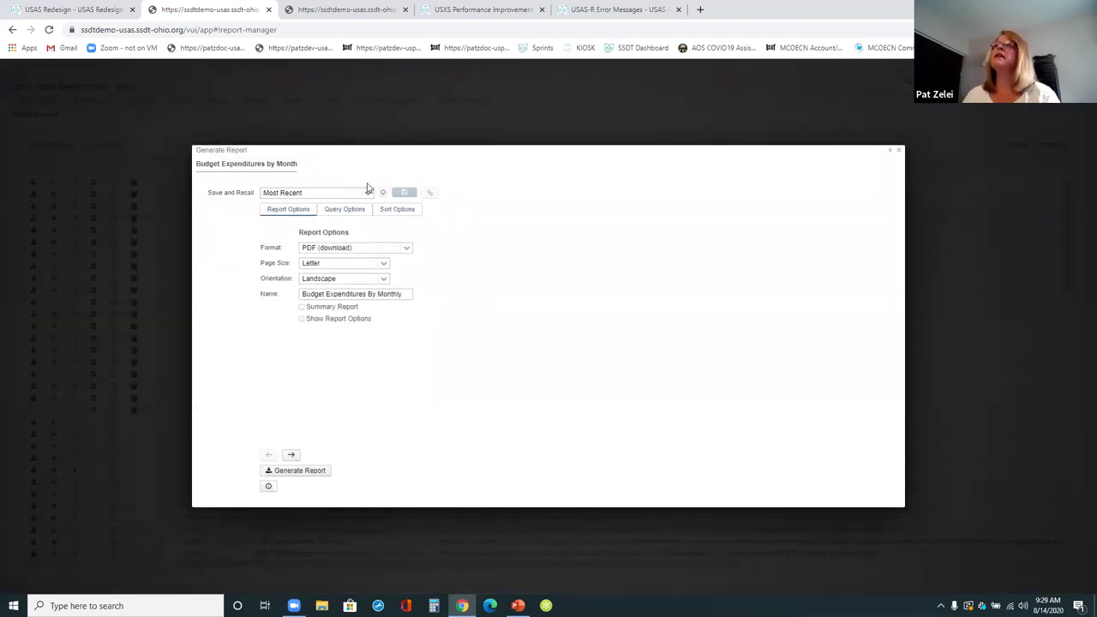
pyautogui.click(367, 191)
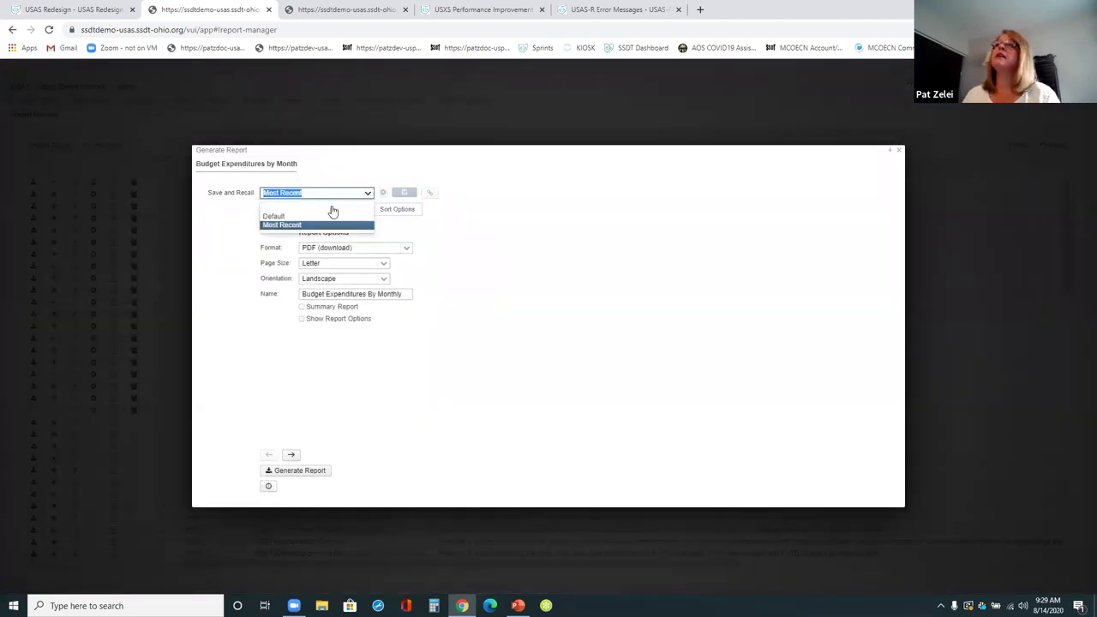
pyautogui.click(327, 217)
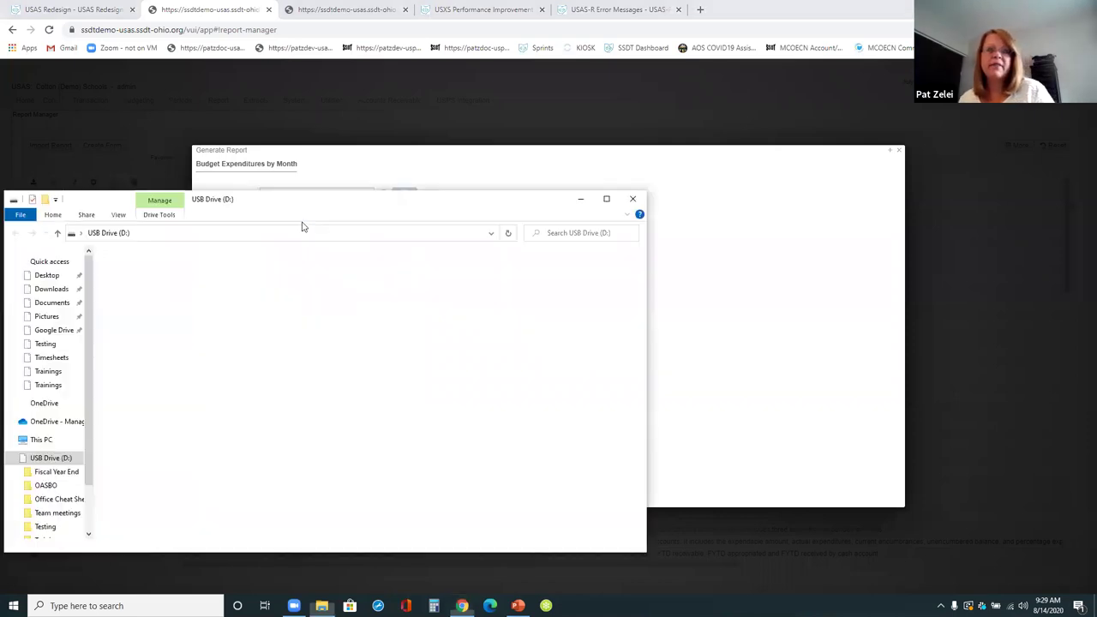
pyautogui.press('super+e')
pyautogui.click(632, 199)
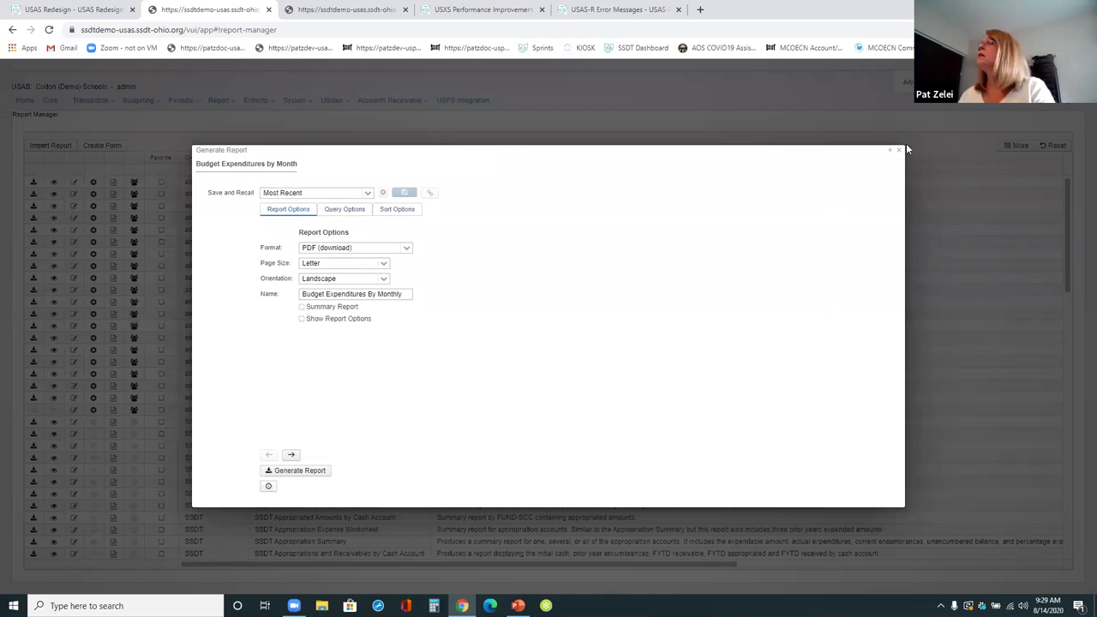
pyautogui.click(898, 150)
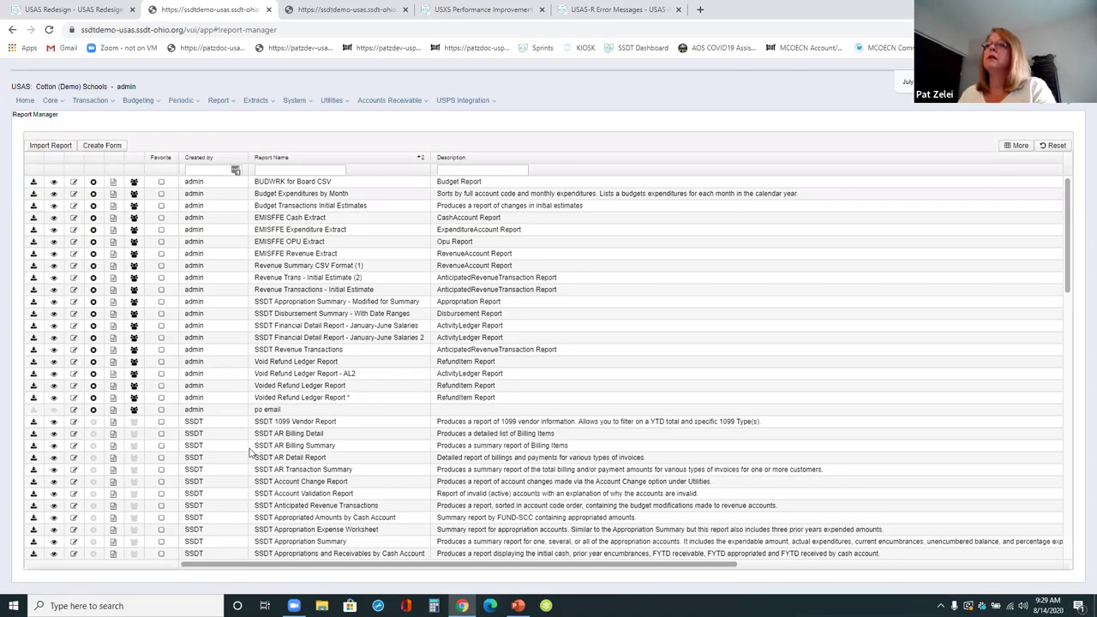
pyautogui.scroll(-2, 253, 448)
# - Generate the SSDT Cash Summary PDF for fund 006 as of 07/01/20, without report options, and open it
pyautogui.scroll(-1, 283, 509)
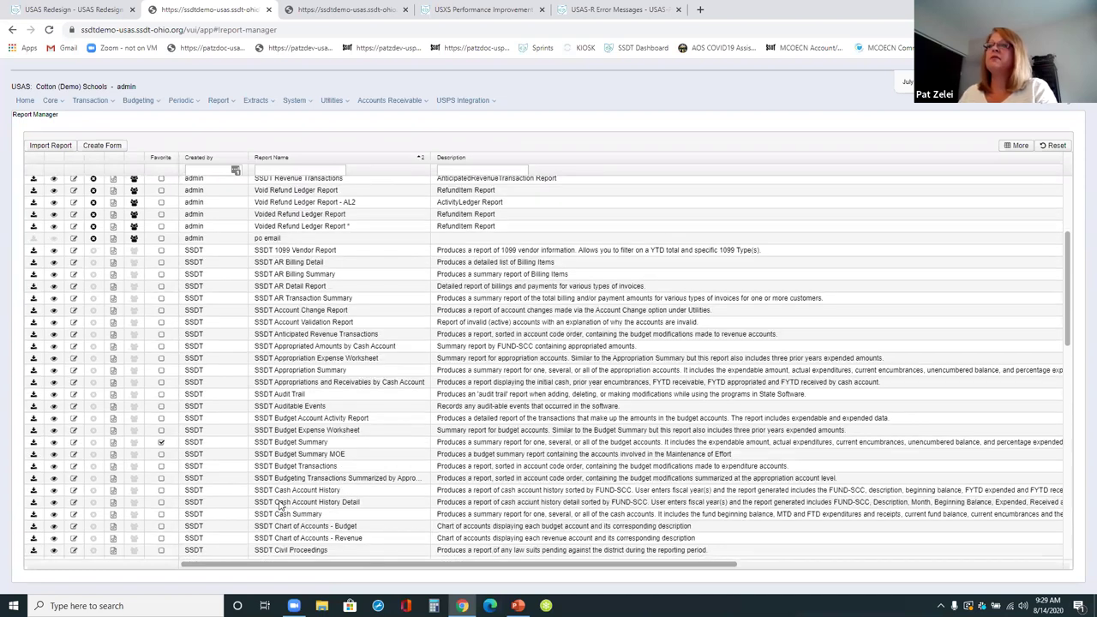
pyautogui.click(35, 515)
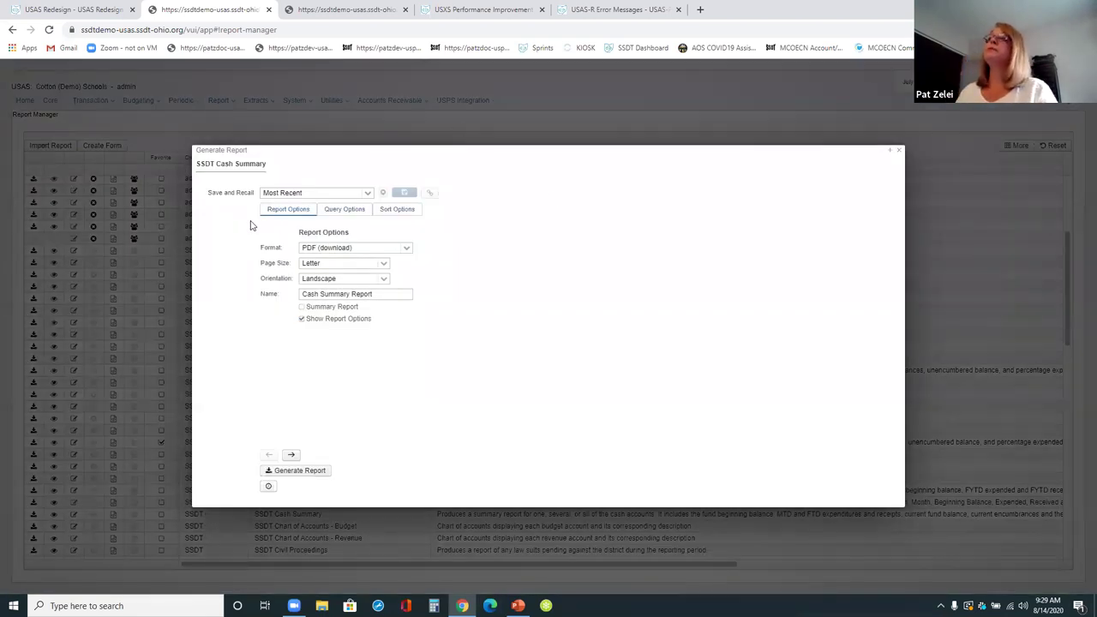
pyautogui.click(303, 319)
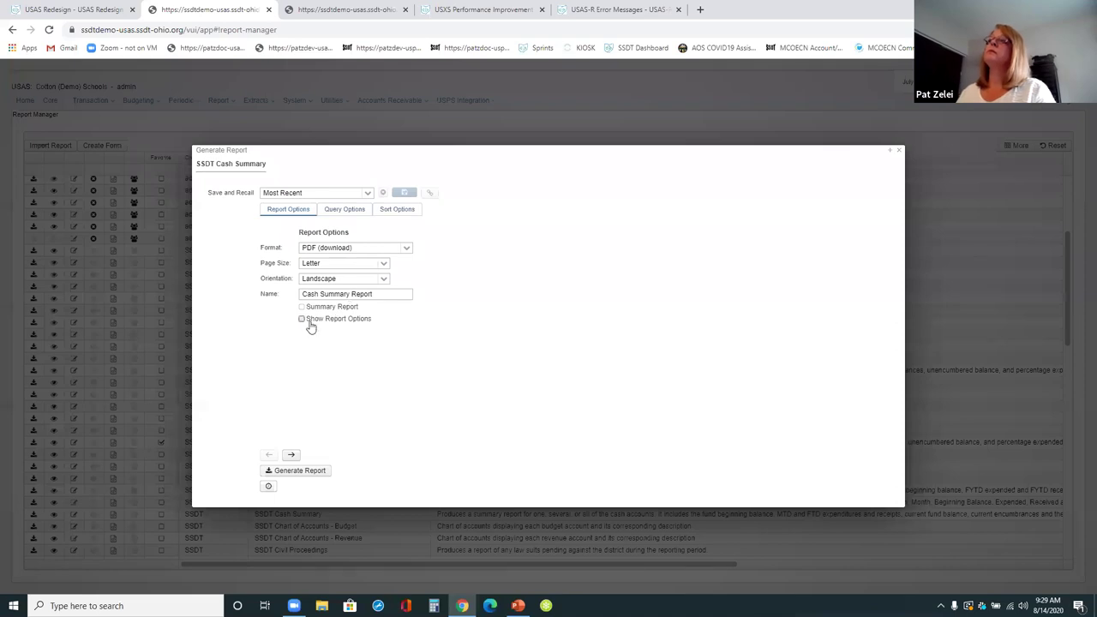
pyautogui.click(353, 210)
pyautogui.click(642, 265)
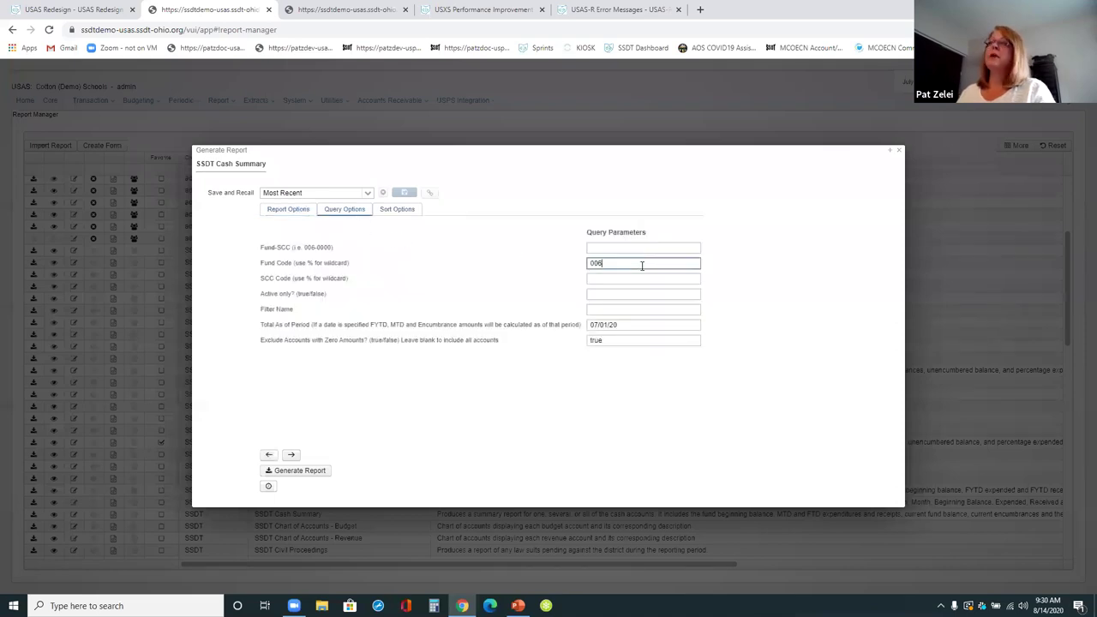
pyautogui.click(628, 325)
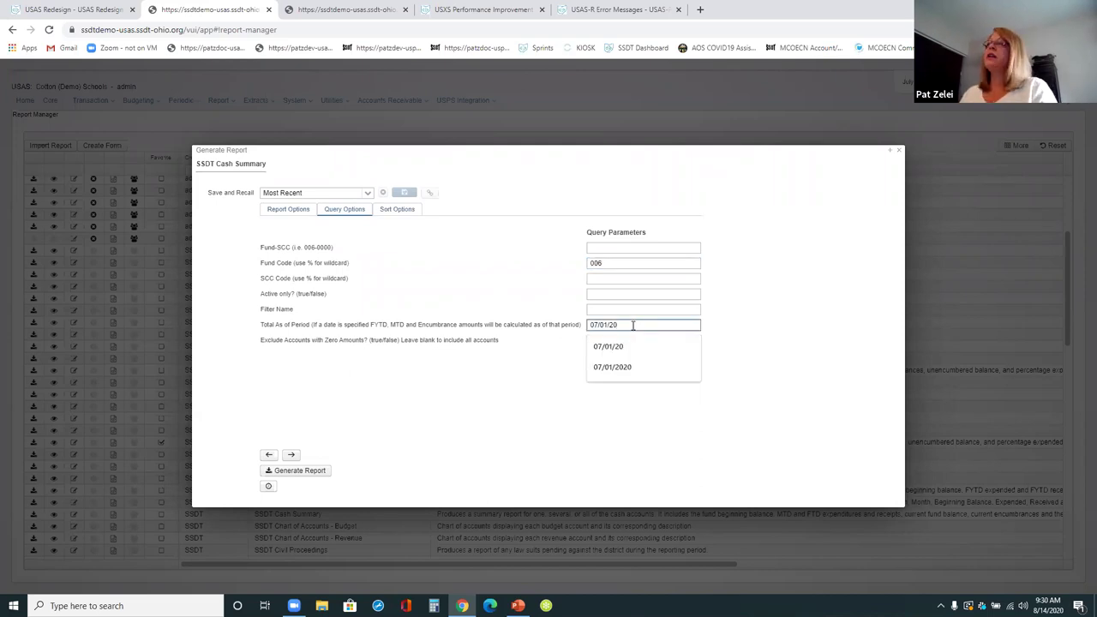
pyautogui.click(665, 310)
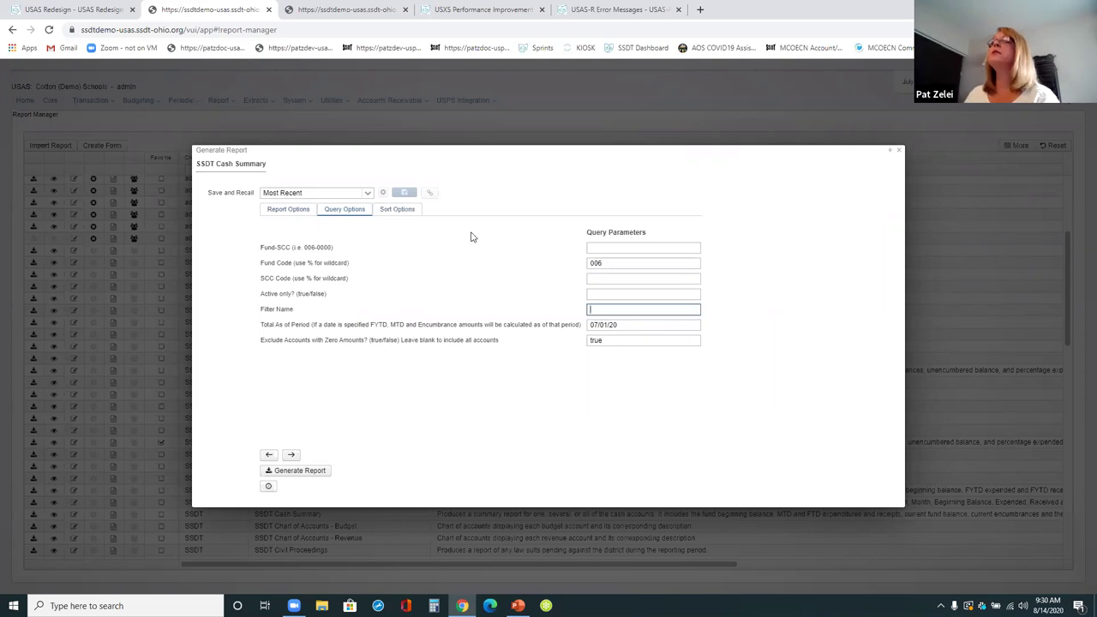
pyautogui.click(402, 215)
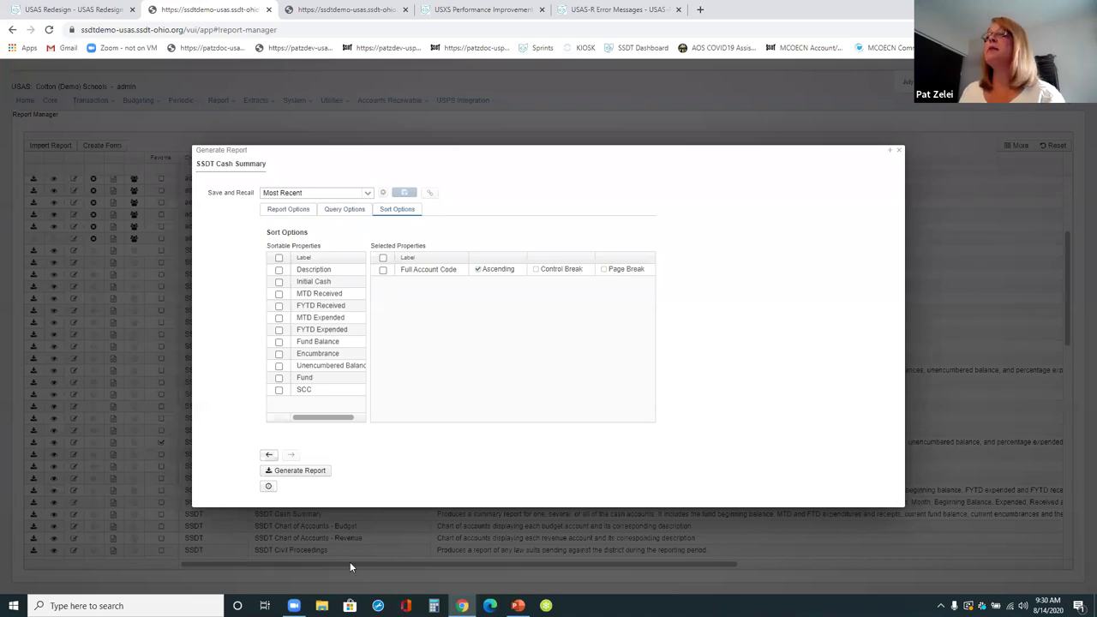
pyautogui.click(293, 473)
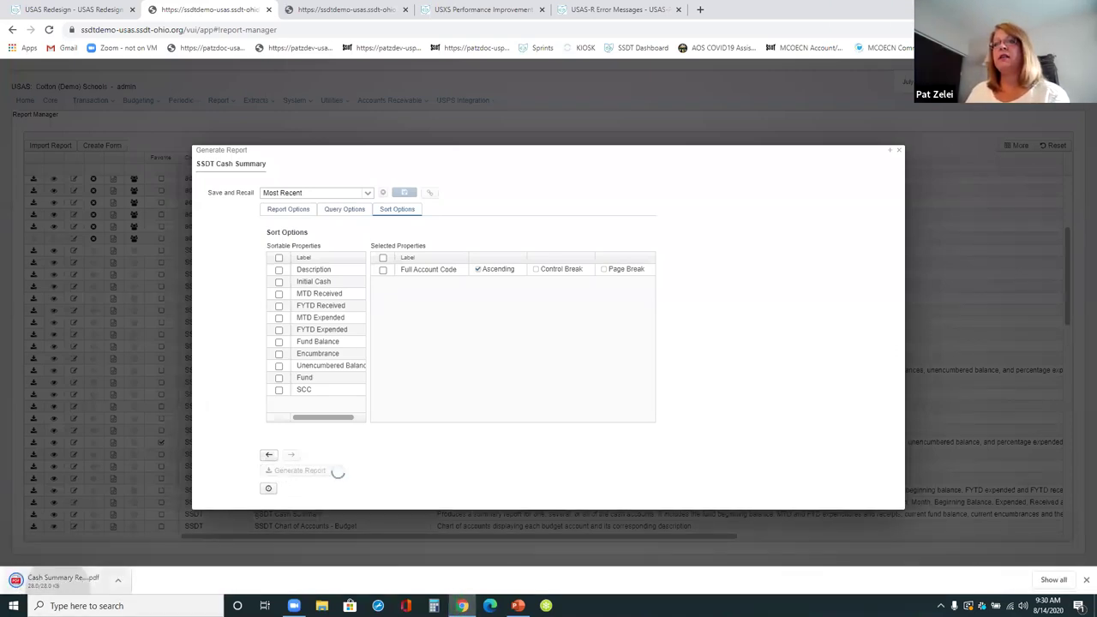
pyautogui.click(60, 580)
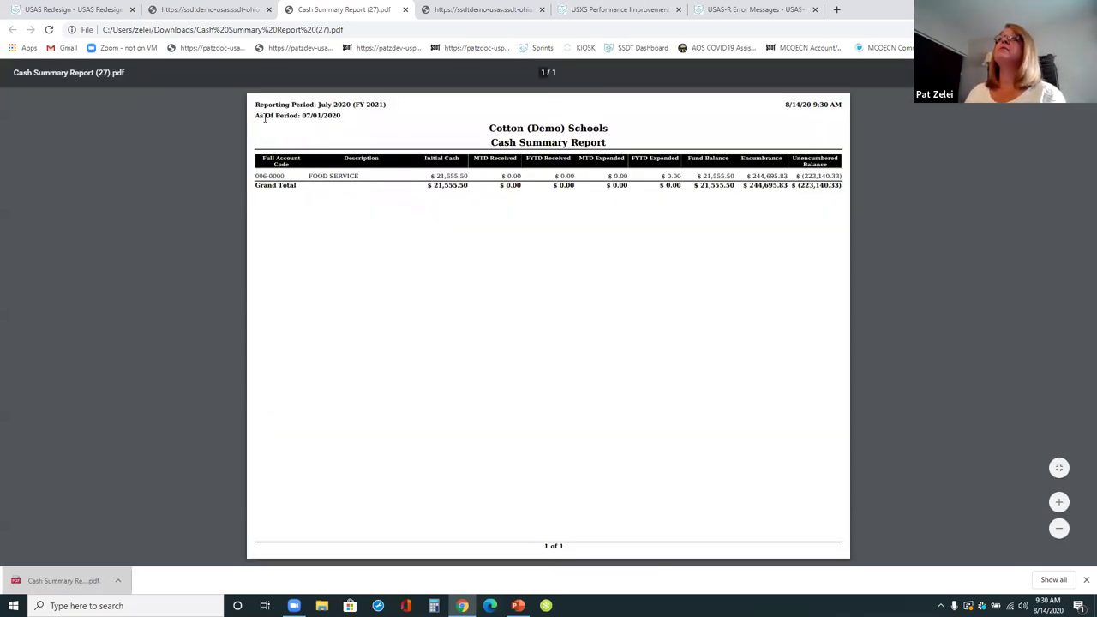
# - Close the first PDF and regenerate the SSDT Cash Summary with the report options page included
pyautogui.moveTo(594, 127); pyautogui.dragTo(473, 128)
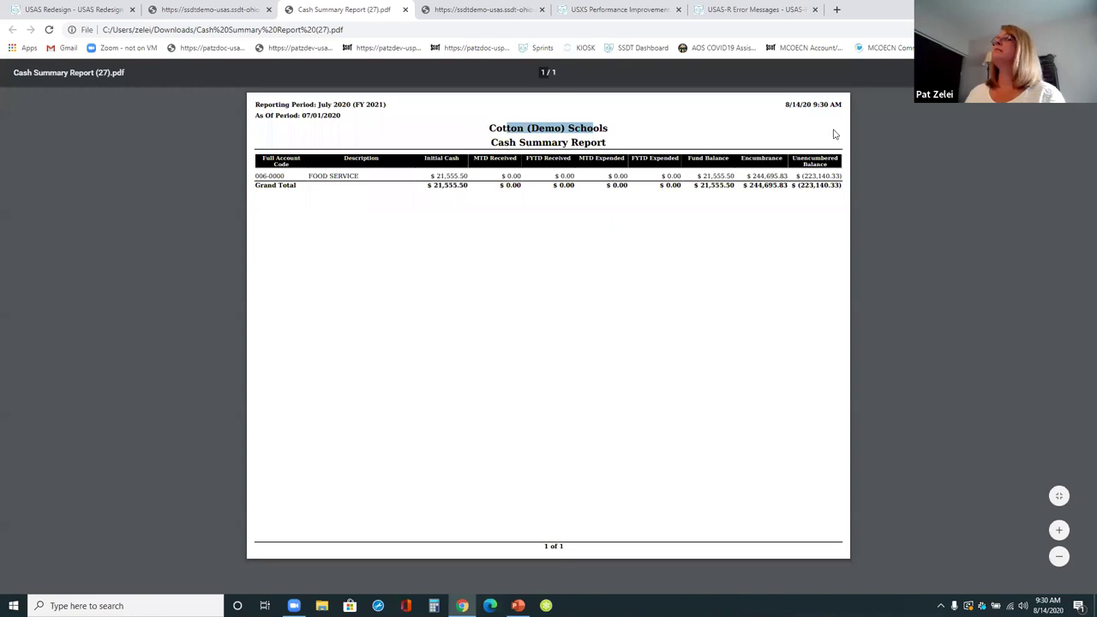
pyautogui.click(404, 10)
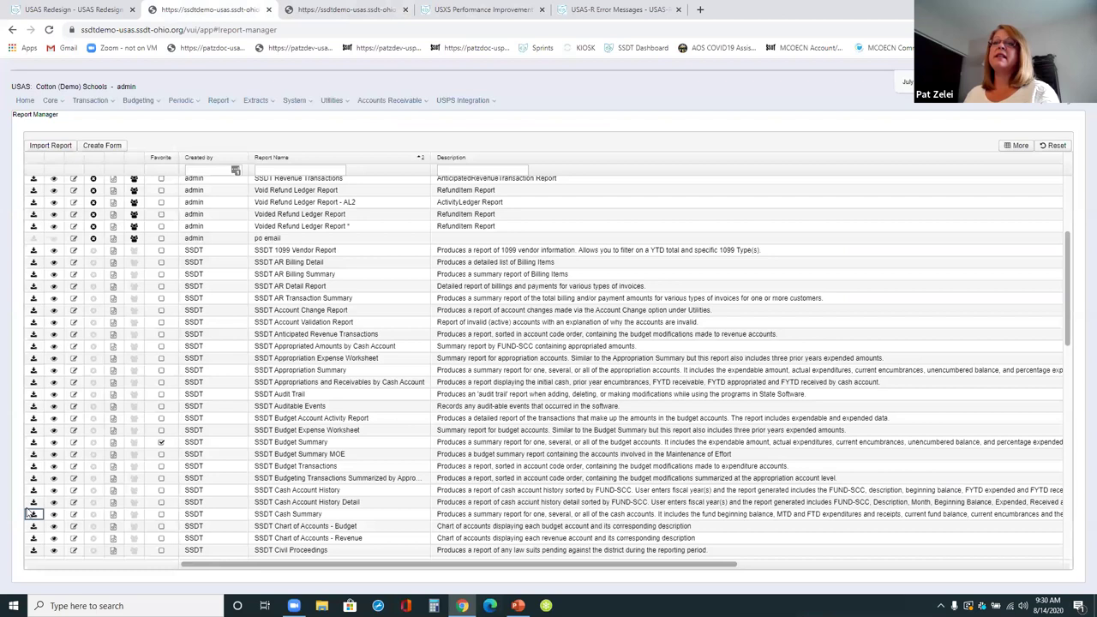
pyautogui.click(33, 513)
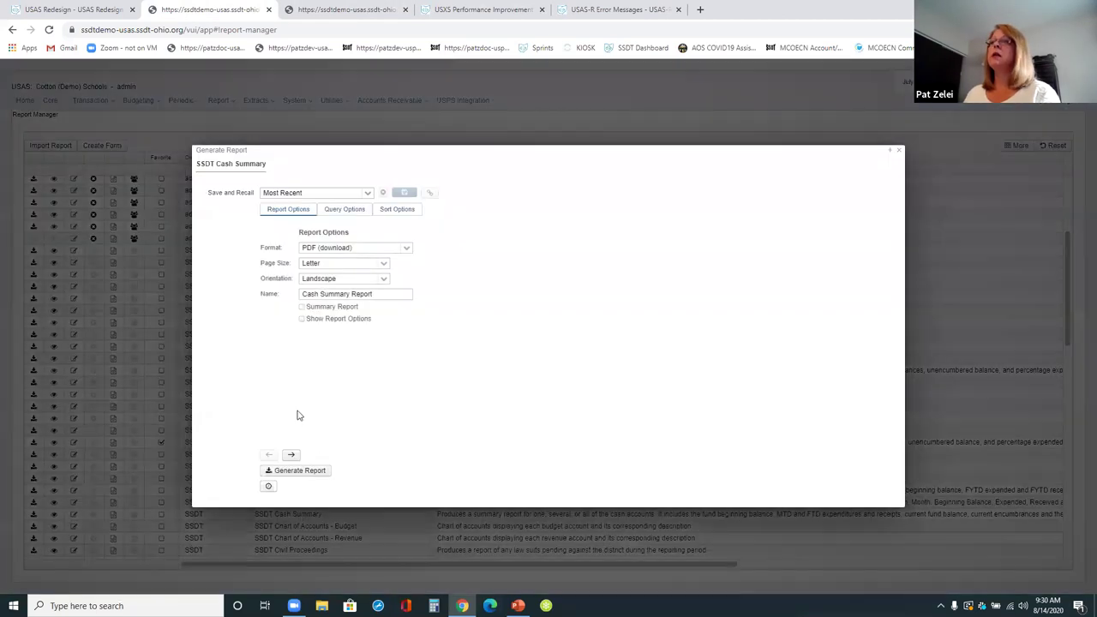
pyautogui.click(316, 322)
pyautogui.click(312, 473)
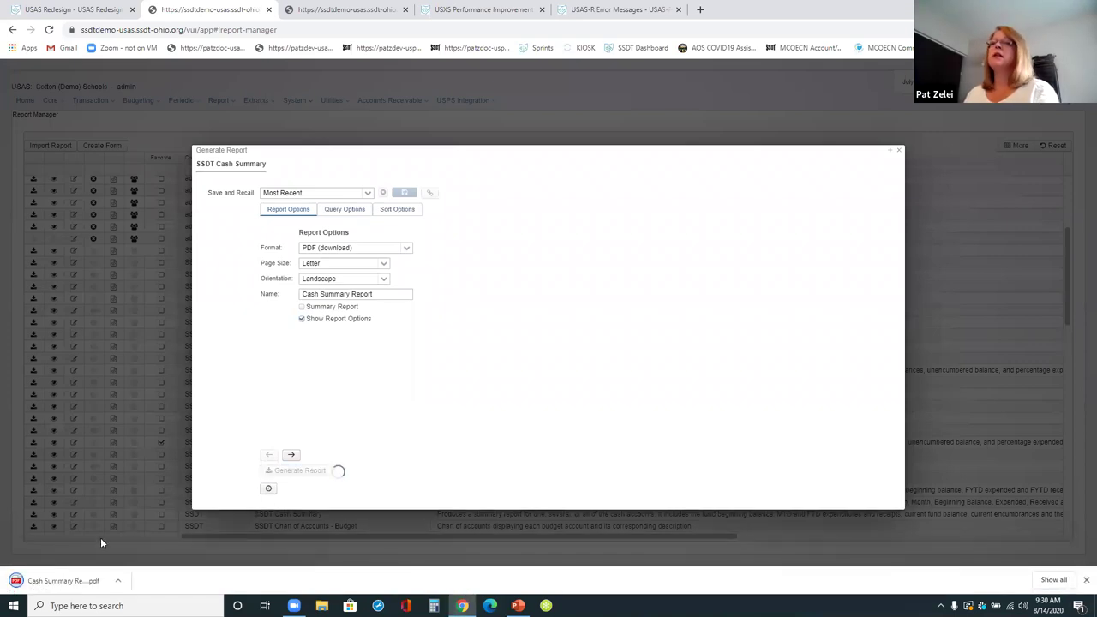
# - Open the new Cash Summary PDF, scroll through it, and close it
pyautogui.click(60, 580)
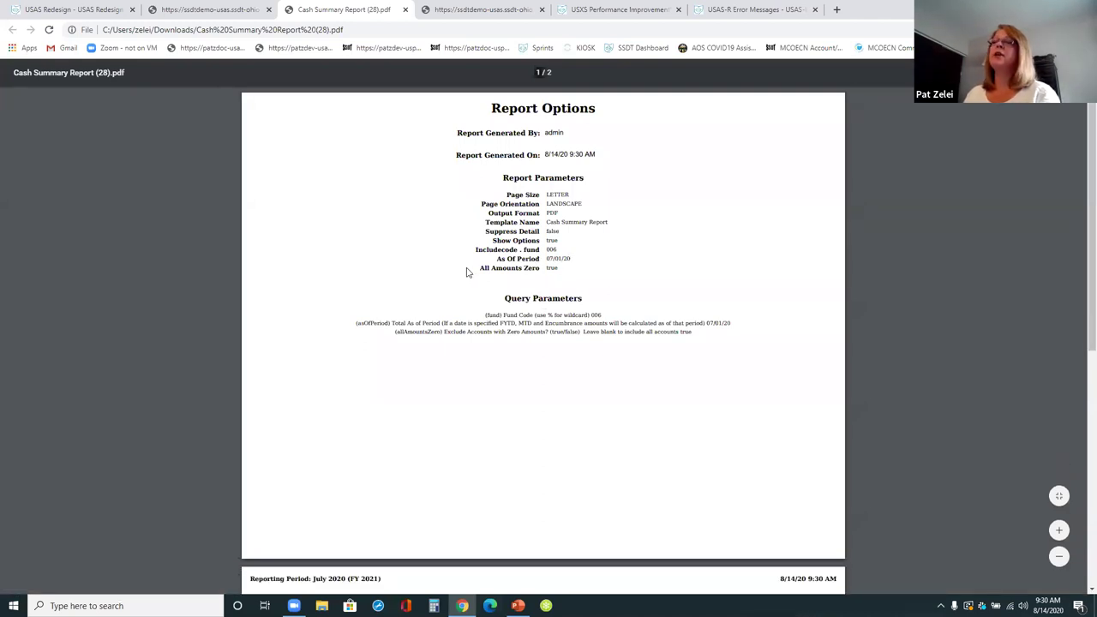
pyautogui.scroll(-3, 465, 269)
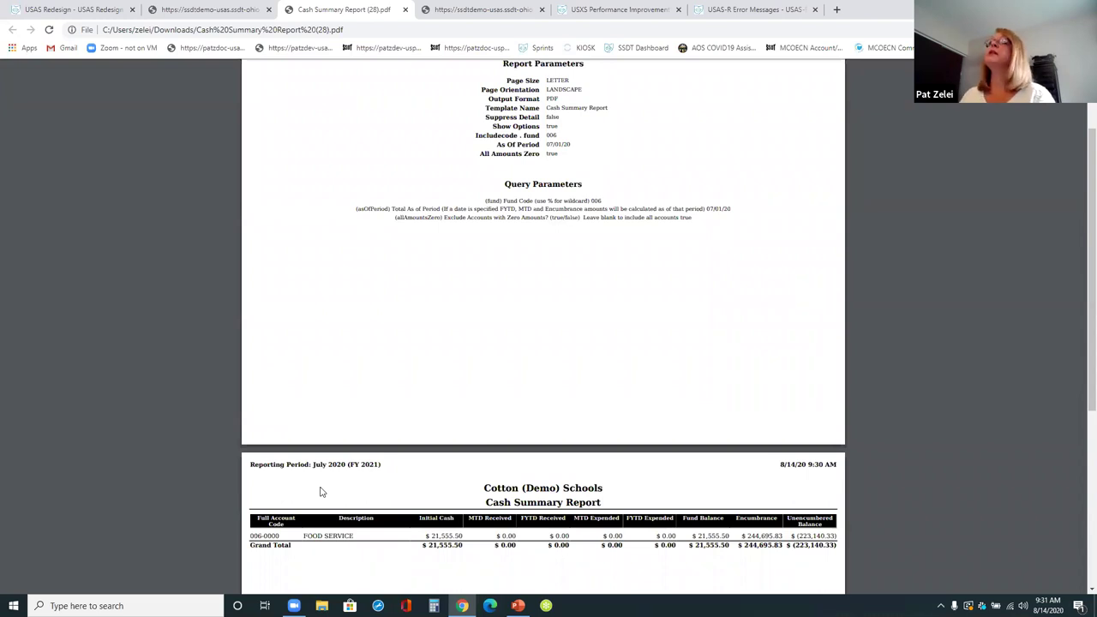
pyautogui.click(405, 9)
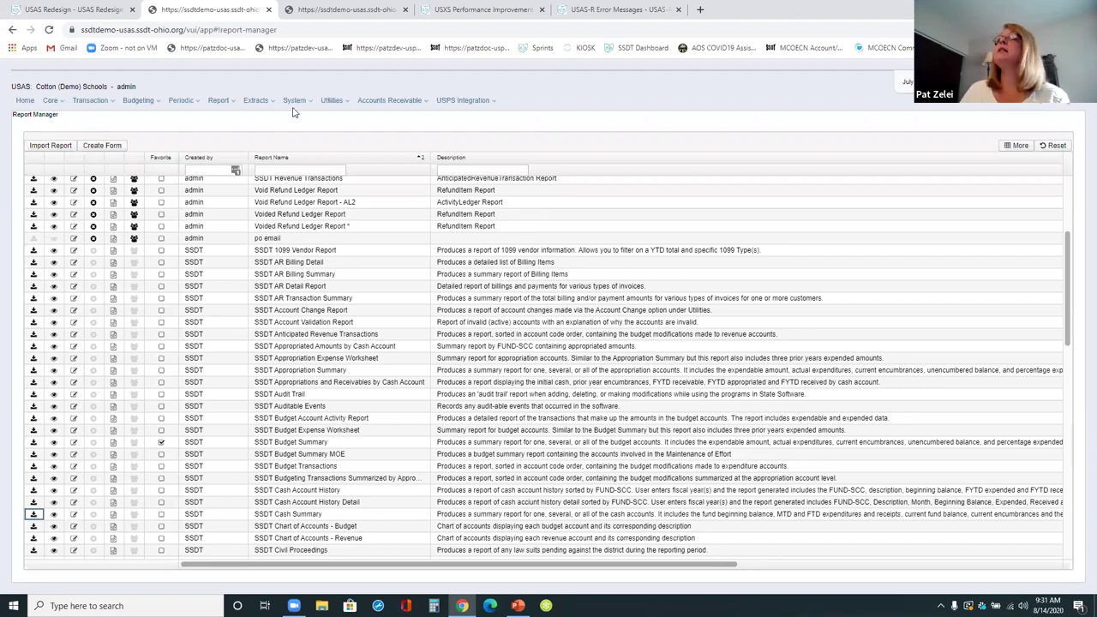
# - Browse the Fiscal Year 2020 files in the File Archive's Fiscal Year Reports Archive, then return to Report Manager
pyautogui.click(333, 101)
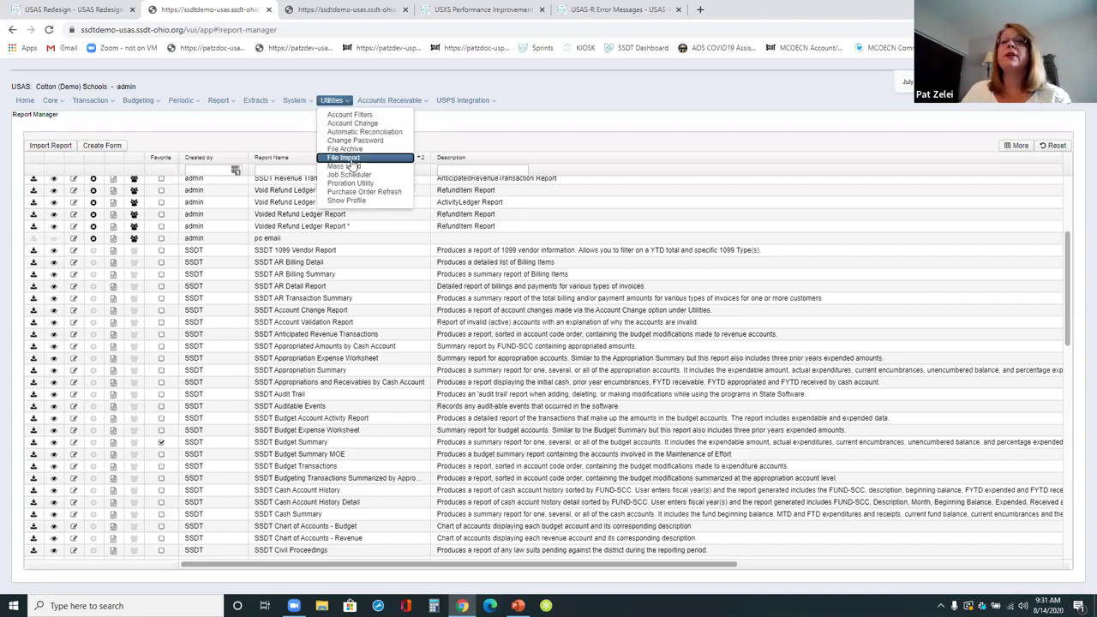
pyautogui.click(345, 149)
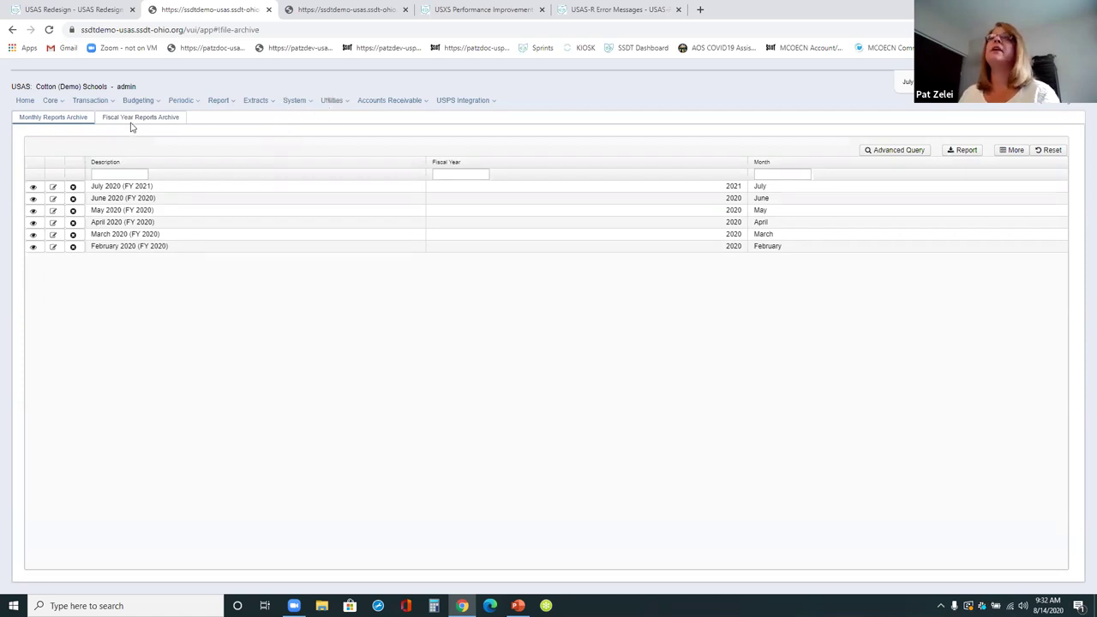
pyautogui.click(133, 119)
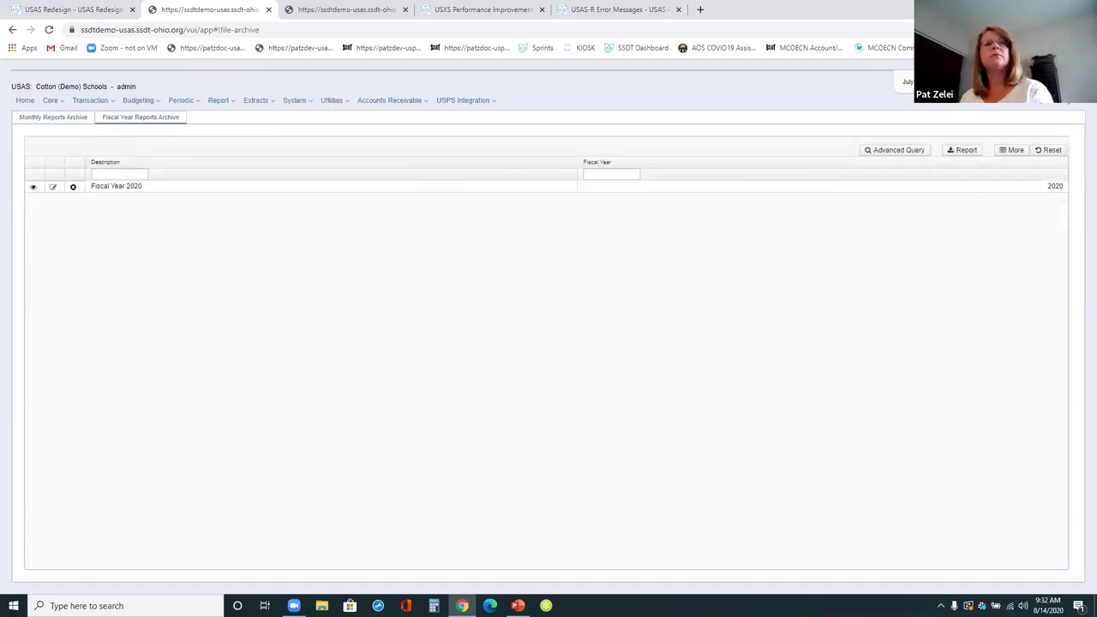
pyautogui.click(180, 189)
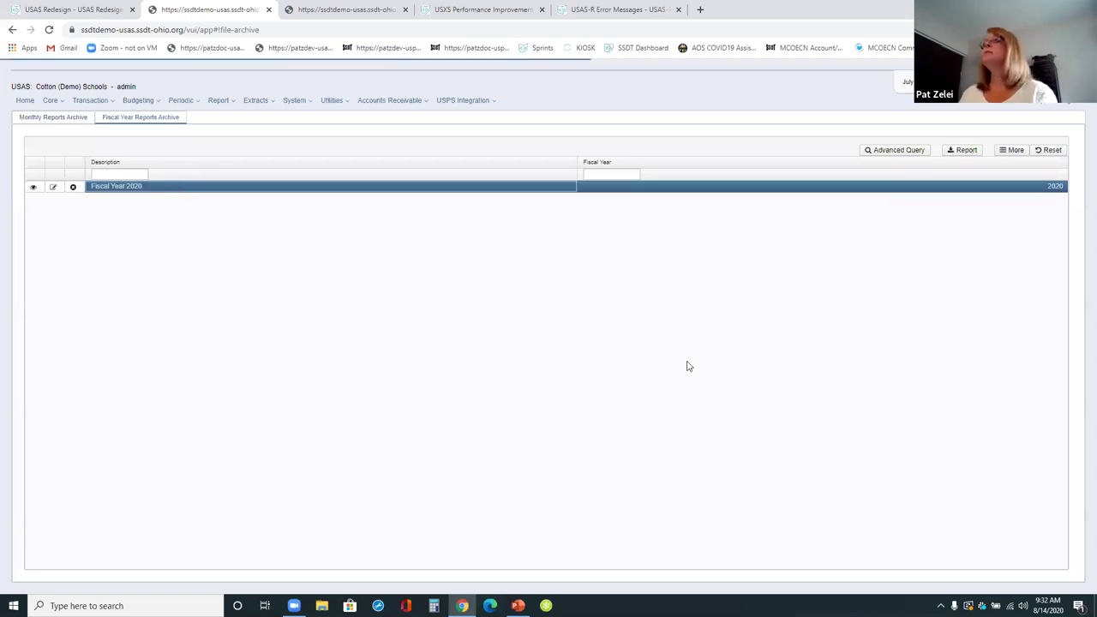
pyautogui.doubleClick(210, 188)
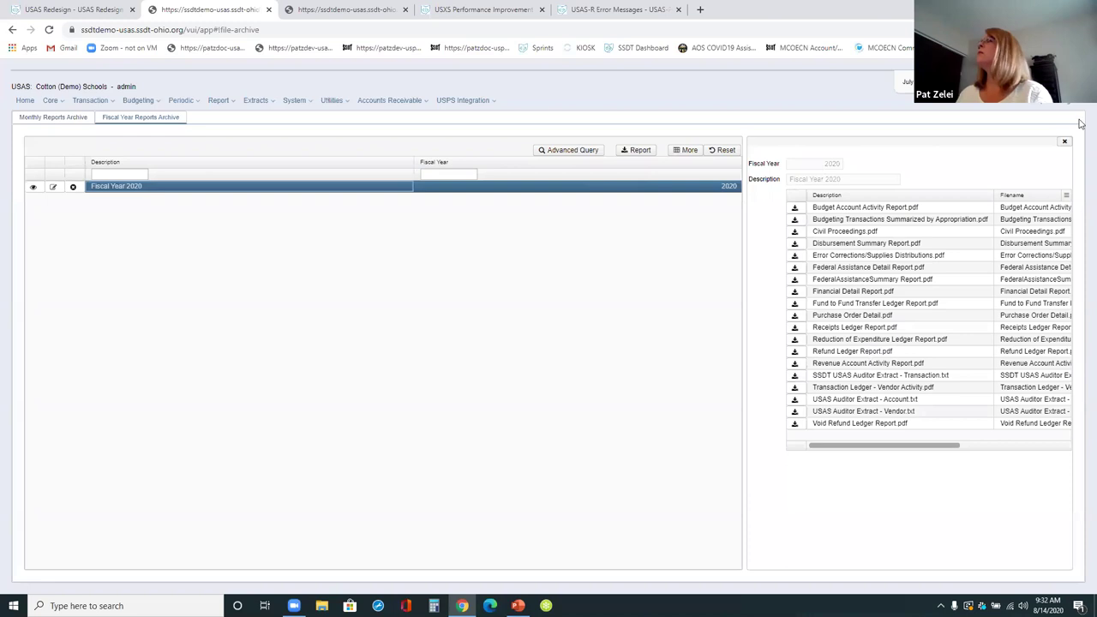
pyautogui.click(1064, 141)
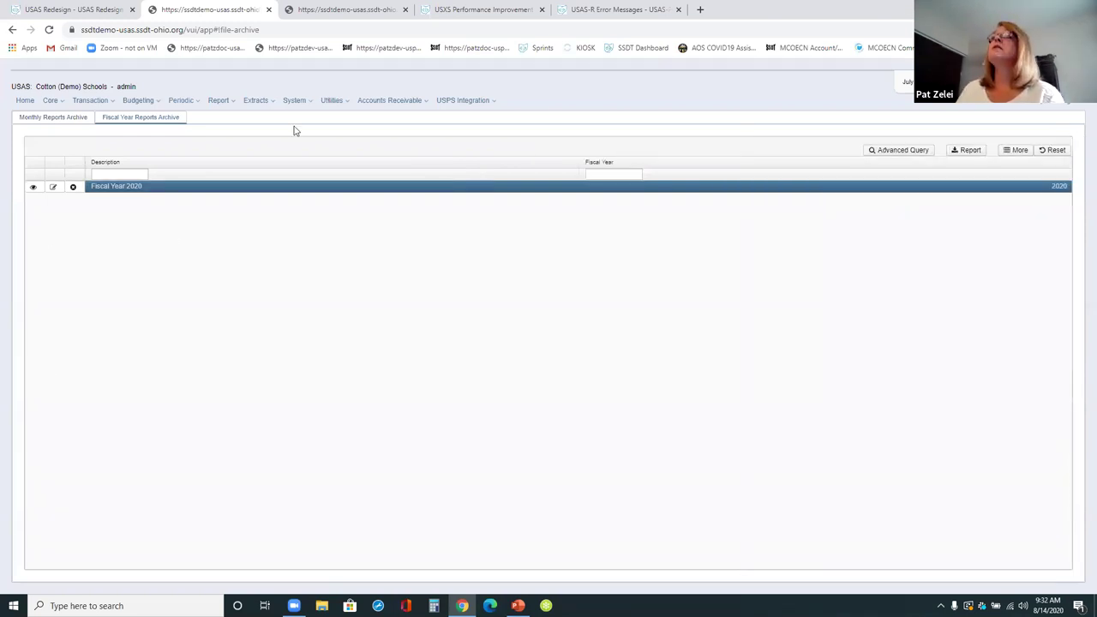
pyautogui.click(232, 102)
pyautogui.click(240, 124)
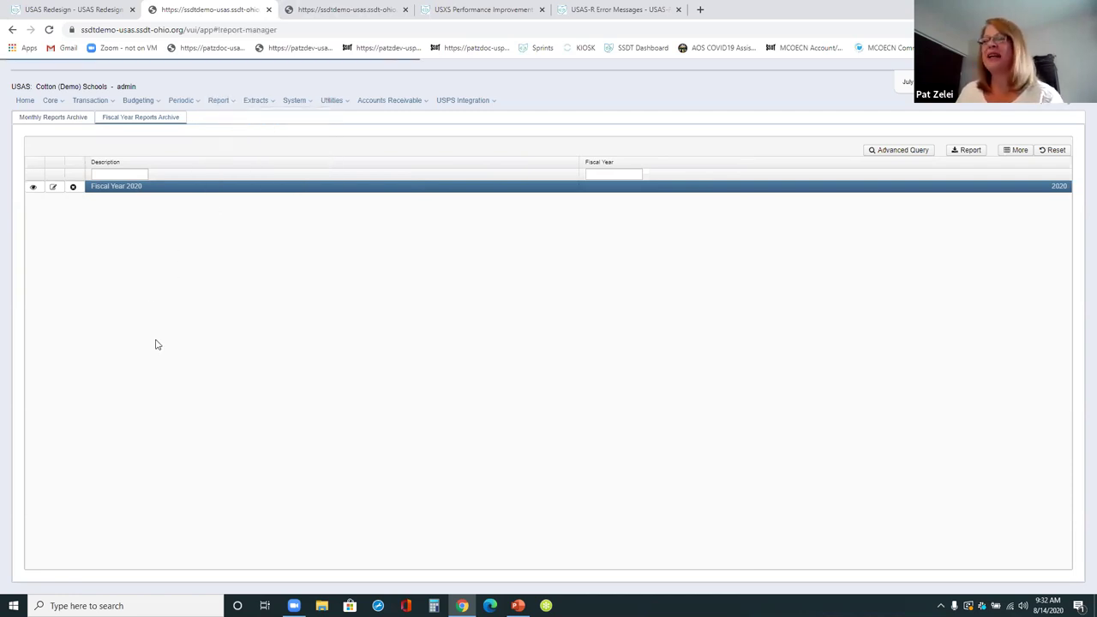
# - Open SSDT Budget Summary generation and load the Default saved settings
pyautogui.scroll(-1, 343, 410)
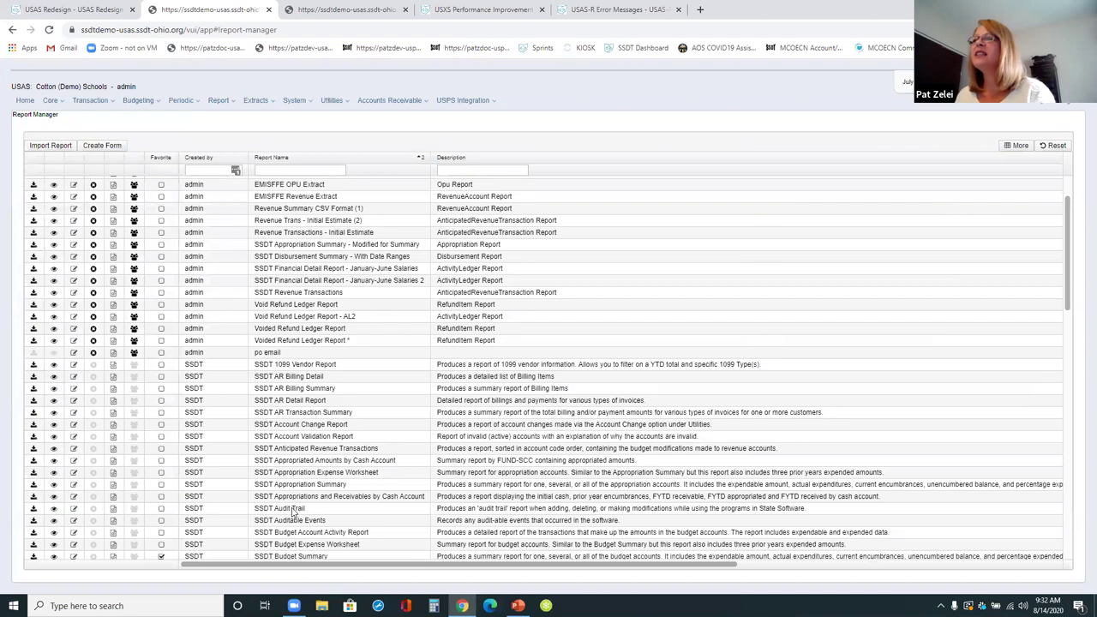
pyautogui.scroll(-1, 287, 518)
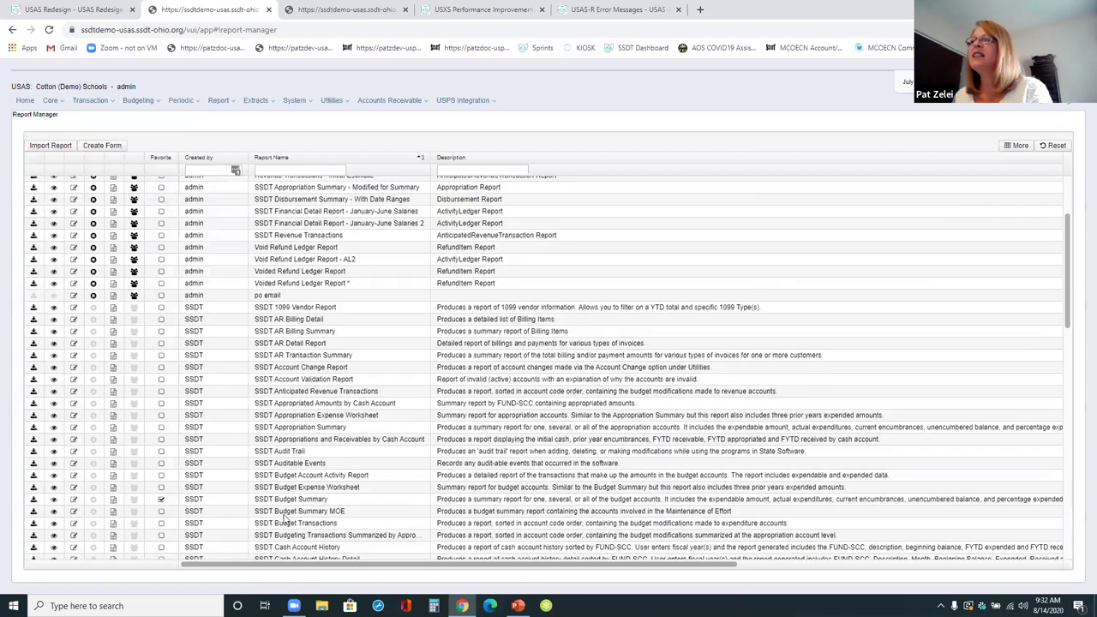
pyautogui.click(35, 500)
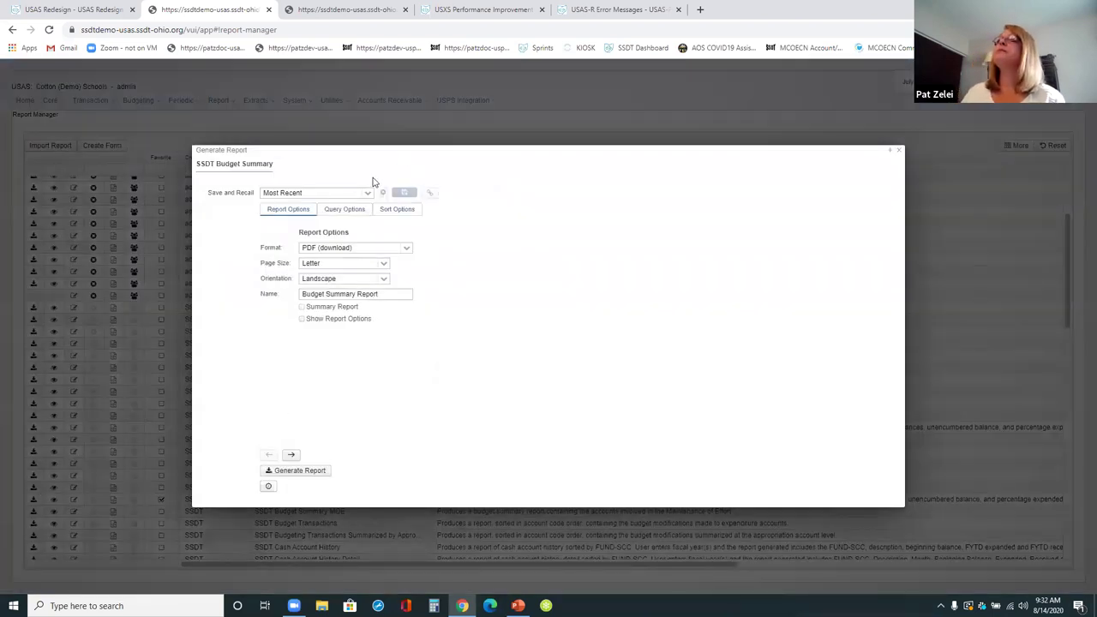
pyautogui.click(367, 193)
pyautogui.click(333, 217)
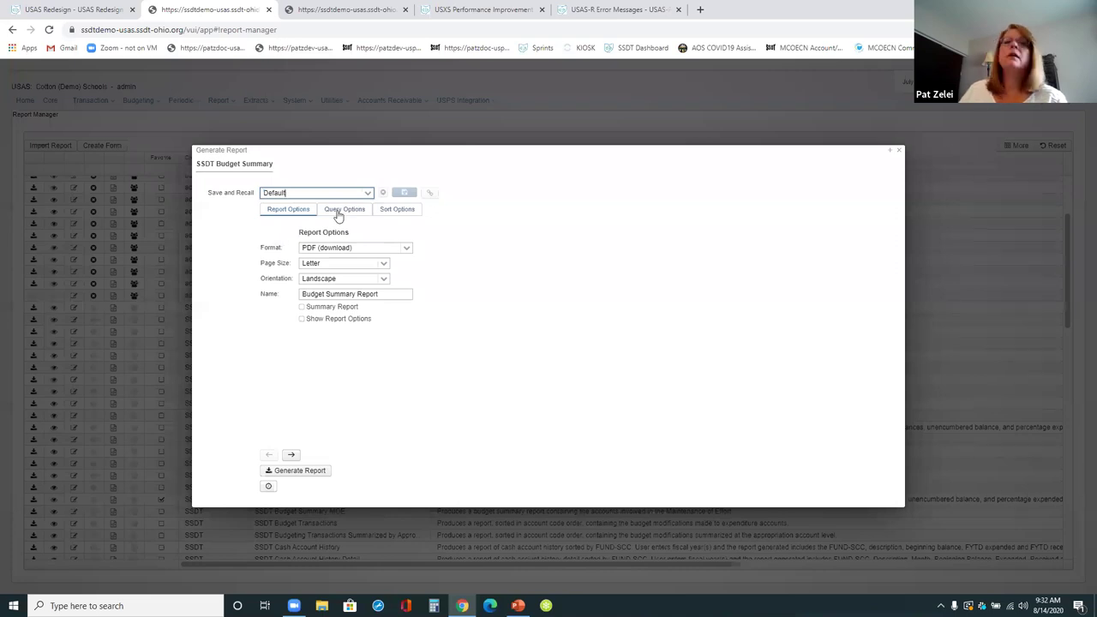
# - Filter the query to fund 001 and function 1100, with as-of period 07/01/20
pyautogui.click(353, 214)
pyautogui.click(612, 262)
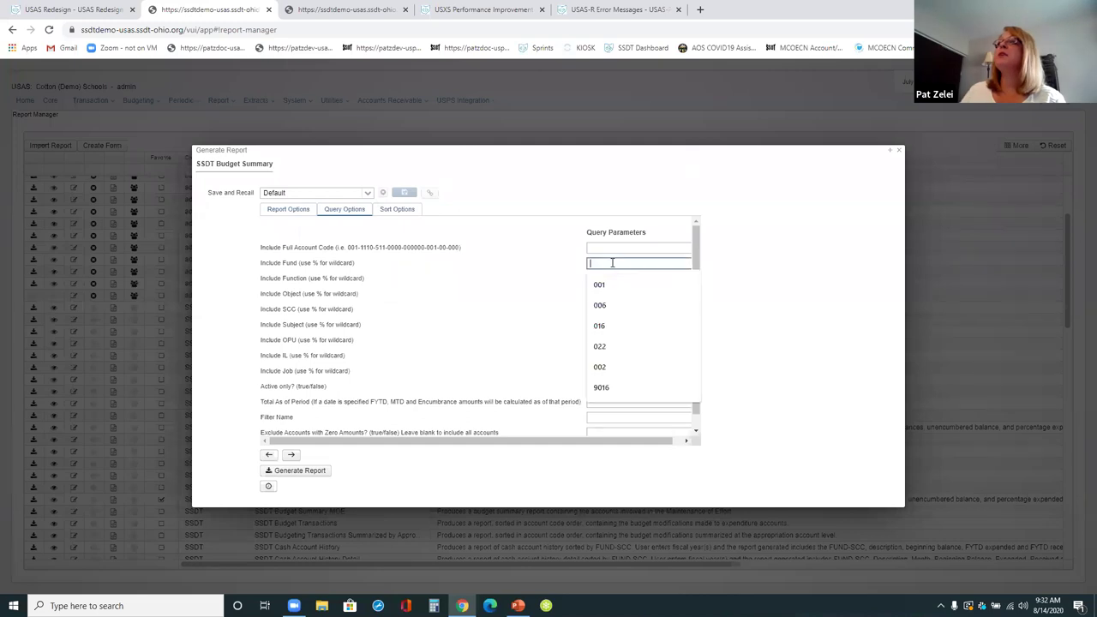
pyautogui.write('001')
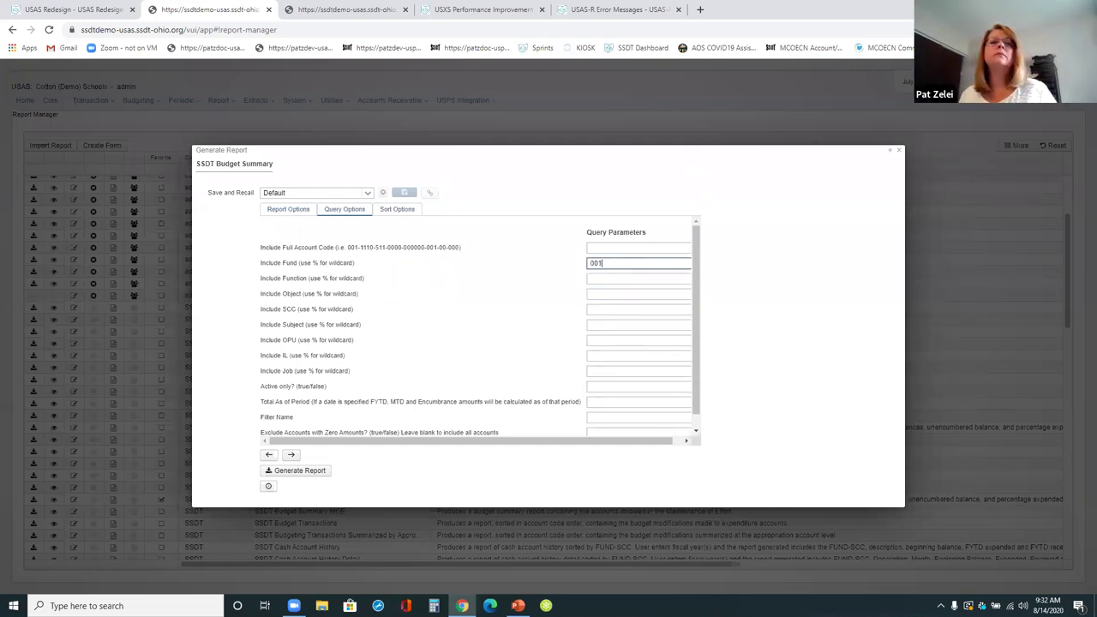
pyautogui.press('Tab')
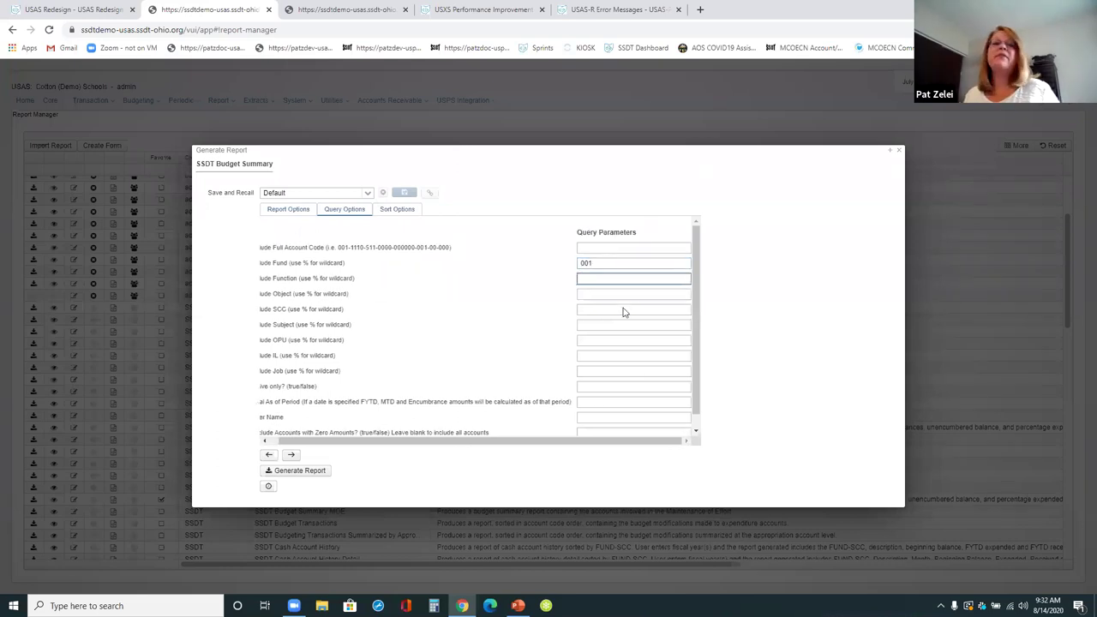
pyautogui.write('1100')
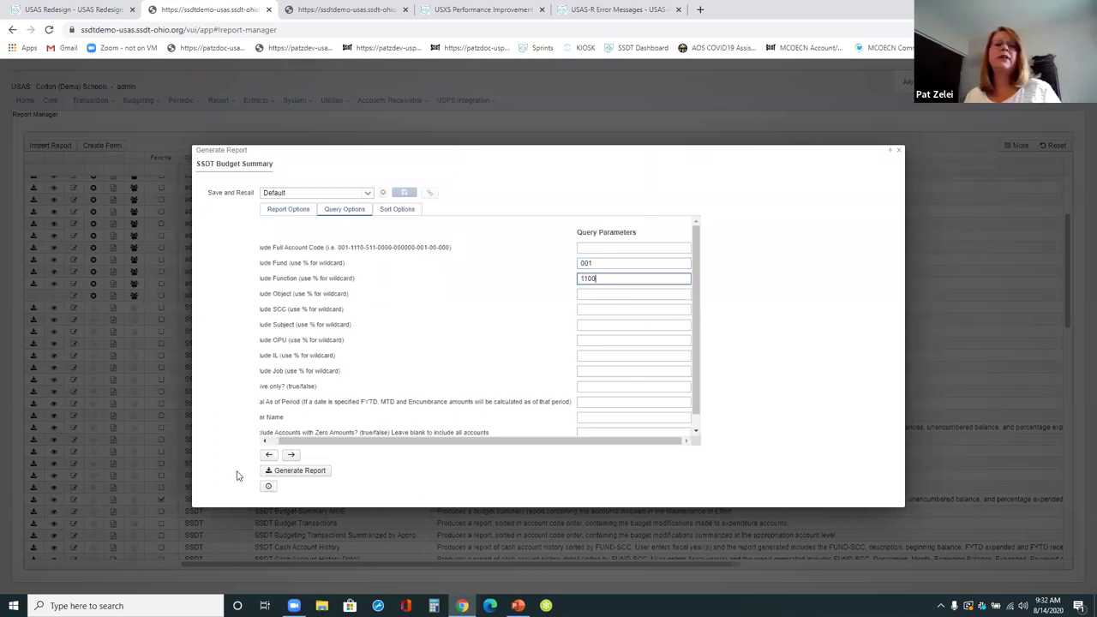
pyautogui.click(612, 402)
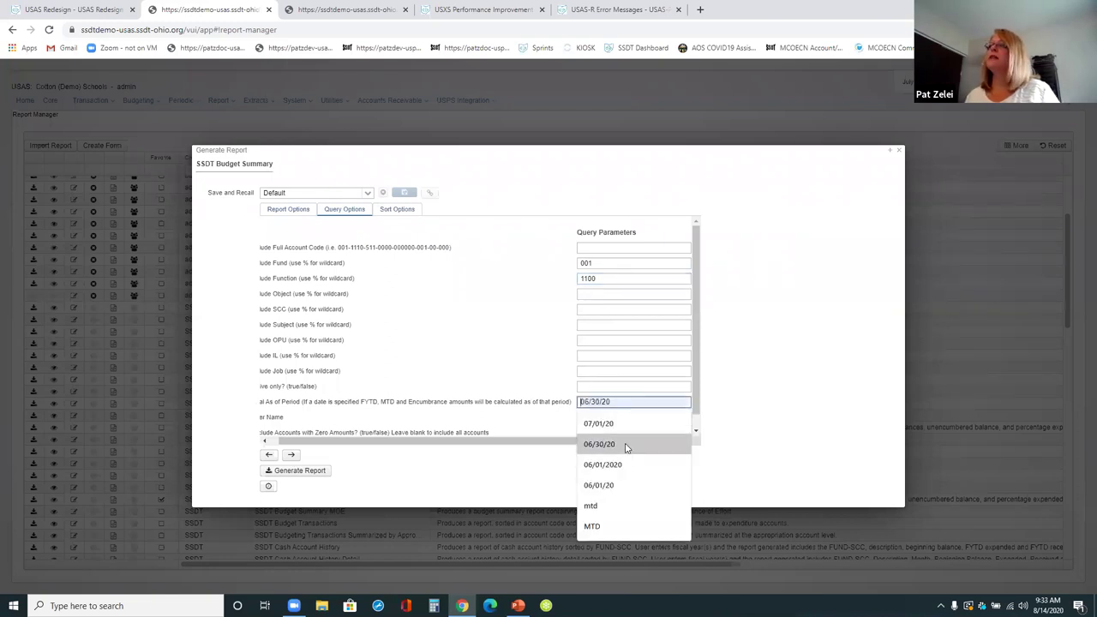
pyautogui.click(623, 425)
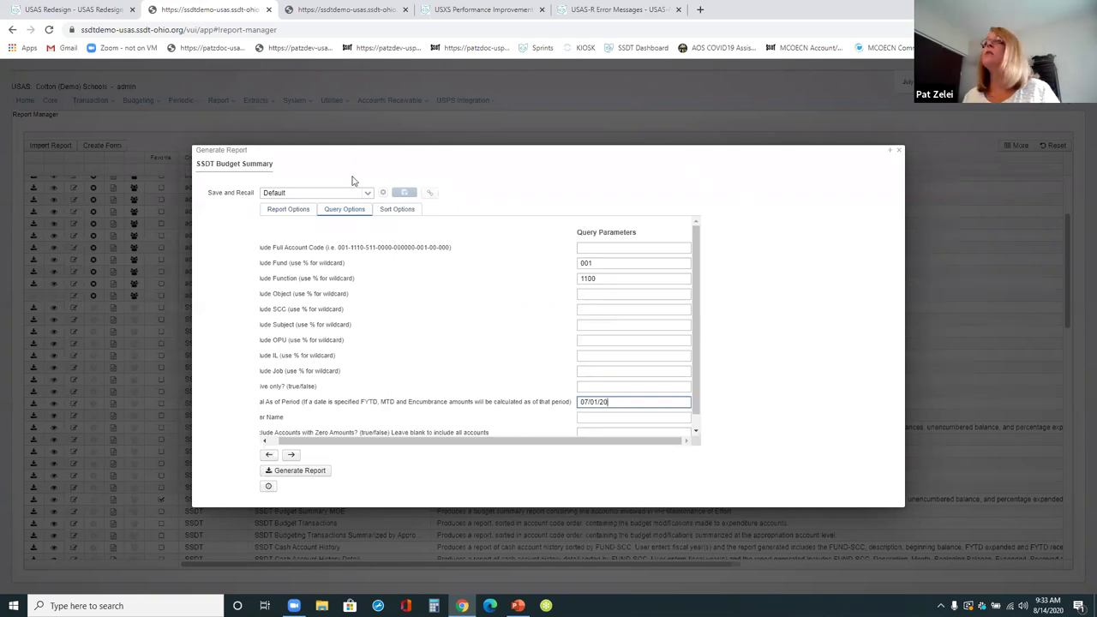
pyautogui.click(391, 214)
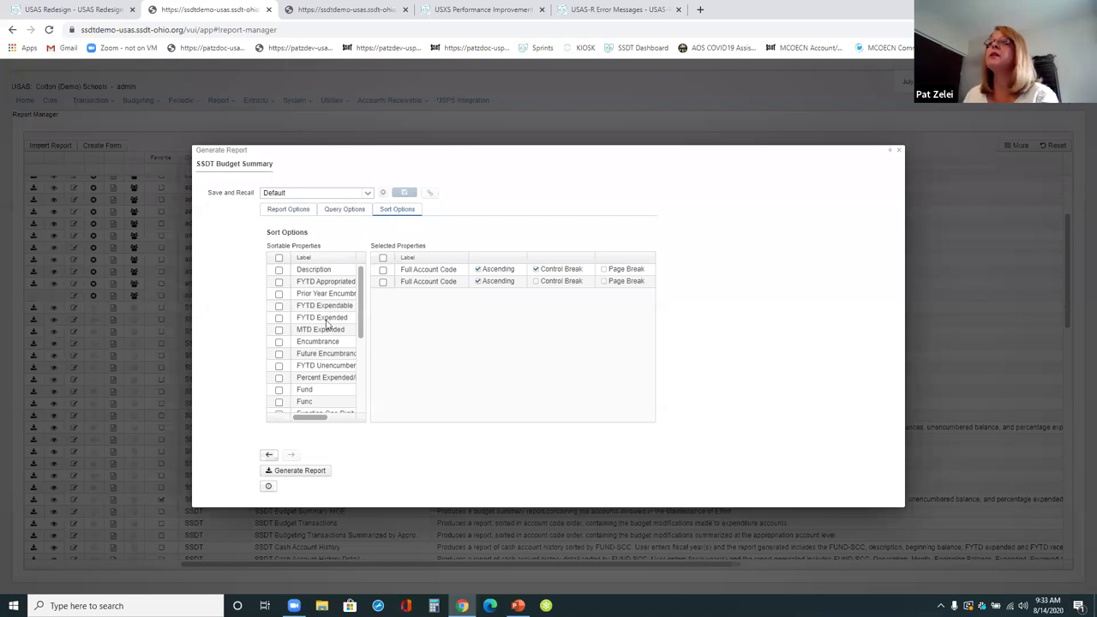
# - Sort by Forecast Line# with a control break, then by Object One Digit Level, and generate the PDF
pyautogui.scroll(-1, 326, 323)
pyautogui.scroll(-1, 331, 401)
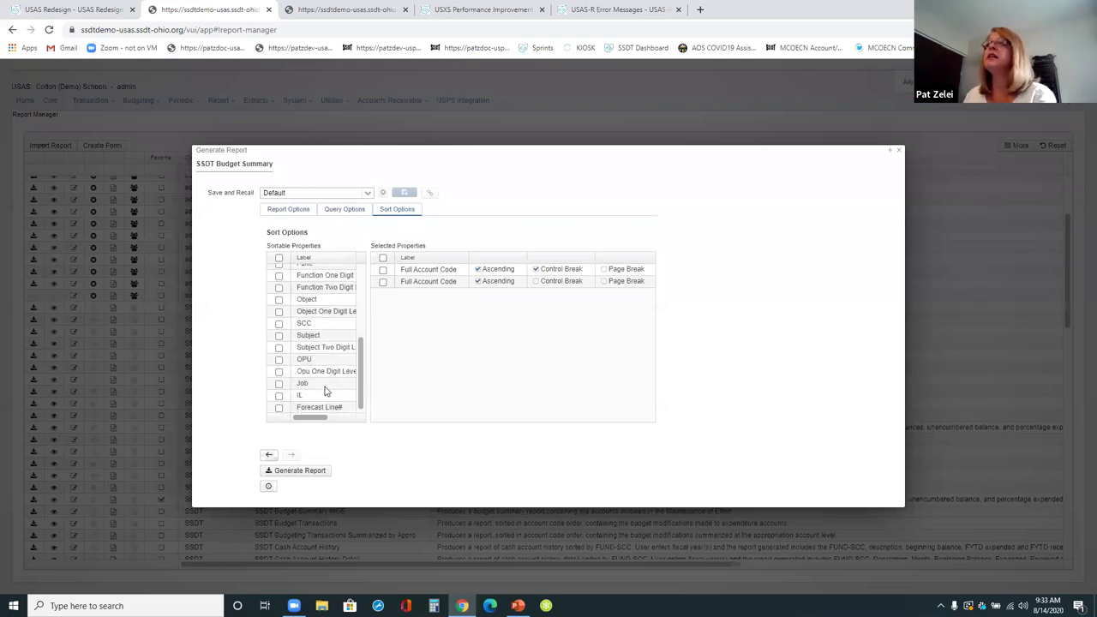
pyautogui.moveTo(332, 406); pyautogui.dragTo(415, 377)
pyautogui.click(535, 295)
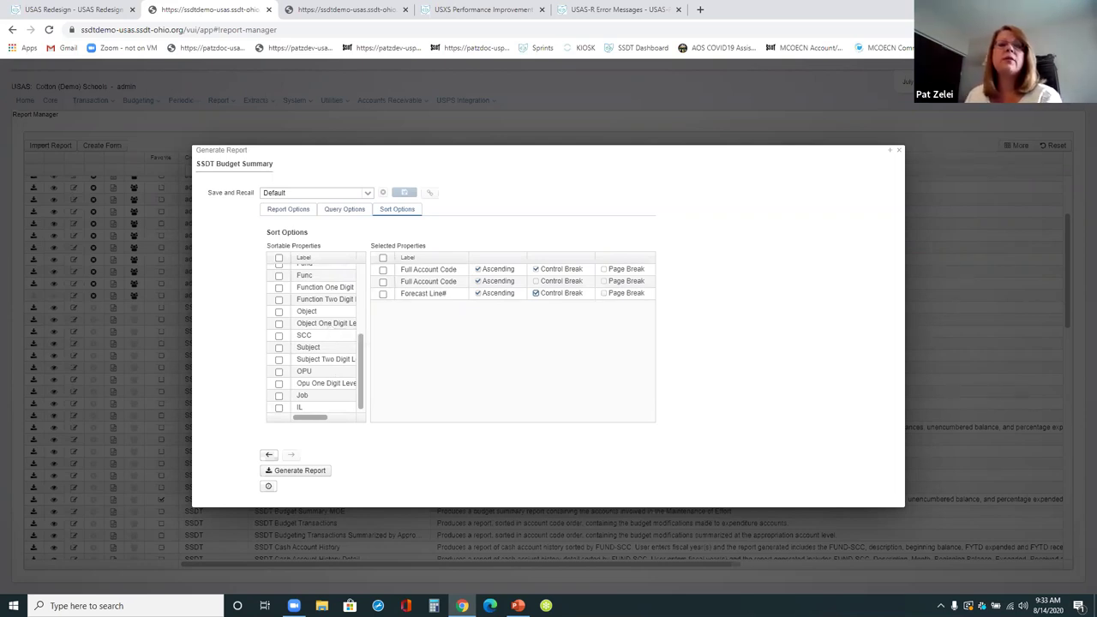
pyautogui.moveTo(332, 323); pyautogui.dragTo(430, 327)
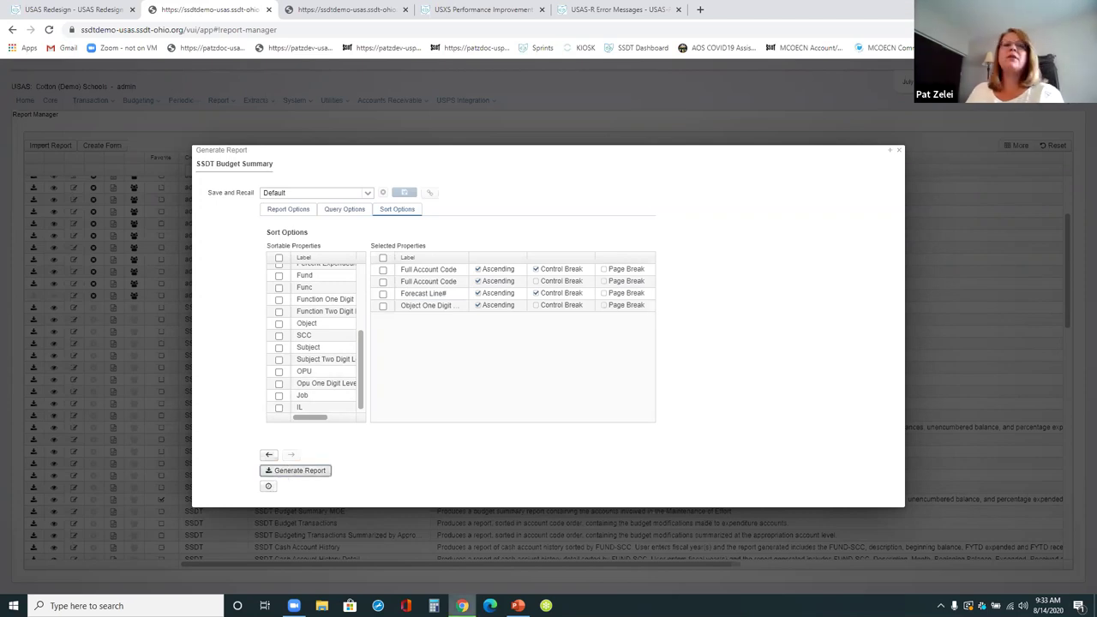
pyautogui.click(295, 471)
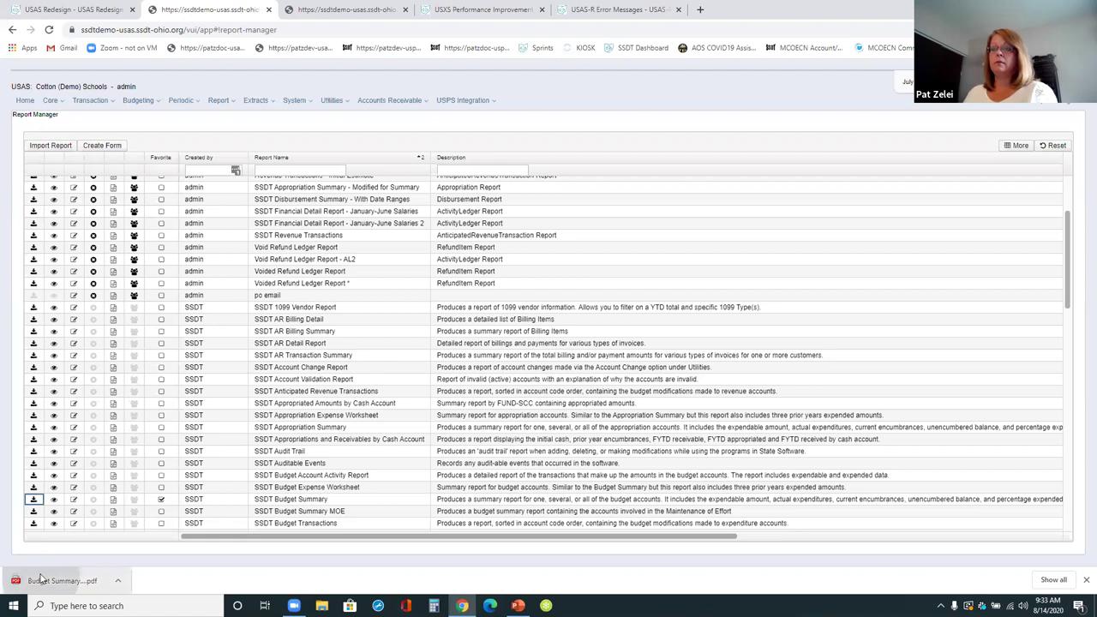
# - Open the Budget Summary PDF and scroll to the Forecast Line# 03.030 Purchased Services break
pyautogui.click(41, 579)
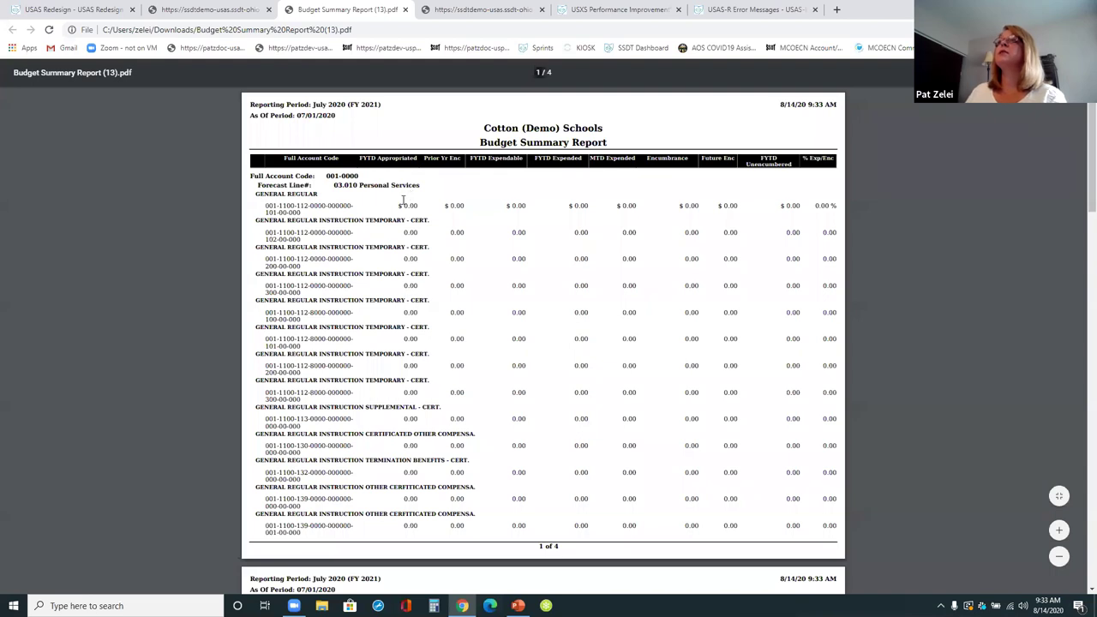
pyautogui.scroll(-2, 442, 262)
pyautogui.scroll(-2, 443, 263)
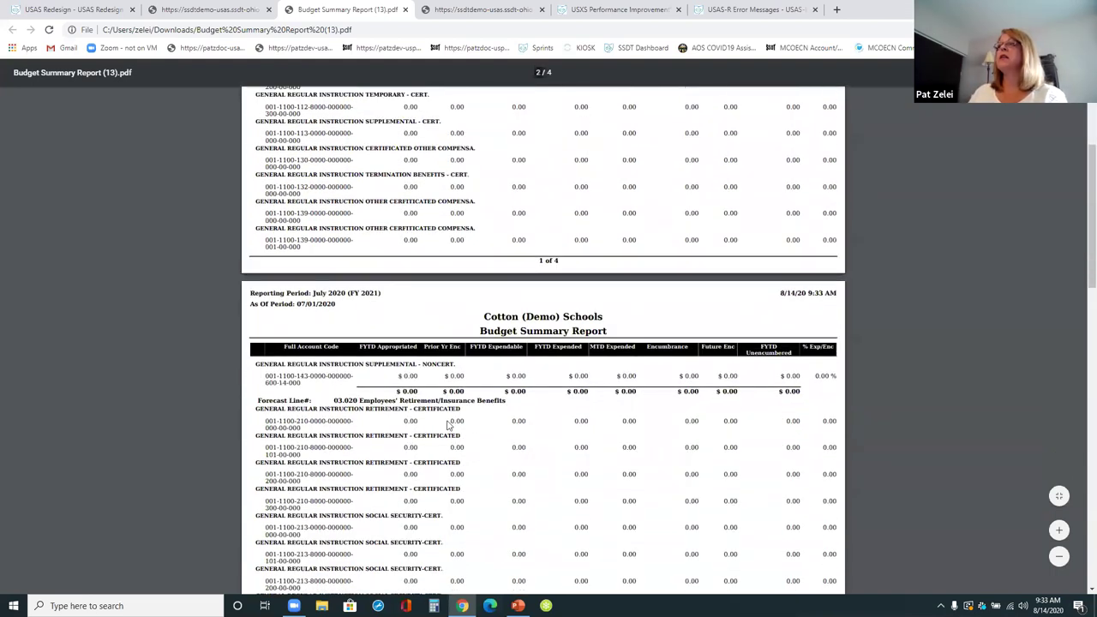
pyautogui.scroll(-3, 497, 411)
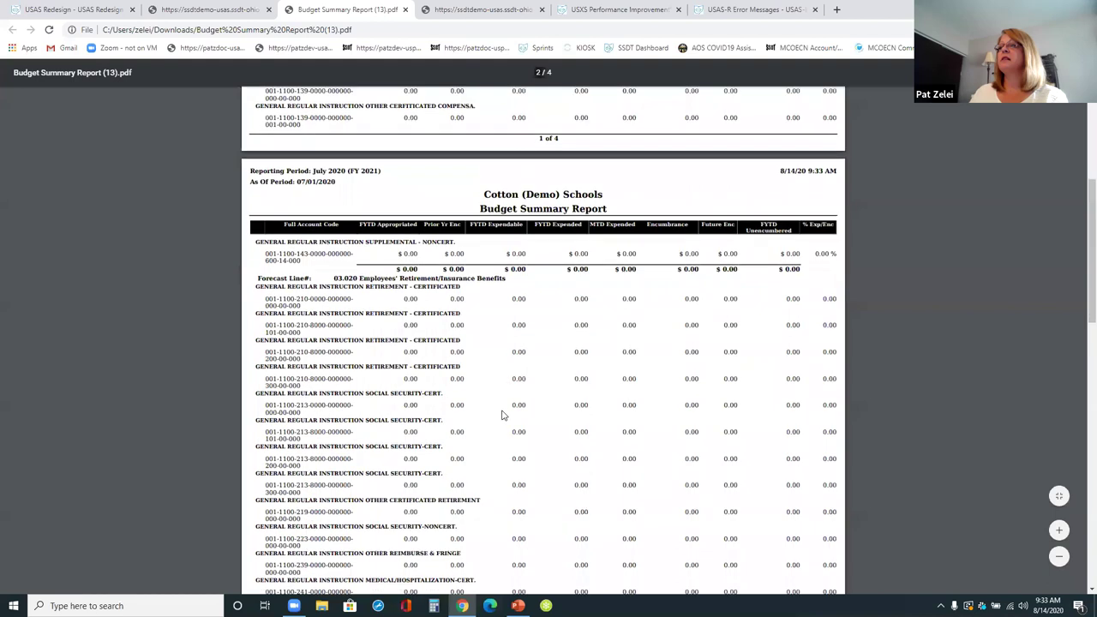
pyautogui.scroll(-5, 503, 415)
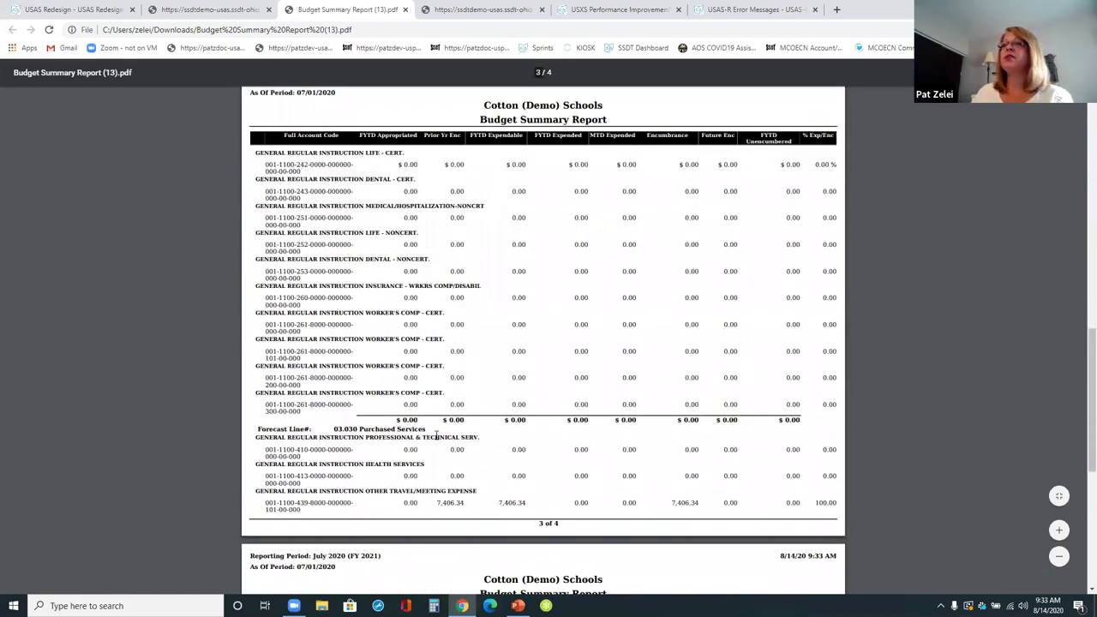
pyautogui.moveTo(377, 431); pyautogui.dragTo(442, 438)
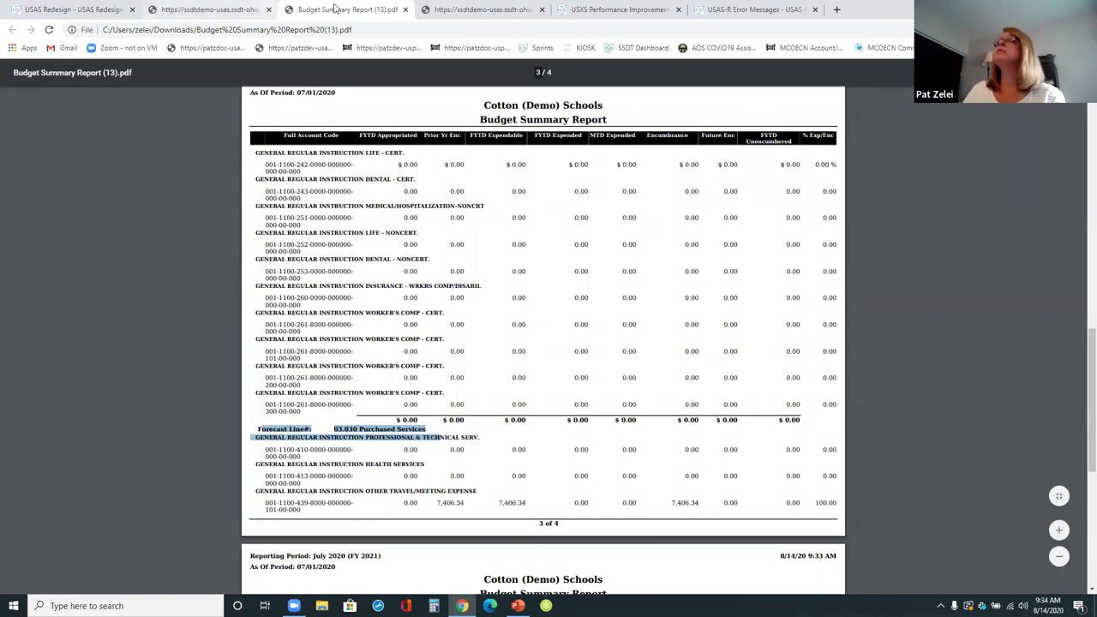
# - Close the Budget Summary PDF tab to get back to Report Manager
pyautogui.click(404, 10)
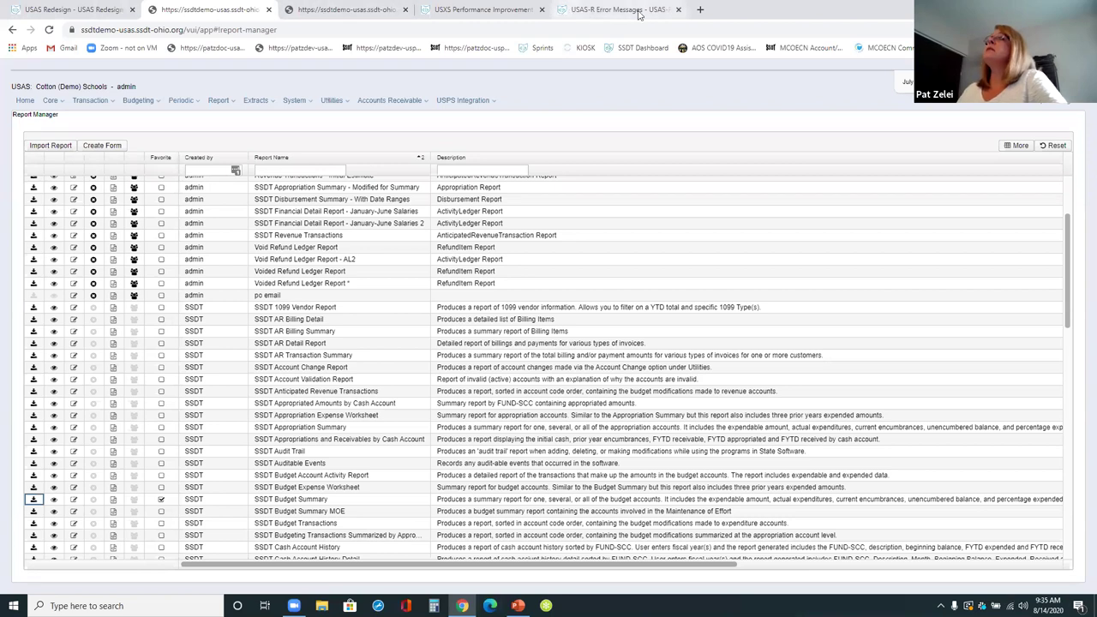
# - Open the SSDT Public Wiki main page in a new tab and close the stray File Explorer window
pyautogui.click(701, 11)
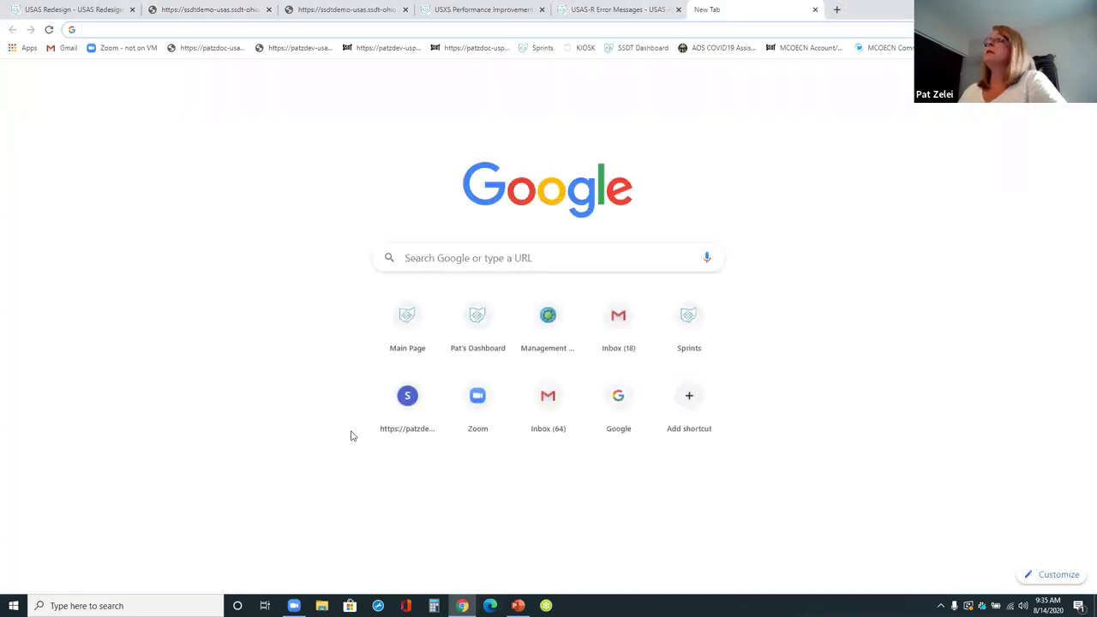
pyautogui.click(423, 333)
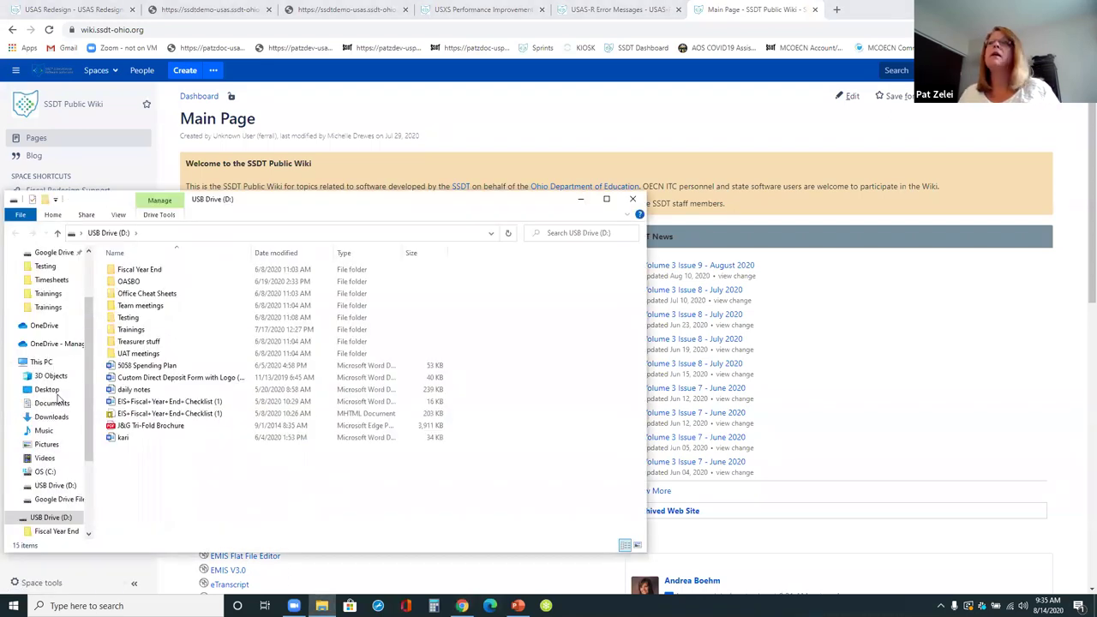
pyautogui.click(631, 202)
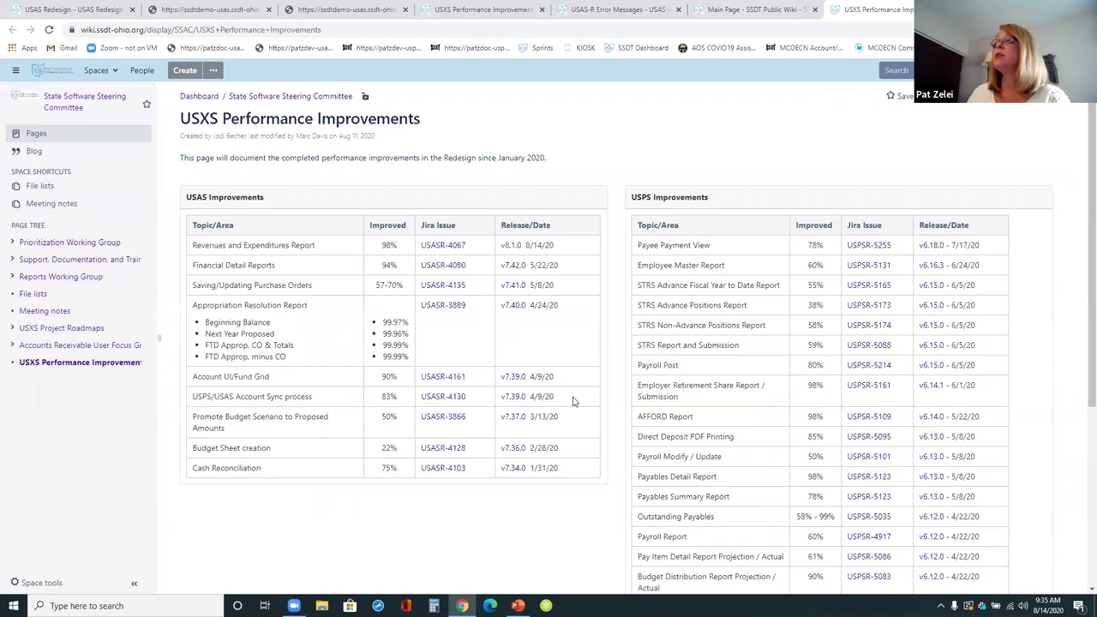
# - Highlight the recent USAS improvement rows up to the Revenues and Expenditures Report's 98% gain, then return to USAS-R
pyautogui.moveTo(574, 399); pyautogui.dragTo(424, 397)
pyautogui.moveTo(325, 391); pyautogui.dragTo(178, 250)
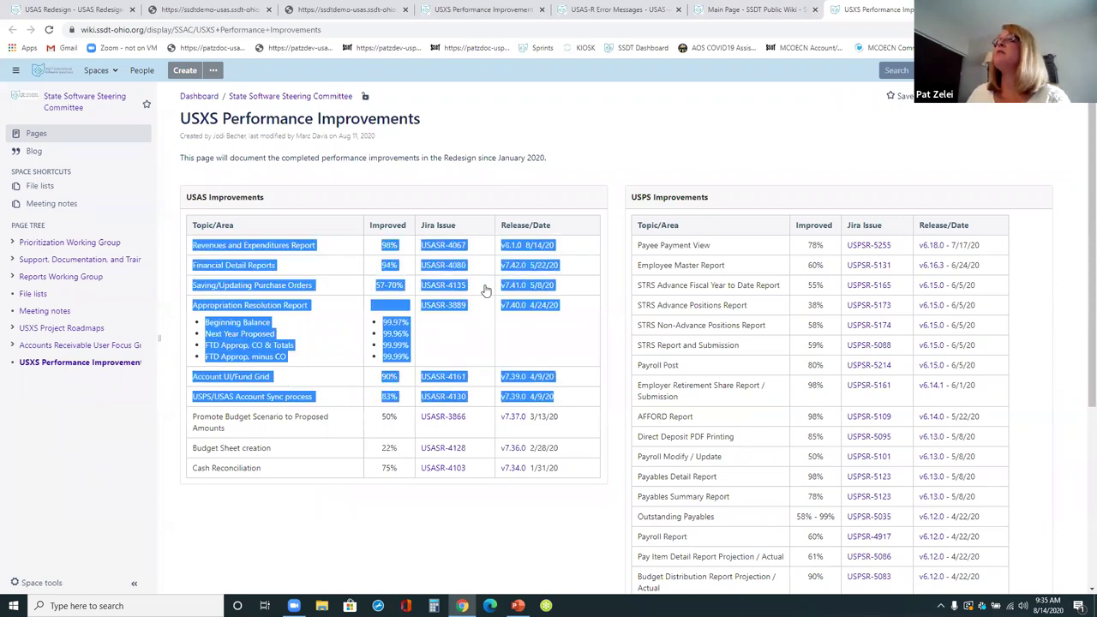
pyautogui.click(578, 377)
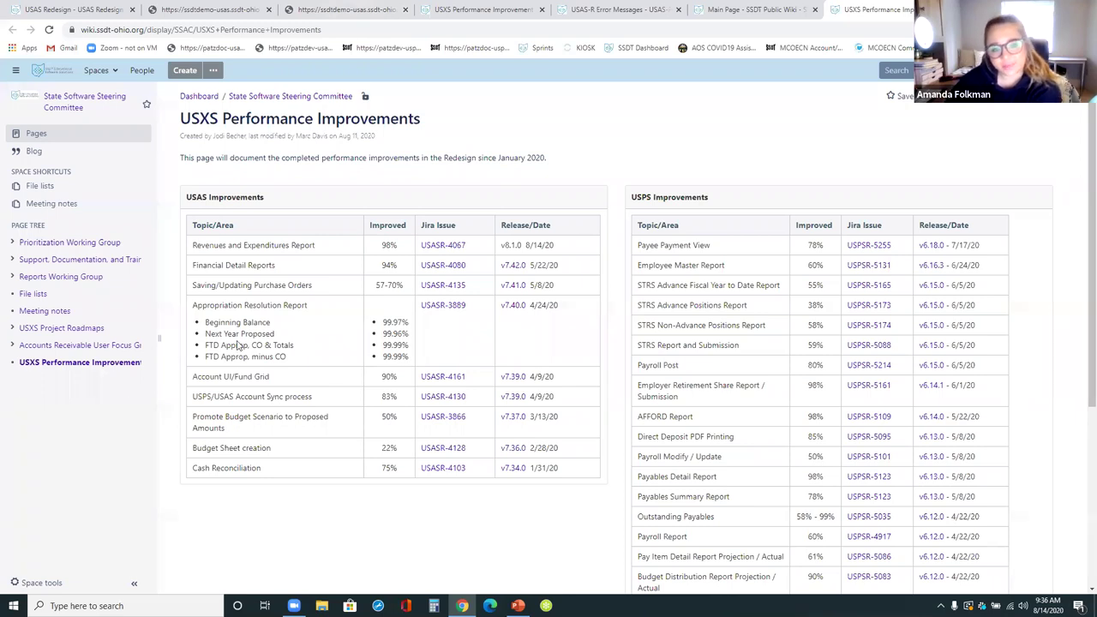
pyautogui.hotkey('ctrl', '2')
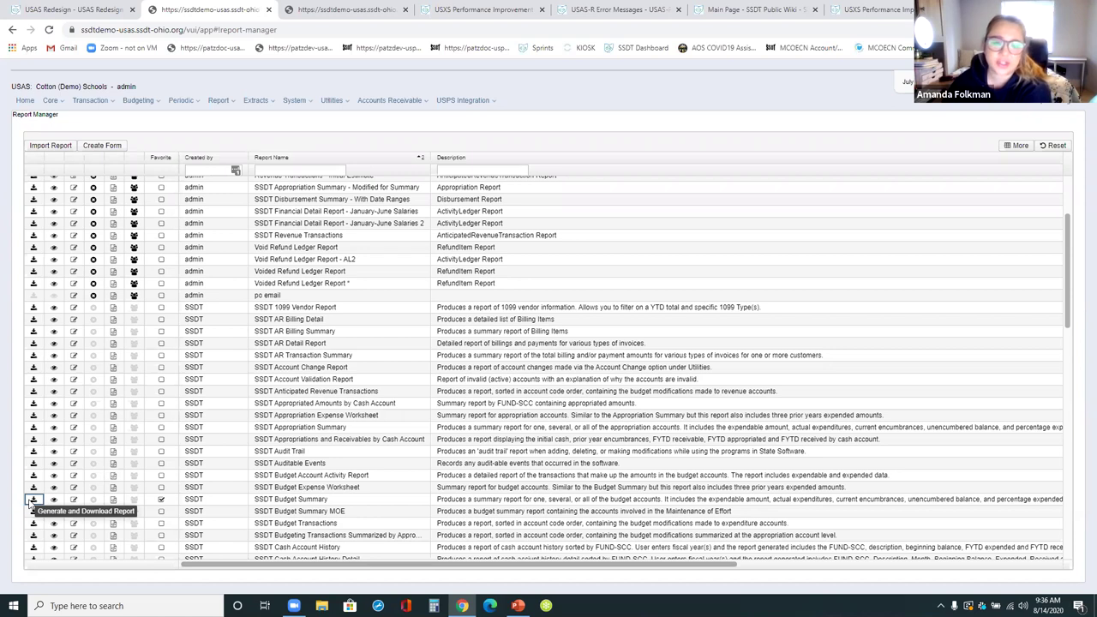
# - Review the SSDT Budget Summary report's Sort Options, then switch to the USPS application window
pyautogui.click(32, 501)
pyautogui.click(398, 211)
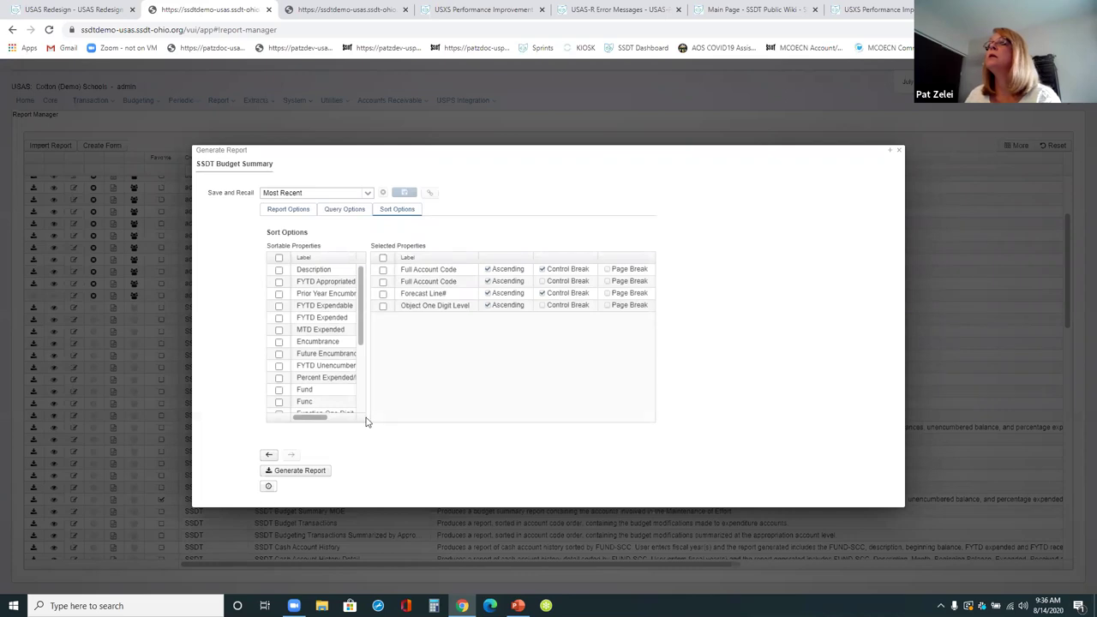
pyautogui.moveTo(363, 348); pyautogui.dragTo(362, 385)
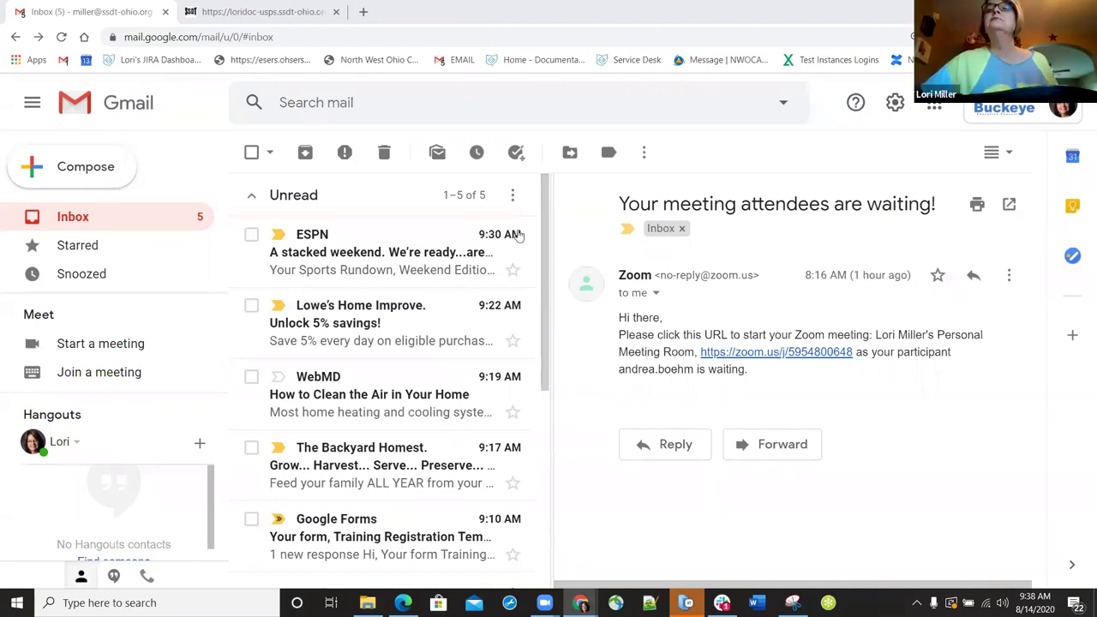
pyautogui.hotkey('alt', 'Tab')
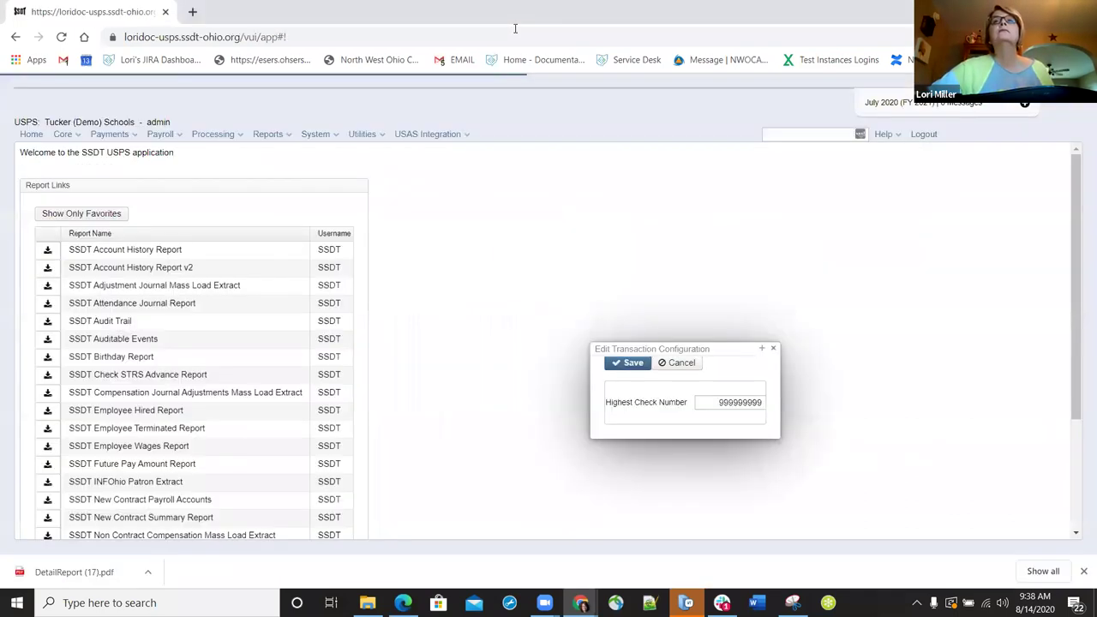
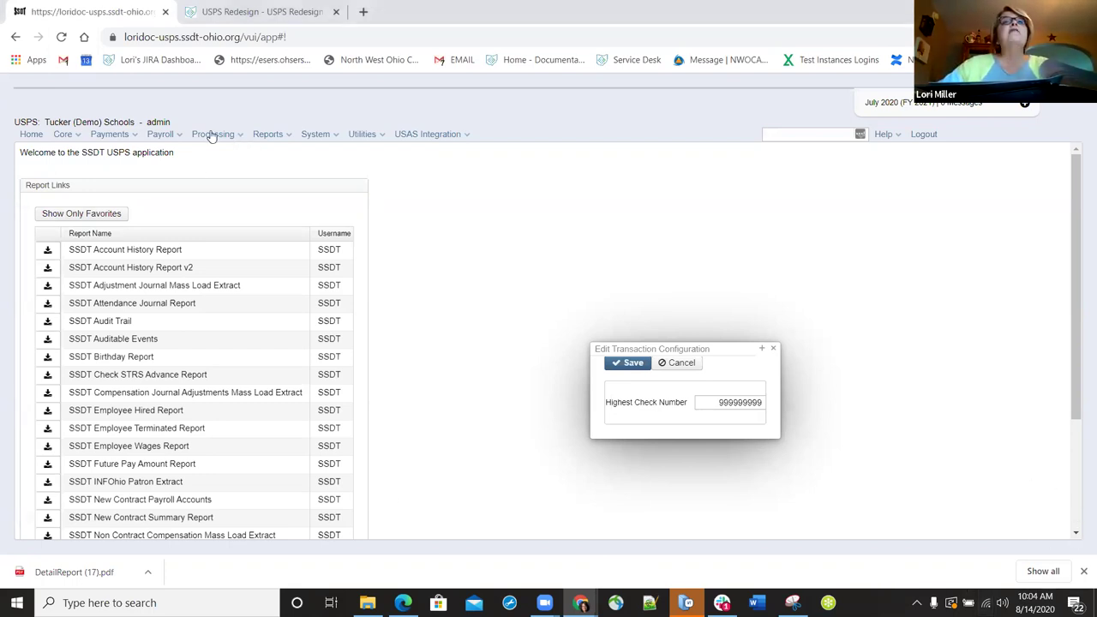
# - Go to Payroll Processing and open the details of the in-progress 07/30/2020 Test payroll
pyautogui.click(172, 137)
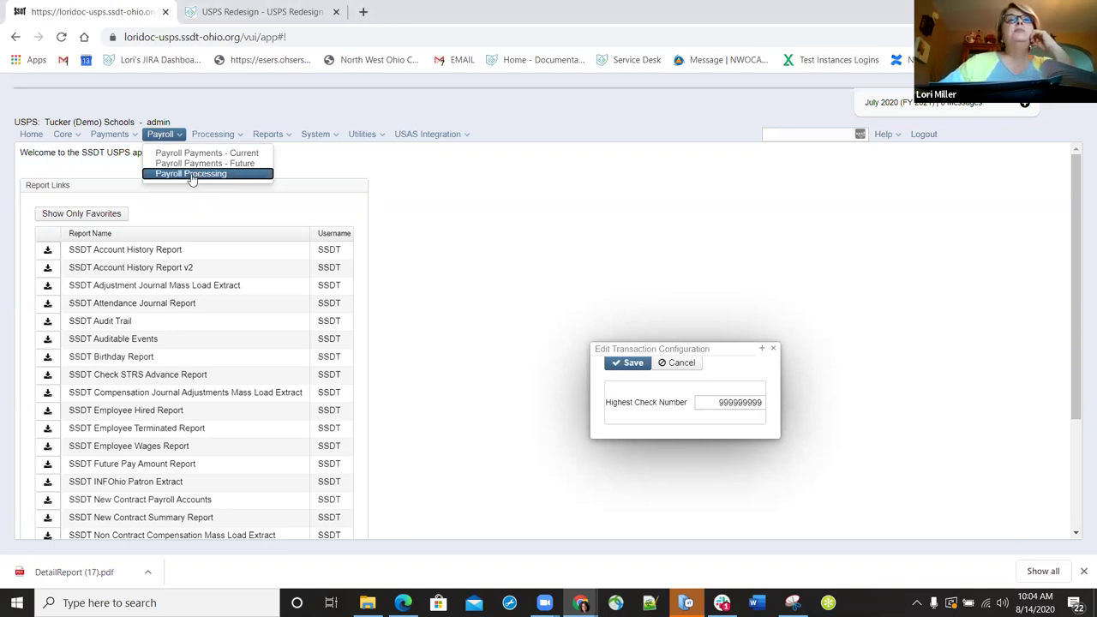
pyautogui.click(192, 174)
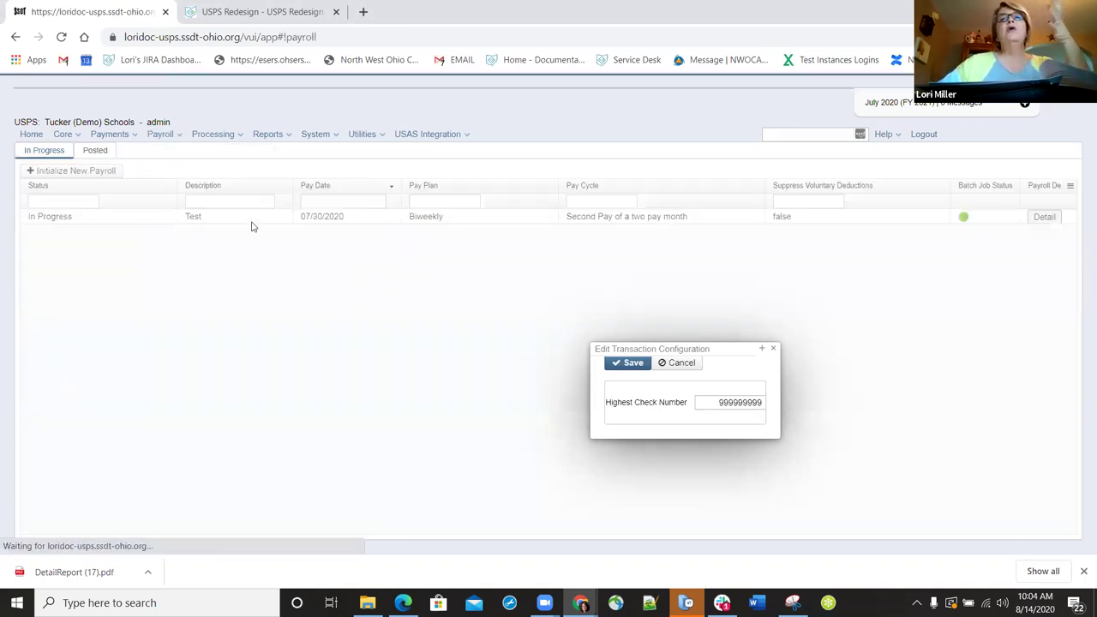
pyautogui.click(1043, 217)
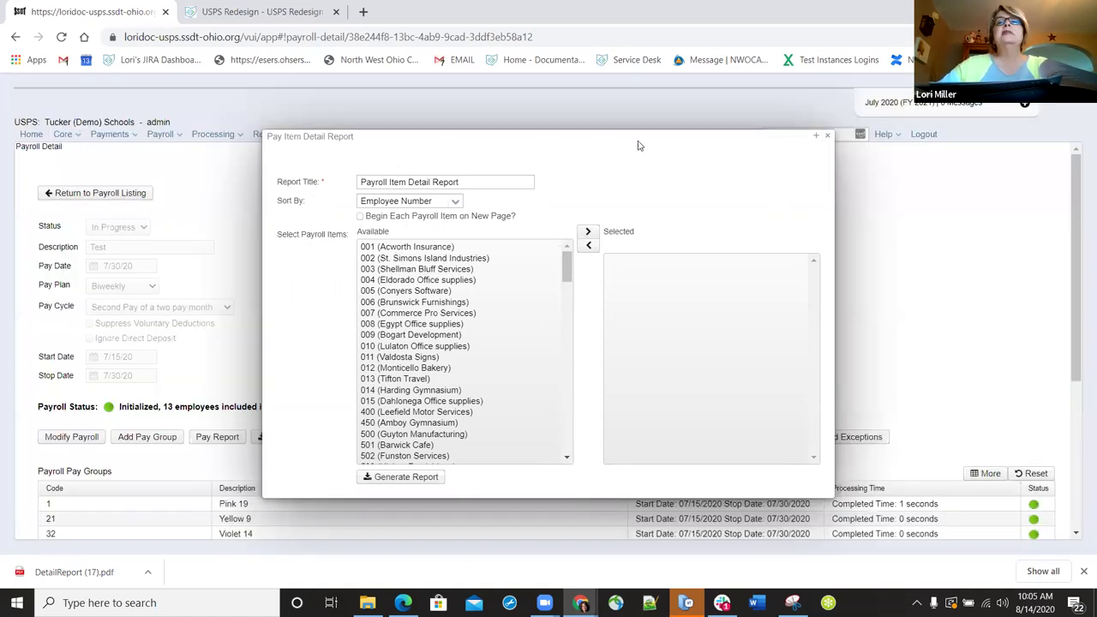
# - Open the dashboard of the employee found by searching 'sm', then go to Benefit Update and Projection
pyautogui.press('Escape')
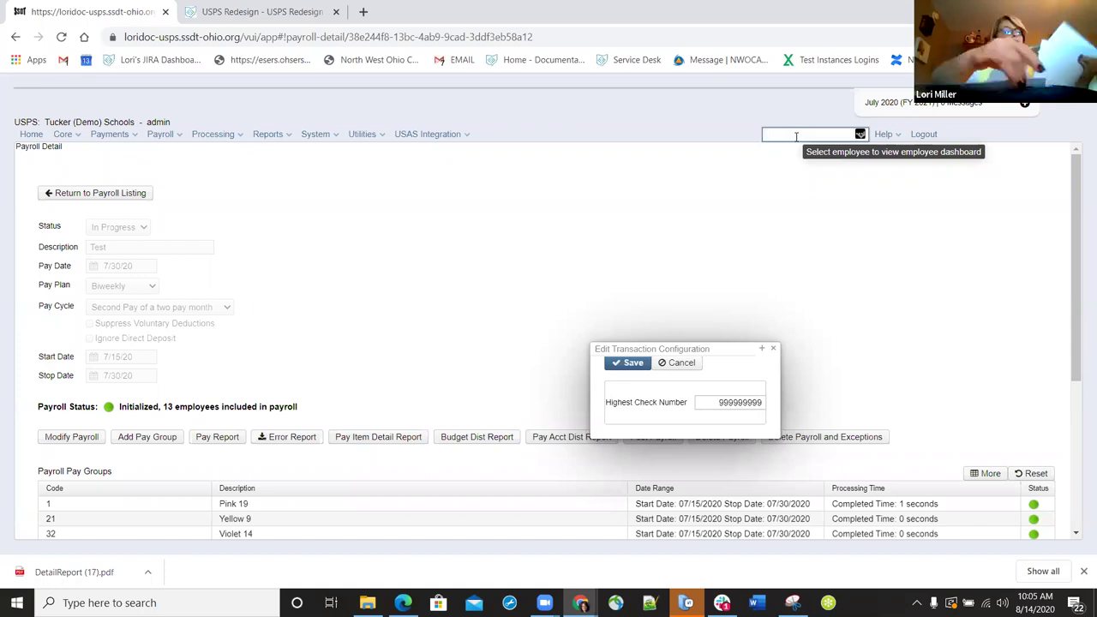
pyautogui.write('sm')
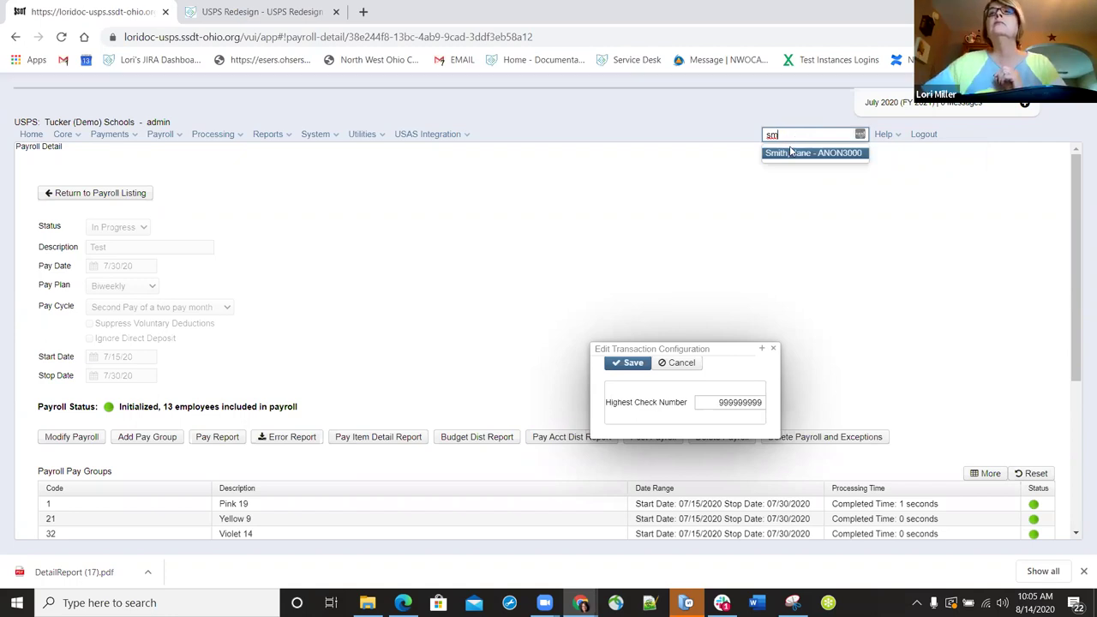
pyautogui.click(789, 153)
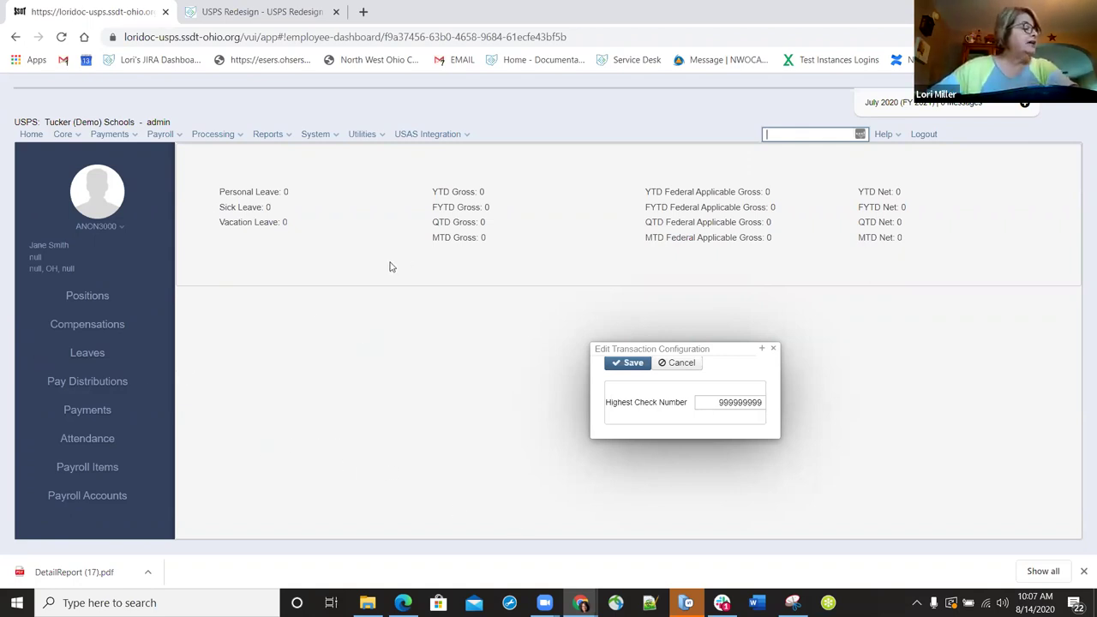
pyautogui.click(238, 142)
pyautogui.click(242, 153)
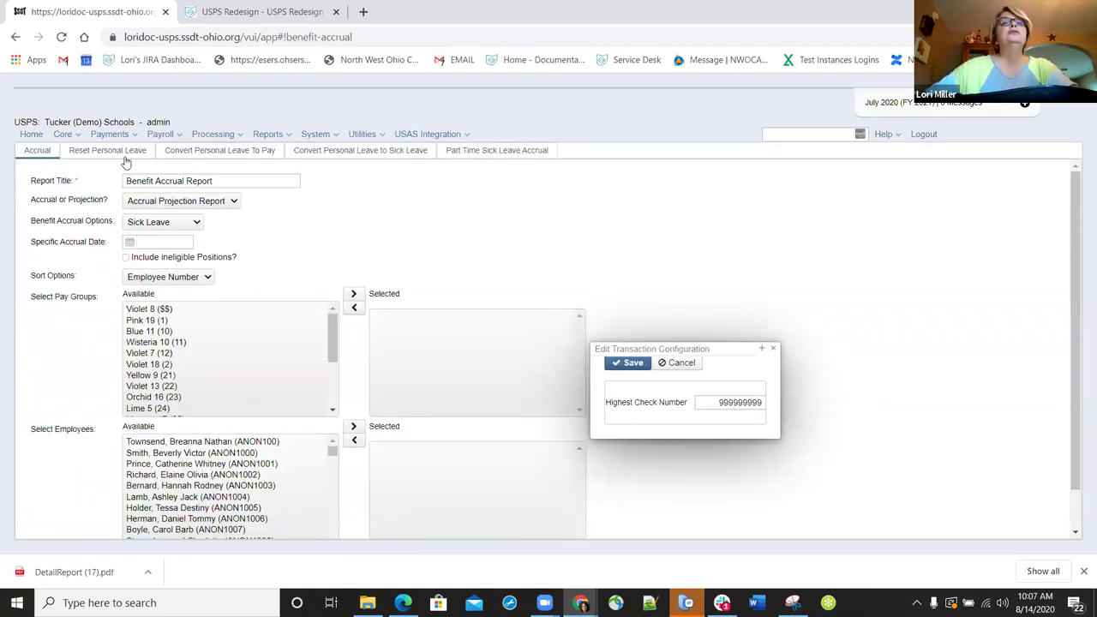
# - Open Process Outstanding Payables and view the Pay Item Config, Payroll Item and Payables Detail listings
pyautogui.click(232, 137)
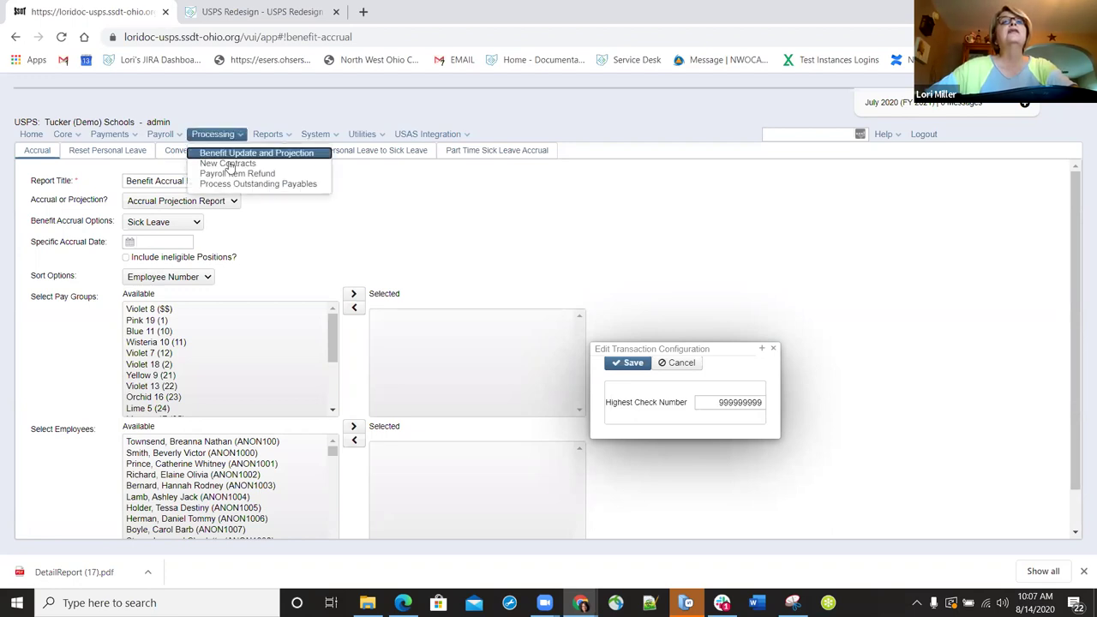
pyautogui.click(228, 163)
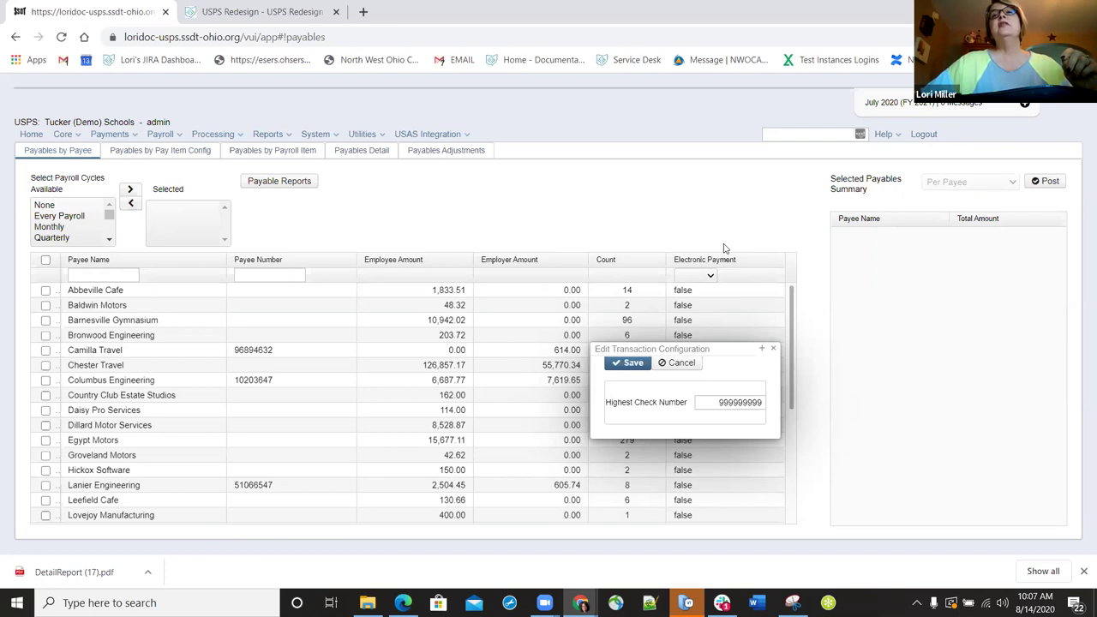
pyautogui.click(171, 151)
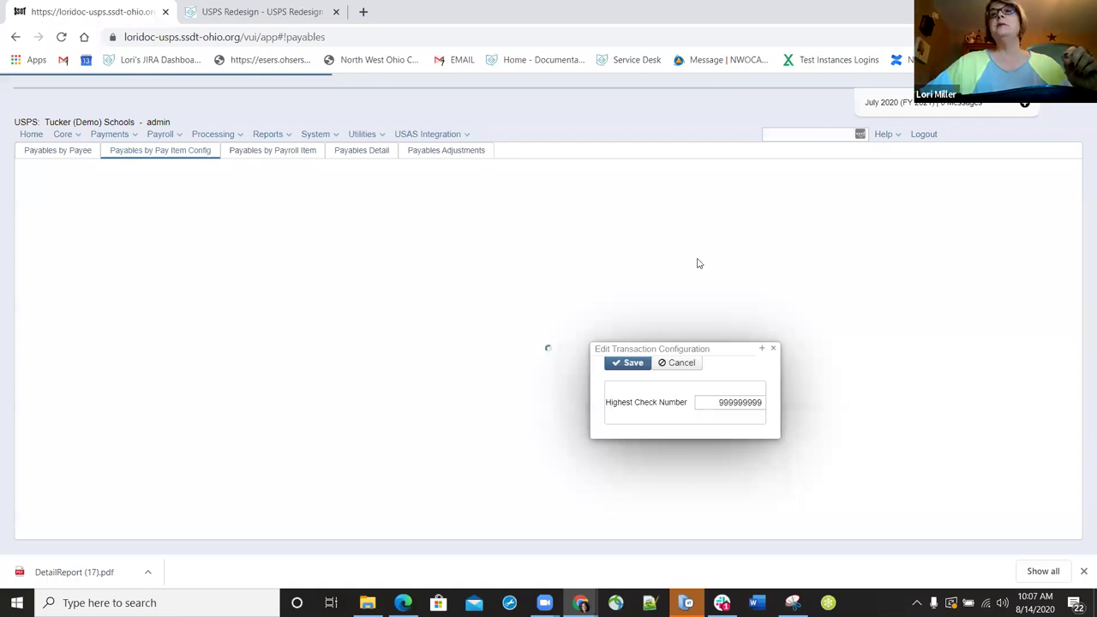
pyautogui.click(286, 152)
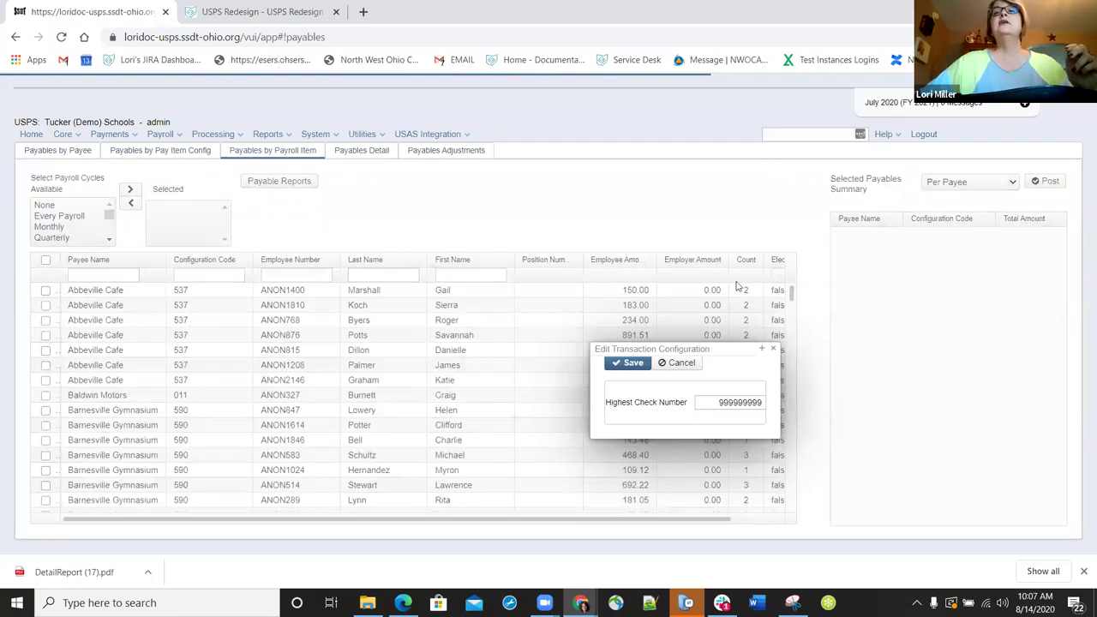
pyautogui.click(345, 154)
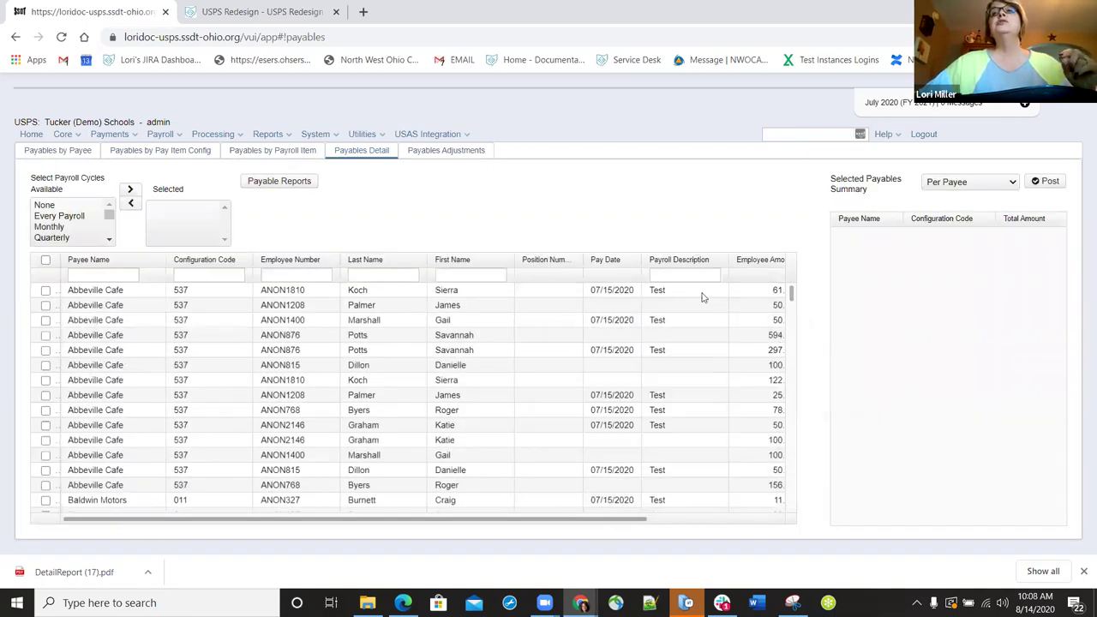
pyautogui.hscroll(3, 744, 413)
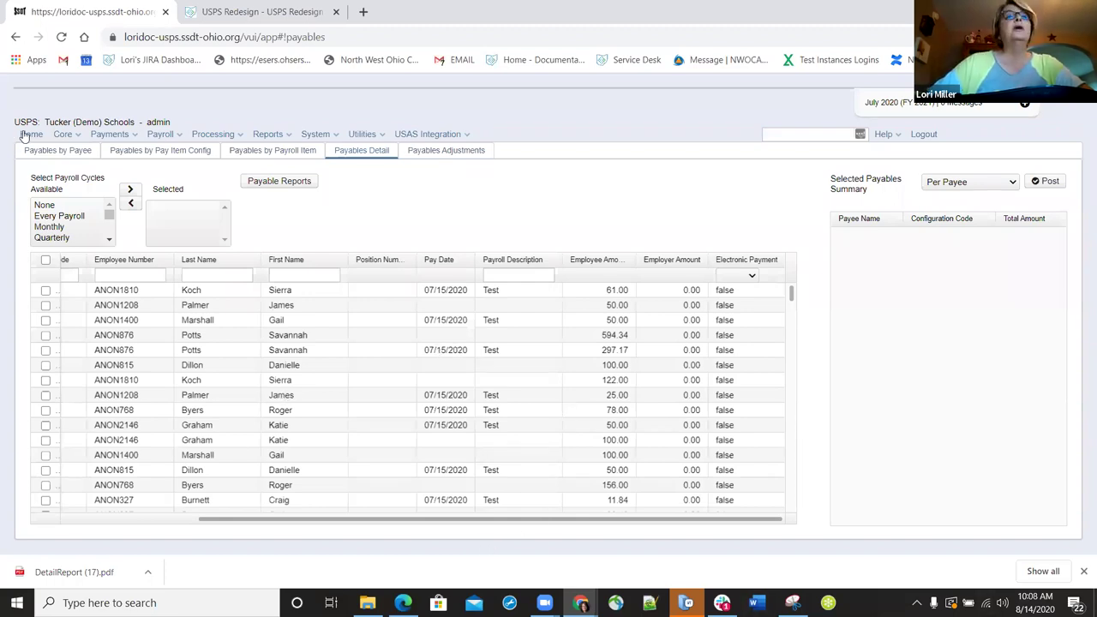
# - Open Core > Payroll Item Configuration to list payroll items like Federal Tax 001 and SERS 400
pyautogui.click(72, 139)
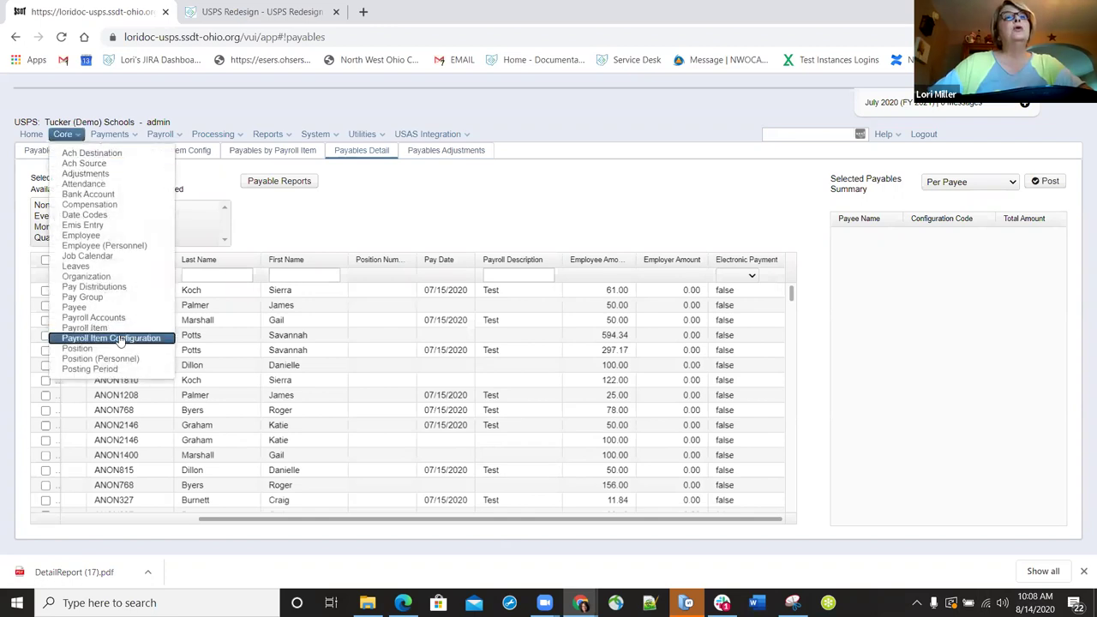
pyautogui.click(120, 339)
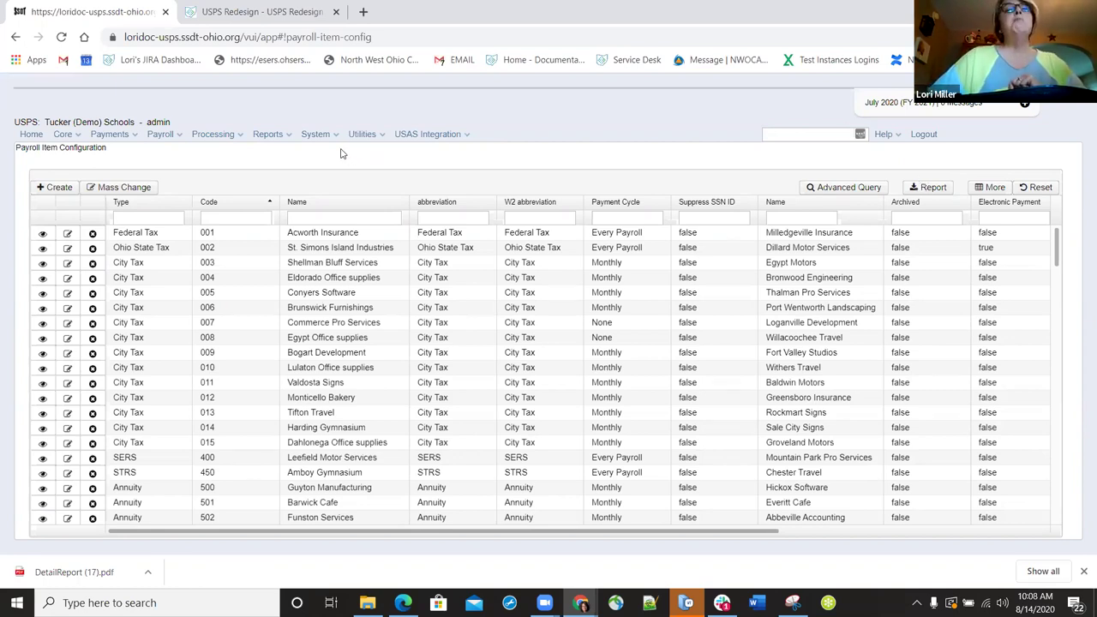
pyautogui.click(282, 134)
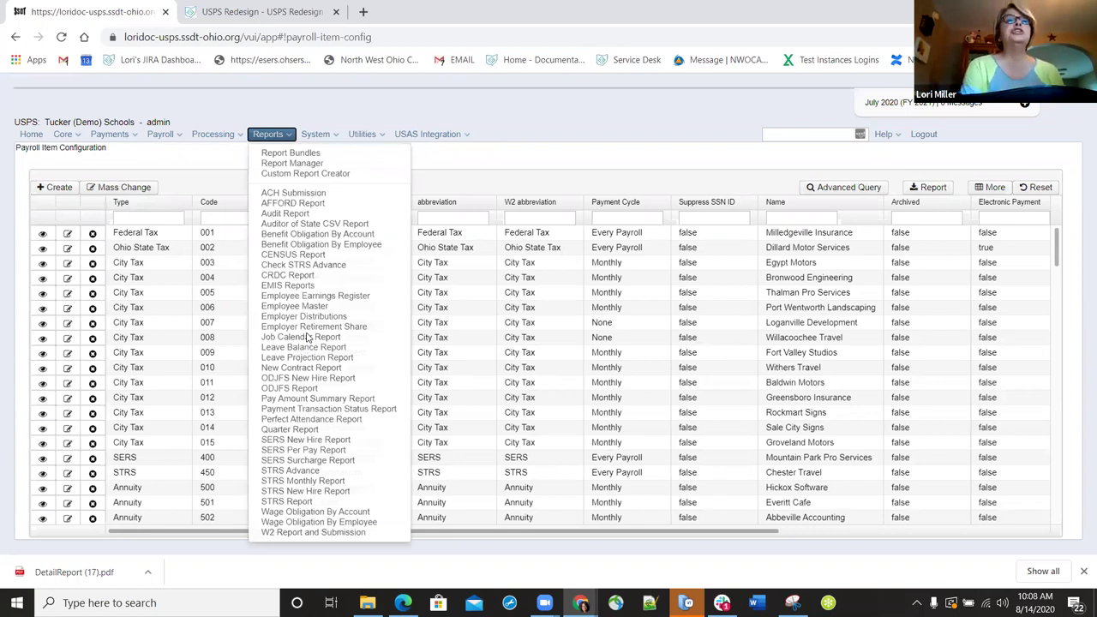
# - Select Job Calendar Report from the Reports list to show its options
pyautogui.press('Down')
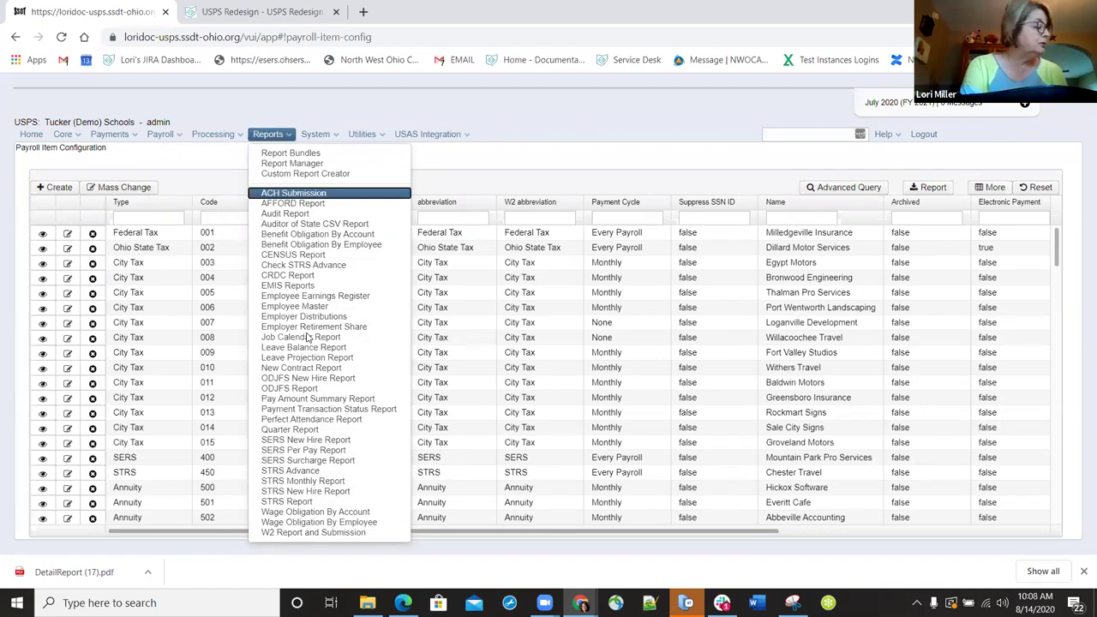
pyautogui.click(306, 338)
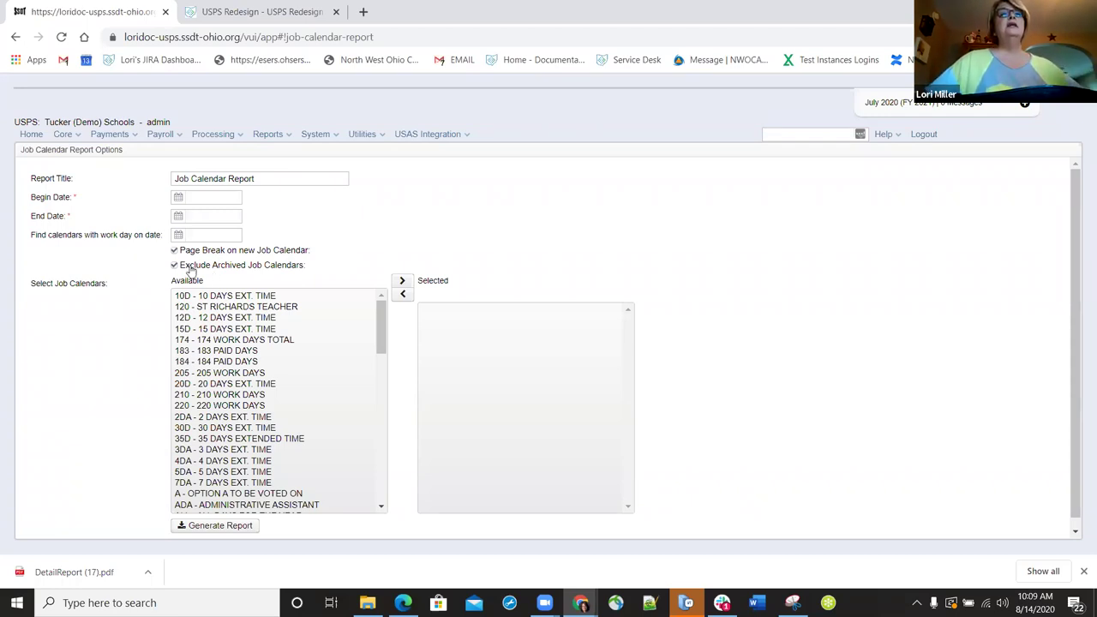
# - Toggle the exclude-archived job calendars option off and back on, then open the saved Employer Distributions Report PDF
pyautogui.click(173, 266)
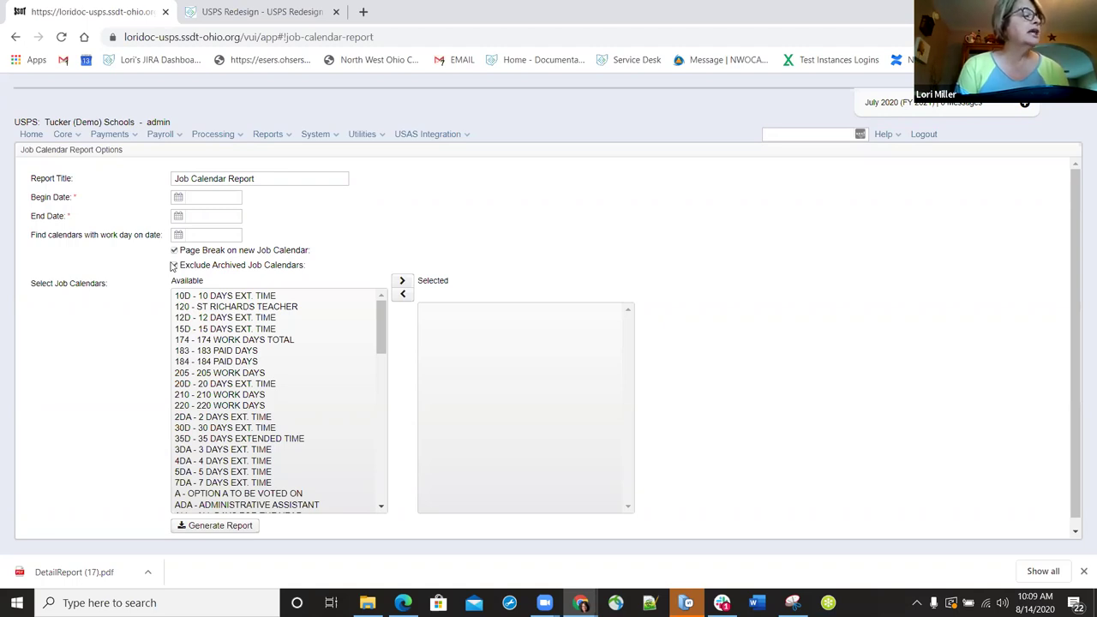
pyautogui.click(173, 265)
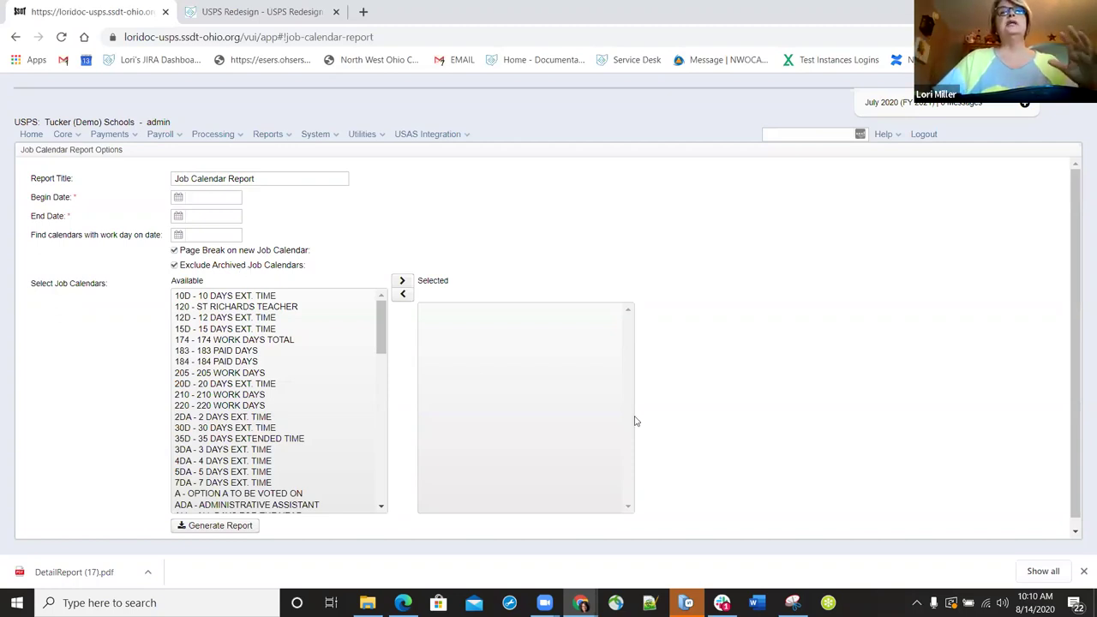
pyautogui.moveTo(635, 419)
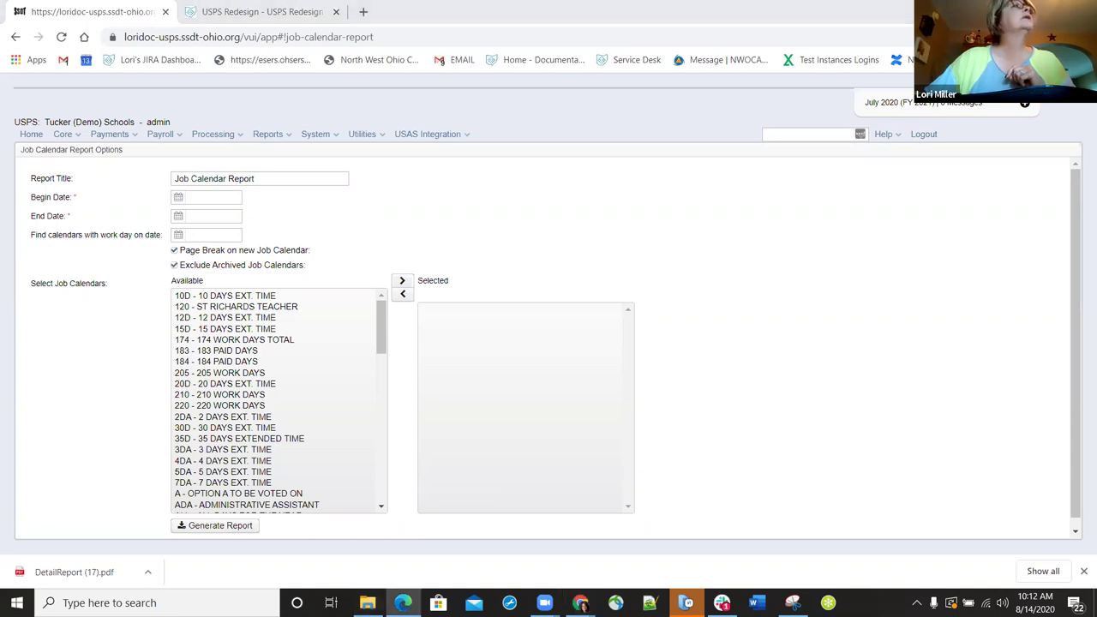
pyautogui.click(403, 602)
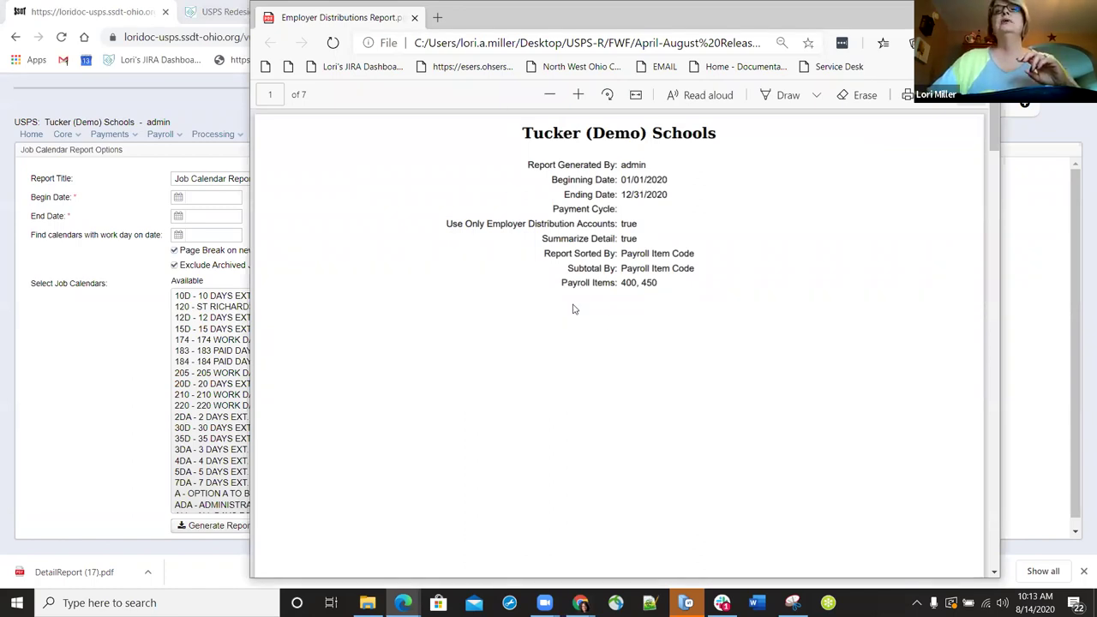
# - Jump to the last page of the Employer Distributions Report PDF and scroll up to Report Totals
pyautogui.scroll(-1, 572, 314)
pyautogui.press('End')
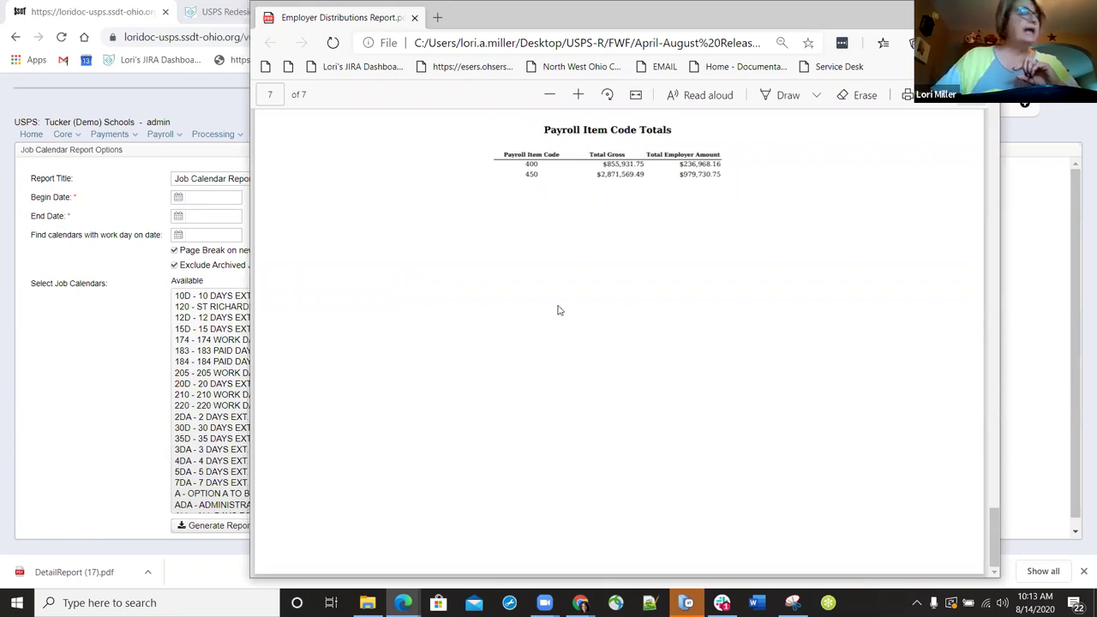
pyautogui.scroll(3, 557, 309)
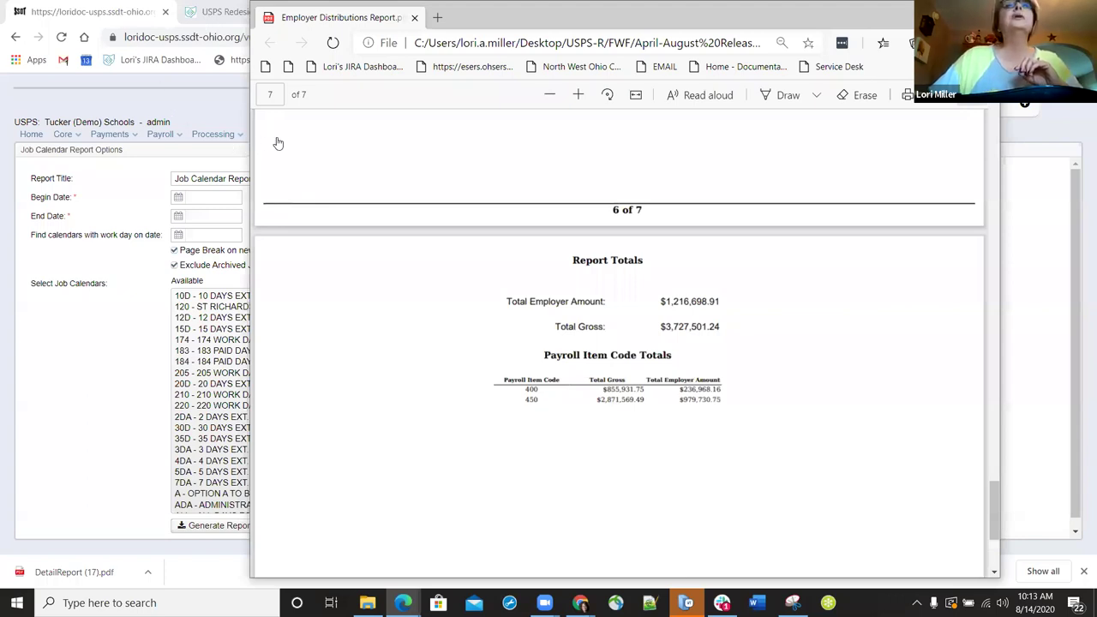
pyautogui.scroll(10, 279, 148)
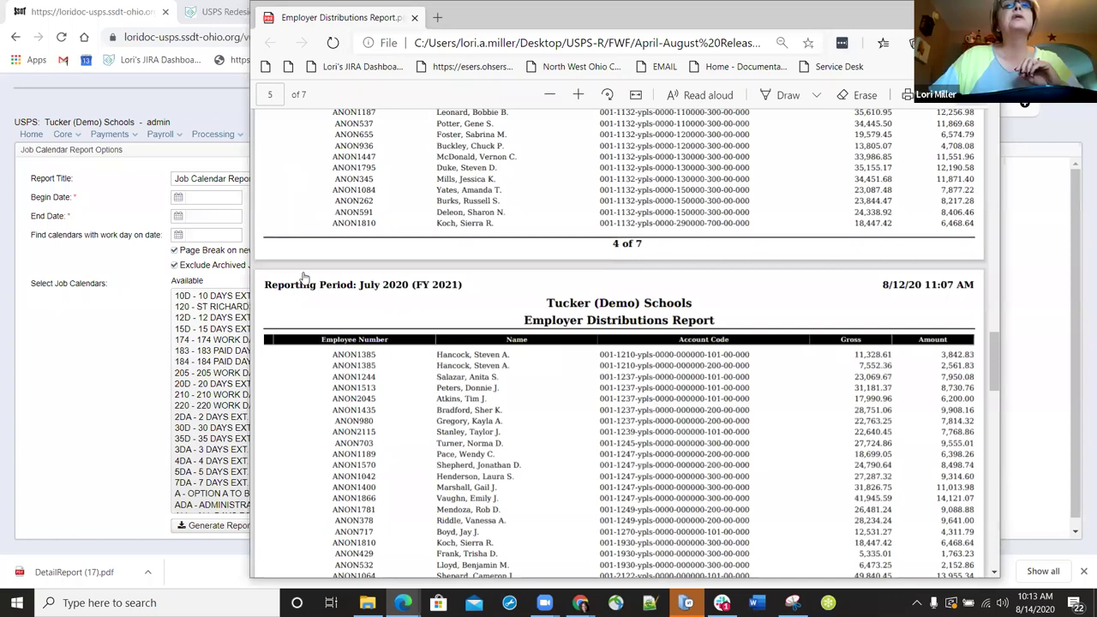
# - Open the Employer Distributions report options, keeping PDF format and Payroll Item Code sorting and subtotals
pyautogui.hotkey('alt', 'Tab')
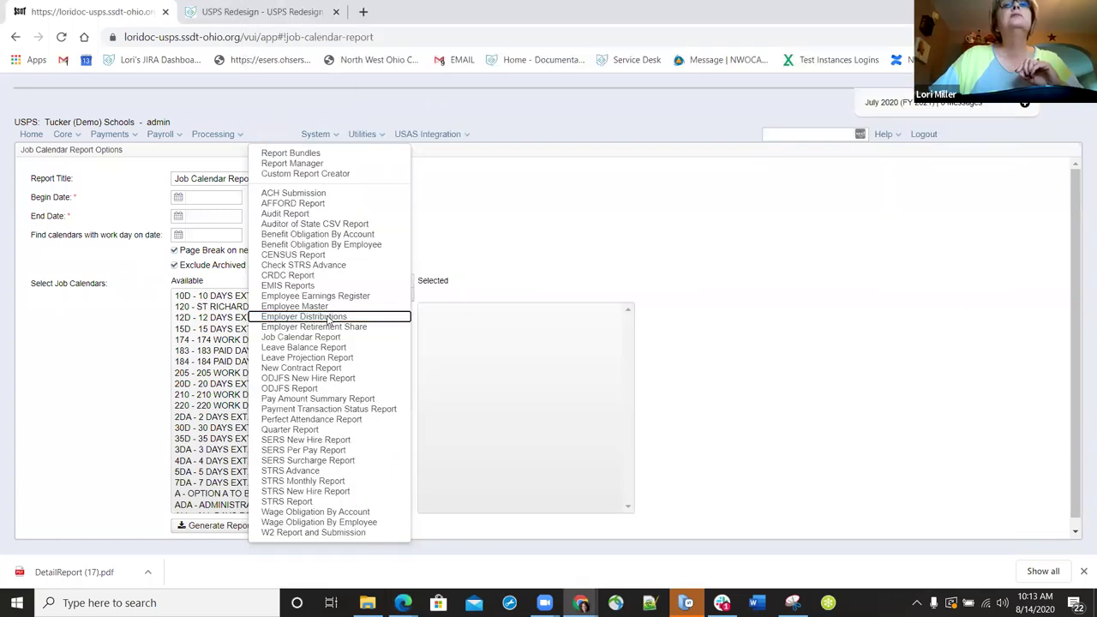
pyautogui.click(328, 317)
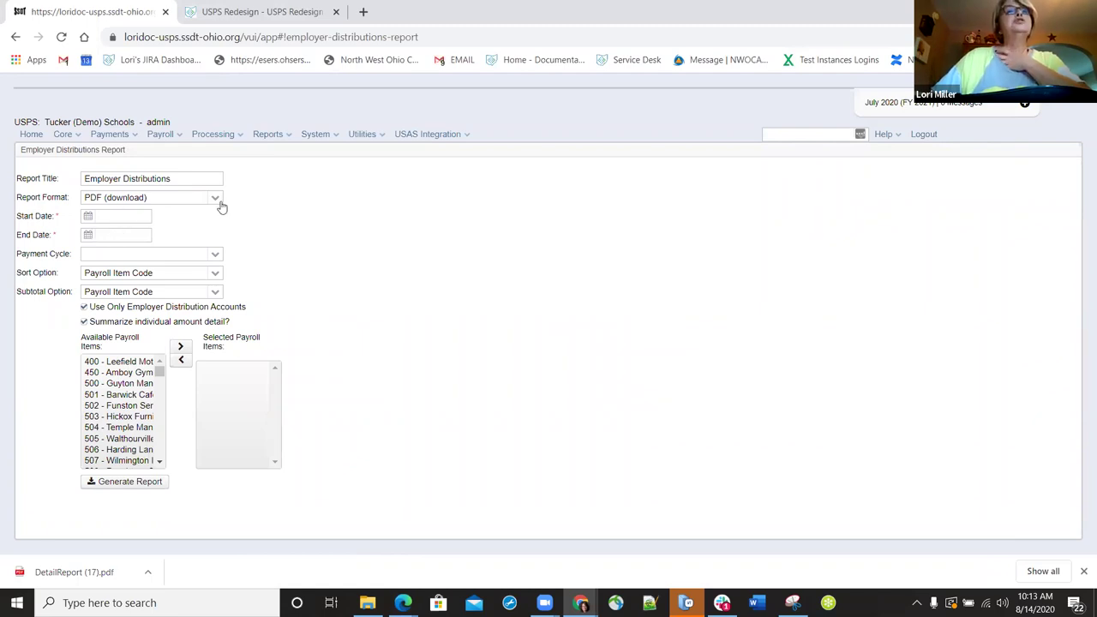
pyautogui.click(215, 198)
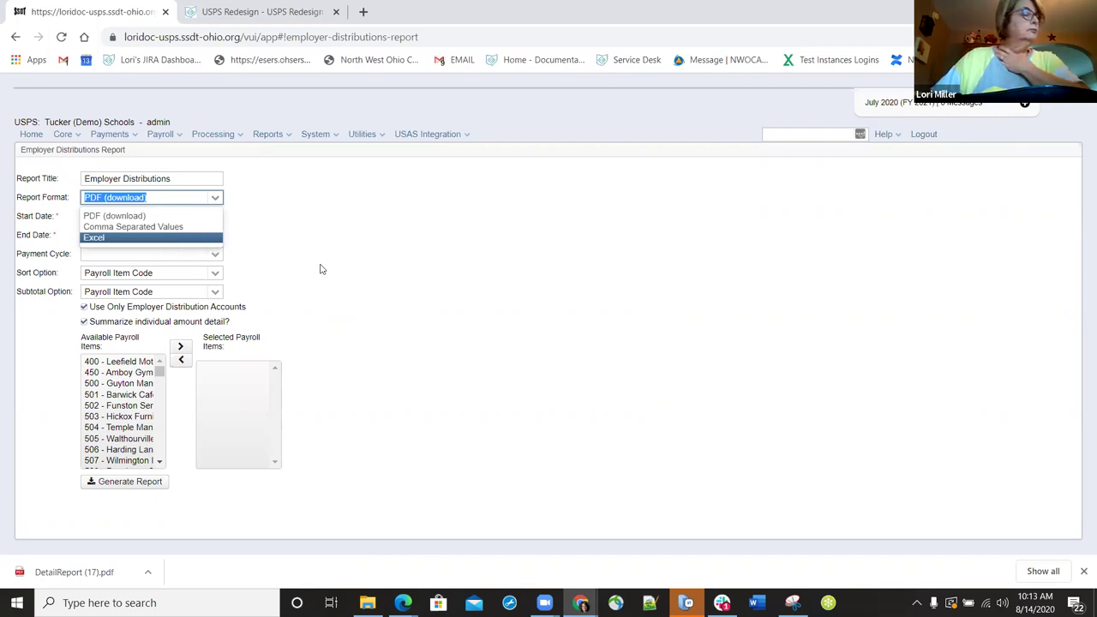
pyautogui.click(353, 334)
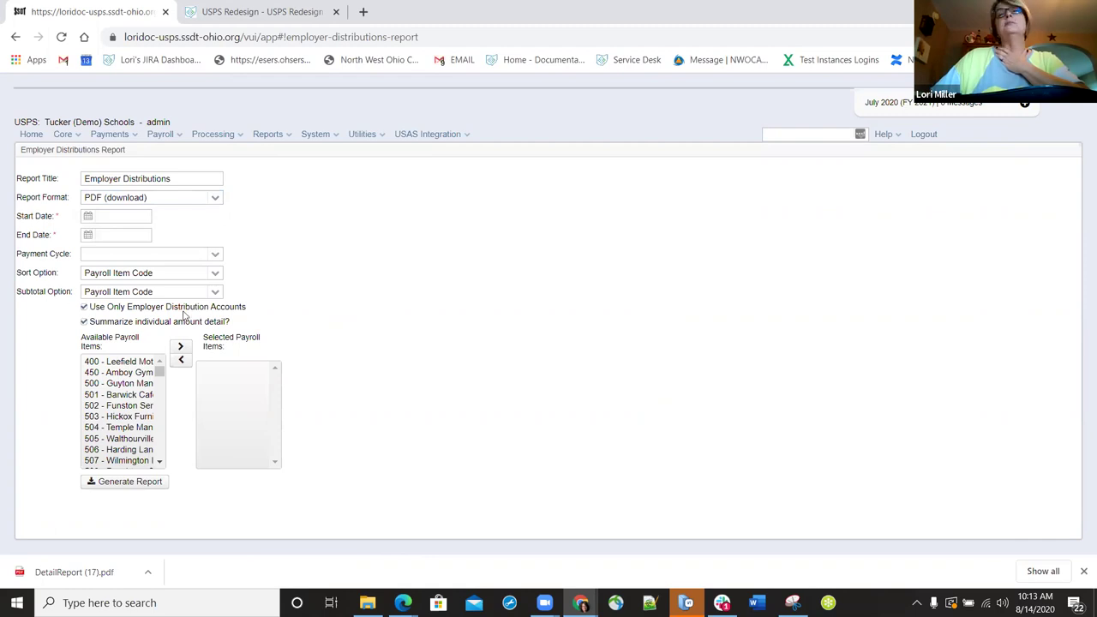
pyautogui.click(214, 274)
pyautogui.click(214, 279)
pyautogui.click(216, 293)
pyautogui.click(215, 293)
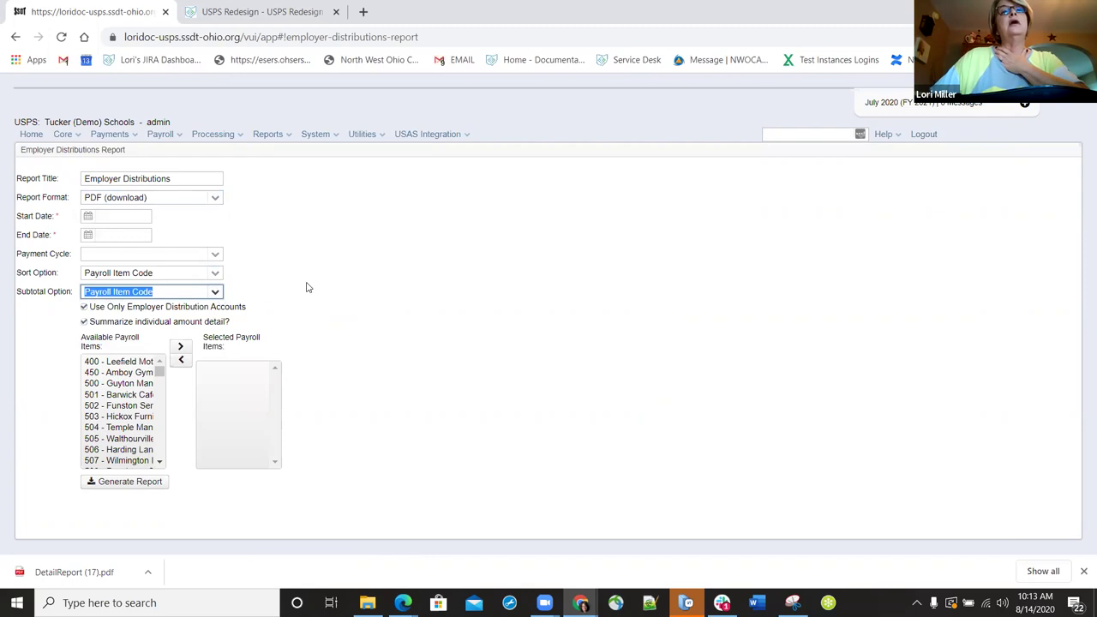
pyautogui.click(481, 365)
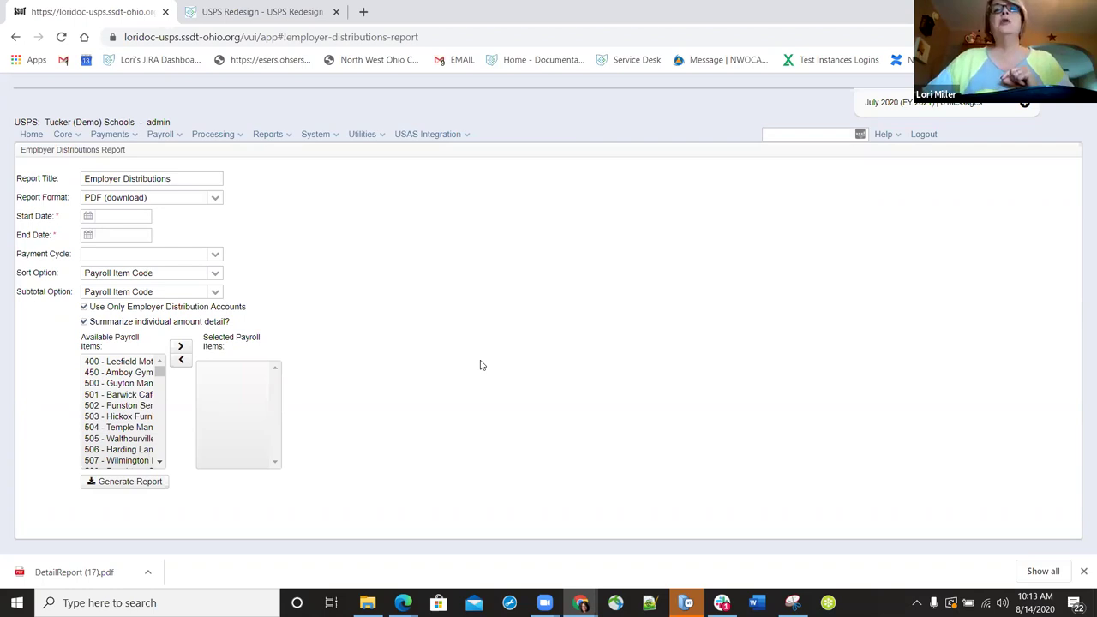
# - Open USAS Integration > Employer Distributions Submission and scroll down to the Payroll Payments grid
pyautogui.click(469, 135)
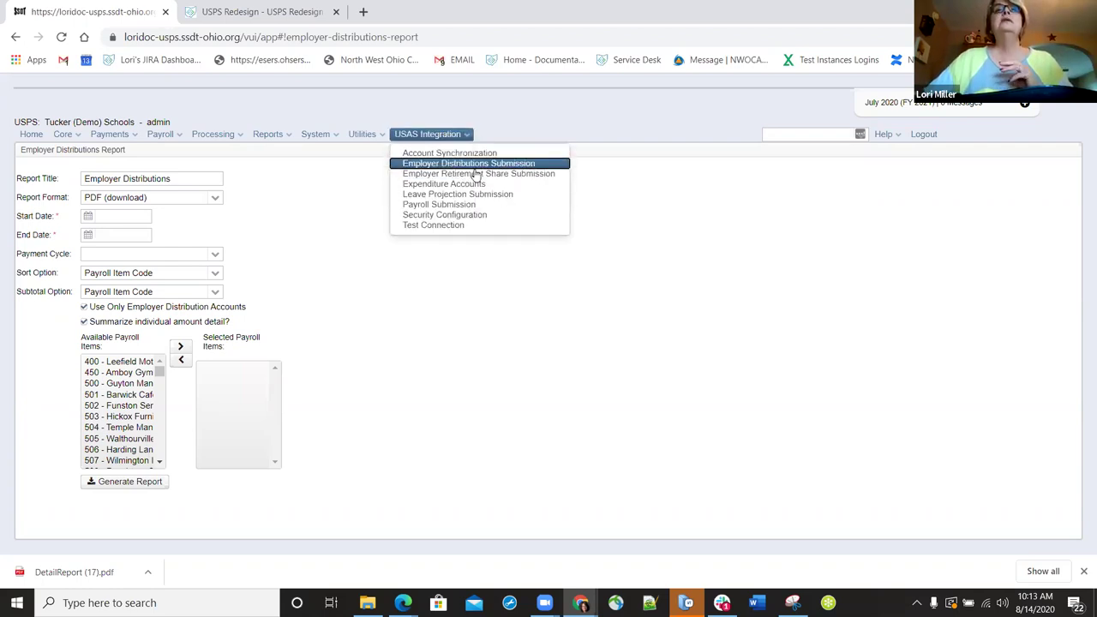
pyautogui.click(479, 165)
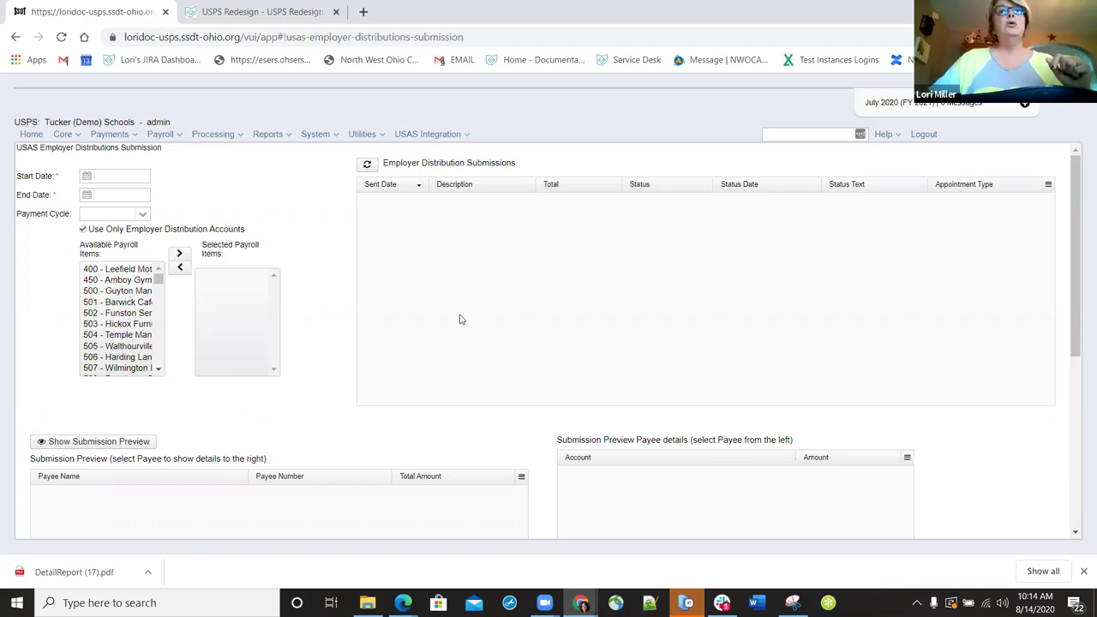
pyautogui.scroll(-3, 454, 321)
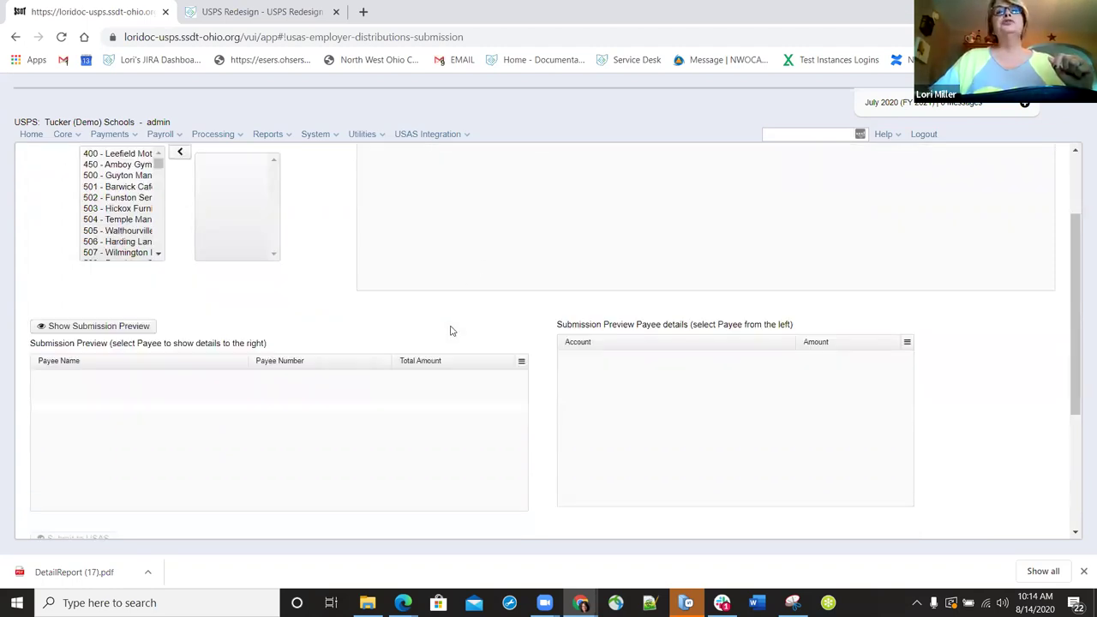
pyautogui.scroll(-3, 452, 330)
pyautogui.scroll(-3, 457, 340)
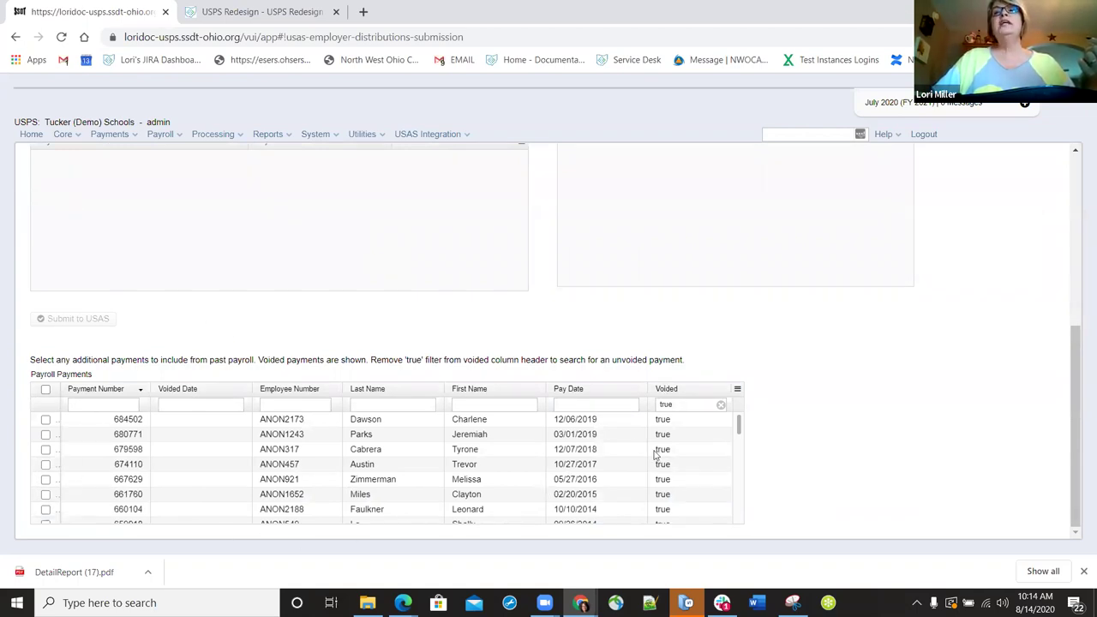
# - Mark voided payments 684502 and 680771 for inclusion in the submission
pyautogui.click(45, 420)
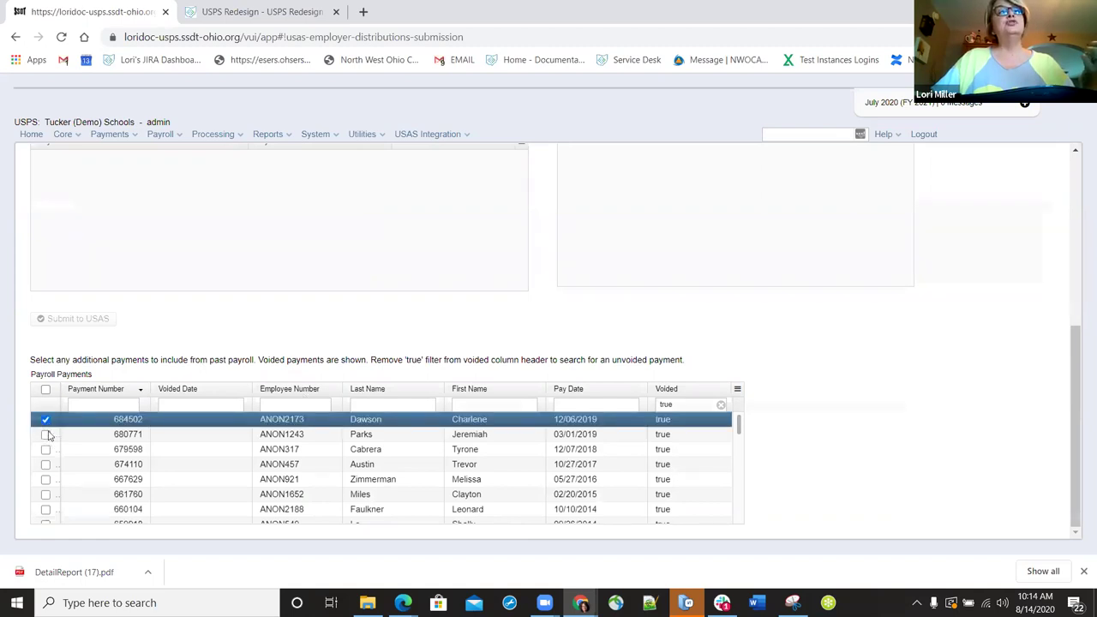
pyautogui.hotkey('shift', 'Down')
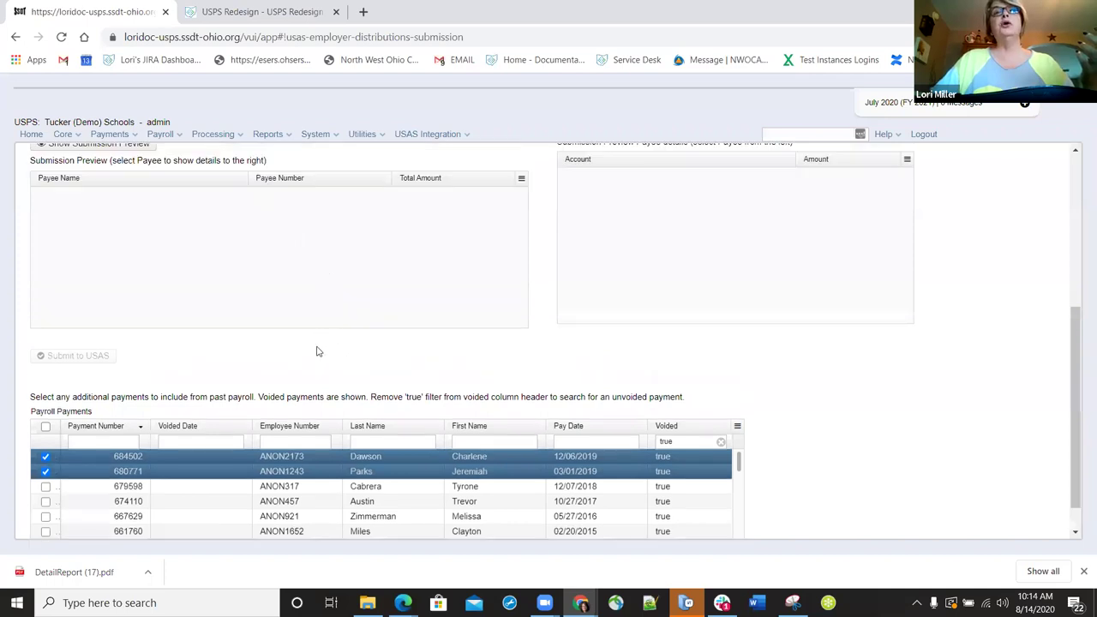
pyautogui.scroll(-1, 318, 351)
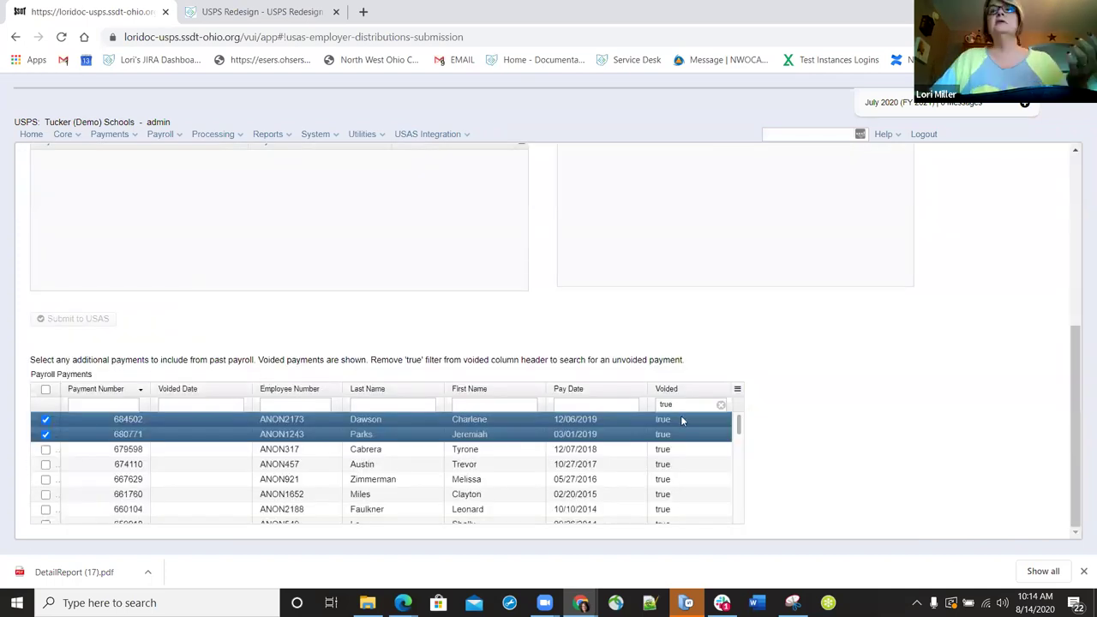
# - Change the Voided column filter from 'true' to 'false', browse the unvoided payments, then clear the filter
pyautogui.click(657, 404)
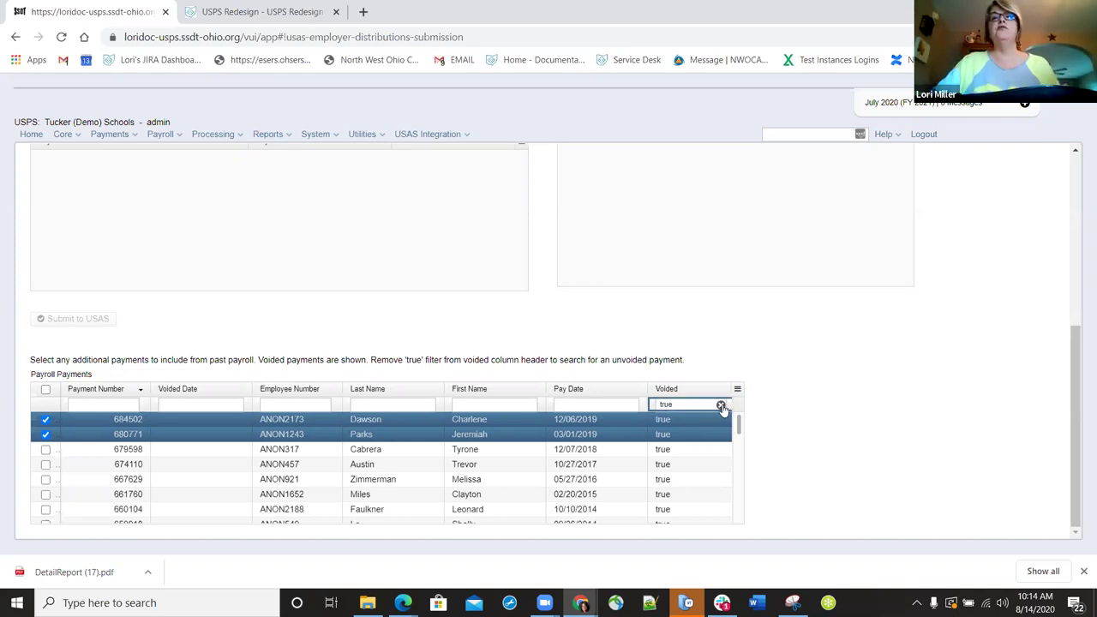
pyautogui.press('BackSpace')
pyautogui.press('BackSpace')
pyautogui.press('BackSpace')
pyautogui.press('BackSpace')
pyautogui.write('false')
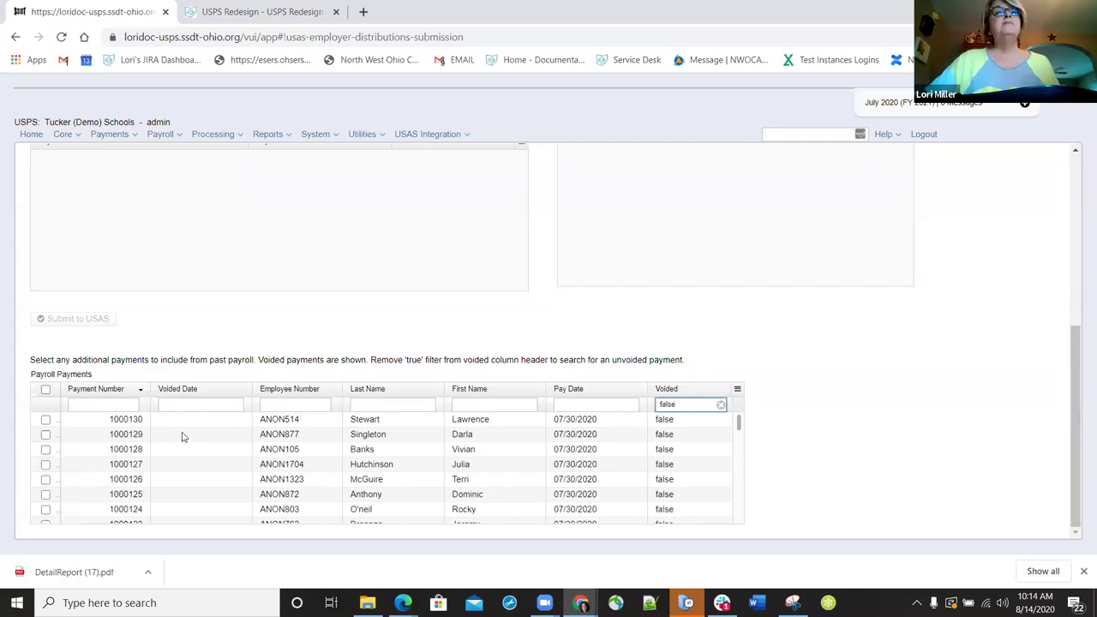
pyautogui.scroll(-10, 197, 450)
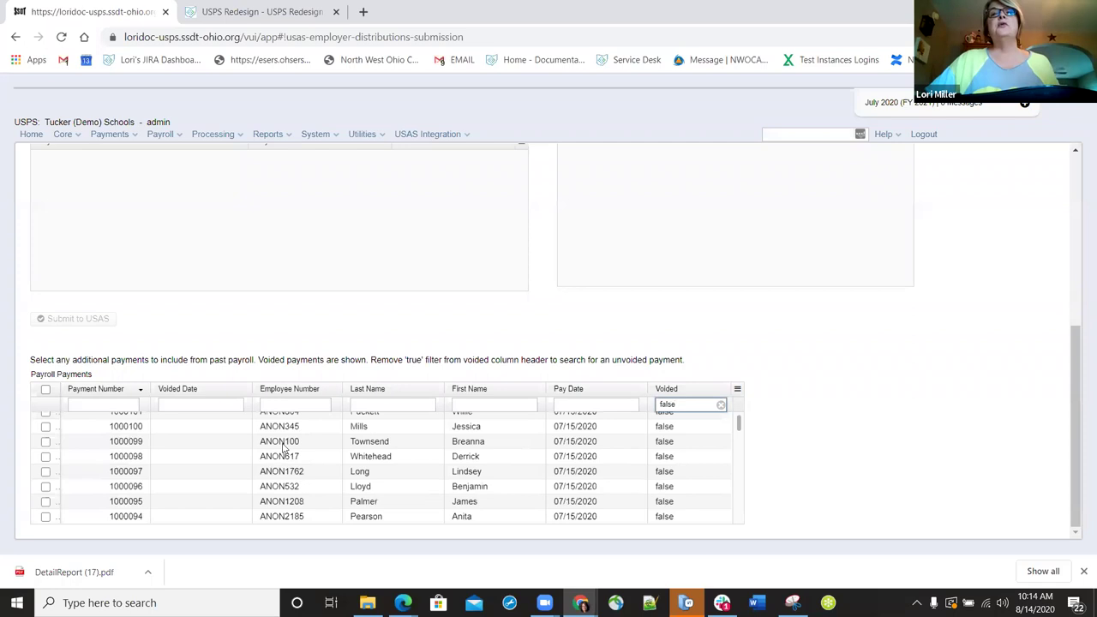
pyautogui.scroll(-10, 283, 450)
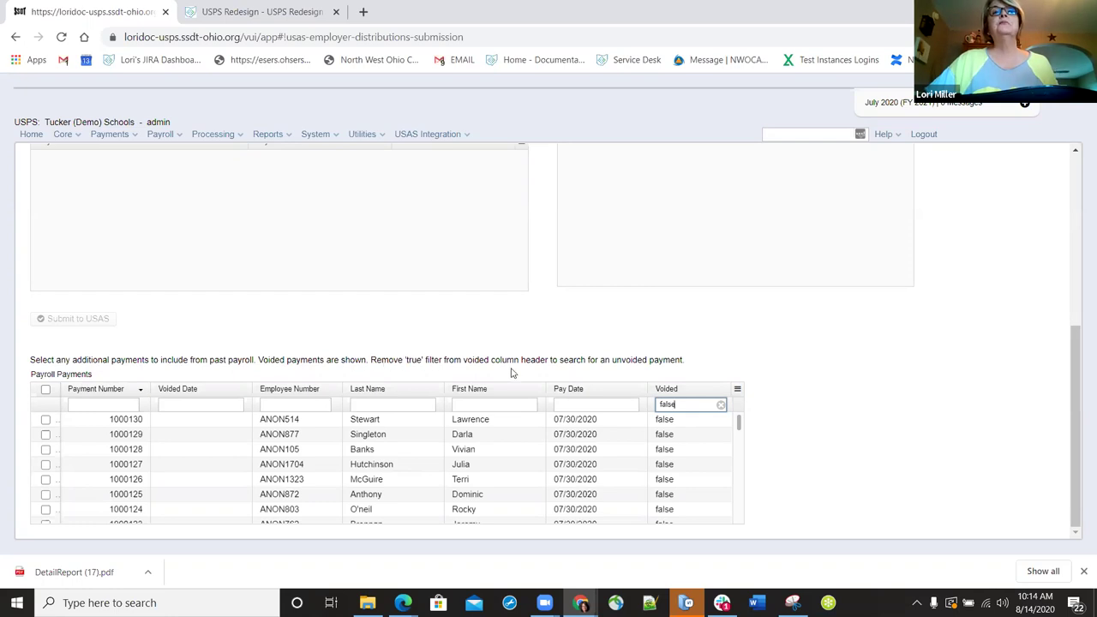
pyautogui.click(720, 406)
# - Filter the table back to voided payments, then open the Check STRS Advance report
pyautogui.write('t')
pyautogui.click(672, 429)
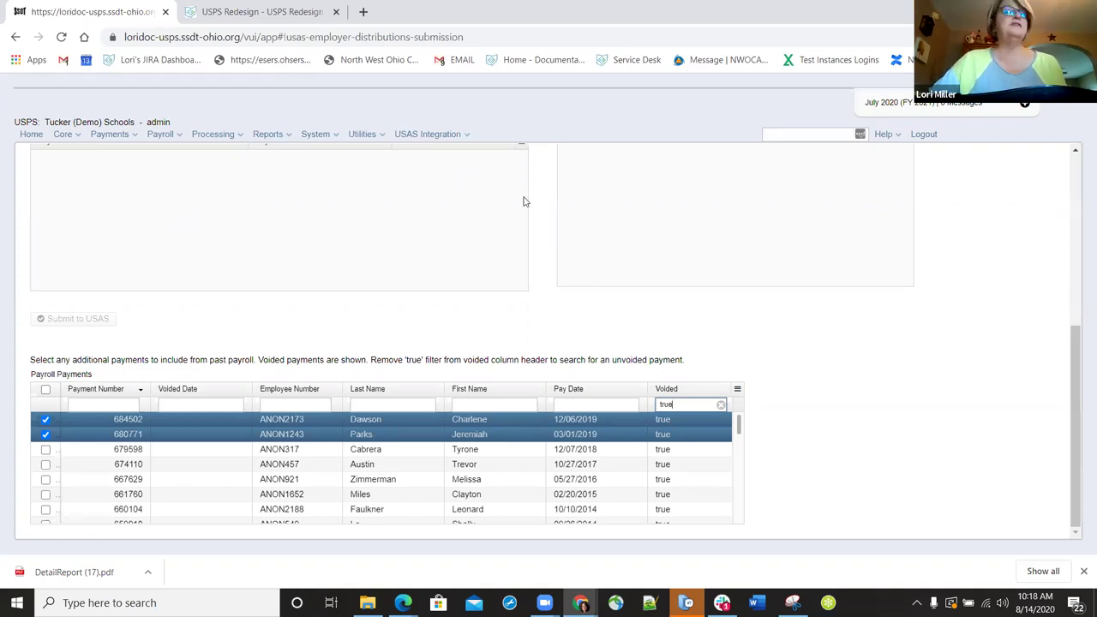
pyautogui.click(285, 140)
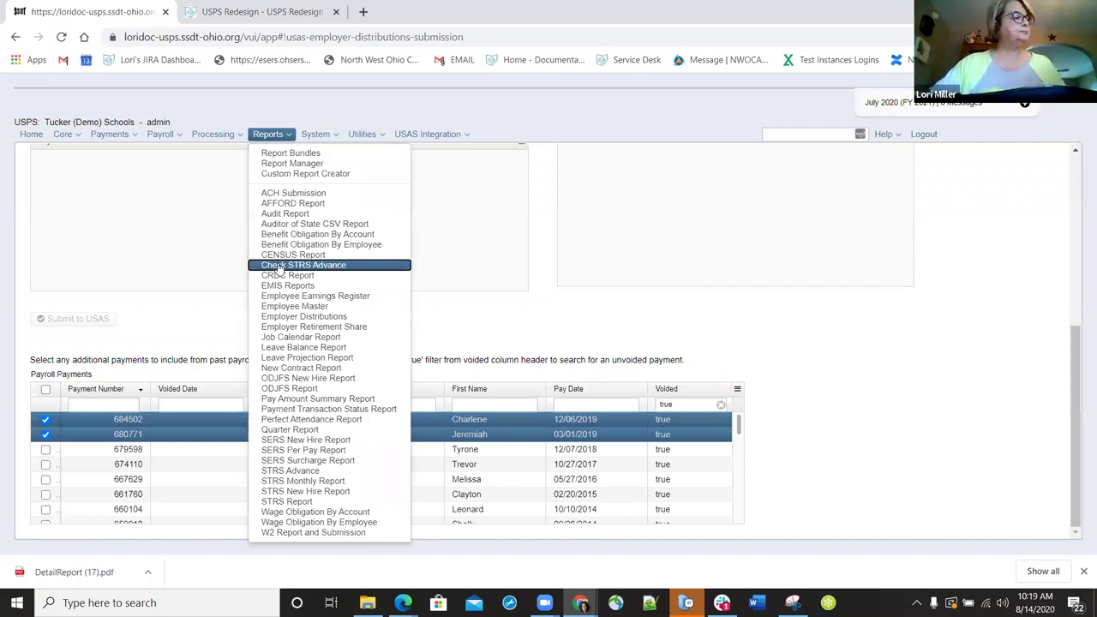
pyautogui.click(279, 268)
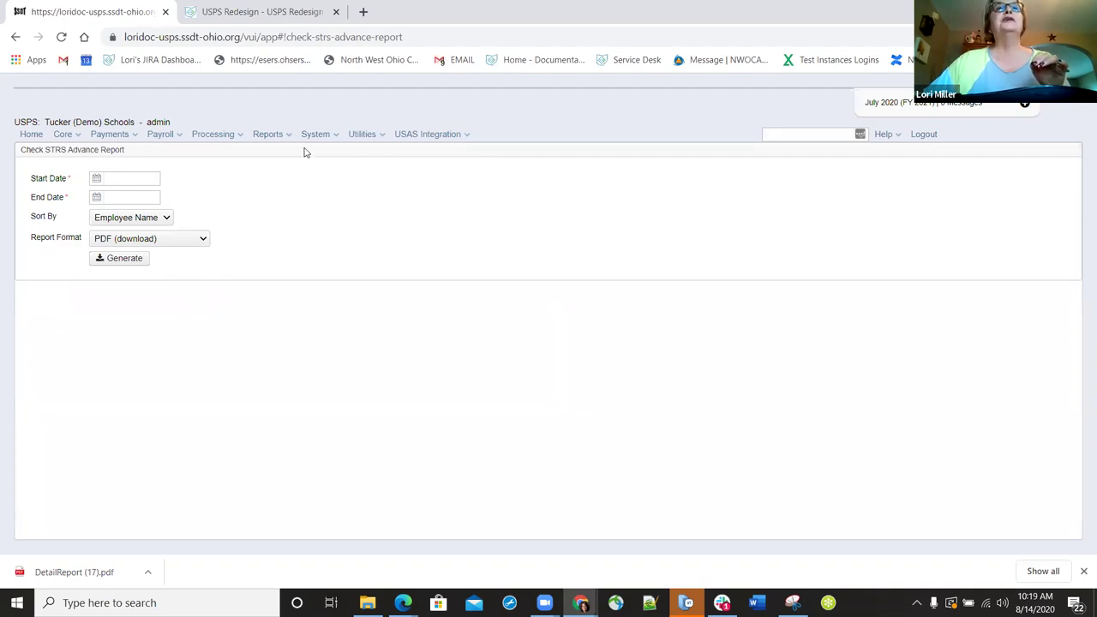
# - From the Check STRS Advance Report page, show the reports list, close it, and reopen it
pyautogui.click(289, 135)
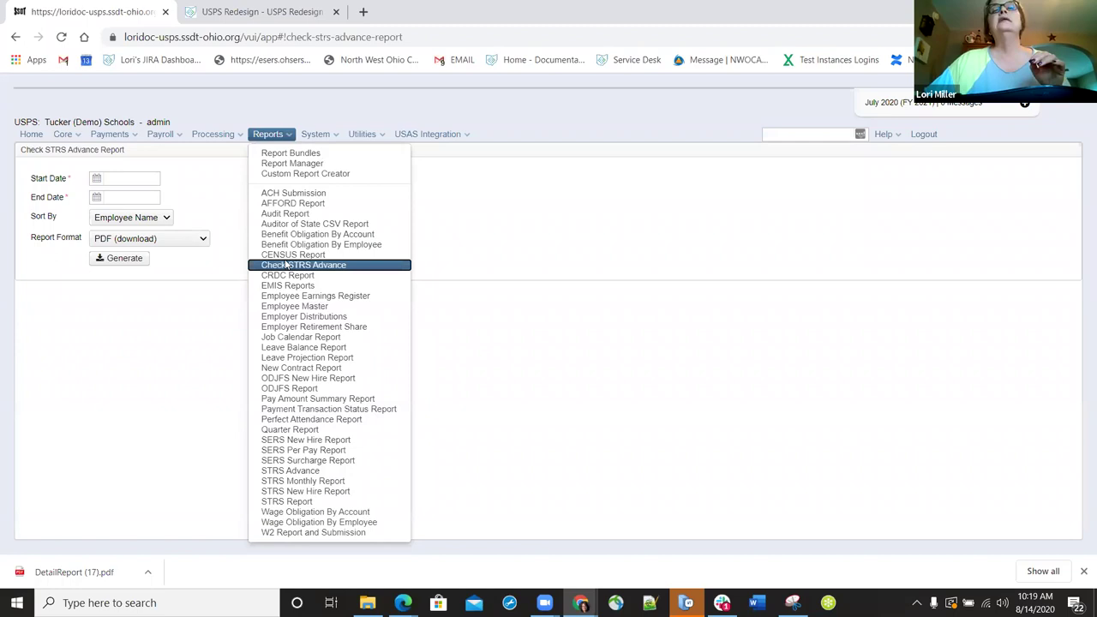
pyautogui.click(288, 266)
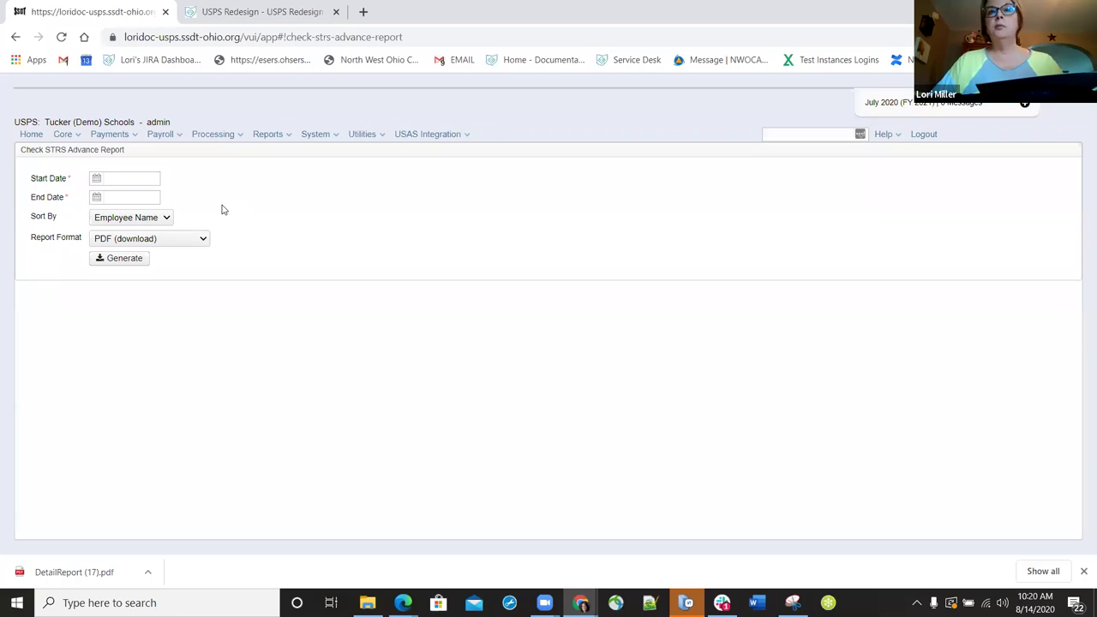
pyautogui.click(287, 134)
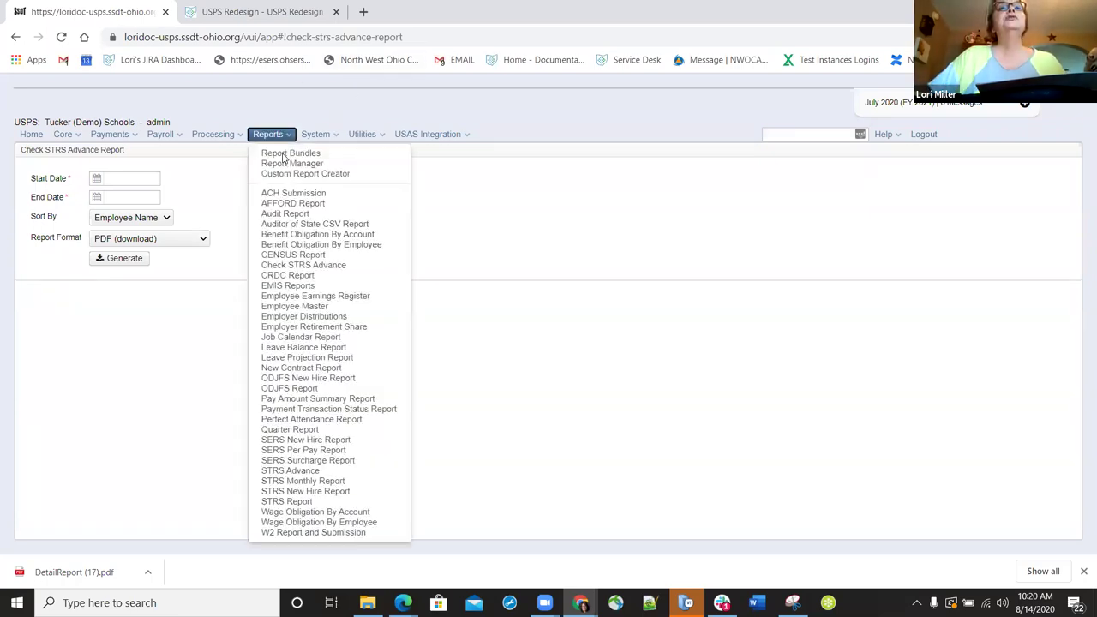
pyautogui.click(287, 152)
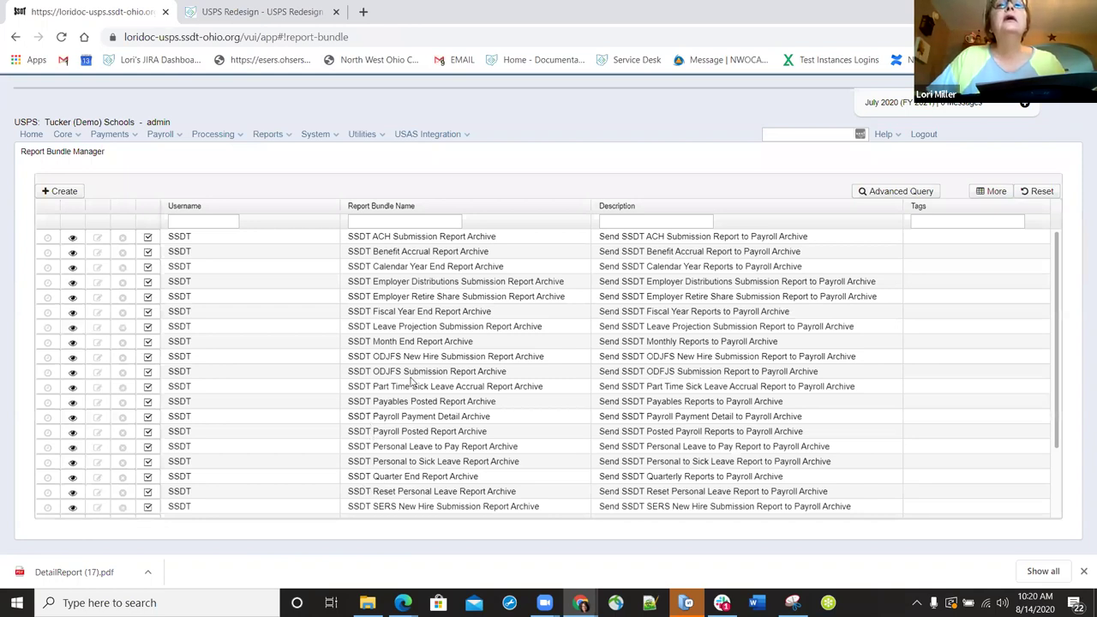
pyautogui.scroll(-1, 413, 469)
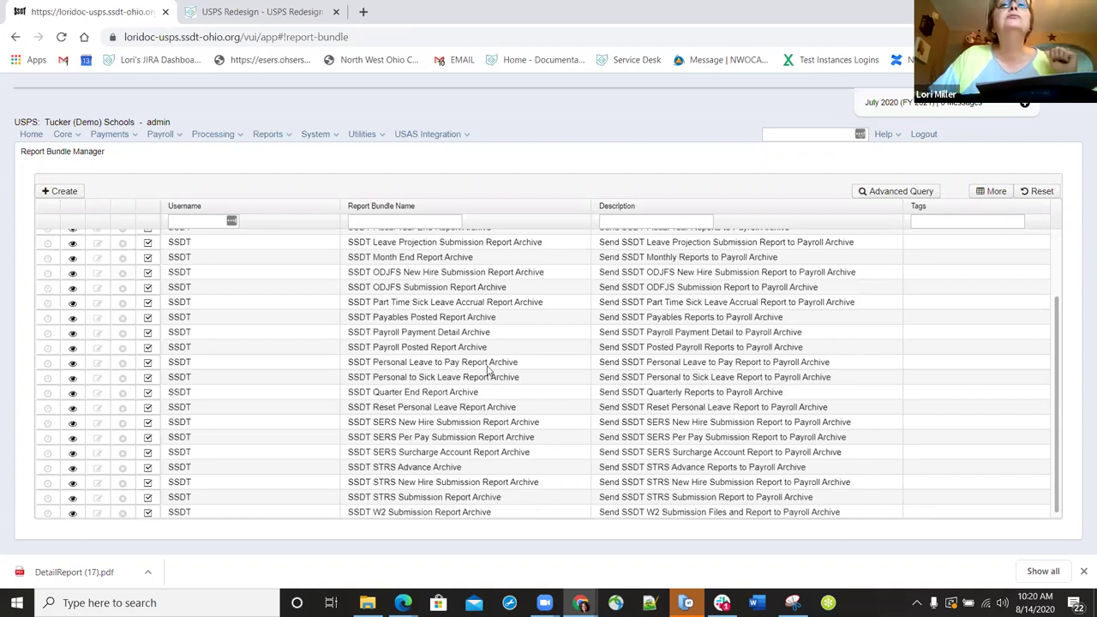
pyautogui.scroll(1, 480, 345)
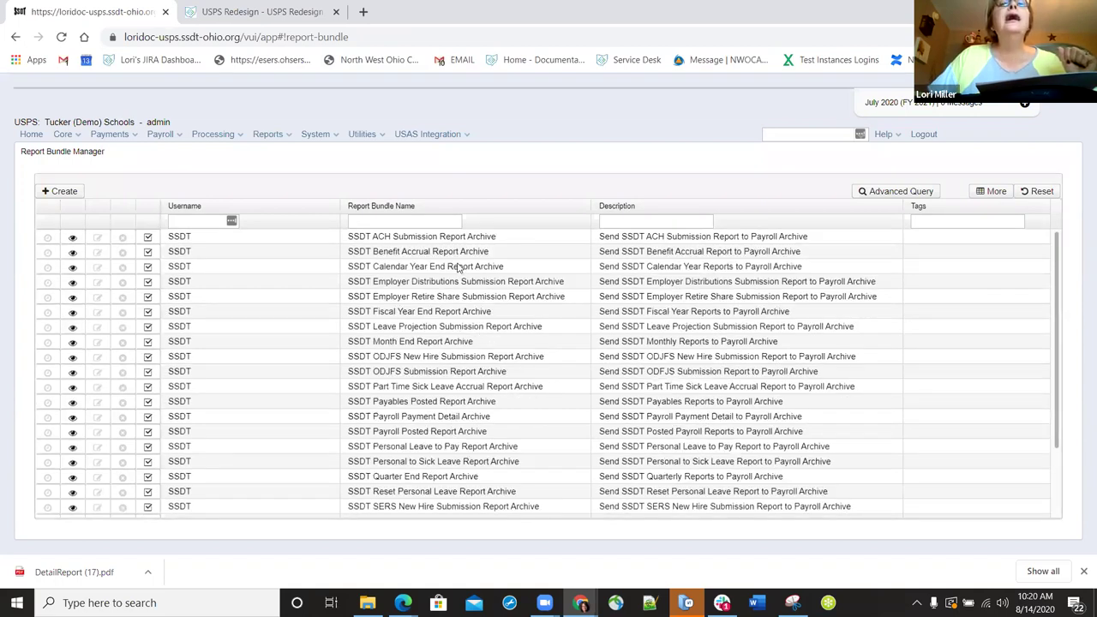
pyautogui.scroll(-1, 421, 355)
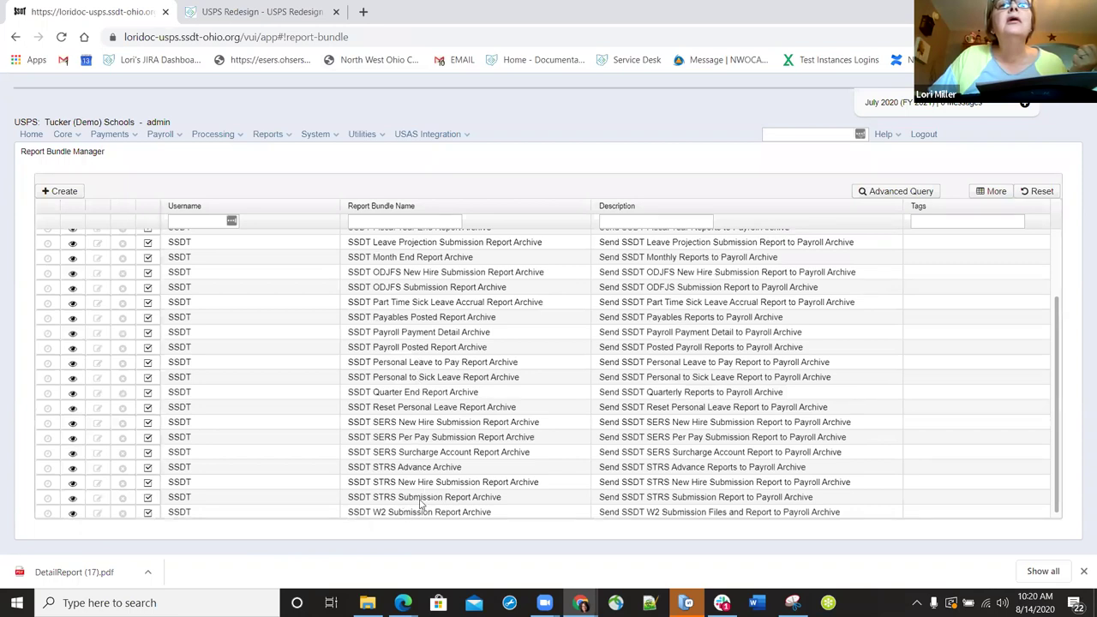
pyautogui.click(72, 454)
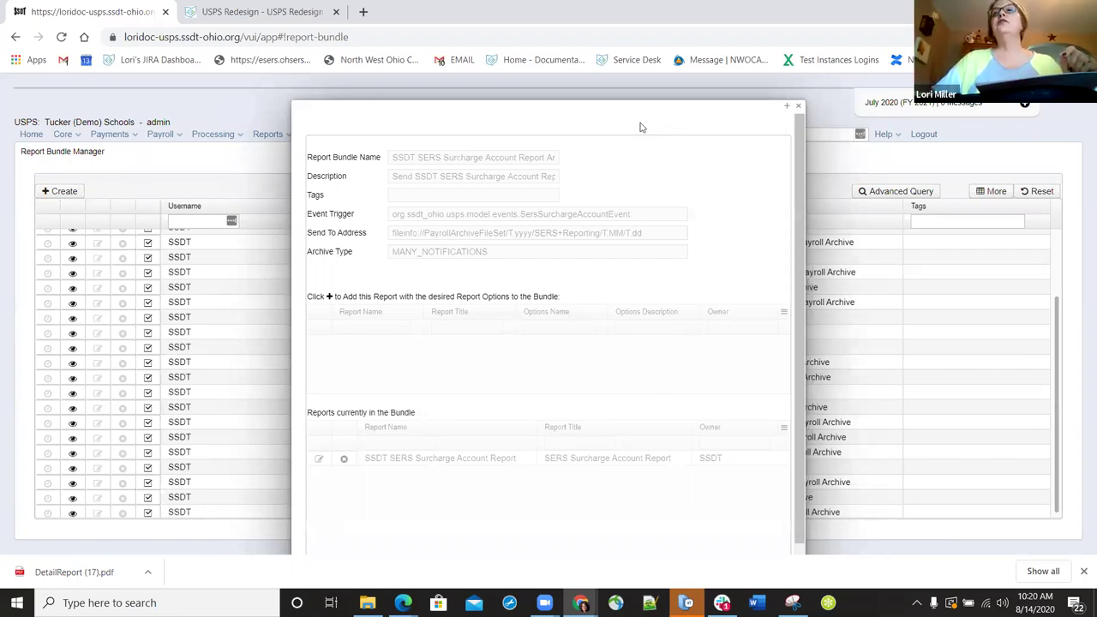
pyautogui.click(797, 106)
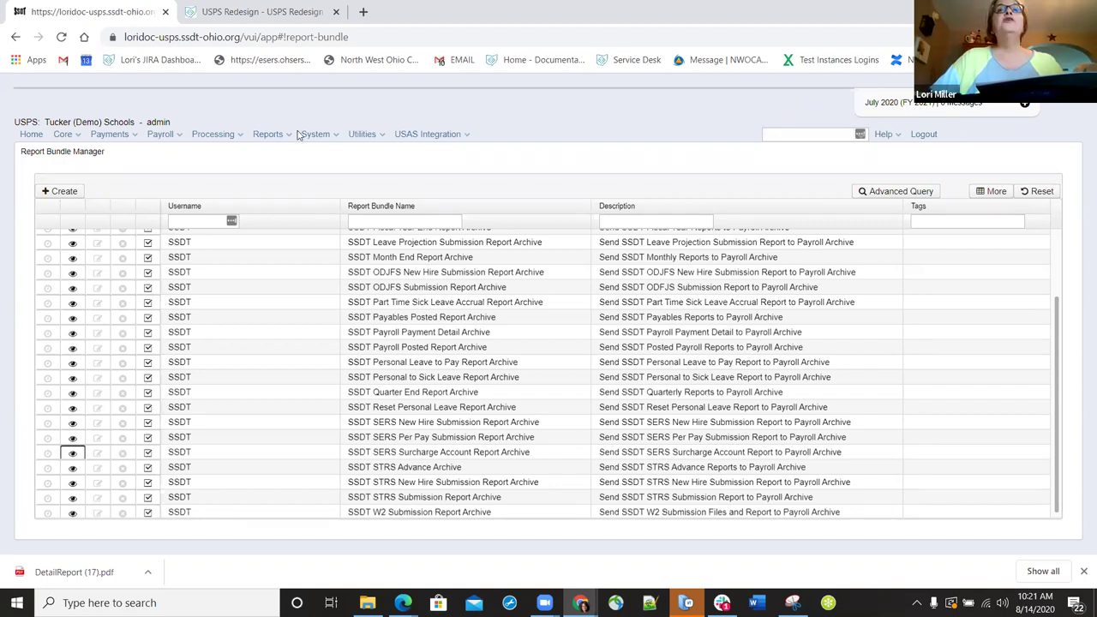
# - Open Utilities > Automatic Payment Reconciliation and view the available import field types
pyautogui.click(381, 135)
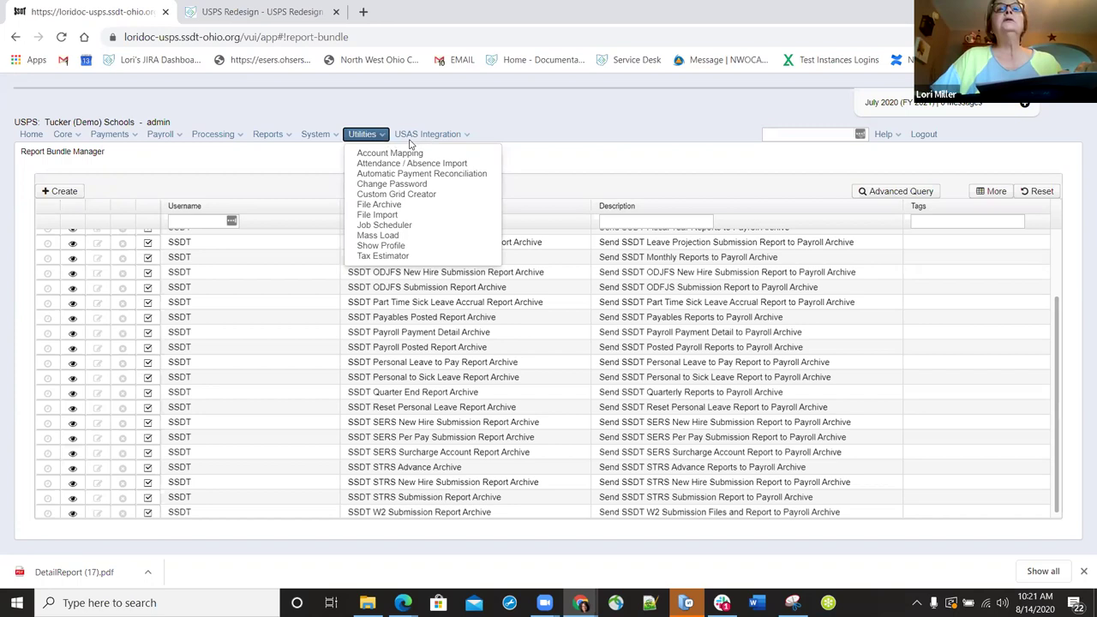
pyautogui.click(409, 139)
pyautogui.click(377, 137)
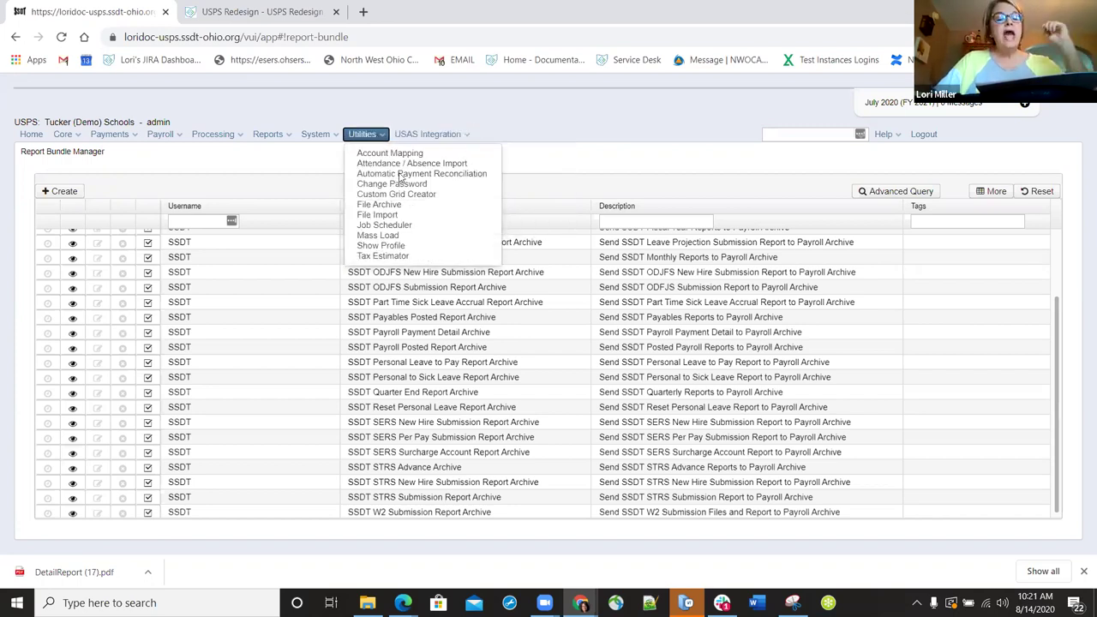
pyautogui.click(400, 174)
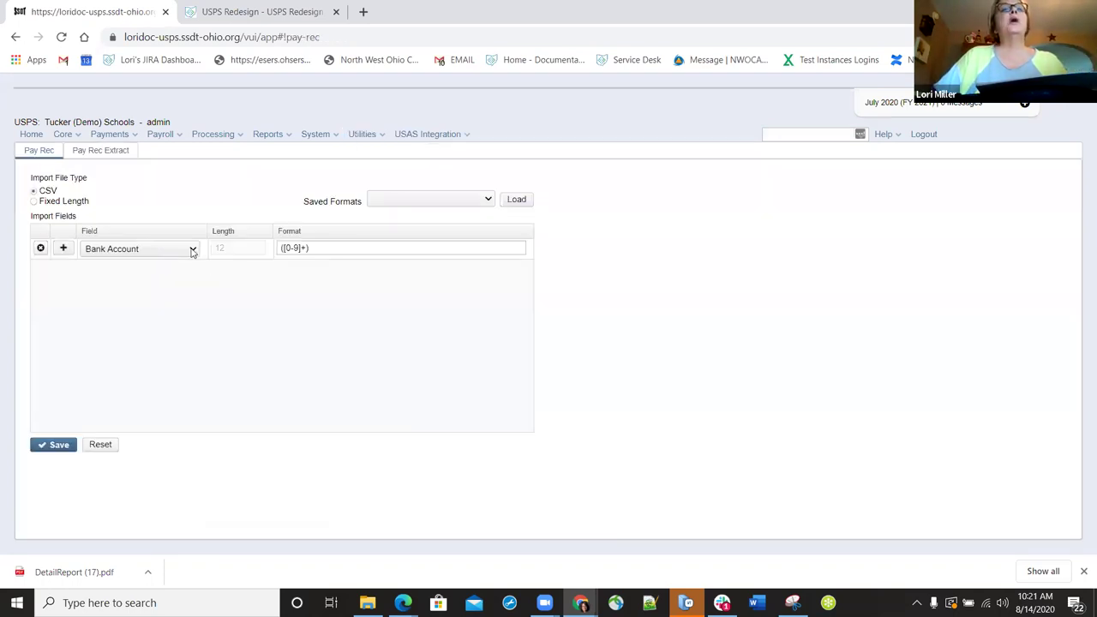
pyautogui.click(192, 249)
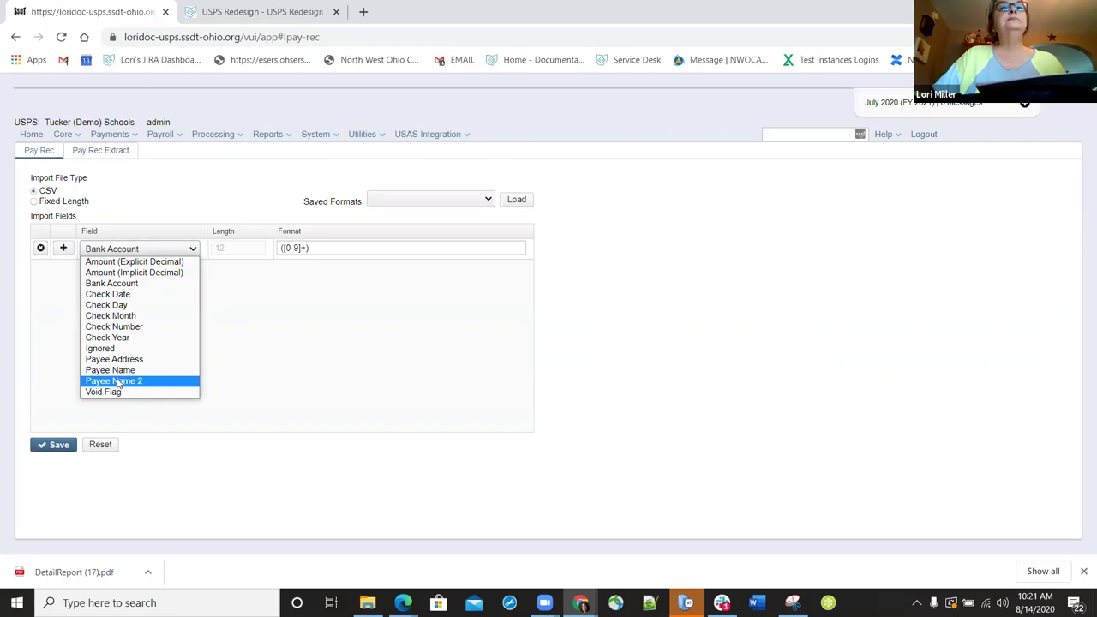
# - On Pay Rec Extract, keep 1 - Default Bank Account, All transactions and Bank Account Number
pyautogui.click(114, 150)
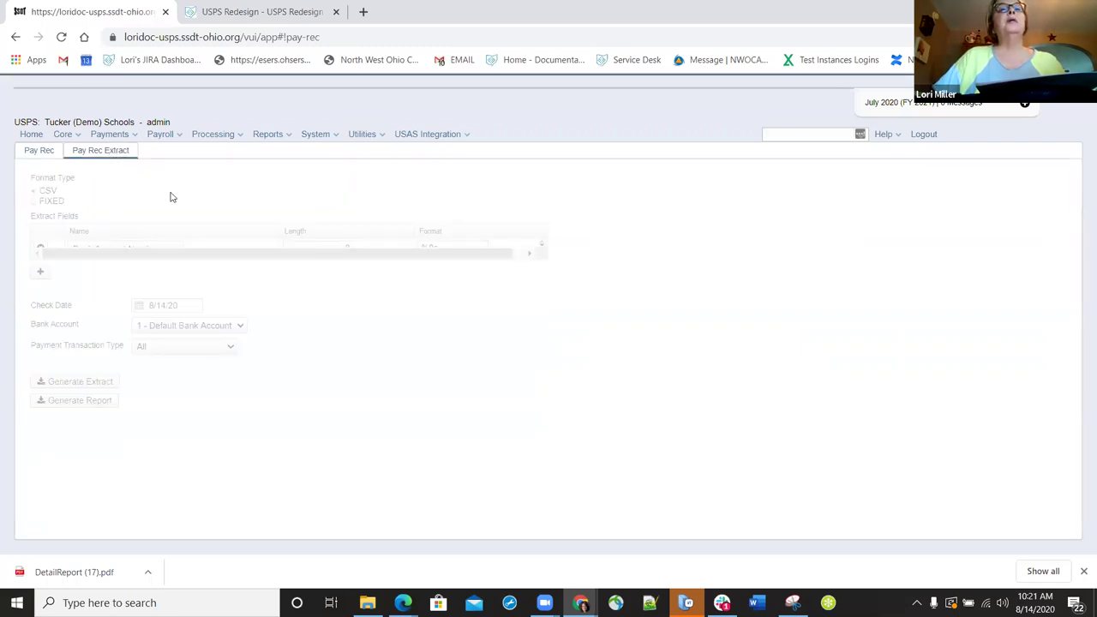
pyautogui.click(238, 332)
pyautogui.click(236, 340)
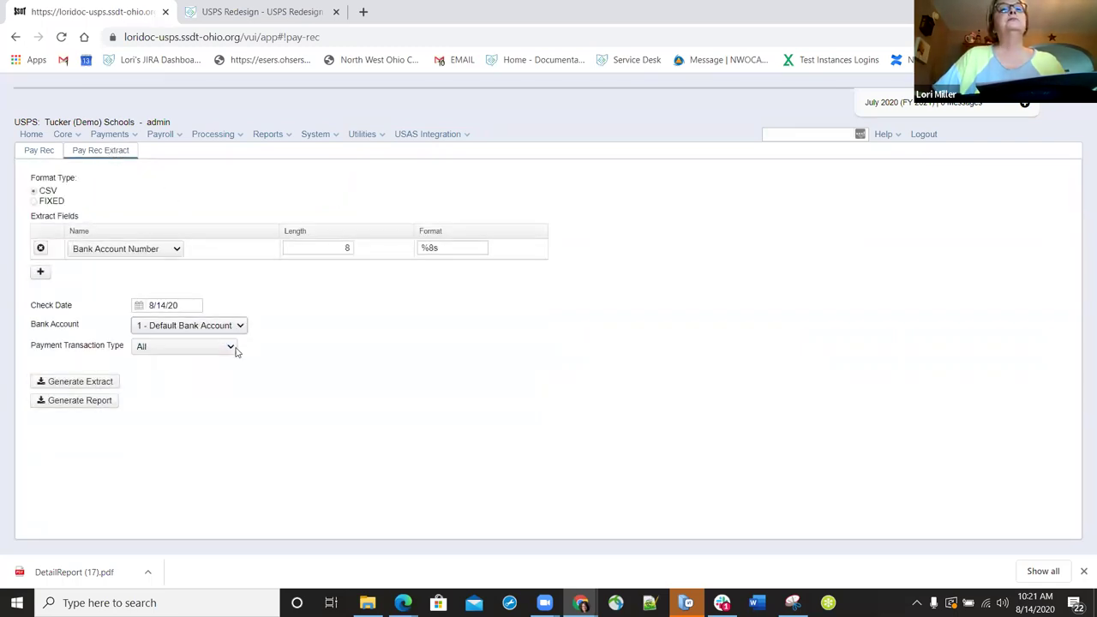
pyautogui.click(236, 351)
pyautogui.click(366, 372)
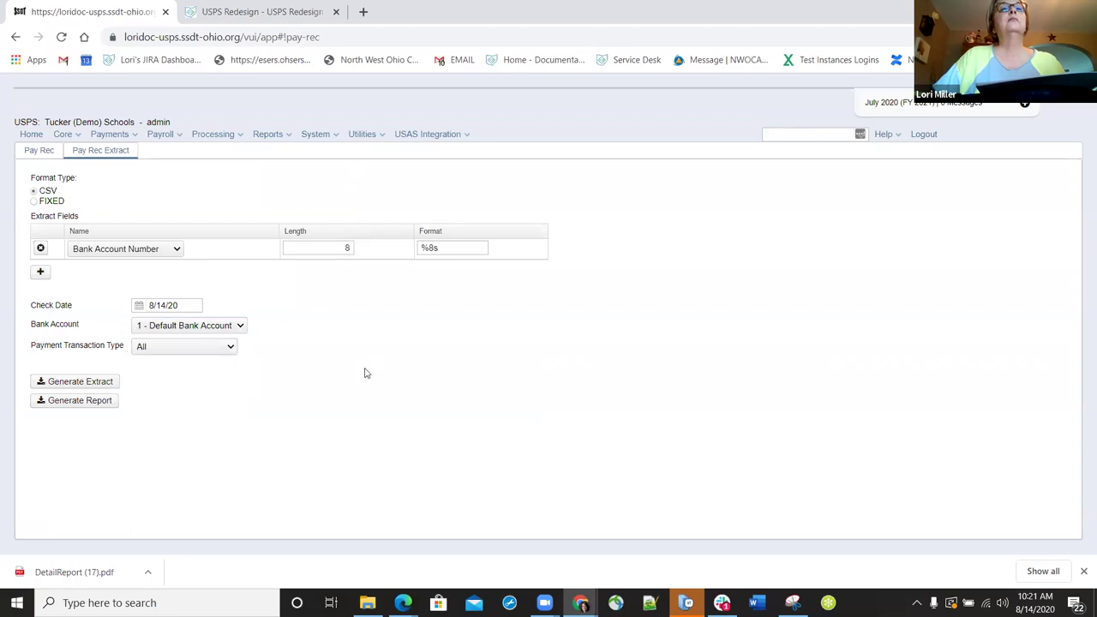
pyautogui.click(175, 250)
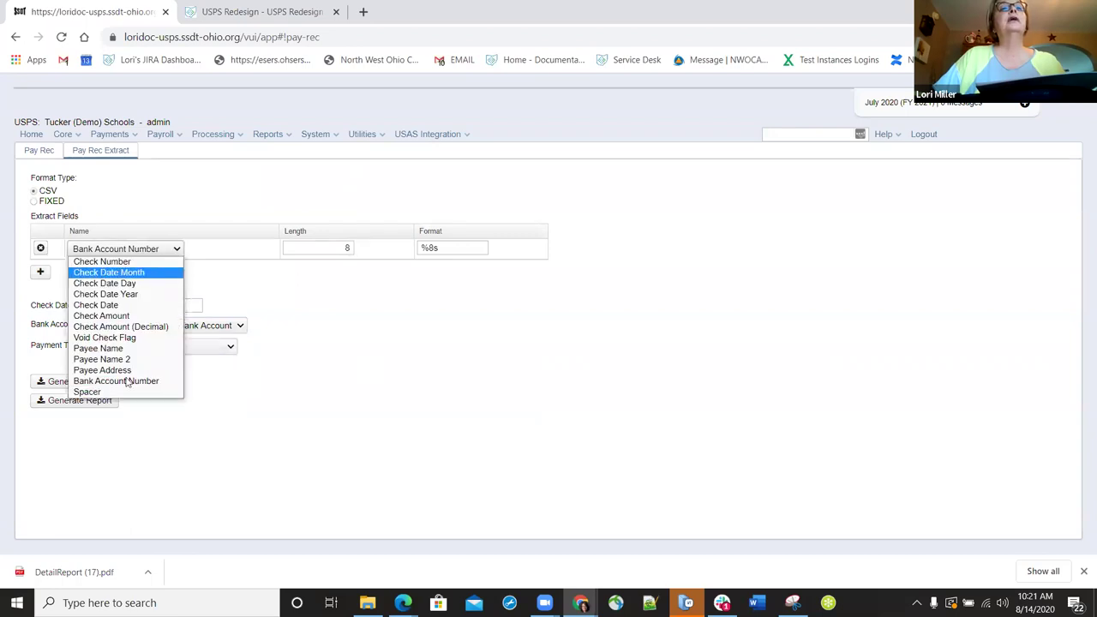
pyautogui.click(501, 392)
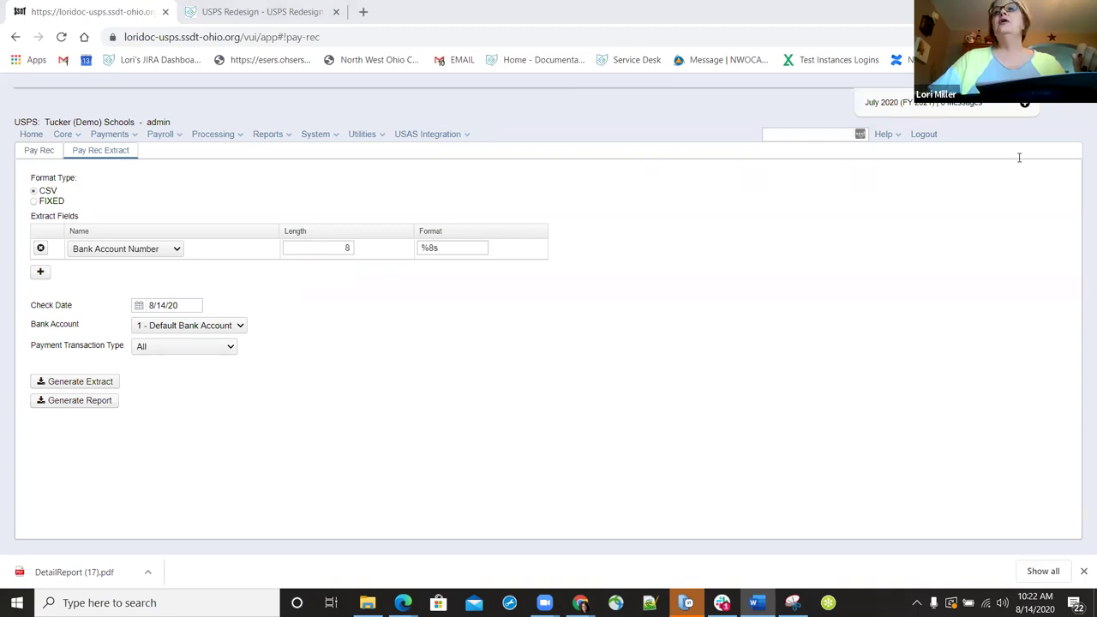
pyautogui.hotkey('alt', 'Tab')
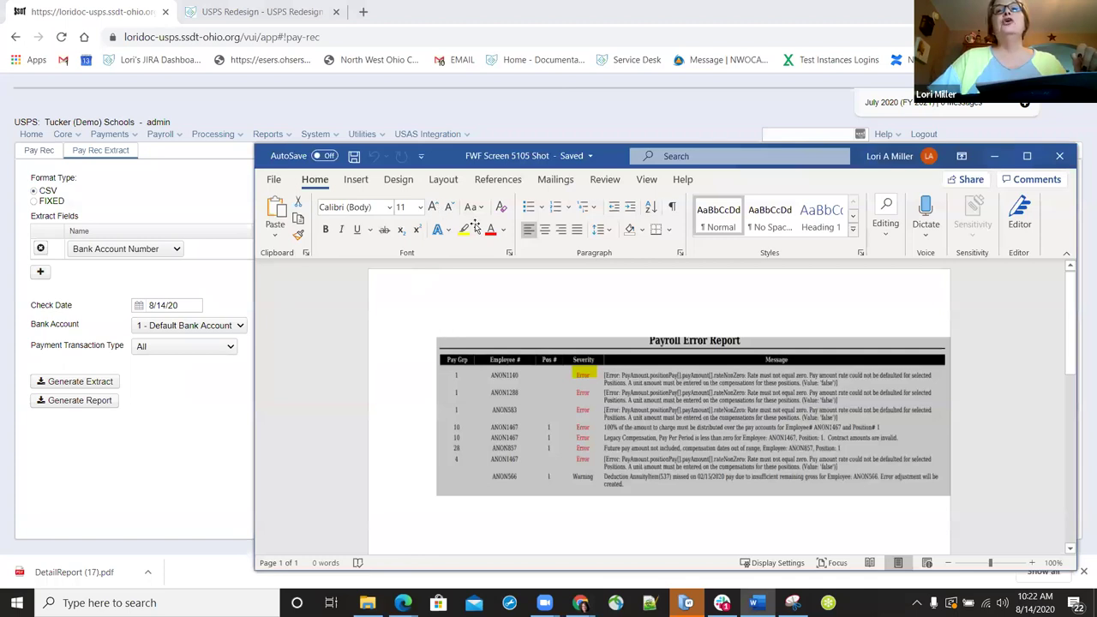
pyautogui.press('super+Up')
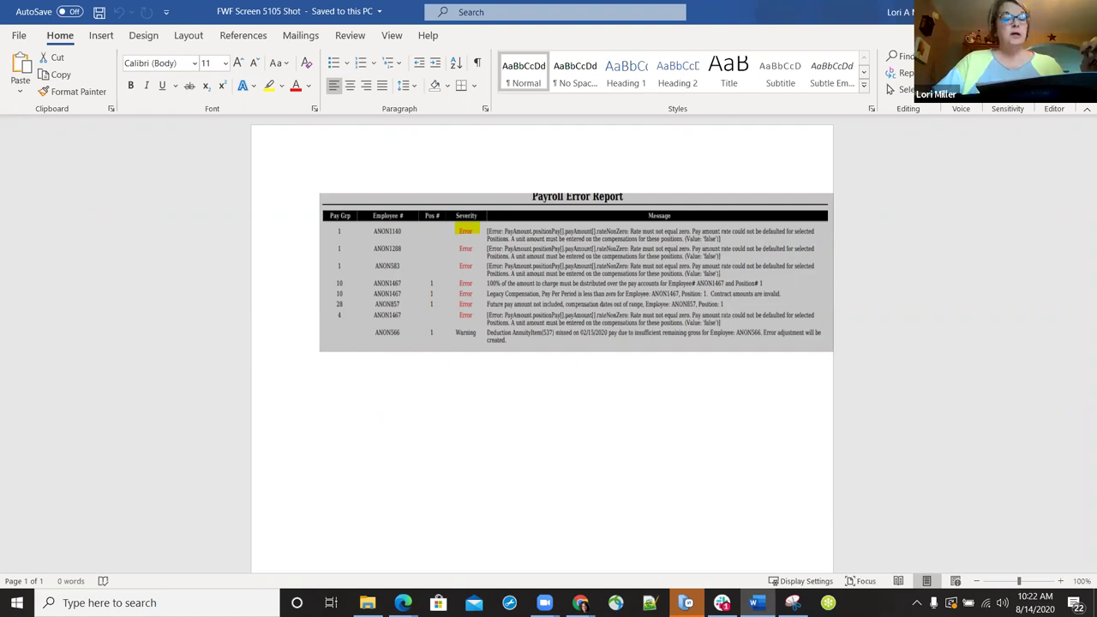
pyautogui.hotkey('alt', 'Tab')
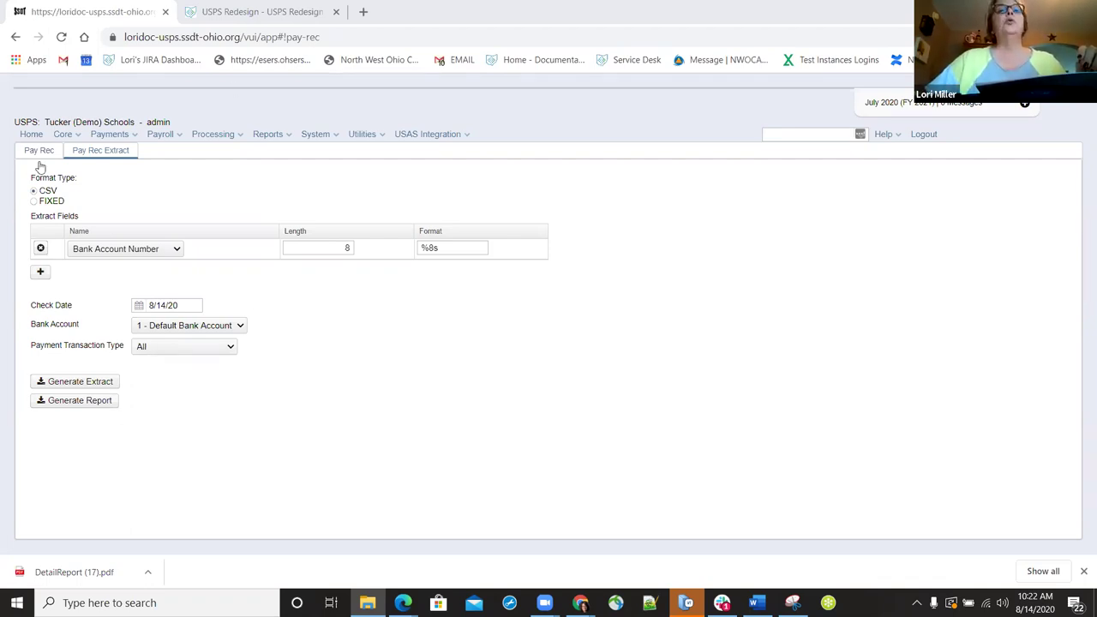
# - Generate the SSDT Birthday Report from Report Manager and save it as DetailReport (18).pdf
pyautogui.click(289, 137)
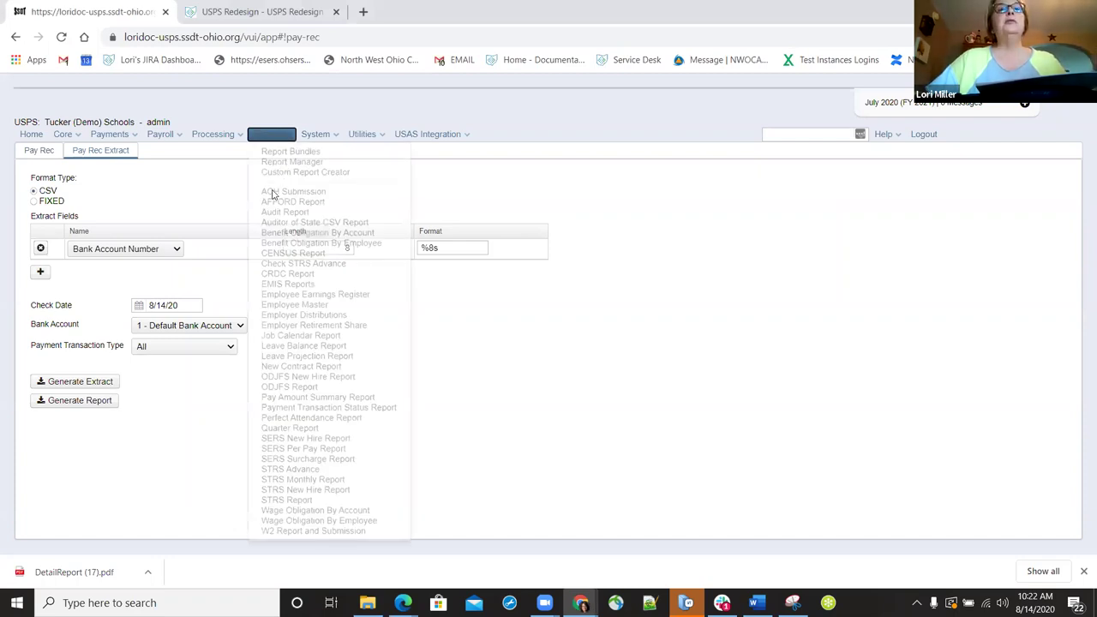
pyautogui.click(288, 152)
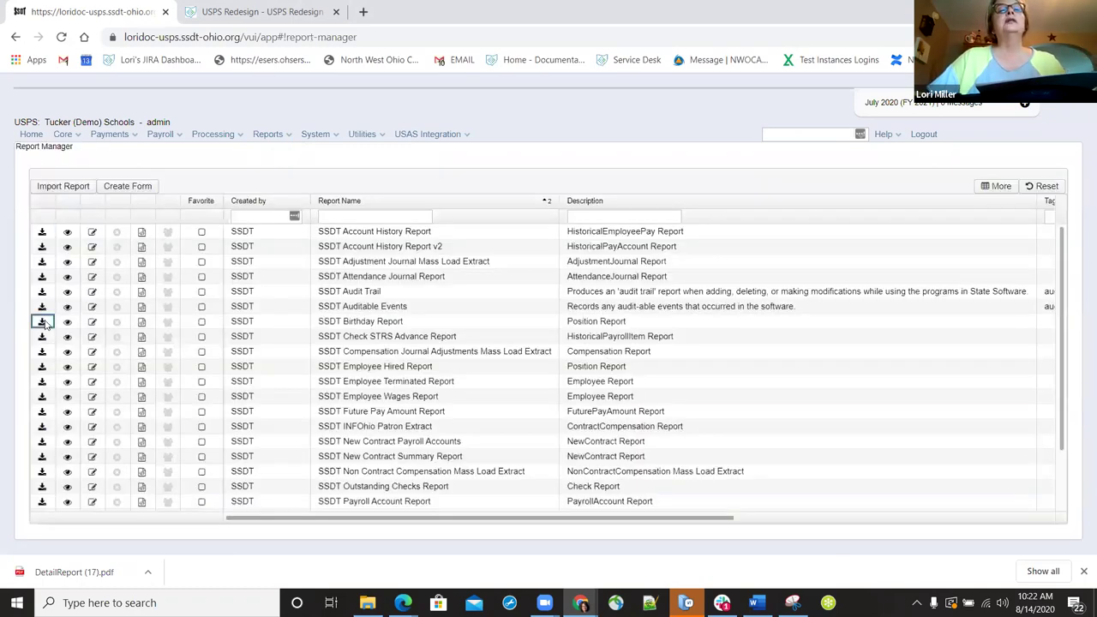
pyautogui.click(42, 322)
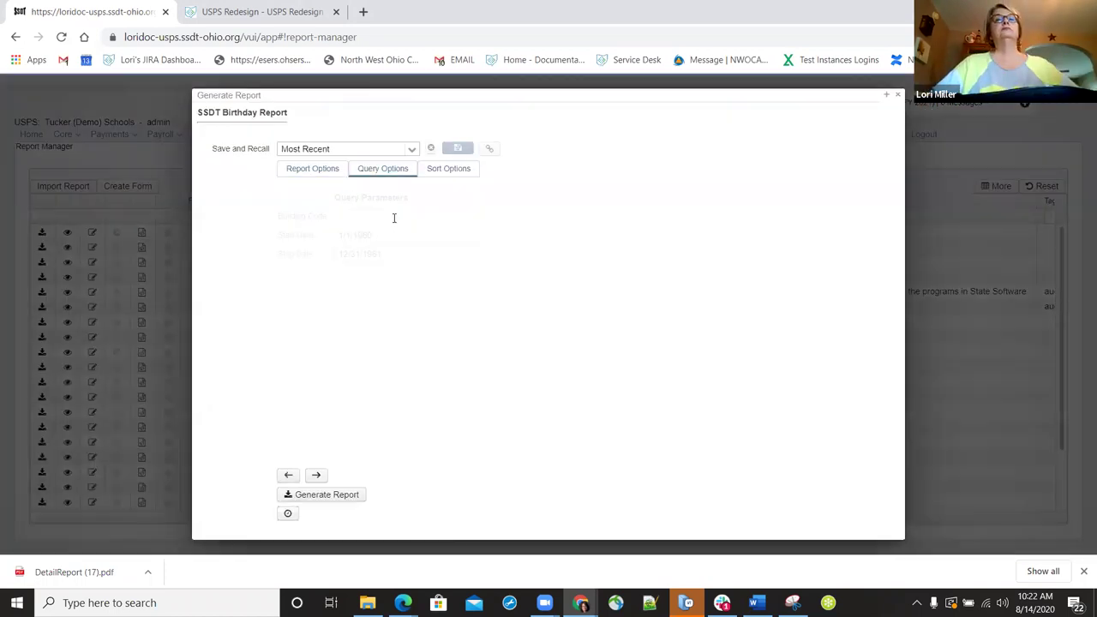
pyautogui.click(315, 495)
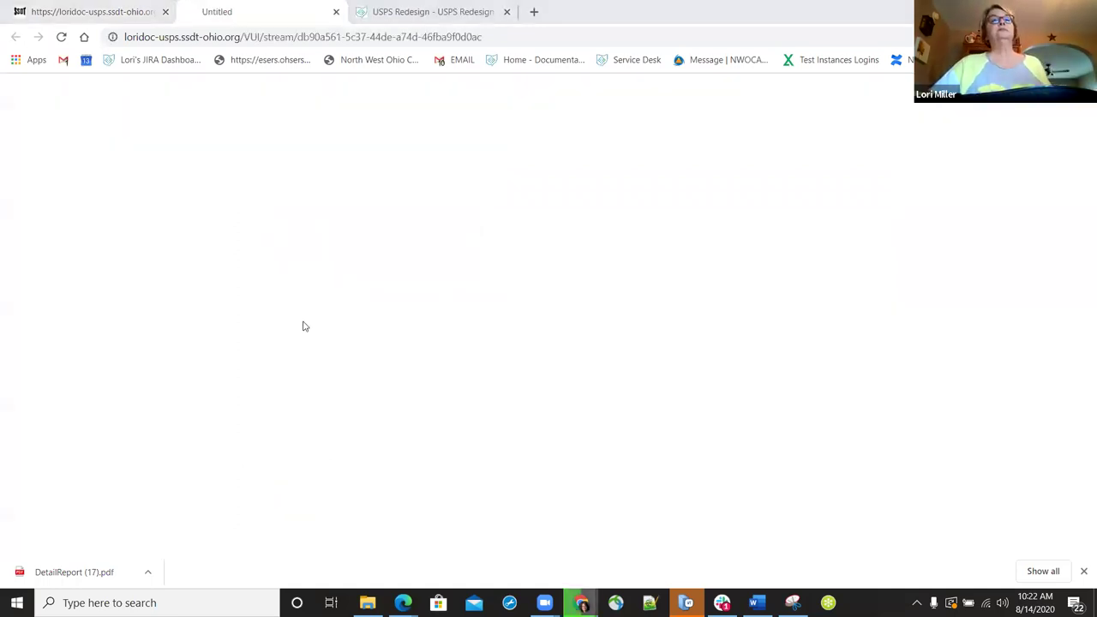
pyautogui.click(538, 268)
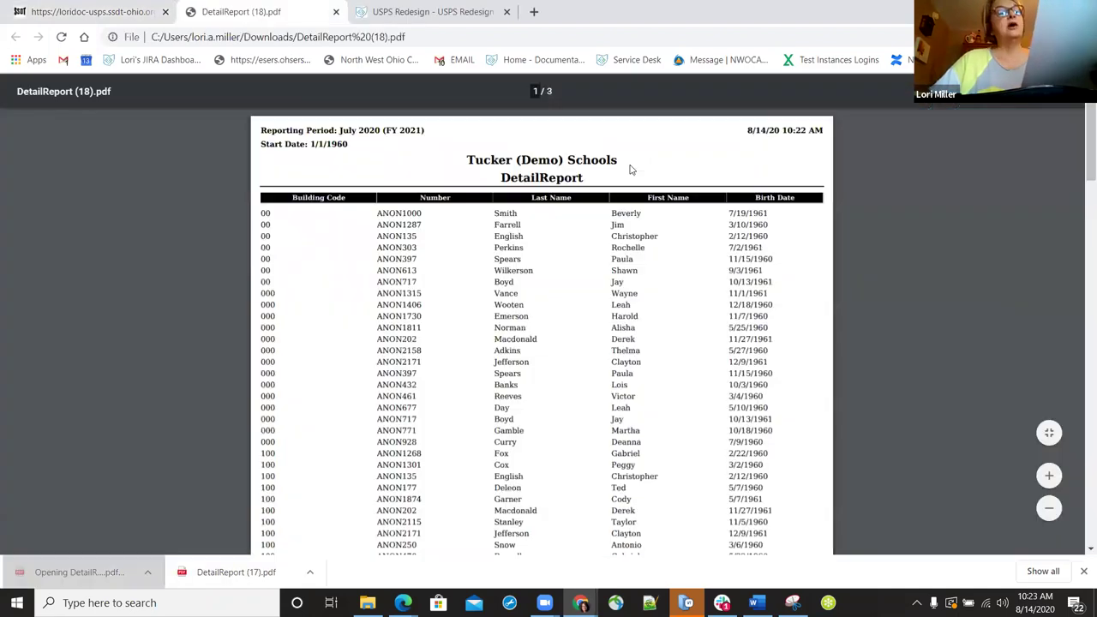
# - Highlight the district name in DetailReport (18).pdf, then return to the payroll tab
pyautogui.tripleClick(615, 163)
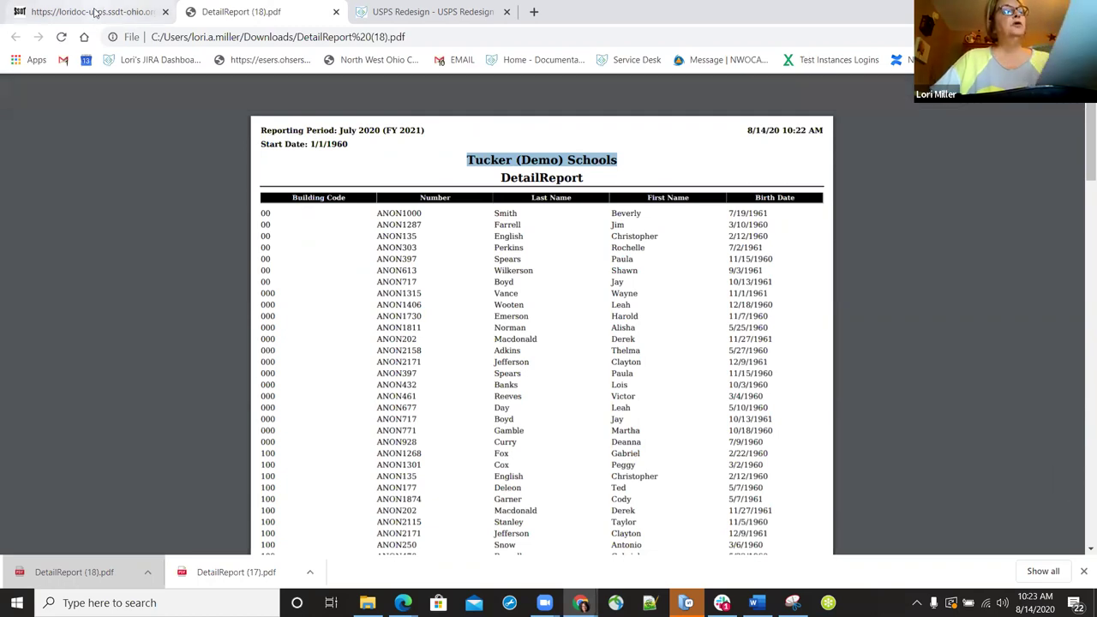
pyautogui.click(96, 12)
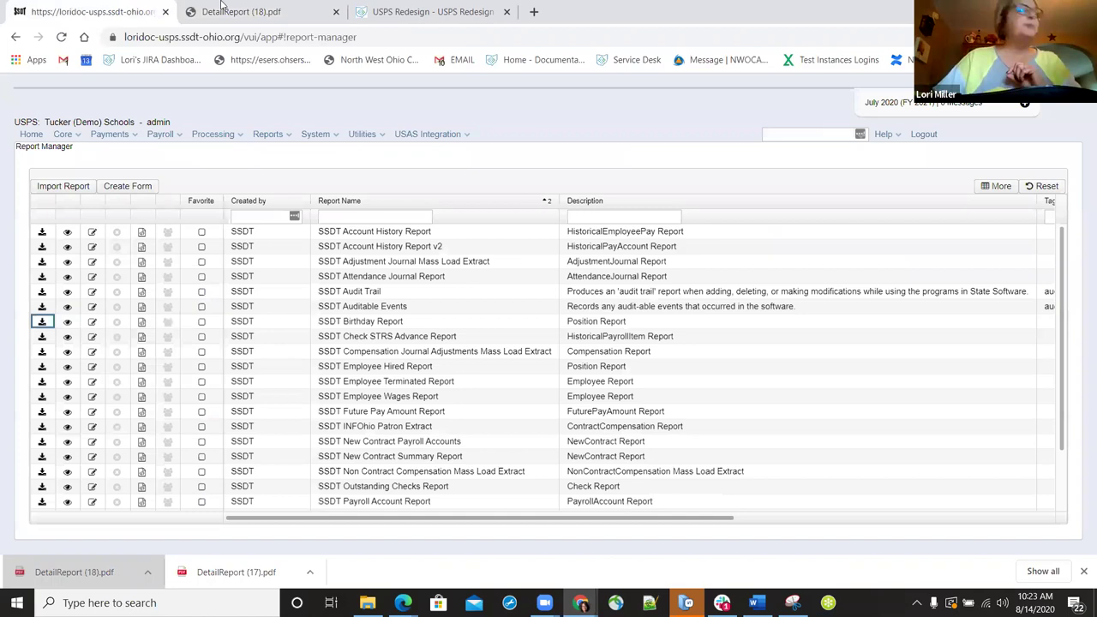
# - In the Report Bundle Manager, view the SSDT STRS Advance Archive bundle's reports, then close it
pyautogui.click(281, 134)
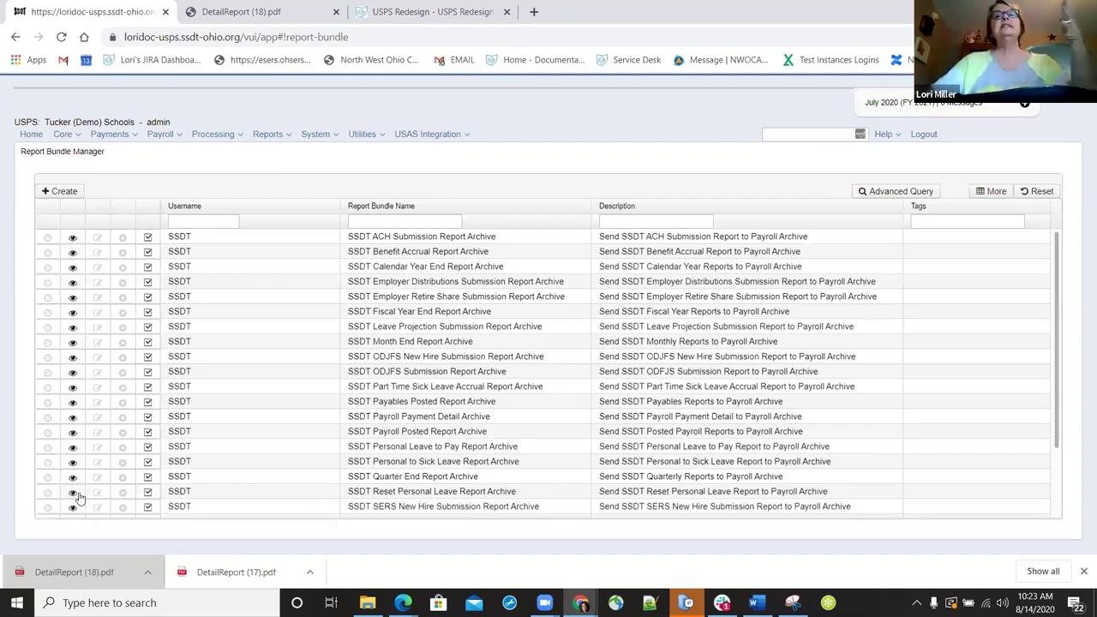
pyautogui.scroll(-1, 351, 468)
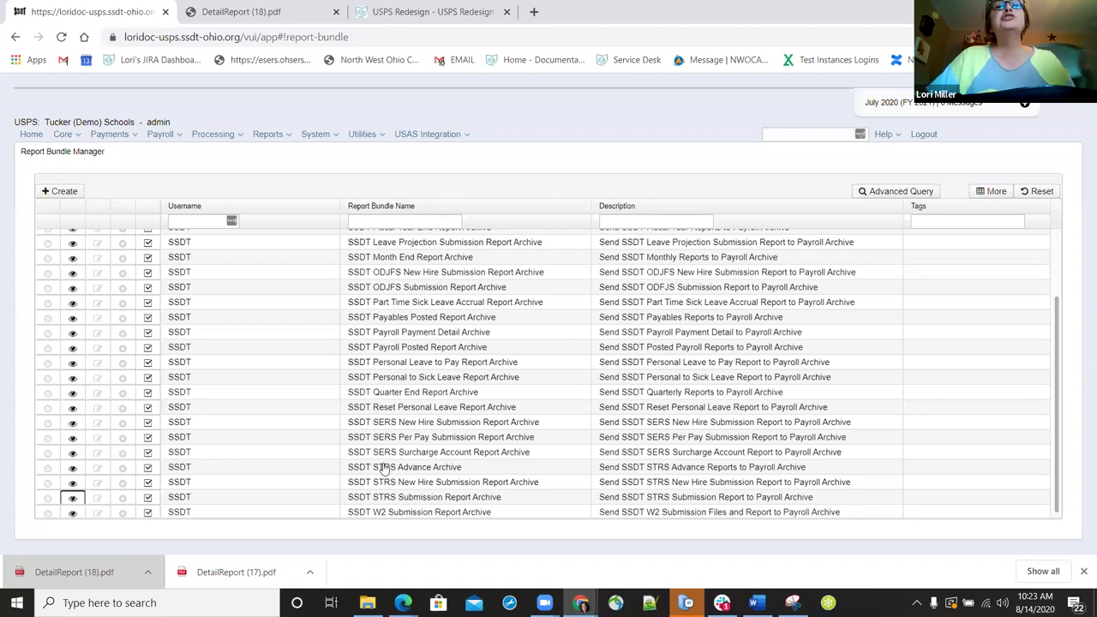
pyautogui.click(74, 468)
pyautogui.click(74, 467)
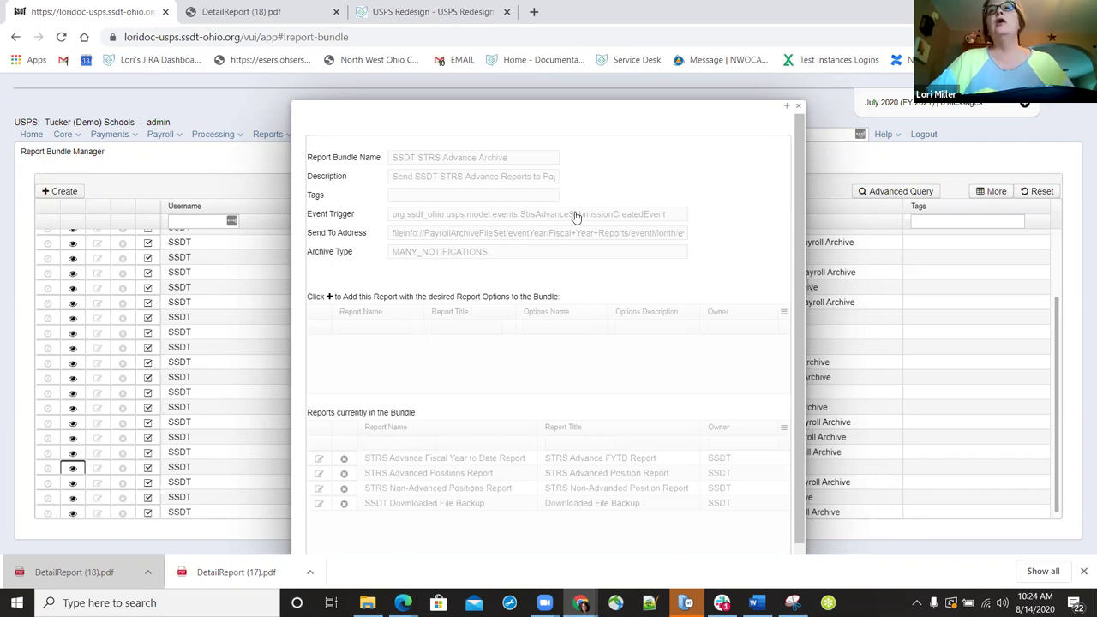
pyautogui.click(797, 106)
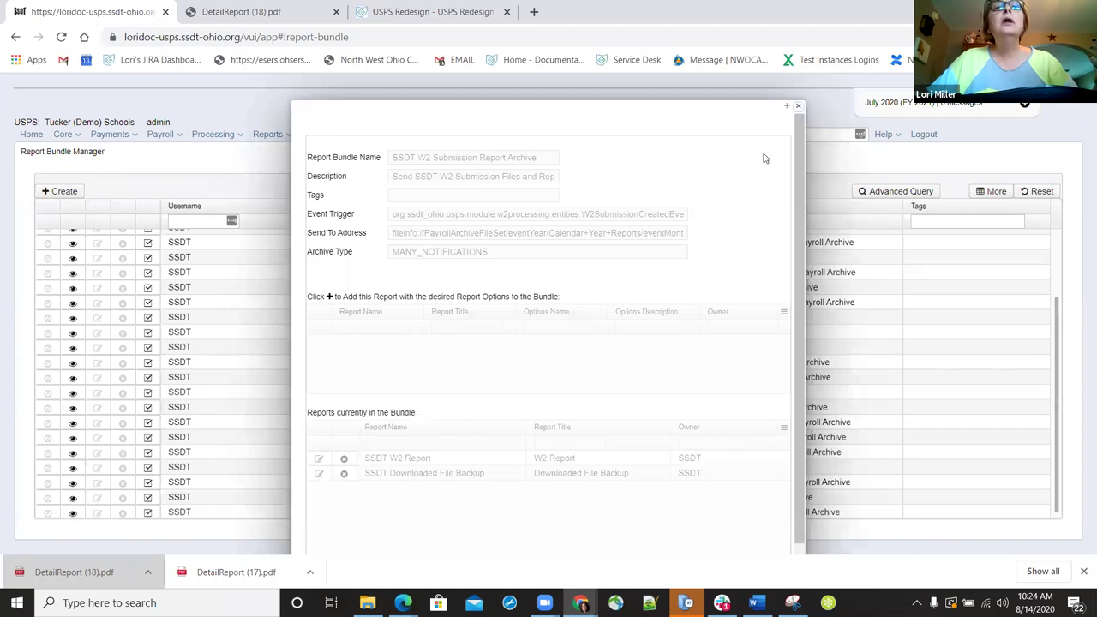
# - View the W2 Submission and SSDT STRS Submission Report Archive bundles, then close the details
pyautogui.press('Escape')
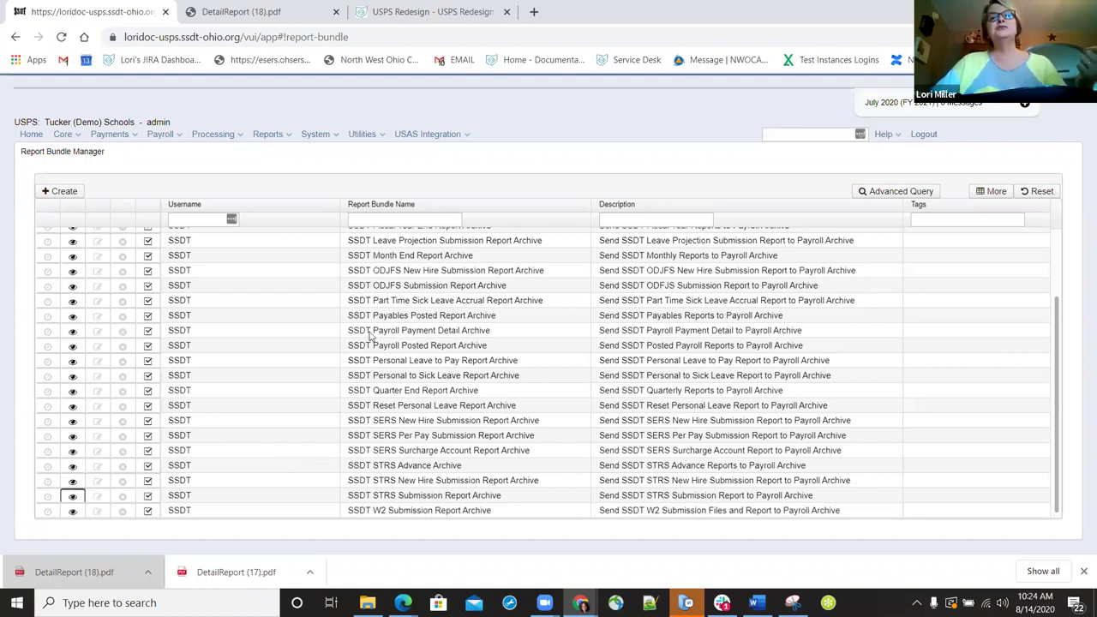
pyautogui.press('Return')
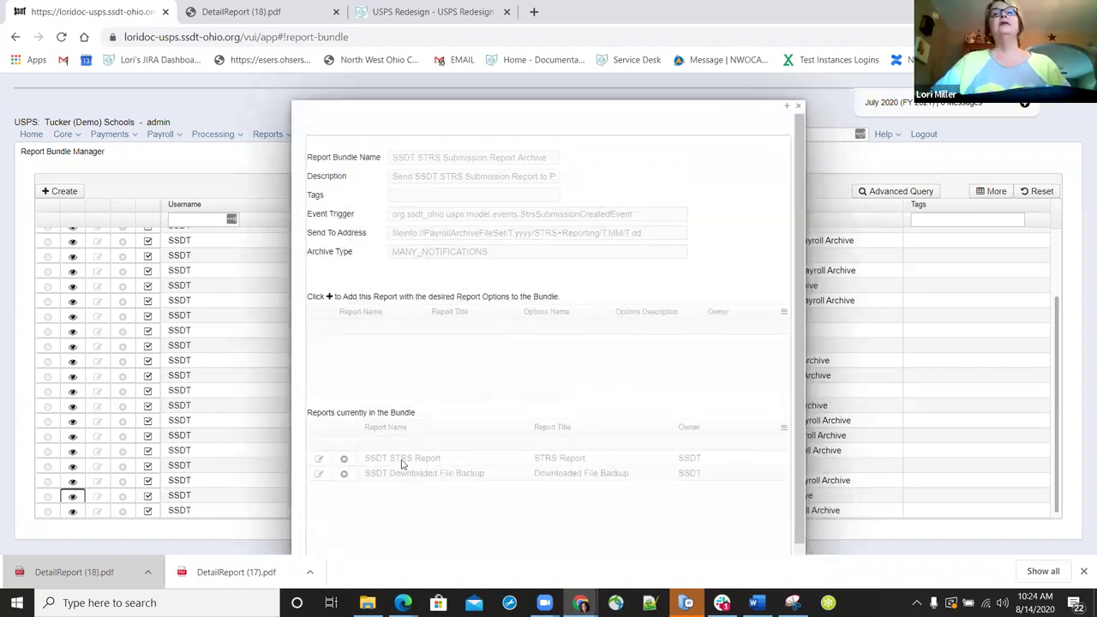
pyautogui.click(798, 106)
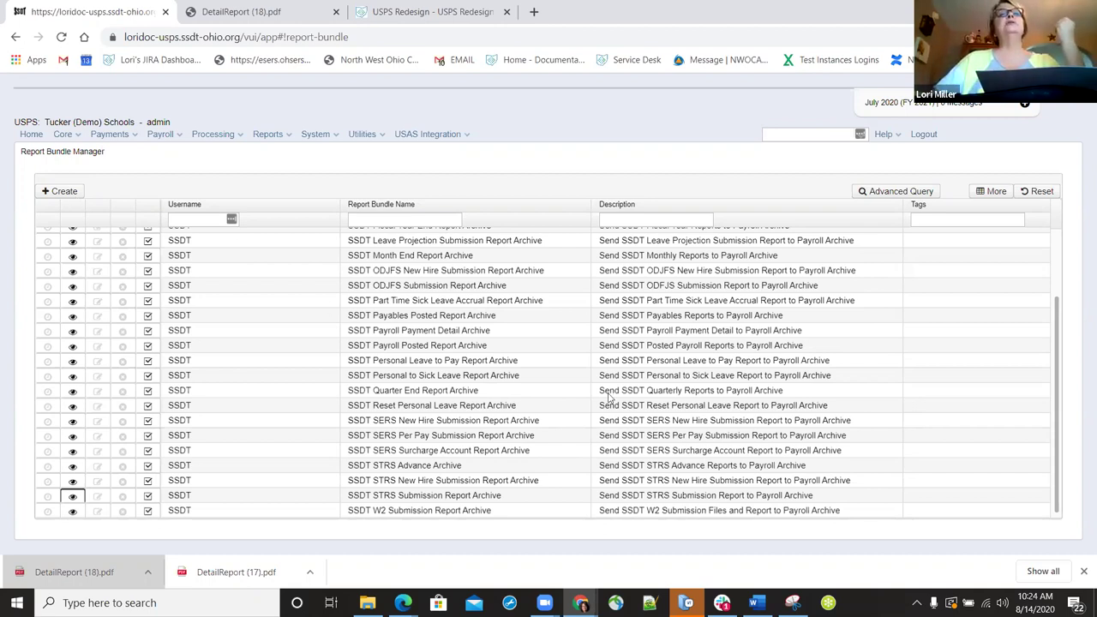
# - Go to Reports > EMIS Reports to show the EMIS Data Collection Reports page
pyautogui.click(267, 134)
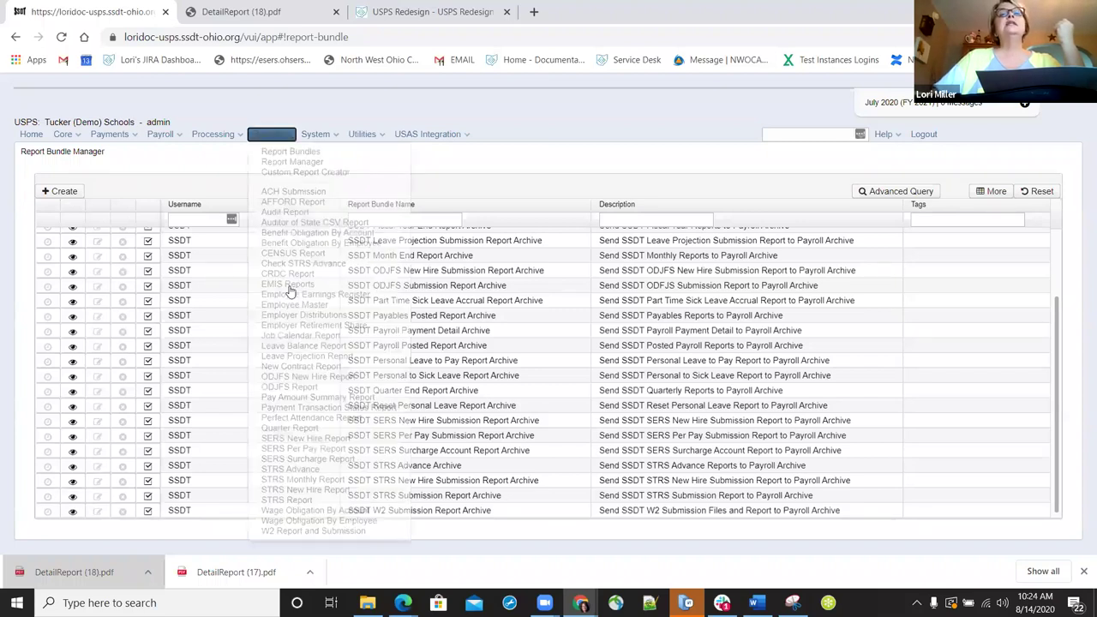
pyautogui.click(289, 286)
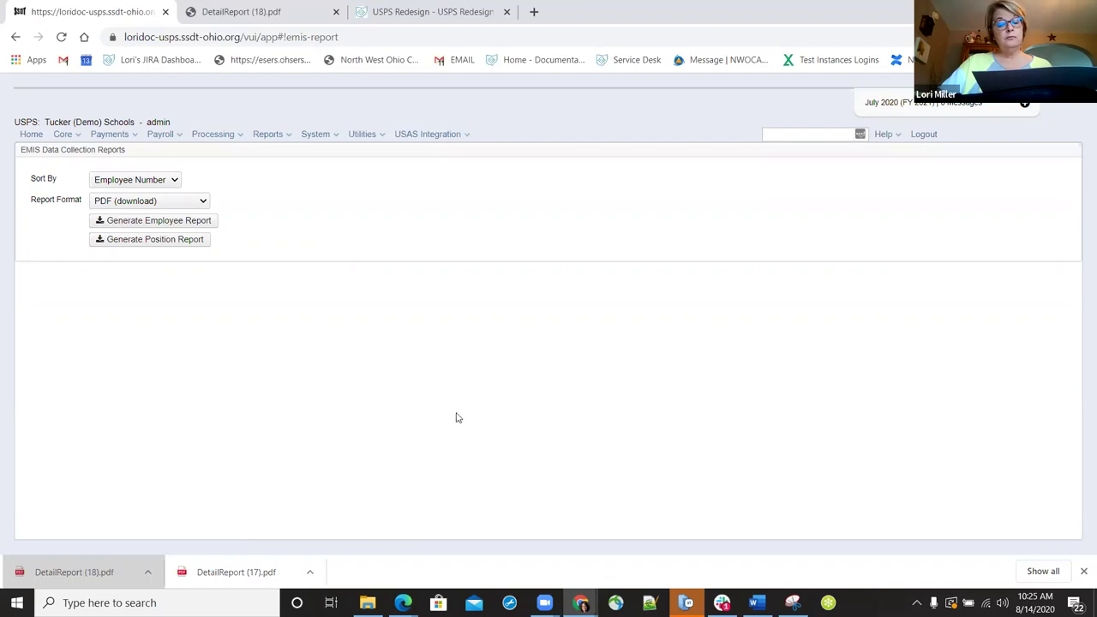
pyautogui.click(467, 135)
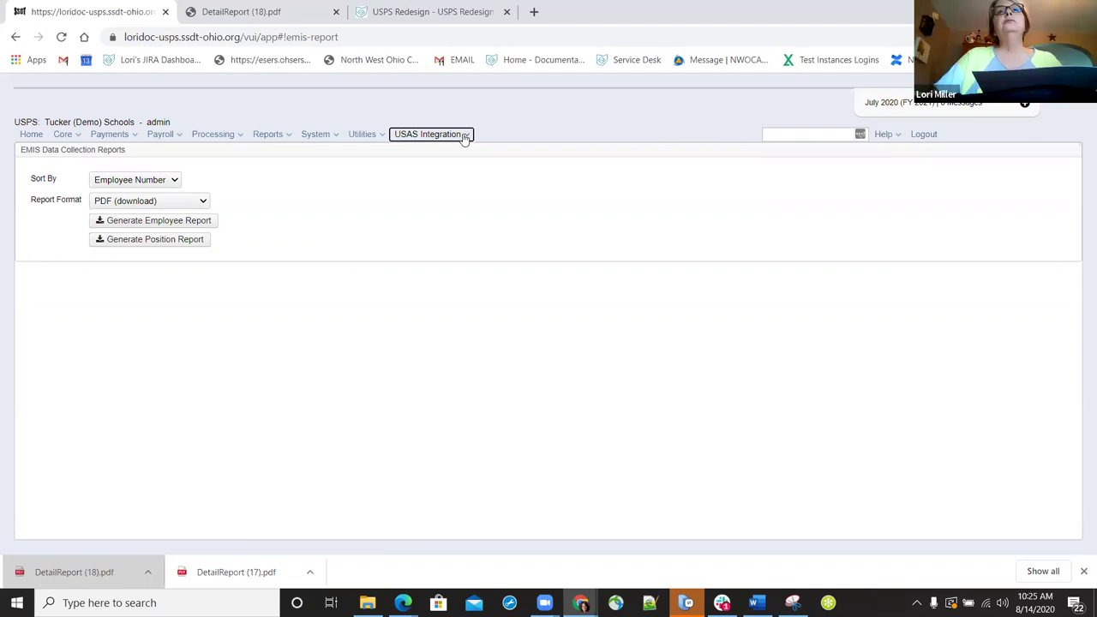
# - Show the USAS Integration Expenditure Accounts list, then open the Reports menu
pyautogui.click(464, 137)
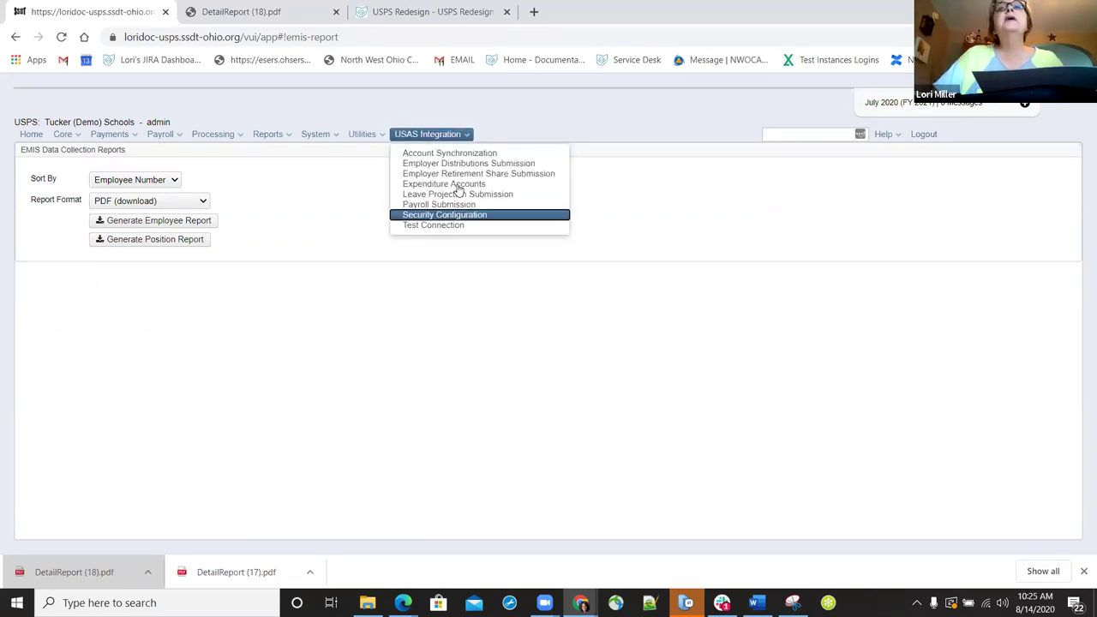
pyautogui.click(458, 184)
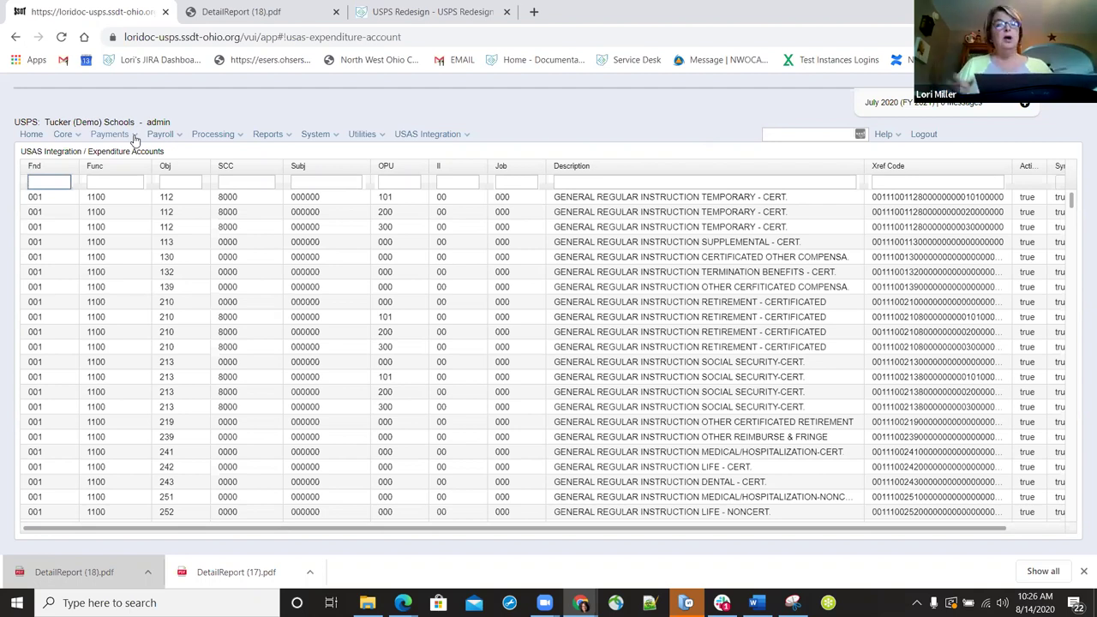
pyautogui.click(291, 141)
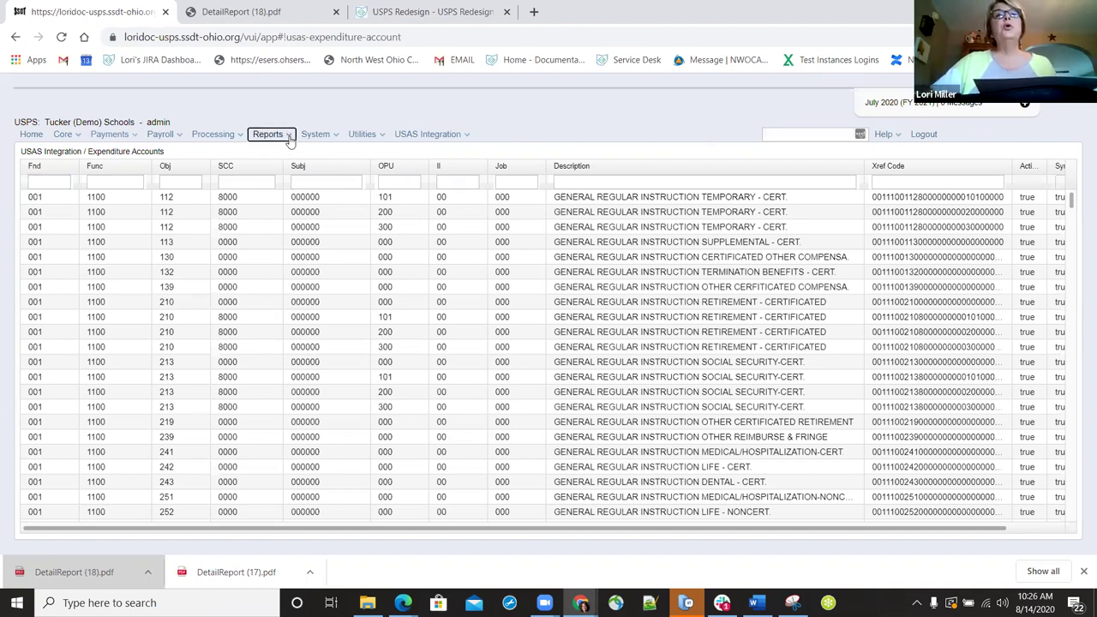
pyautogui.click(291, 140)
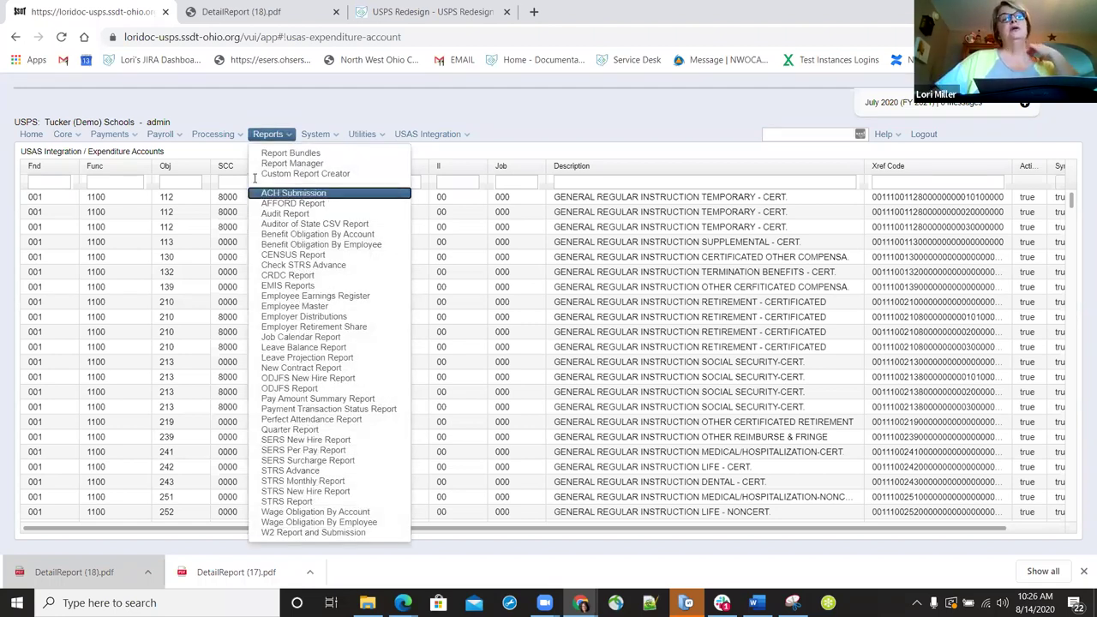
# - View the ACH Submission and HSA Submission reports, then go to Processing > New Contract Maintenance
pyautogui.click(304, 193)
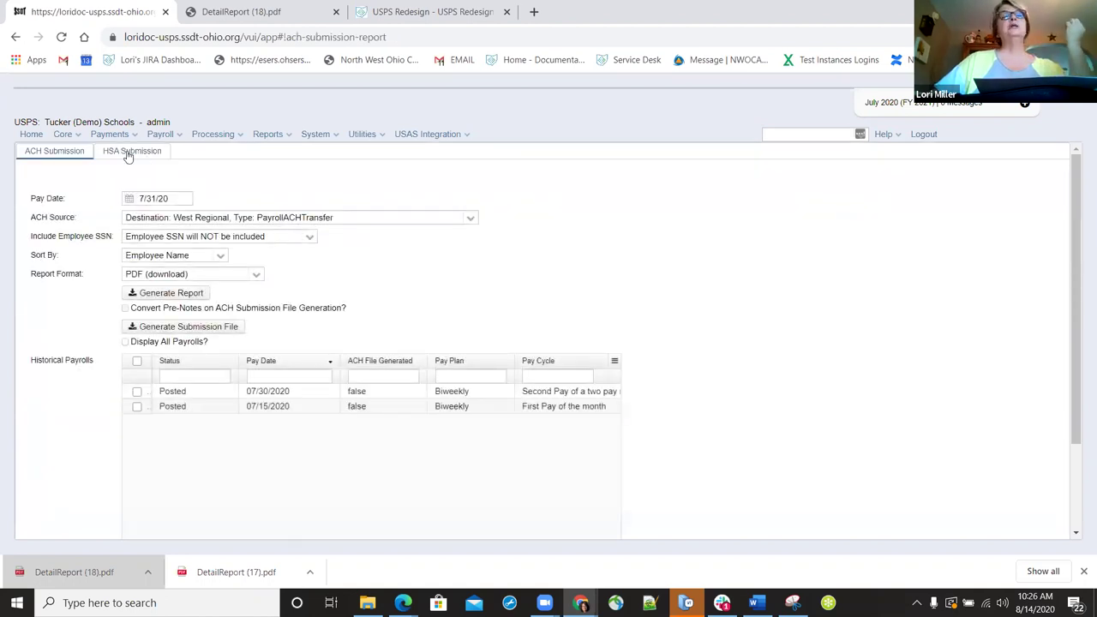
pyautogui.click(127, 154)
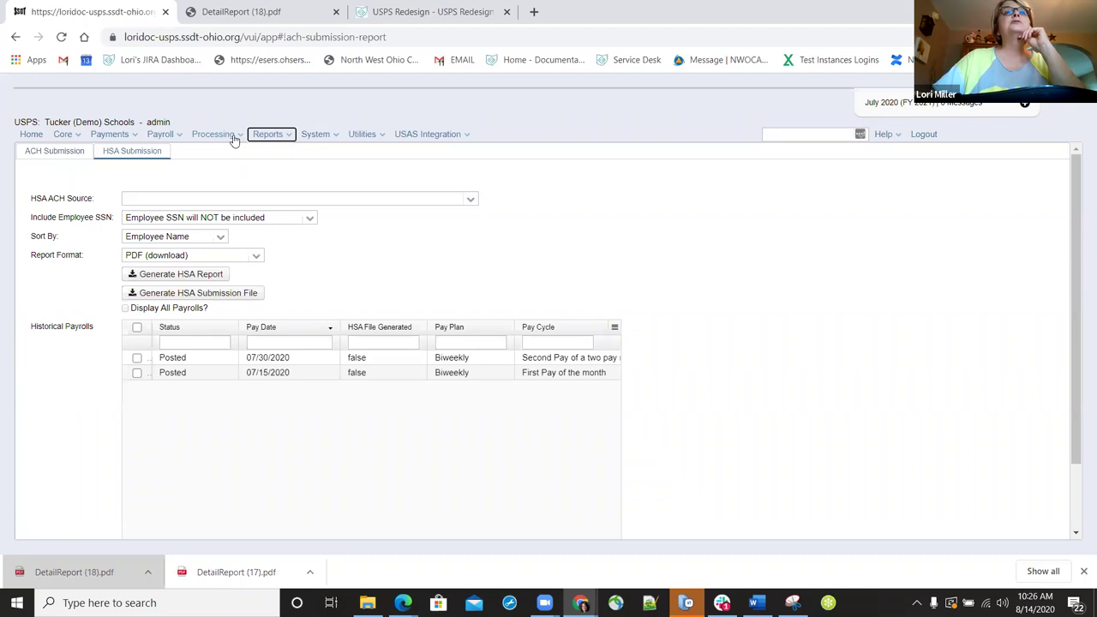
pyautogui.click(225, 134)
pyautogui.click(231, 162)
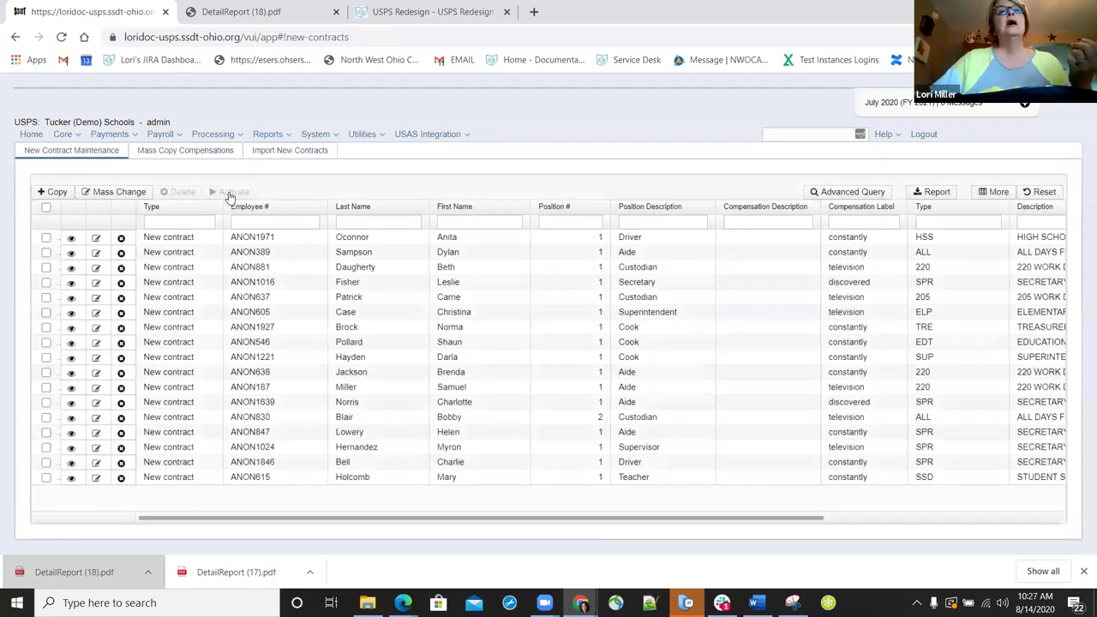
# - Select all 17 new contracts, start activation with Lock in Pay Per Period, then cancel
pyautogui.click(46, 206)
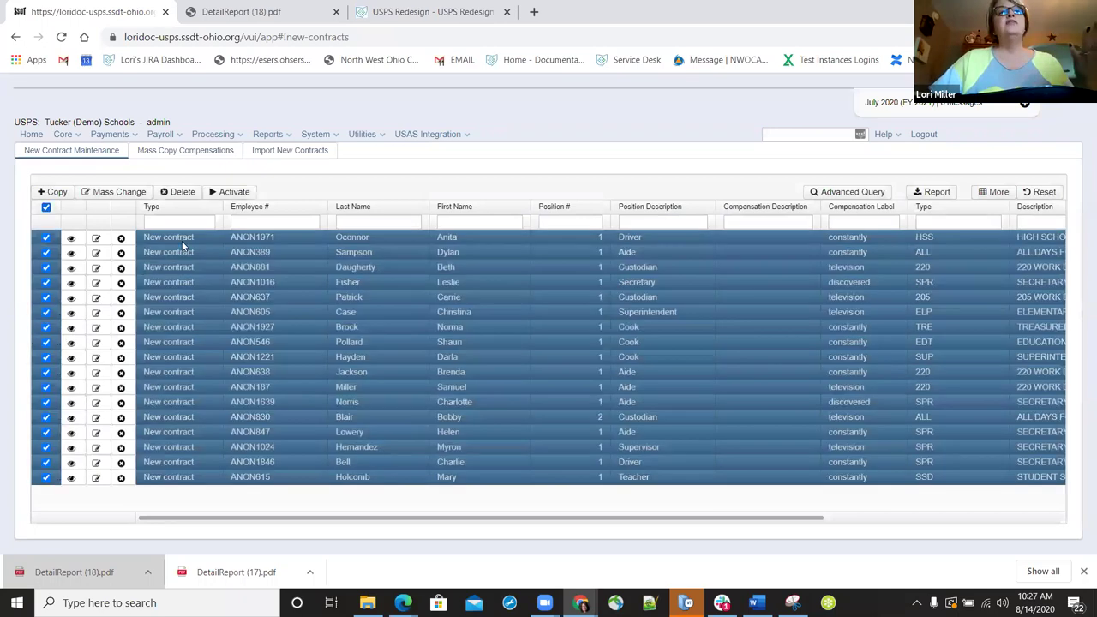
pyautogui.click(233, 192)
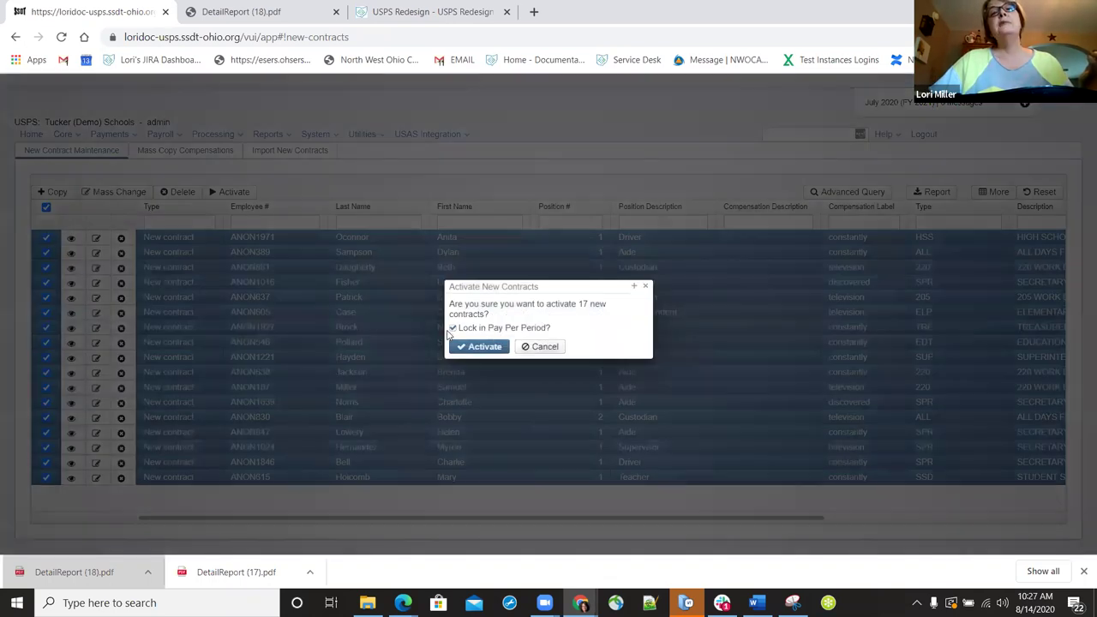
pyautogui.click(453, 328)
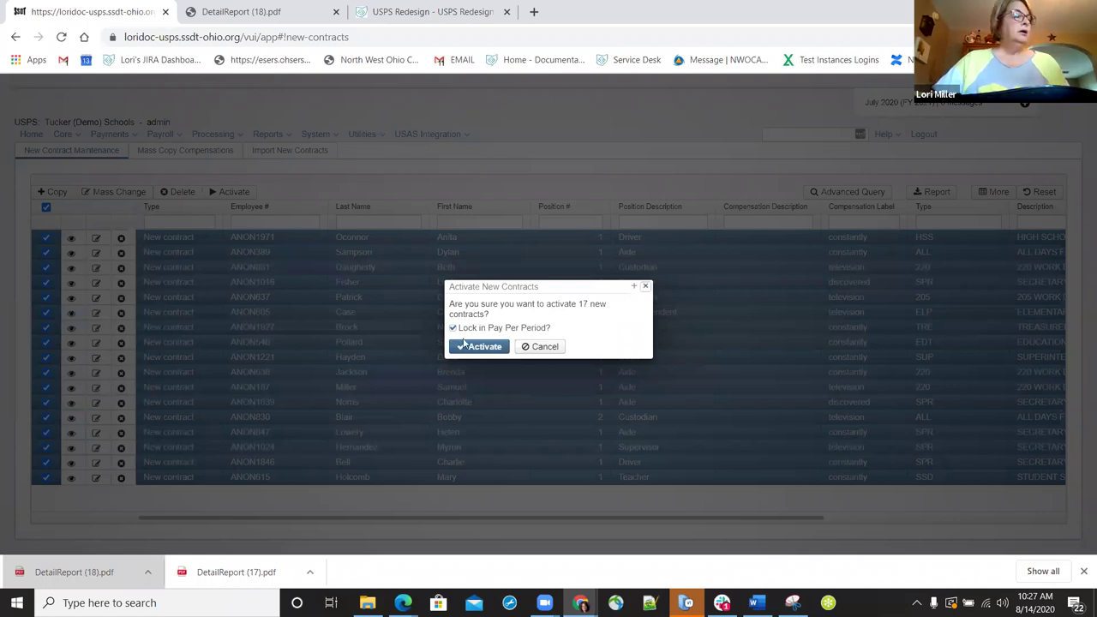
pyautogui.press('Return')
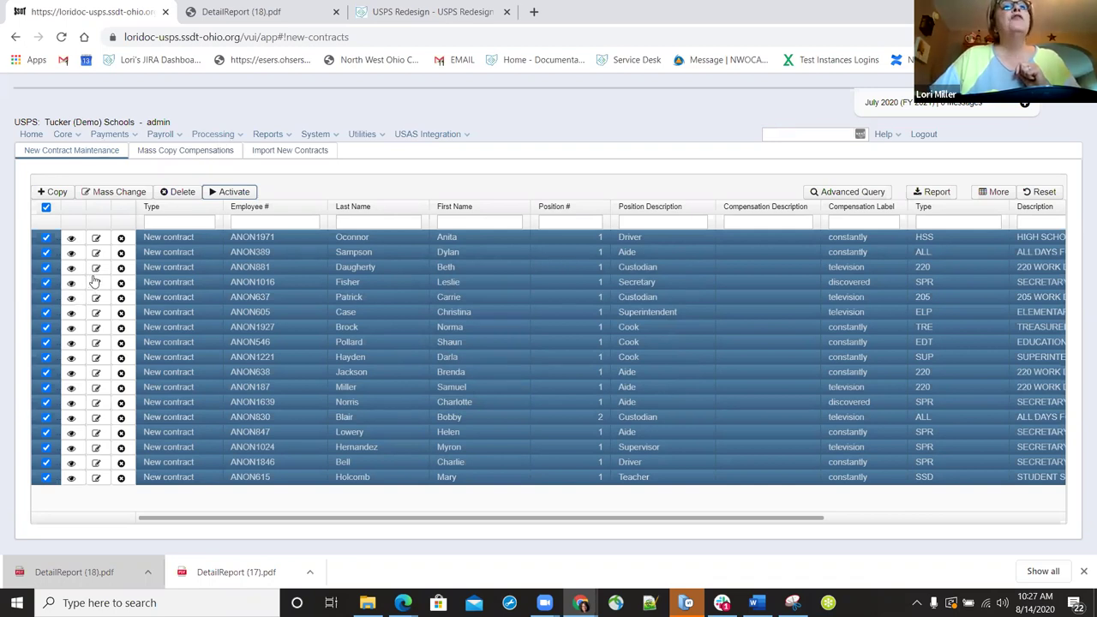
# - Open the Organization Detail page for Tucker (Demo) Schools from the Core menu
pyautogui.press('Down')
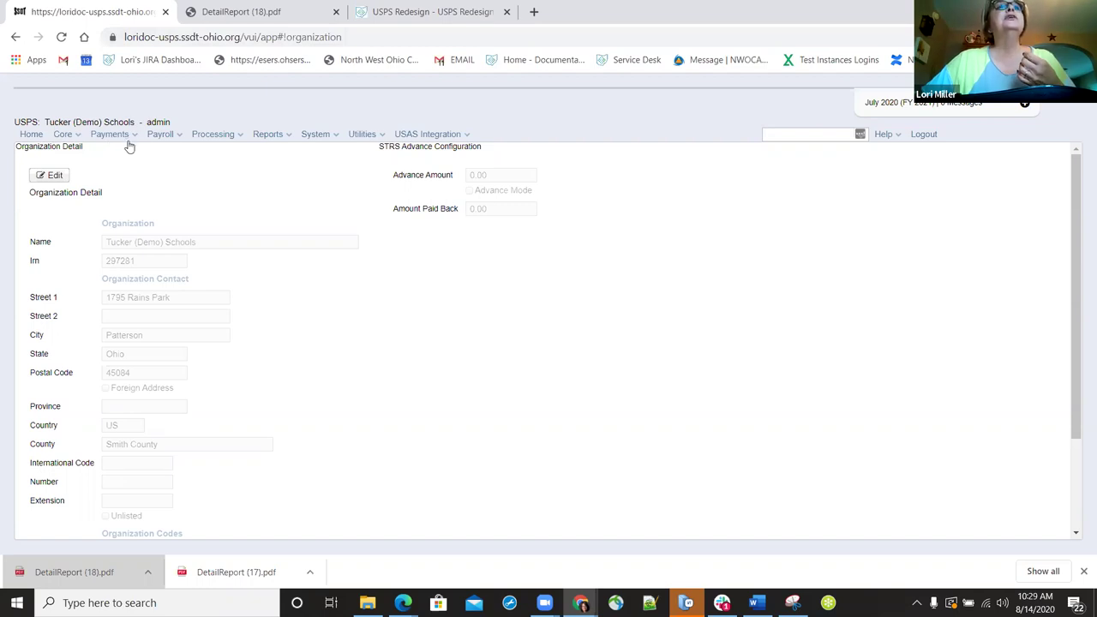
# - Go to the Payroll Accounts list via the Core menu
pyautogui.click(65, 134)
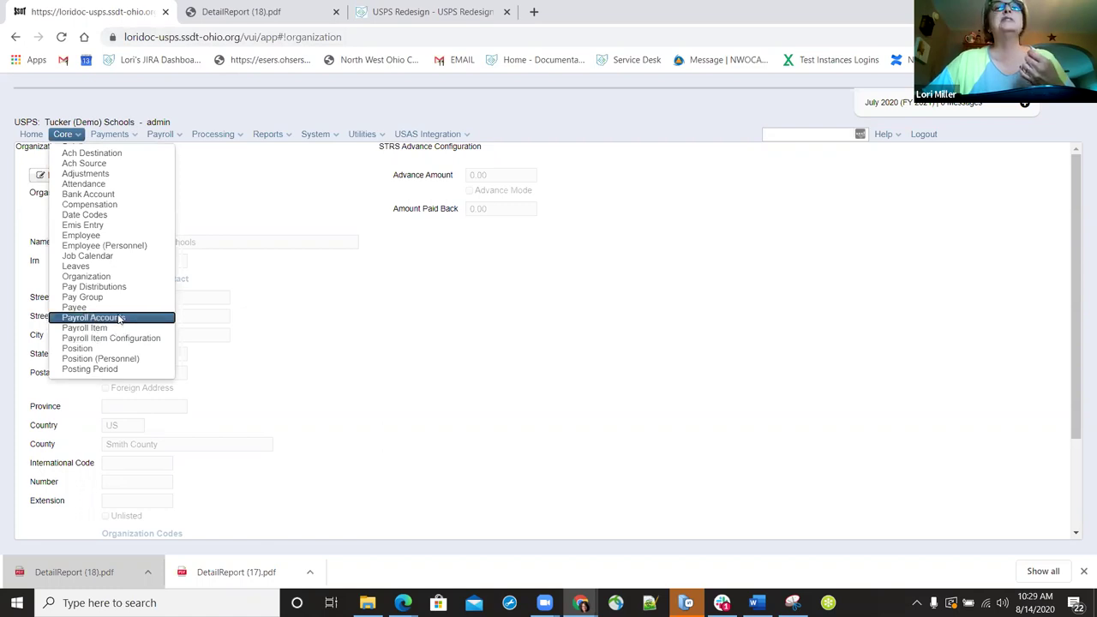
pyautogui.click(119, 318)
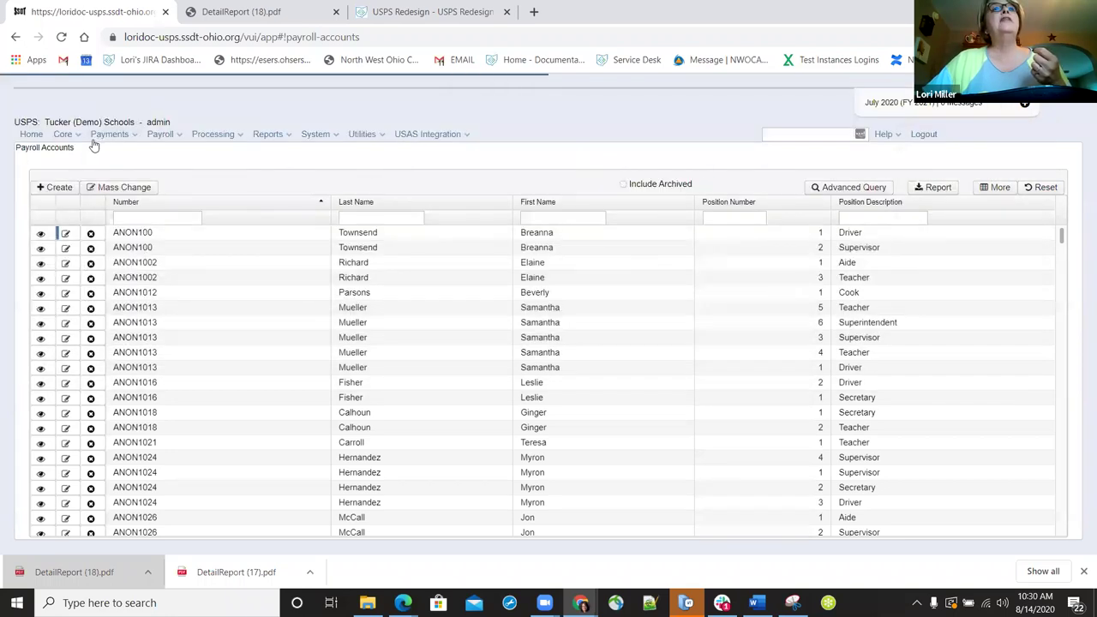
# - Choose Payroll Item from the Core menu to load the Payroll Item records page
pyautogui.click(64, 134)
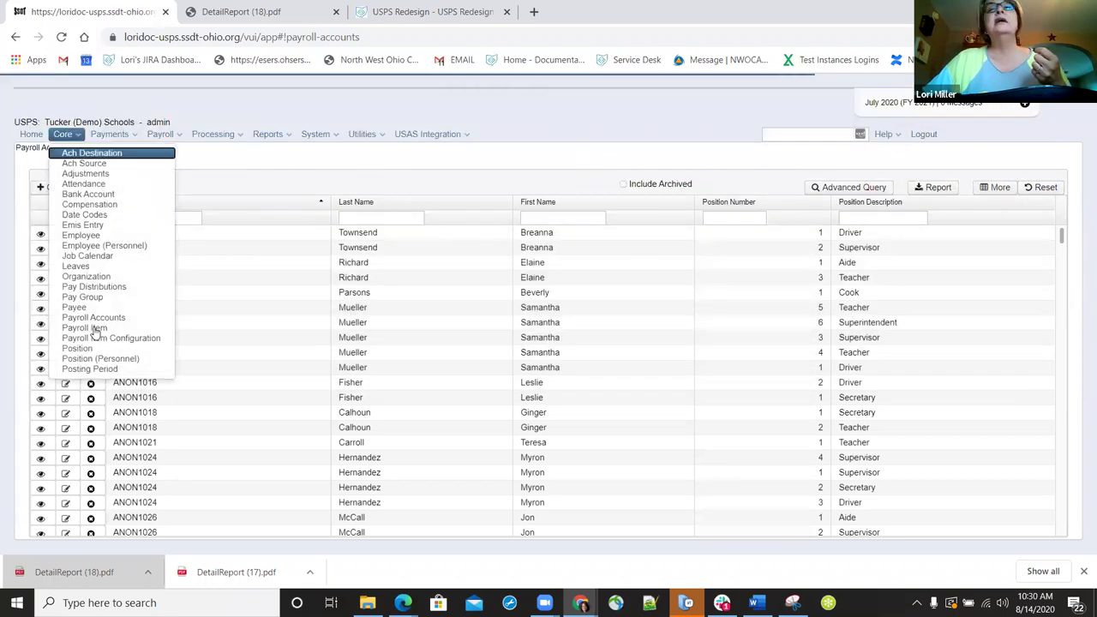
pyautogui.click(94, 329)
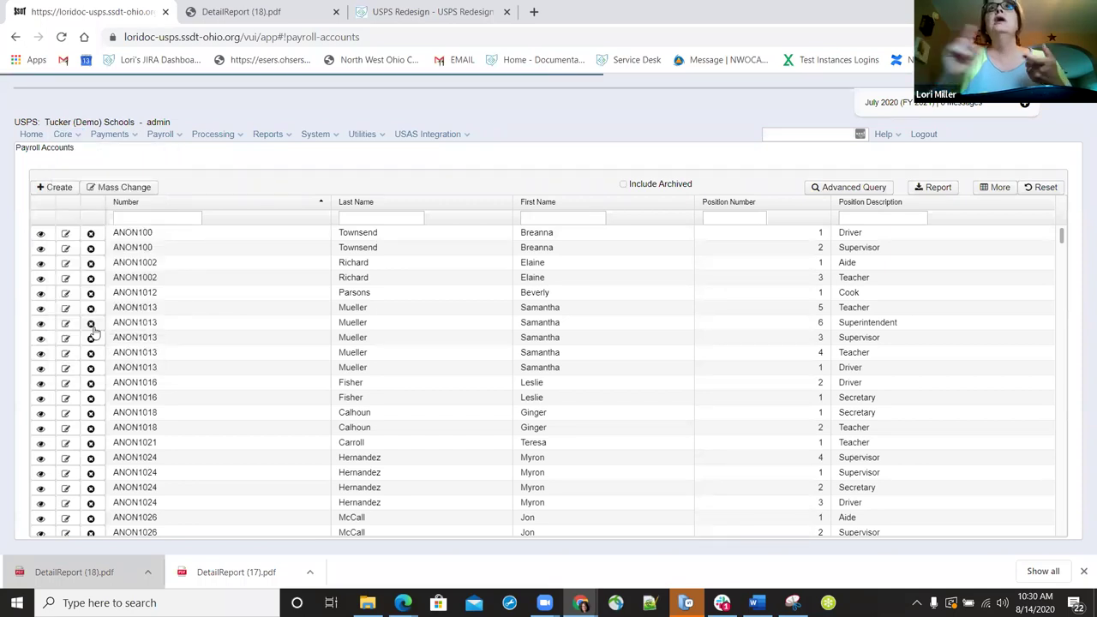
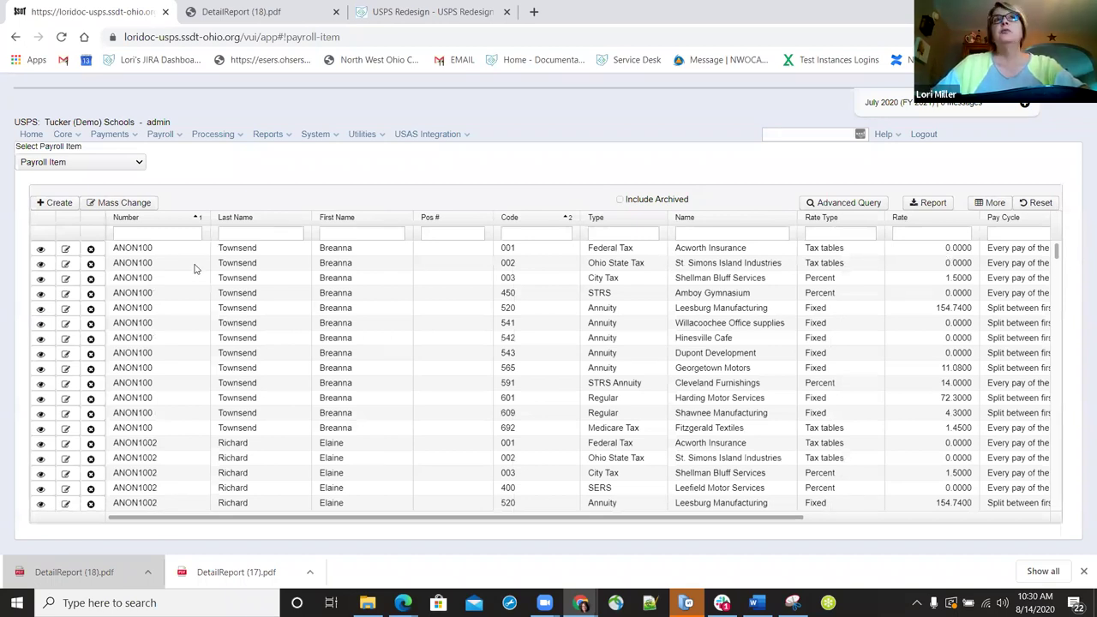
# - Review the first employee's Federal Tax item and close it unchanged
pyautogui.click(147, 249)
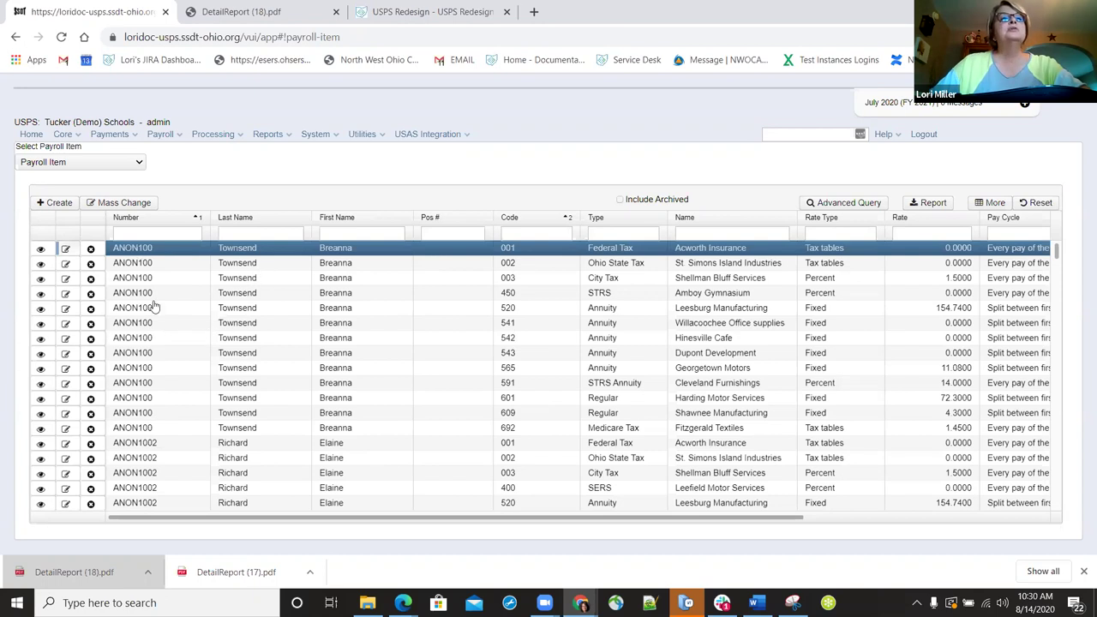
pyautogui.scroll(-3, 123, 351)
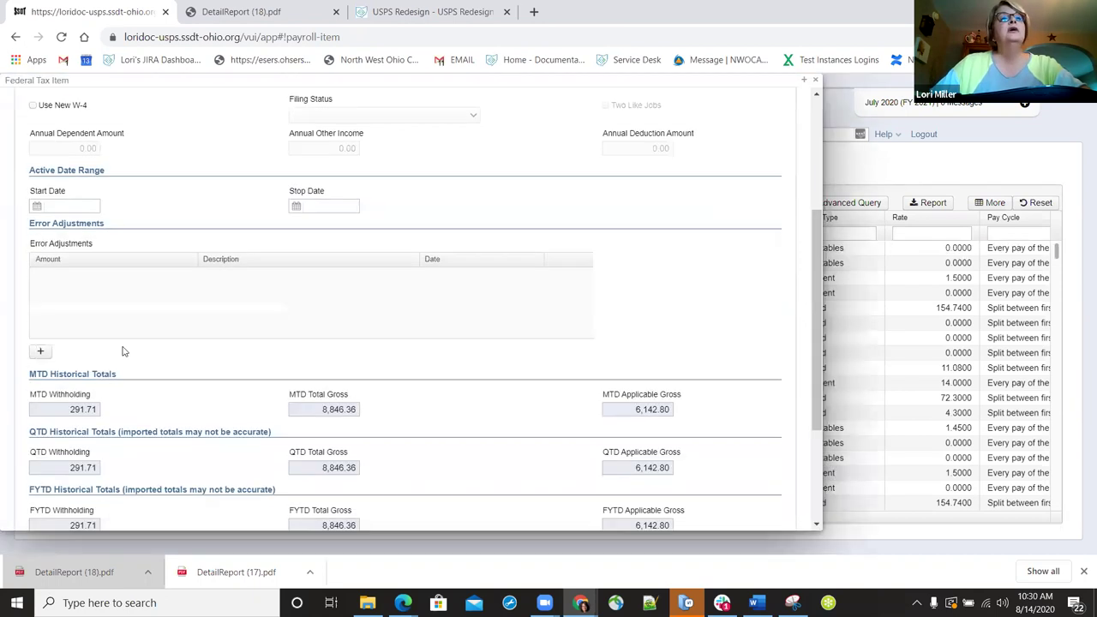
pyautogui.scroll(-2, 120, 325)
pyautogui.scroll(2, 816, 83)
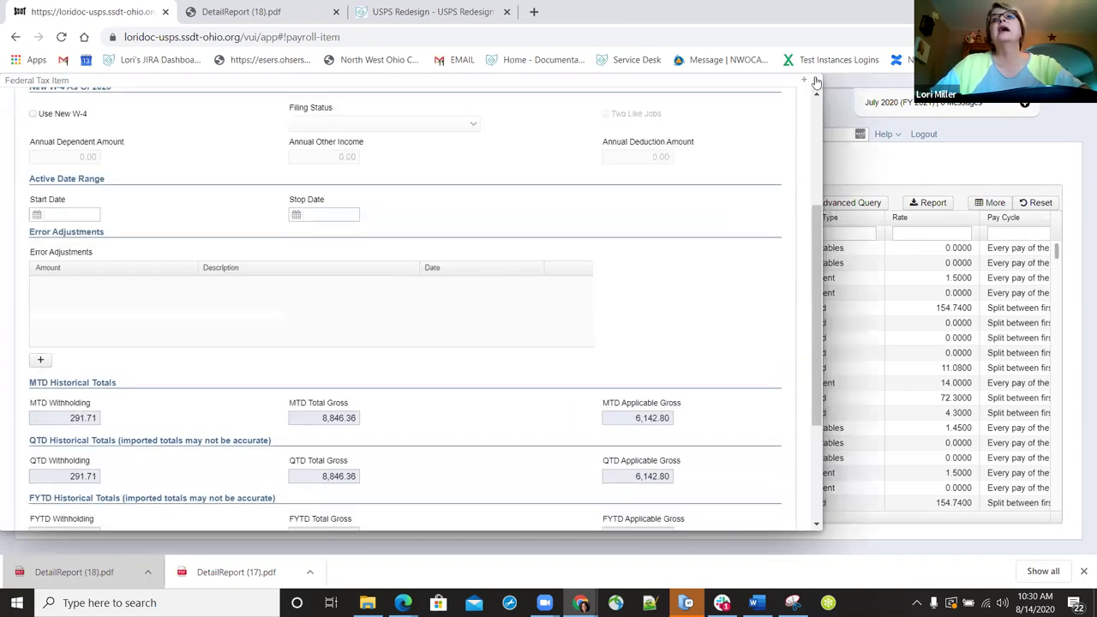
pyautogui.scroll(3, 658, 181)
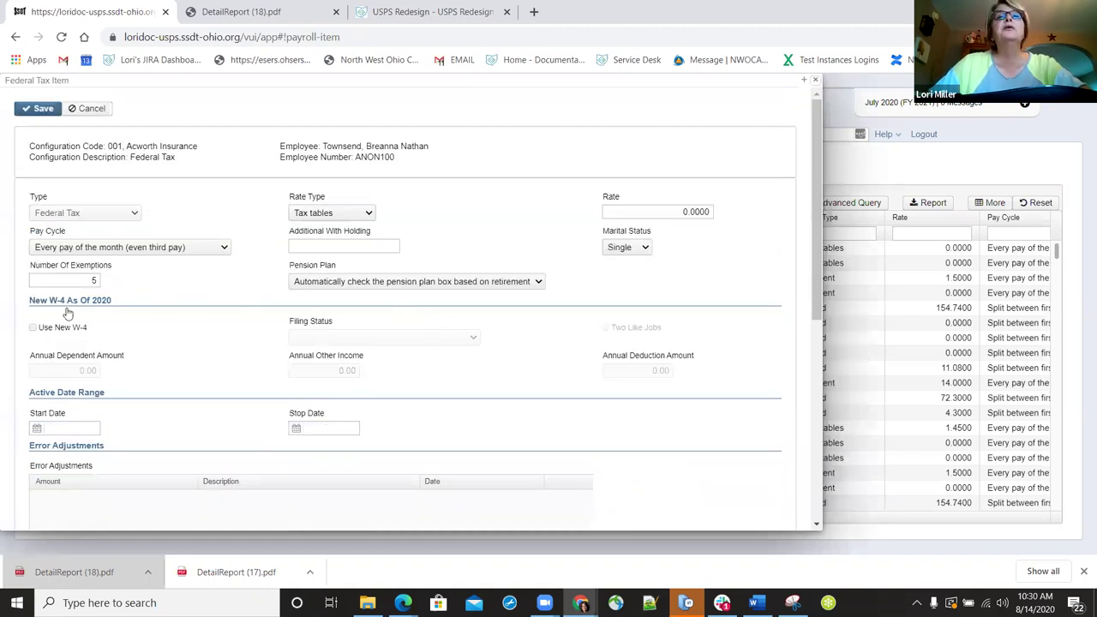
pyautogui.press('Escape')
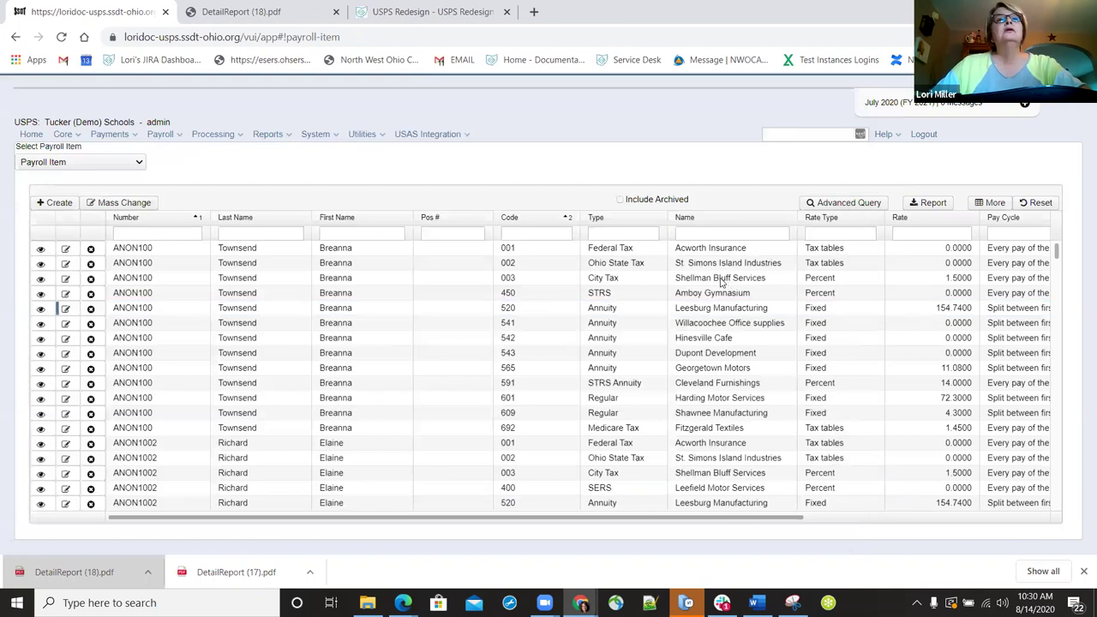
# - Review the Leesburg Manufacturing annuity item details, then close them
pyautogui.press('Return')
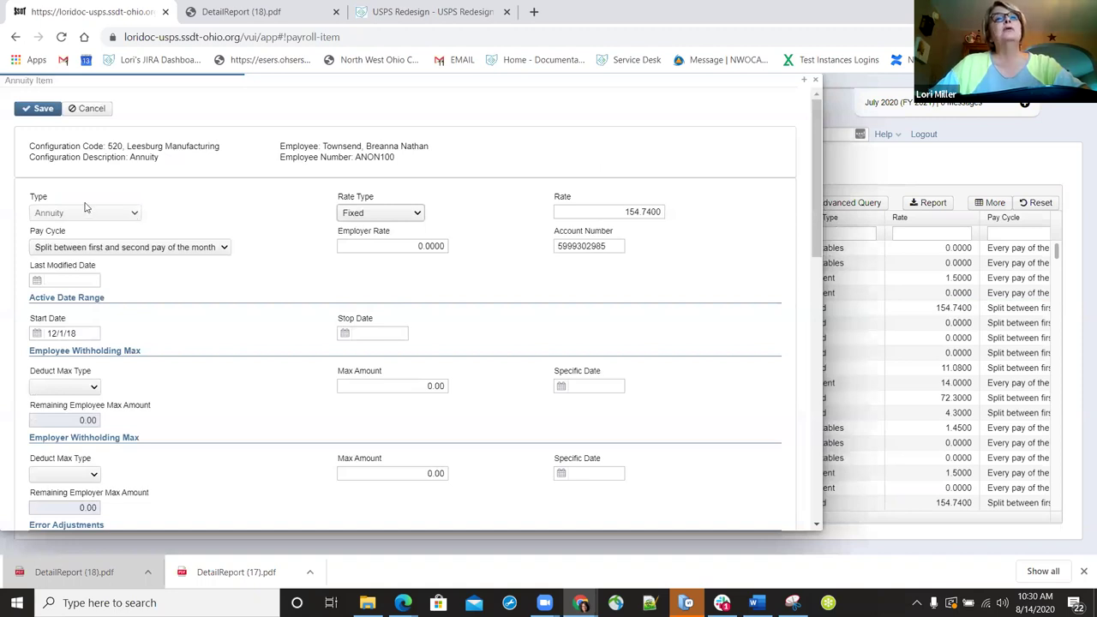
pyautogui.scroll(-4, 95, 269)
pyautogui.scroll(3, 54, 293)
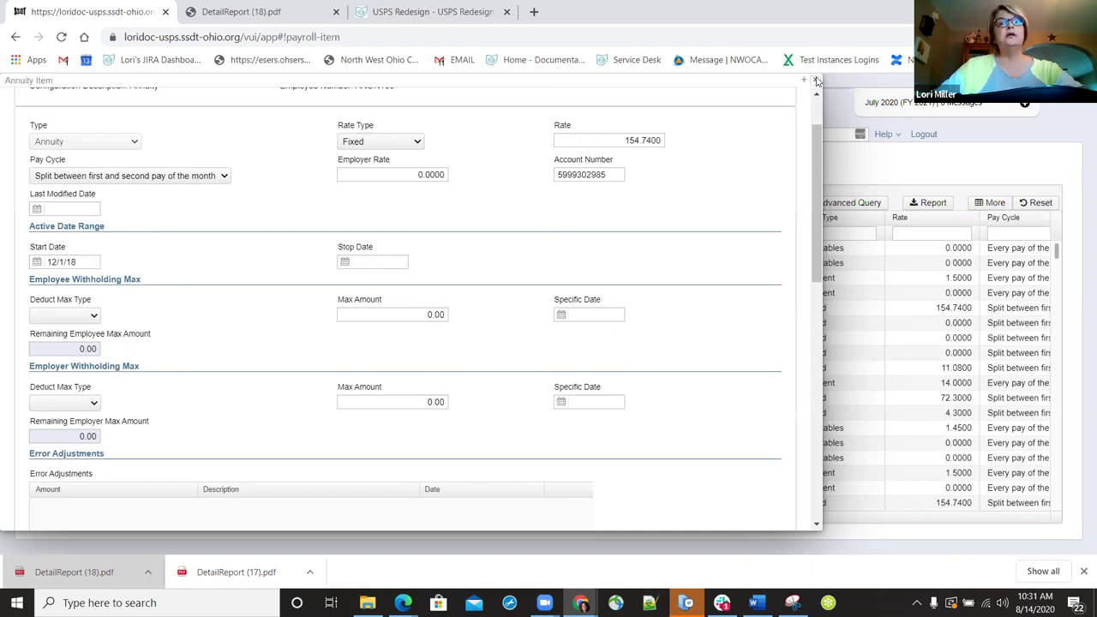
pyautogui.click(817, 81)
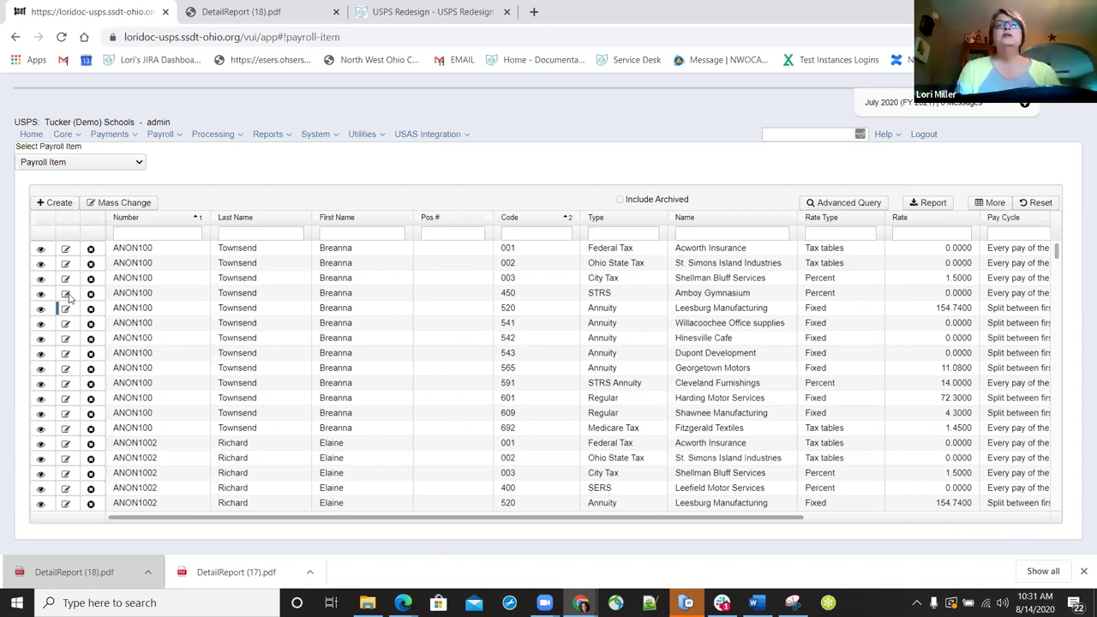
# - Check the 450 Amboy Gymnasium STRS item's historical totals, including YTD Employer Amount 5,263.69
pyautogui.click(66, 293)
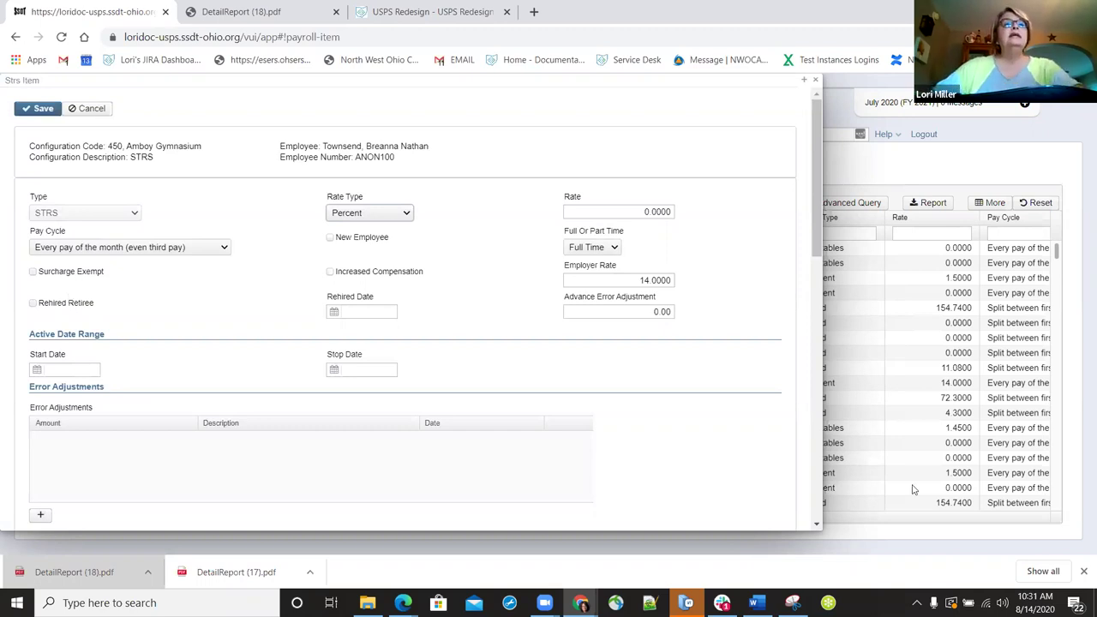
pyautogui.scroll(-3, 910, 485)
pyautogui.scroll(-1, 514, 377)
pyautogui.scroll(-2, 442, 343)
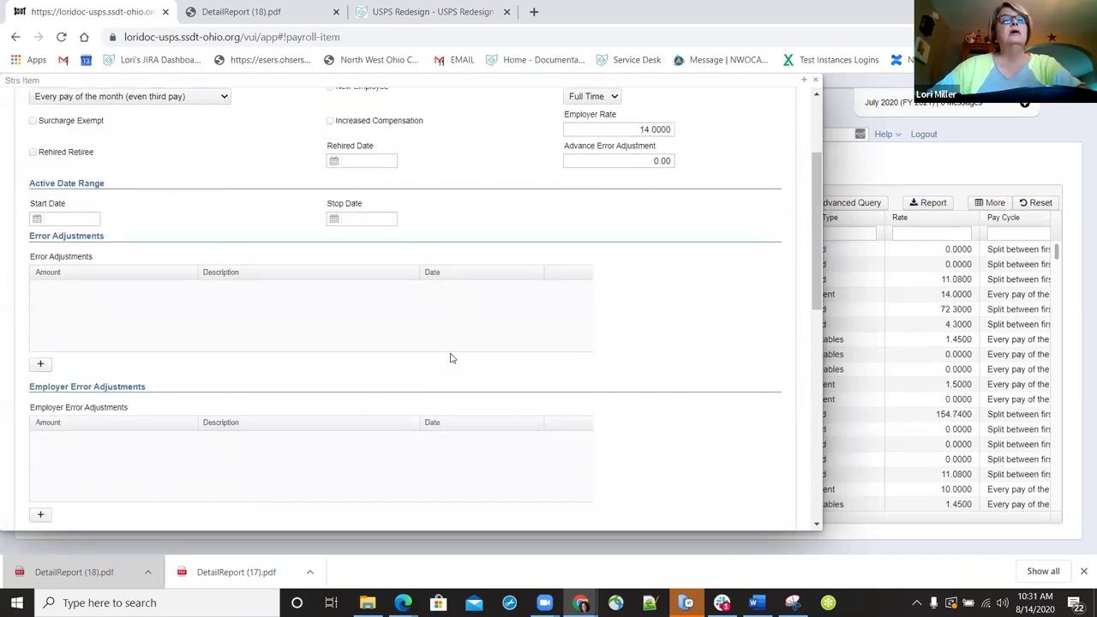
pyautogui.scroll(-3, 1080, 460)
pyautogui.scroll(-3, 1080, 204)
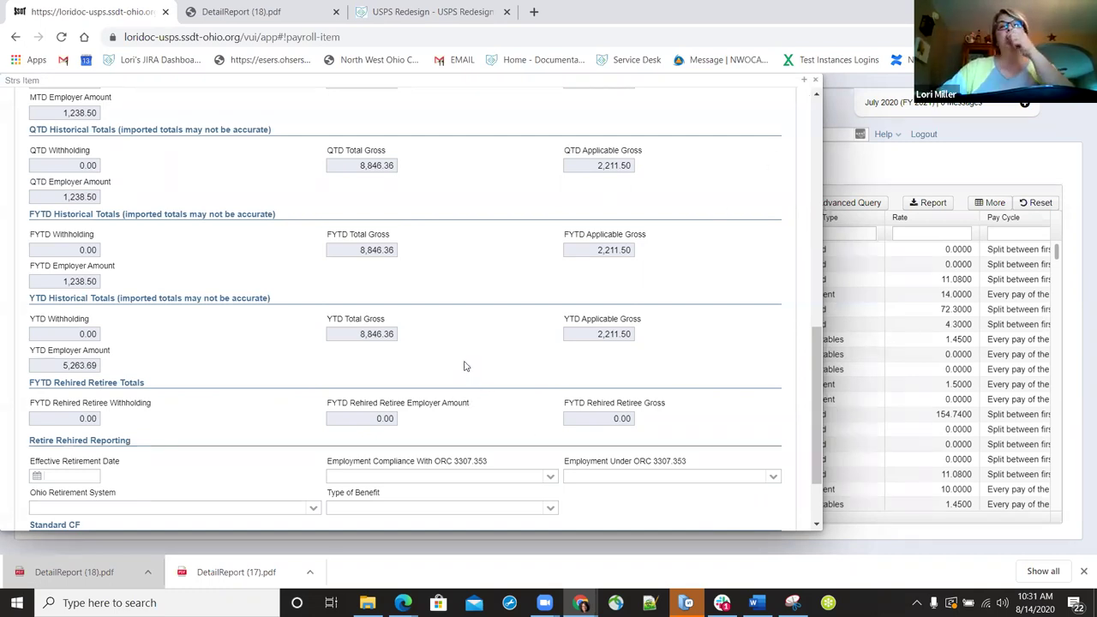
pyautogui.press('Escape')
# - Filter the payroll items by code 591 and review the first STRS Annuity item
pyautogui.click(536, 236)
pyautogui.write('591')
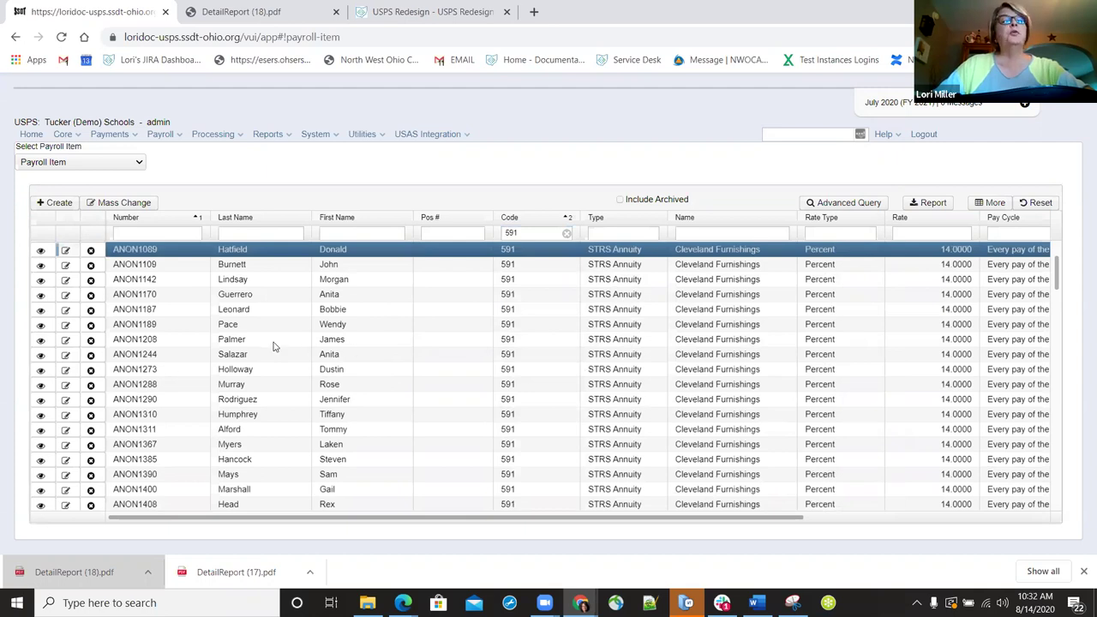
pyautogui.click(40, 401)
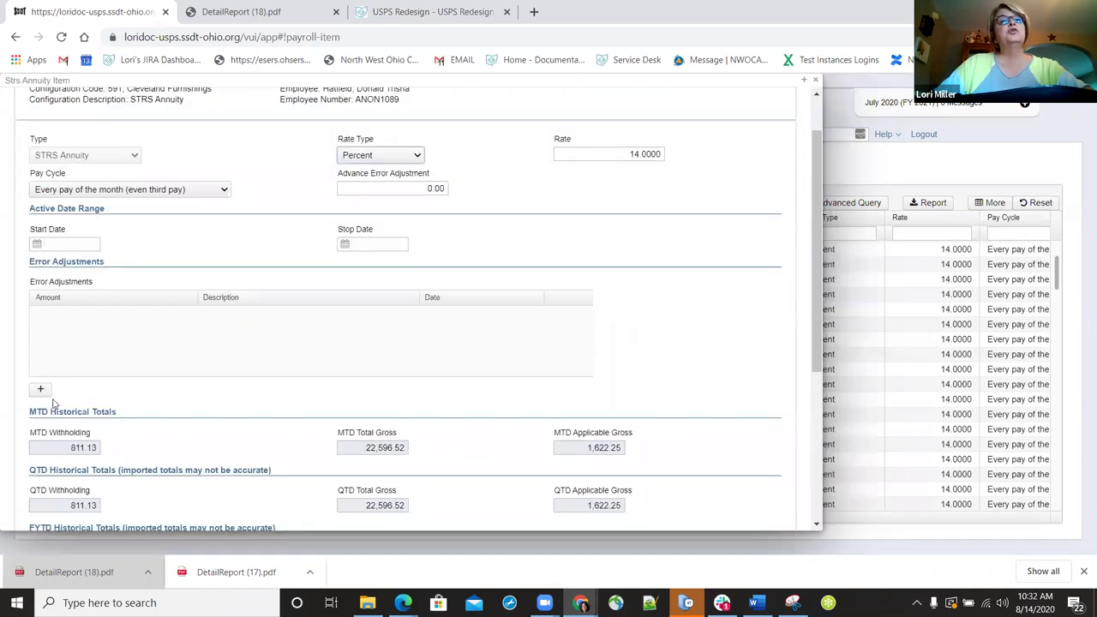
pyautogui.scroll(-3, 56, 403)
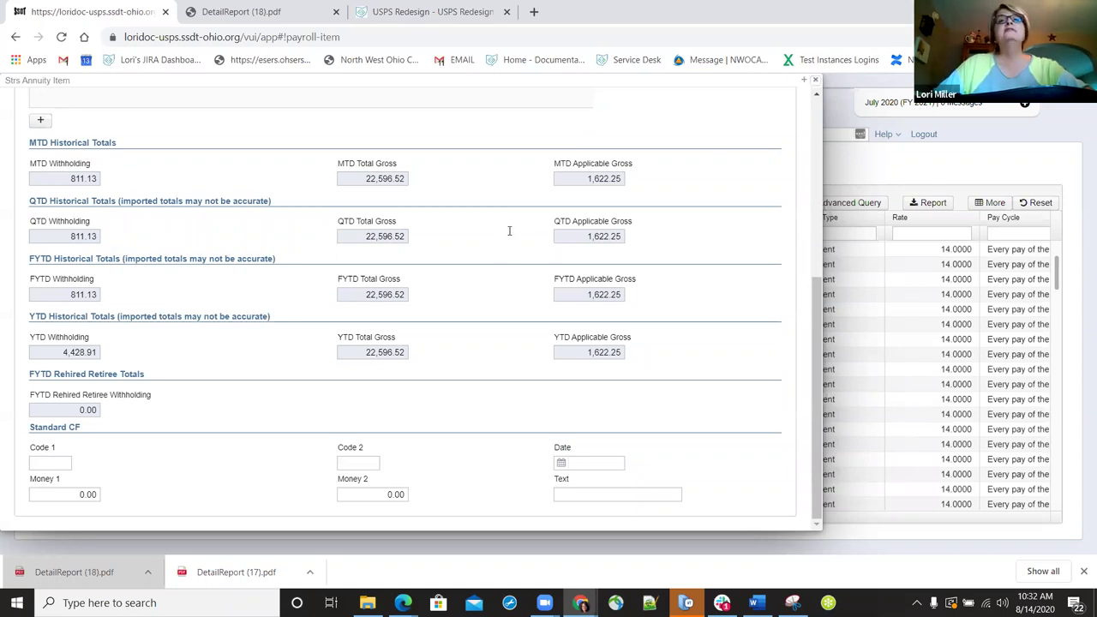
pyautogui.press('Escape')
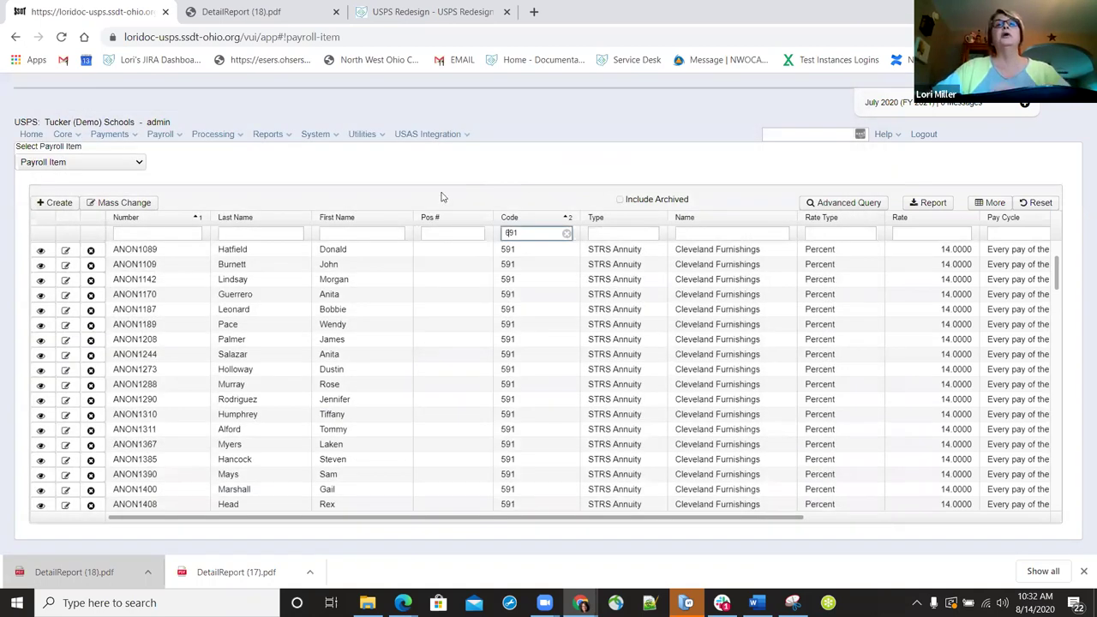
# - Review the first Employer STRS item and close it without saving
pyautogui.click(66, 250)
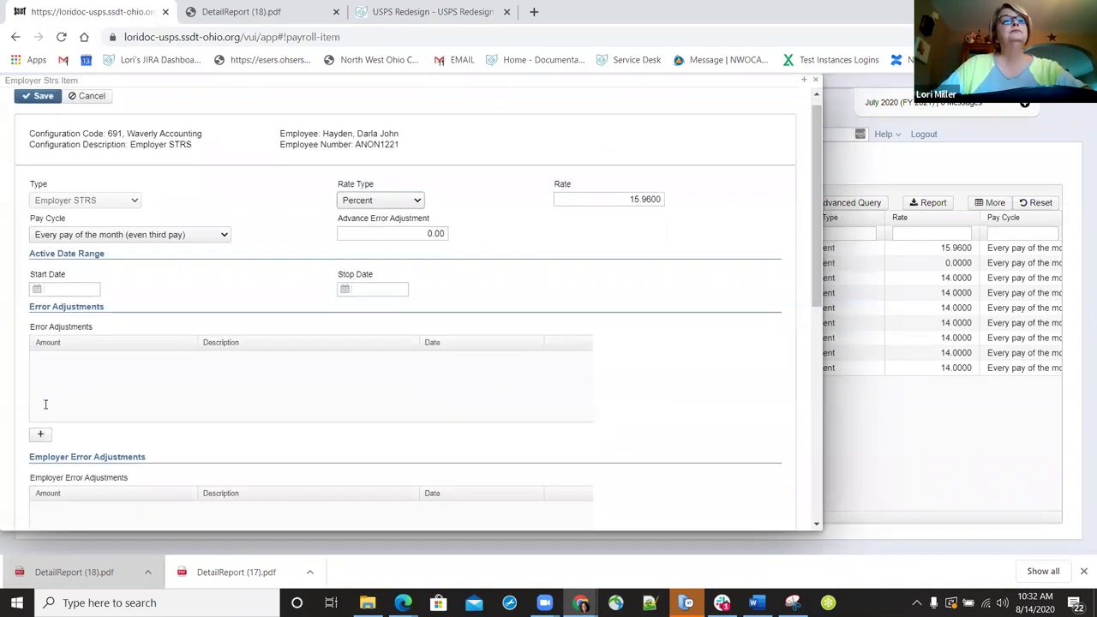
pyautogui.scroll(-10, 53, 401)
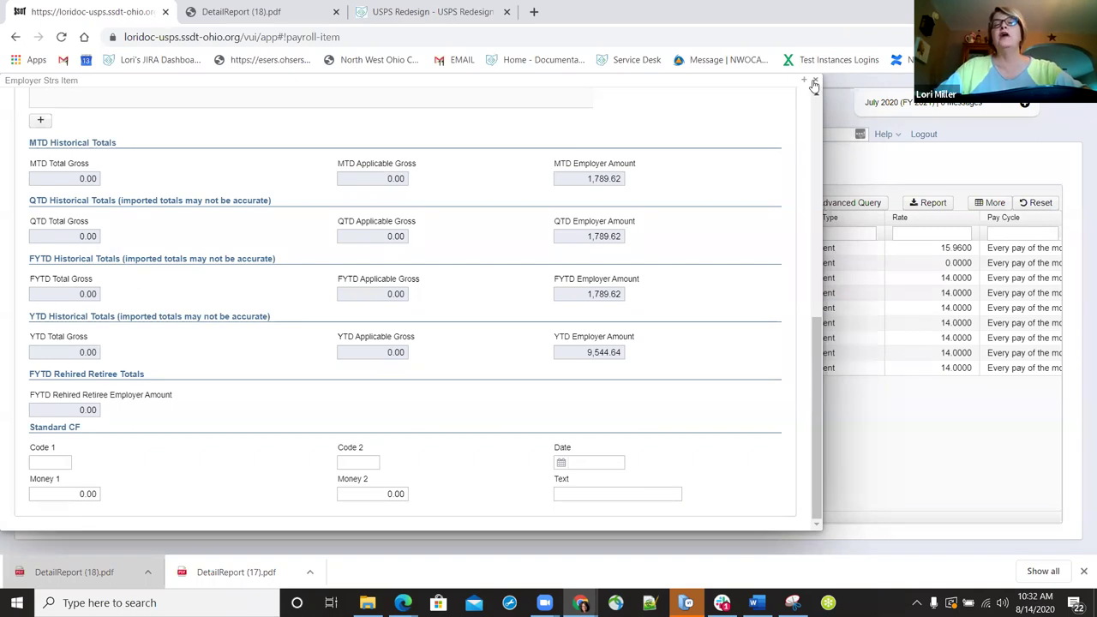
pyautogui.scroll(10, 809, 94)
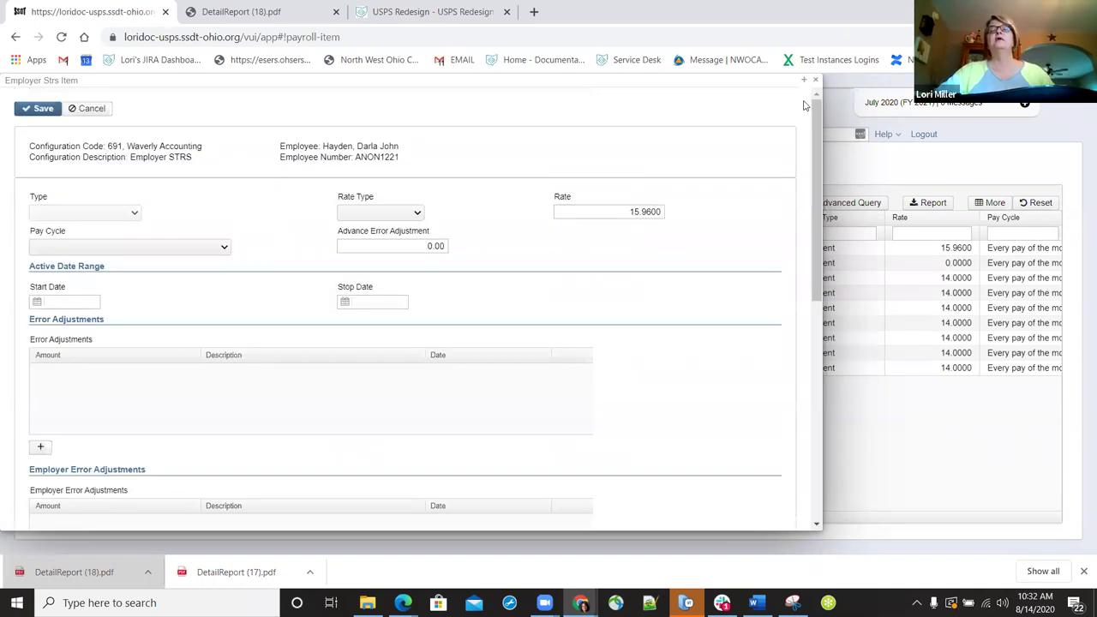
pyautogui.press('Escape')
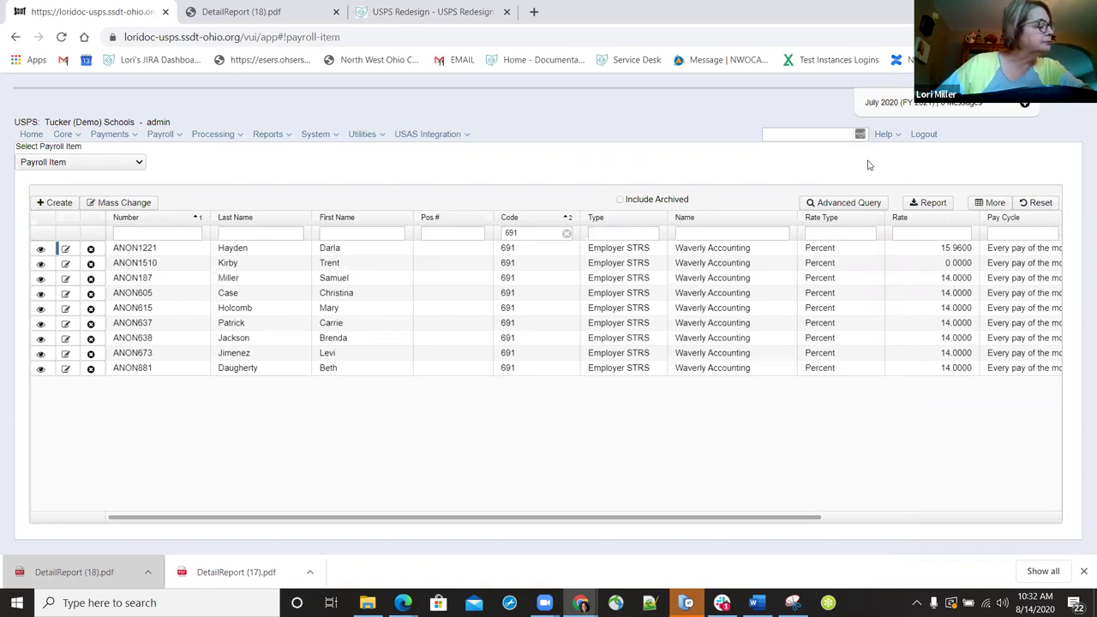
# - Go to Utilities > Mass Load and browse the Importable Entities list
pyautogui.click(379, 137)
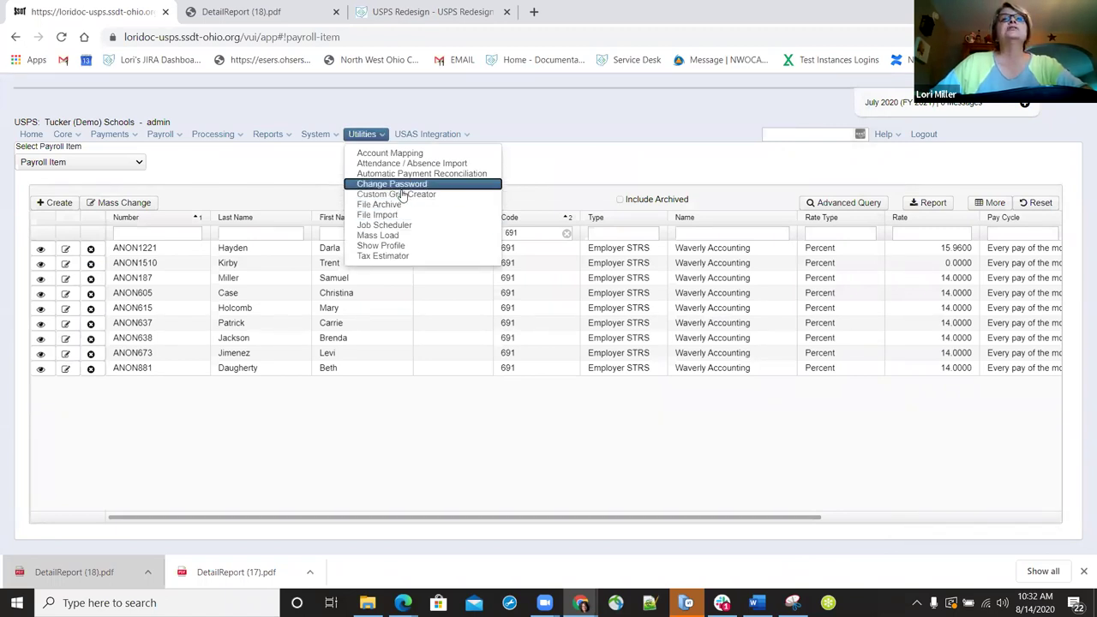
pyautogui.click(394, 235)
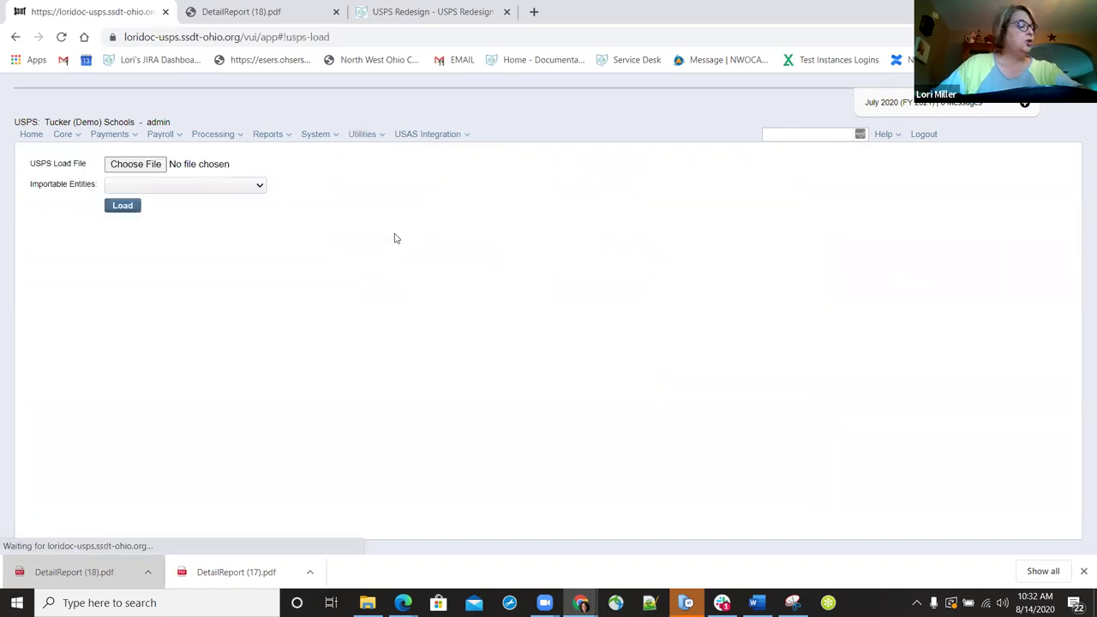
pyautogui.click(264, 188)
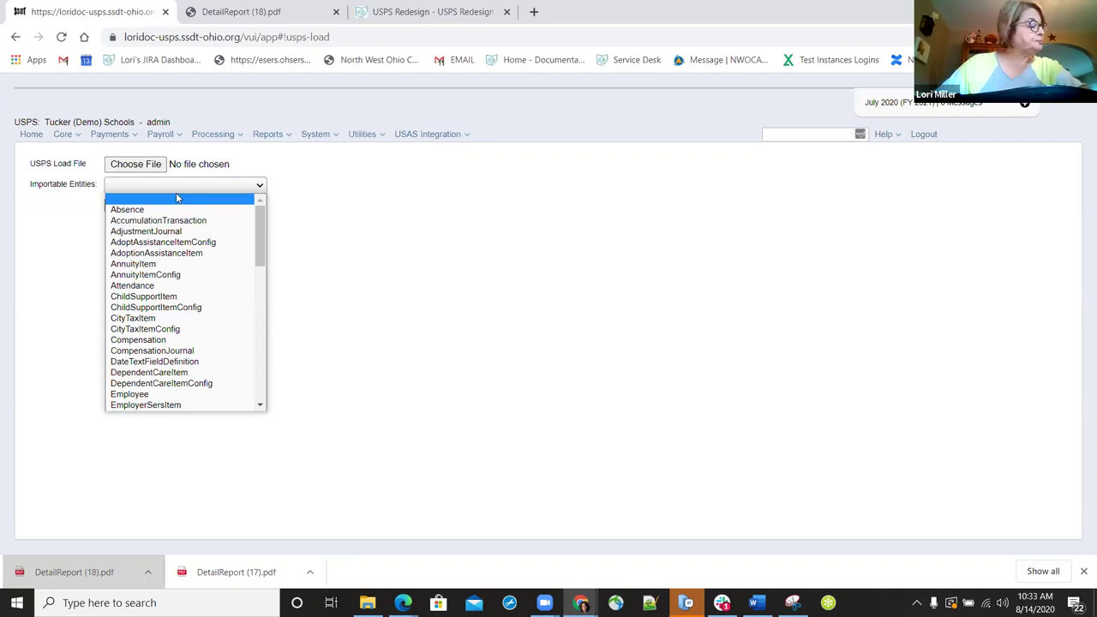
pyautogui.press('Down')
pyautogui.press('Down')
pyautogui.press('Down')
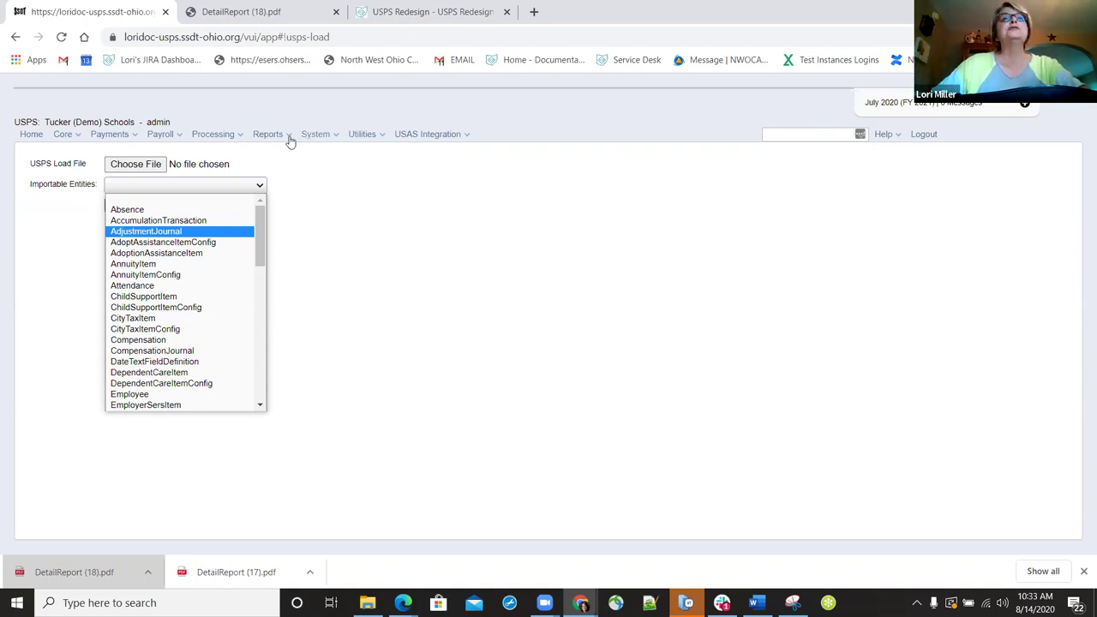
pyautogui.click(289, 137)
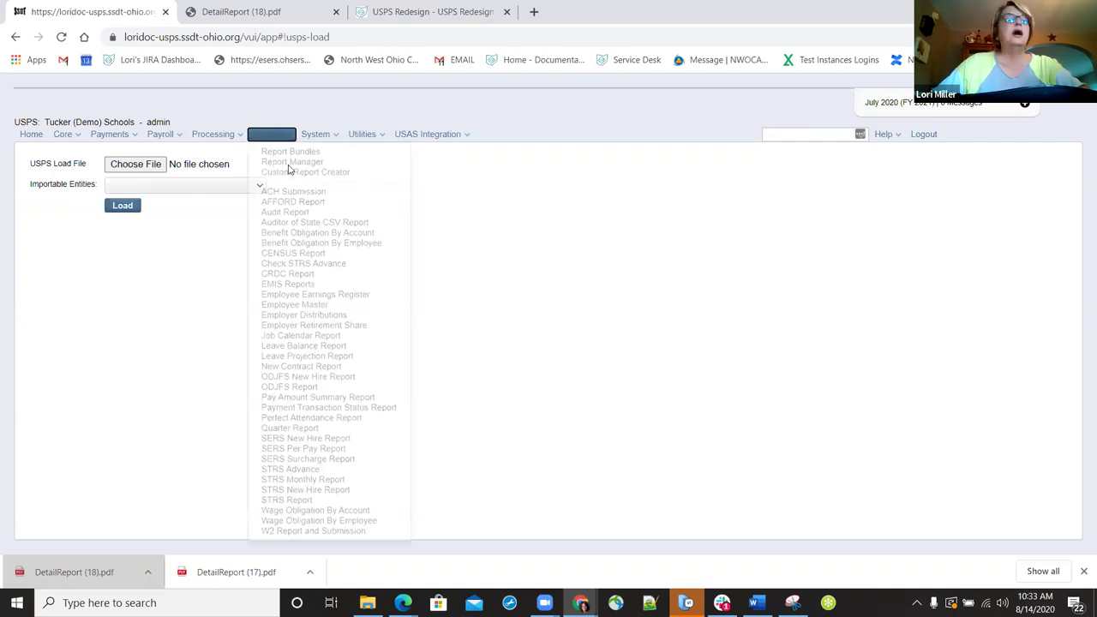
pyautogui.click(287, 165)
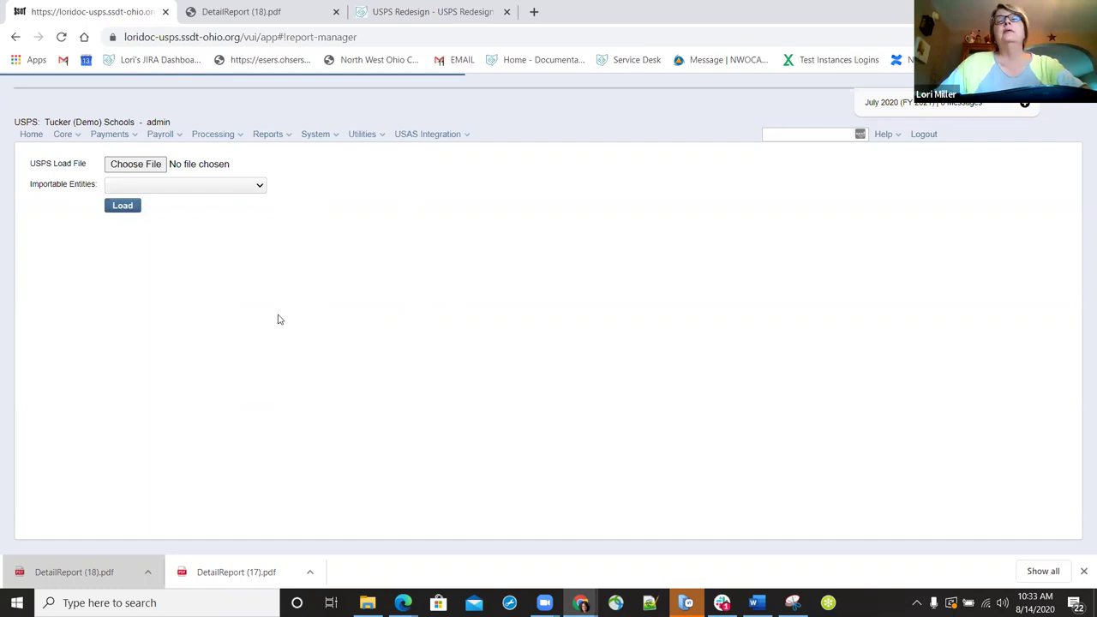
pyautogui.scroll(-2, 471, 446)
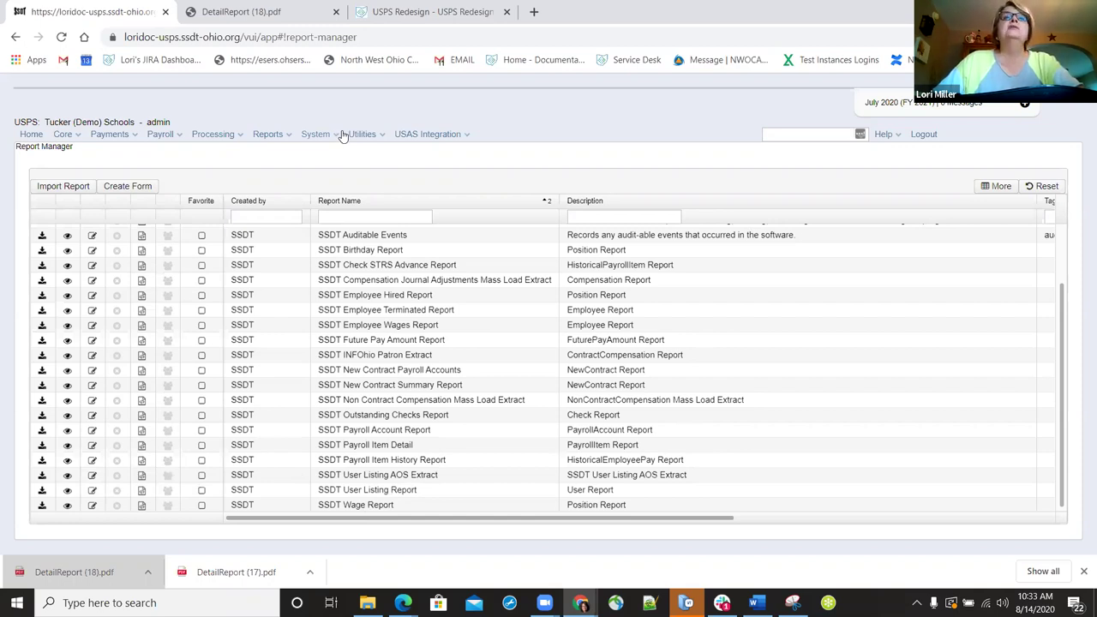
# - Replace the Transaction Configuration's Highest Check Number with 300000 and save
pyautogui.click(334, 135)
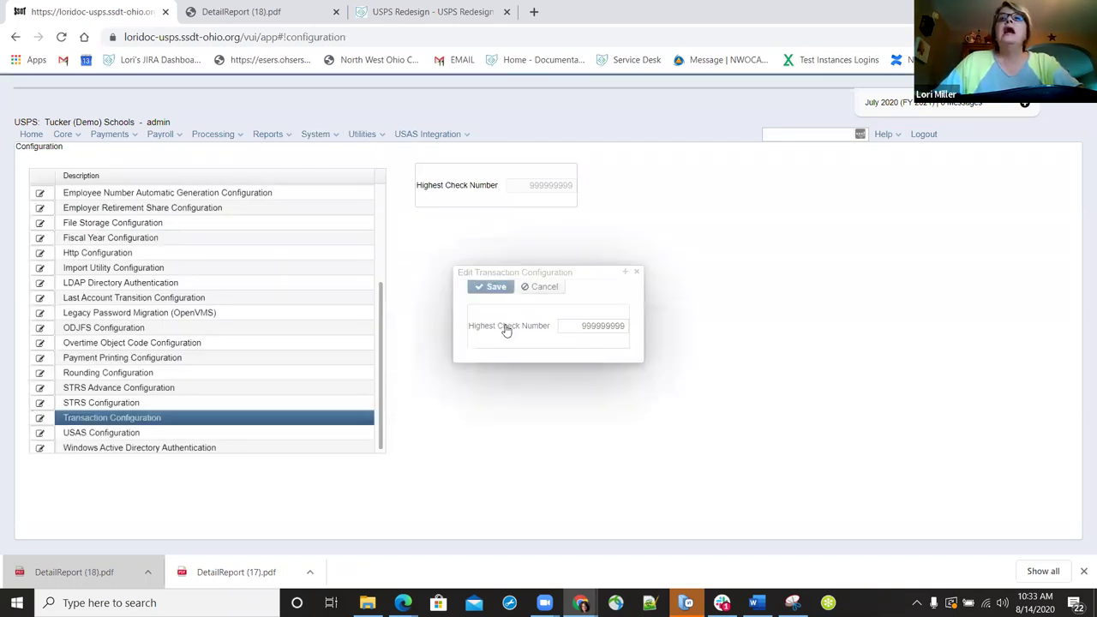
pyautogui.moveTo(569, 325); pyautogui.dragTo(631, 326)
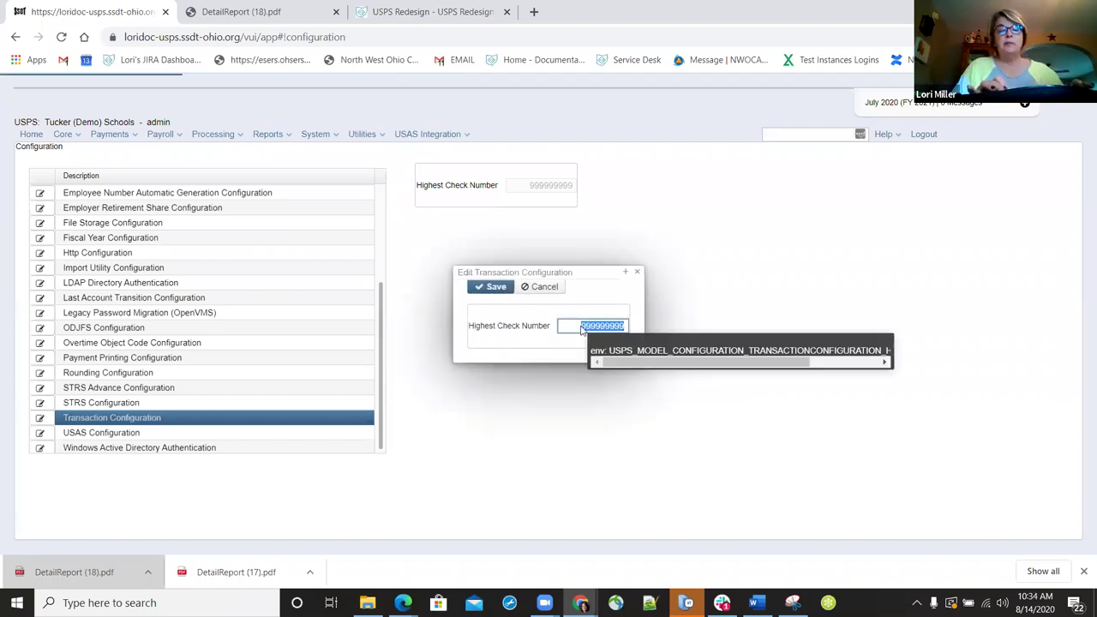
pyautogui.press('BackSpace')
pyautogui.write('300000')
pyautogui.click(501, 288)
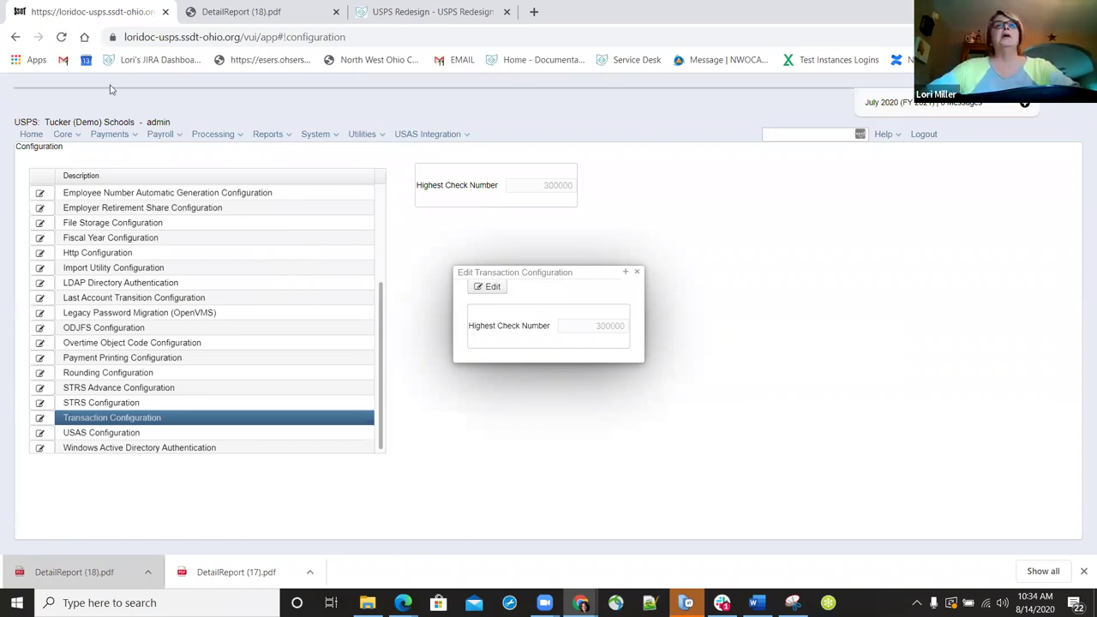
pyautogui.click(290, 137)
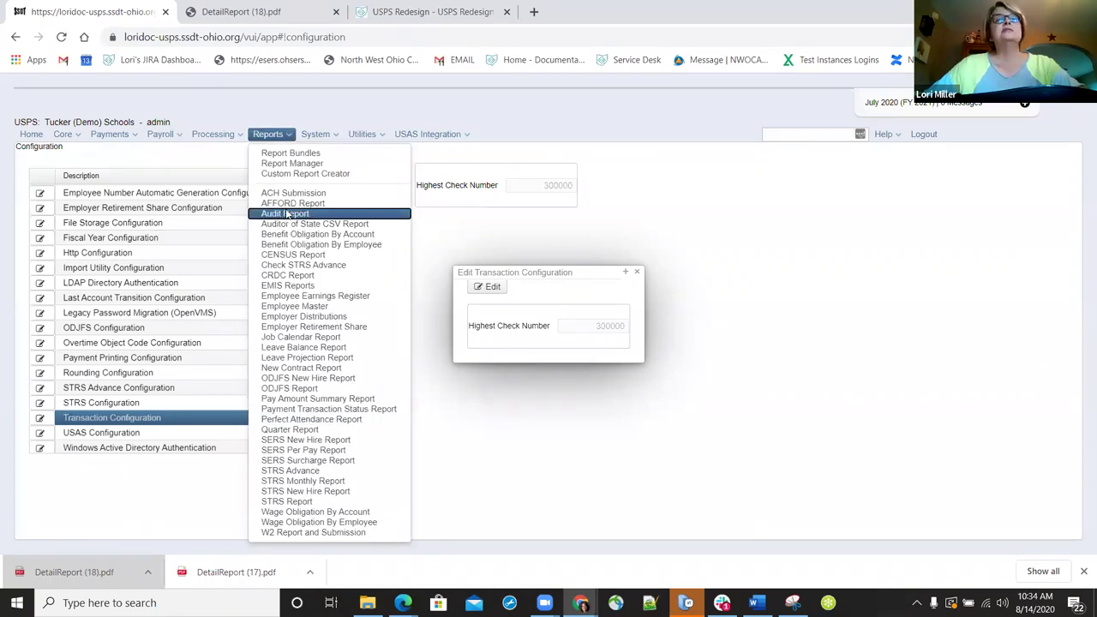
# - Open Reports > Audit Report and add Employee to the selected audit objects
pyautogui.click(287, 214)
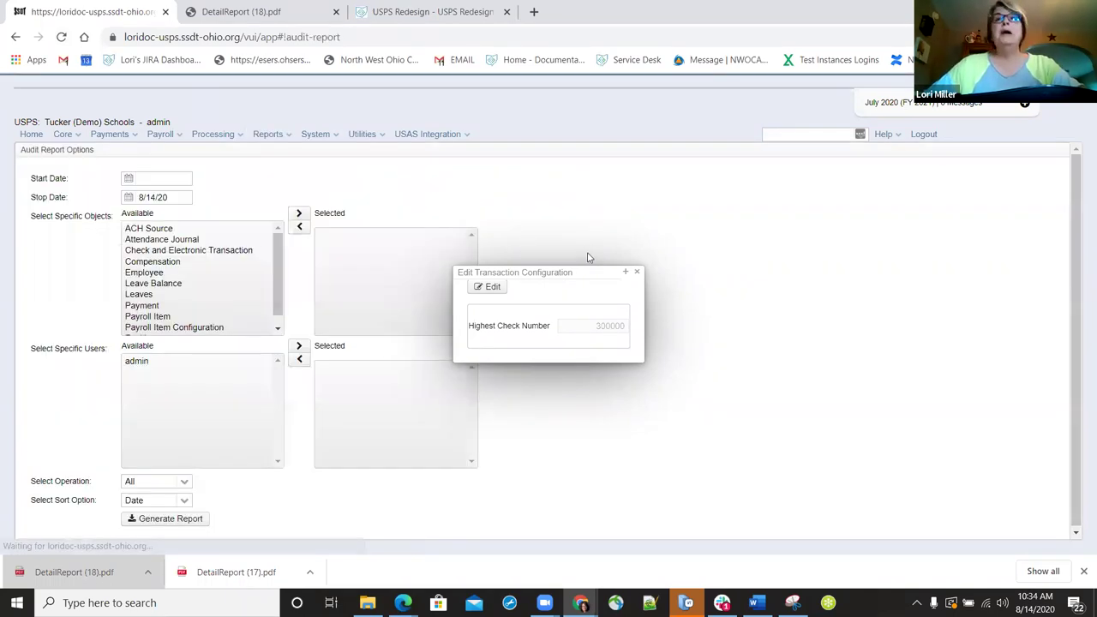
pyautogui.click(637, 273)
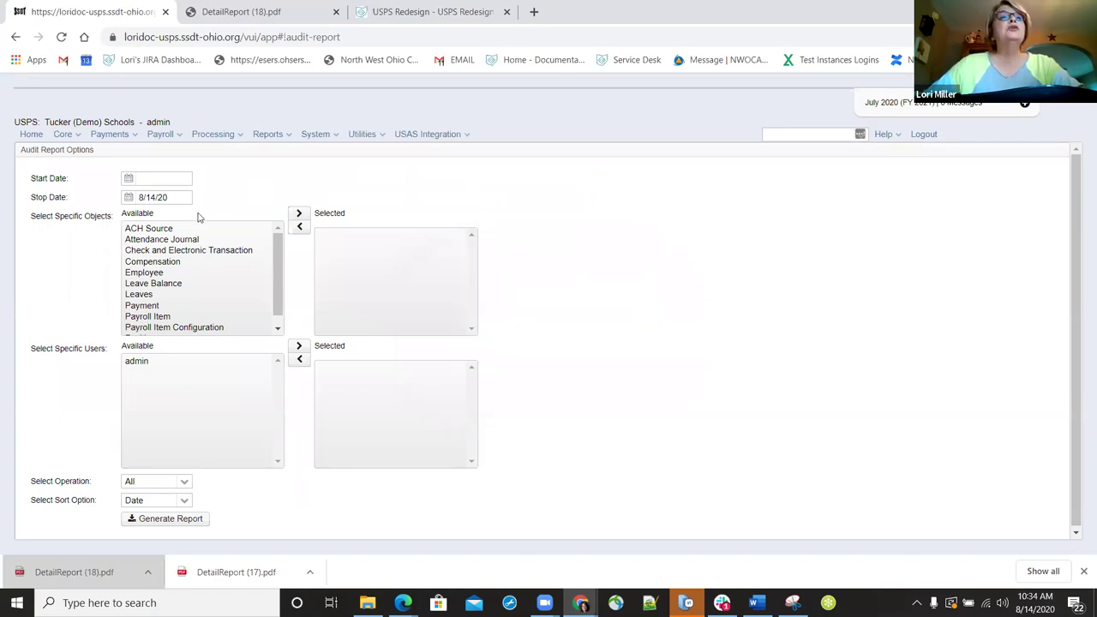
pyautogui.moveTo(198, 217)
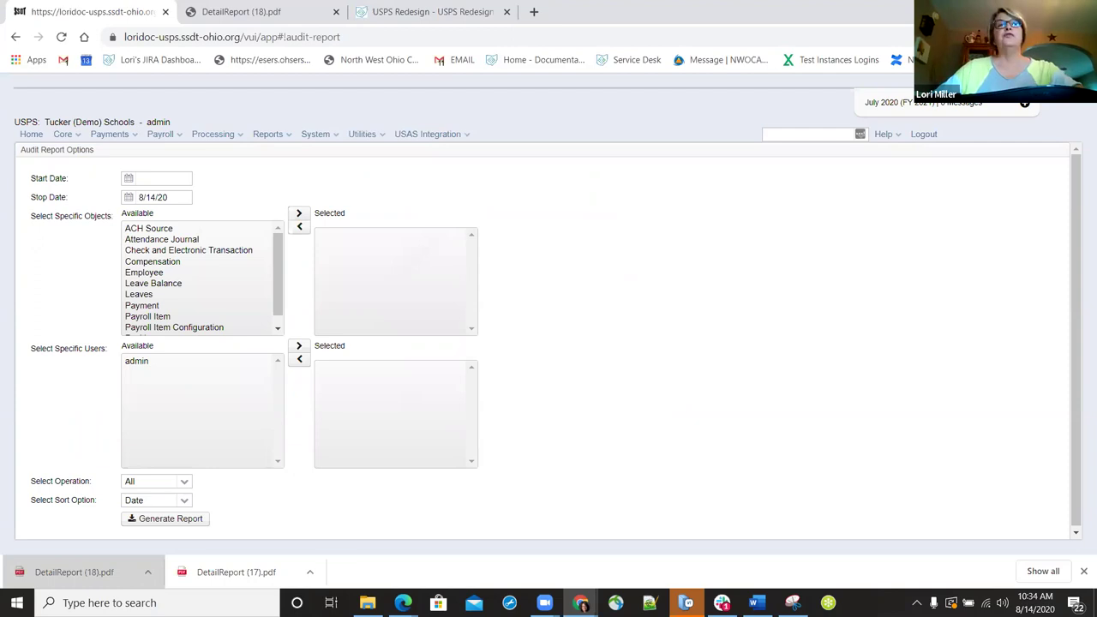
pyautogui.scroll(-1, 155, 284)
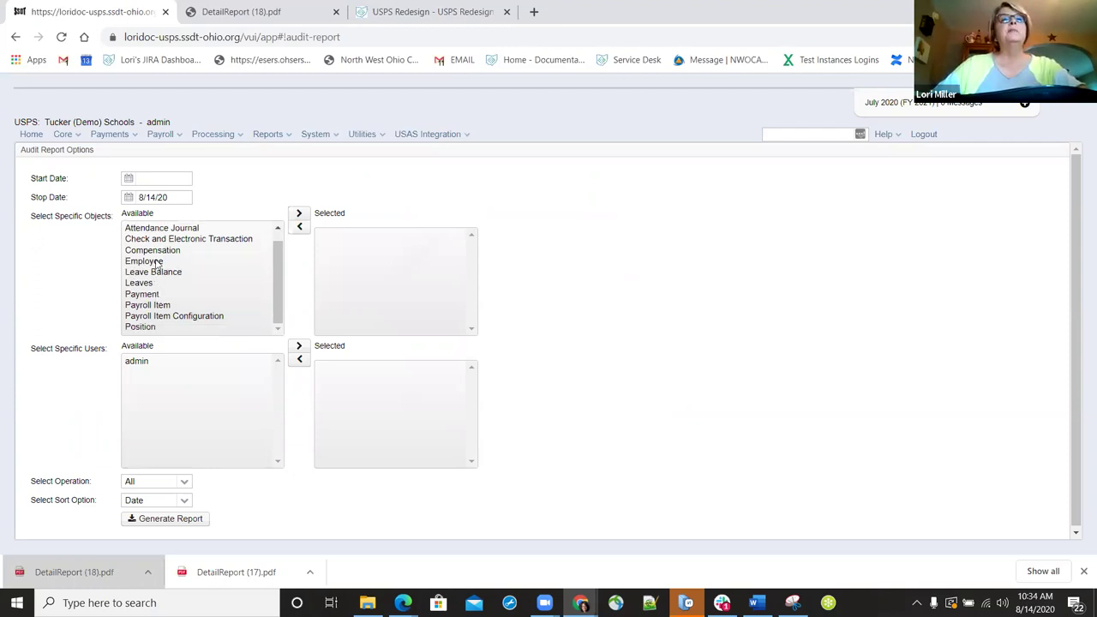
pyautogui.click(157, 262)
pyautogui.doubleClick(157, 262)
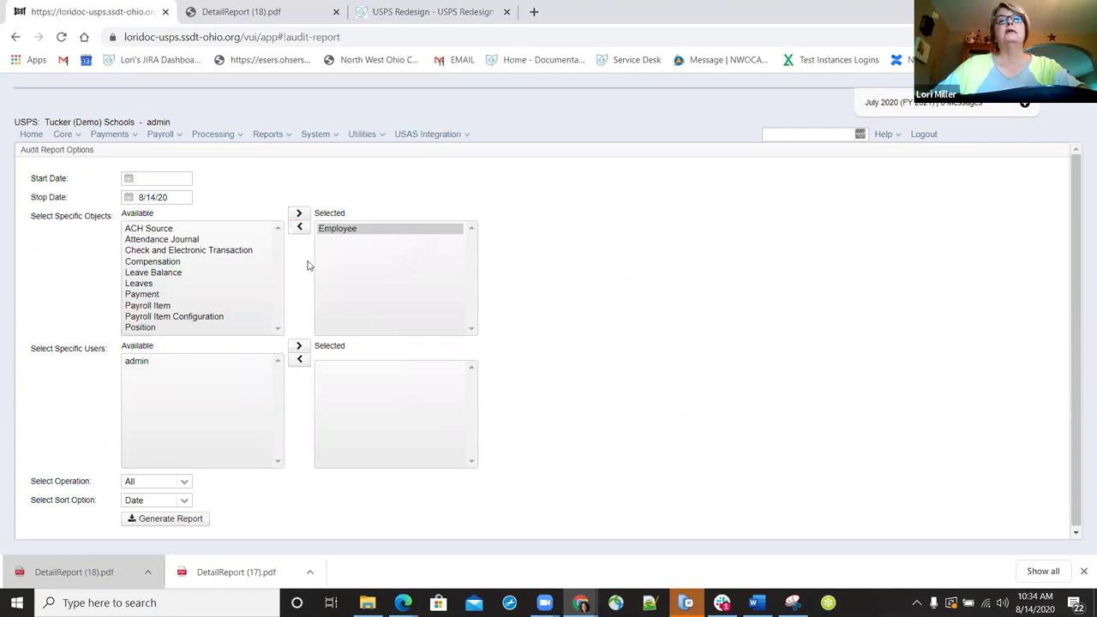
# - Keep operation All and sort by Date, and remove Payment from the selected objects
pyautogui.click(152, 295)
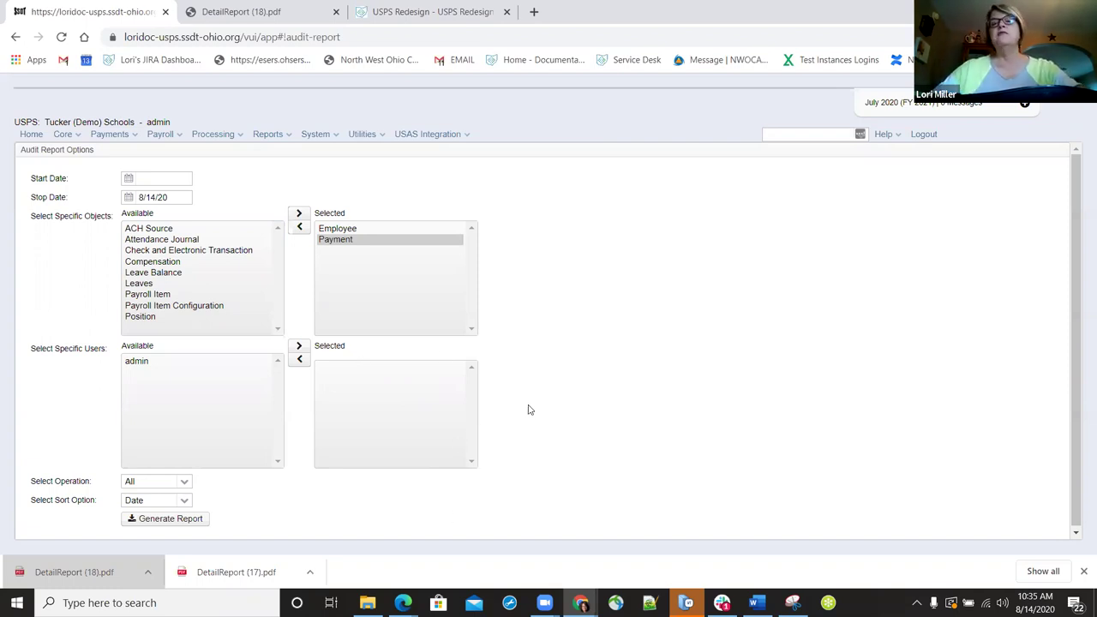
pyautogui.click(185, 482)
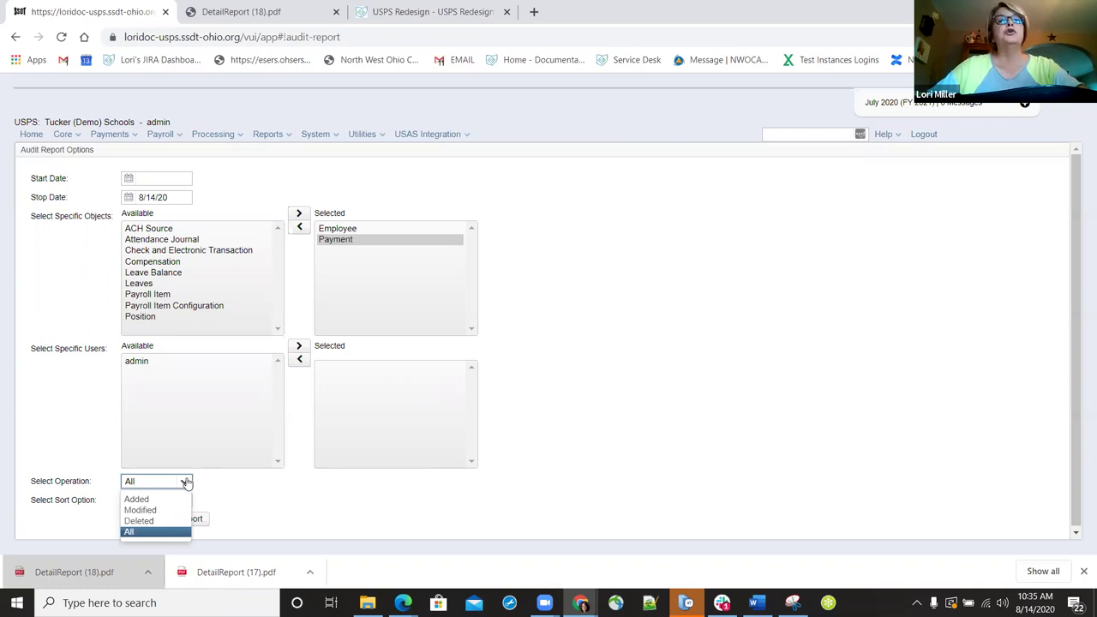
pyautogui.click(186, 482)
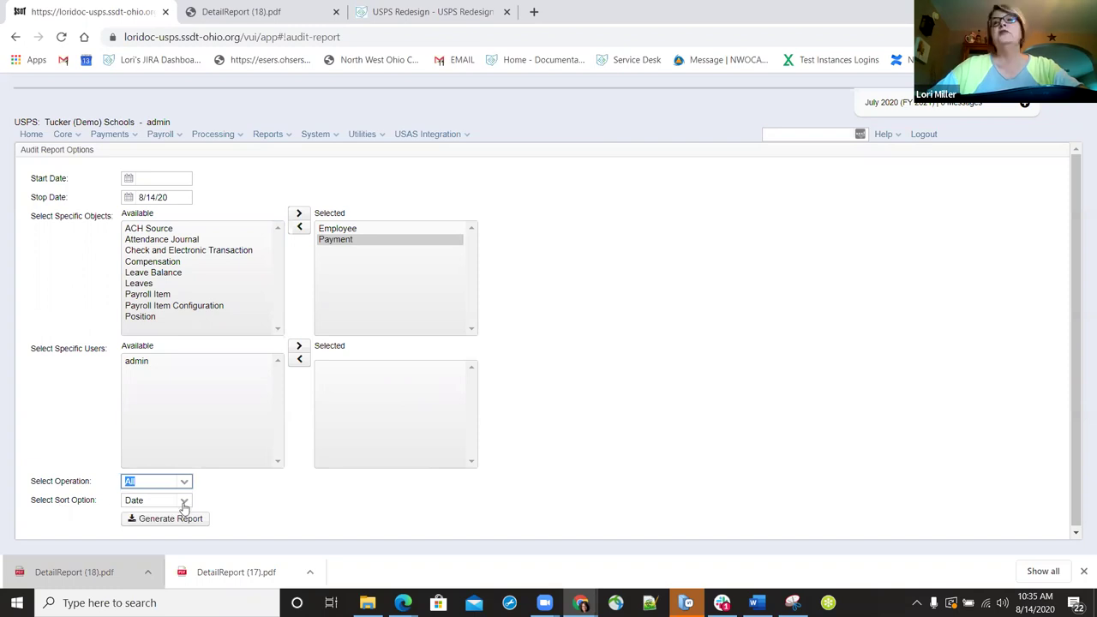
pyautogui.click(184, 503)
pyautogui.click(251, 524)
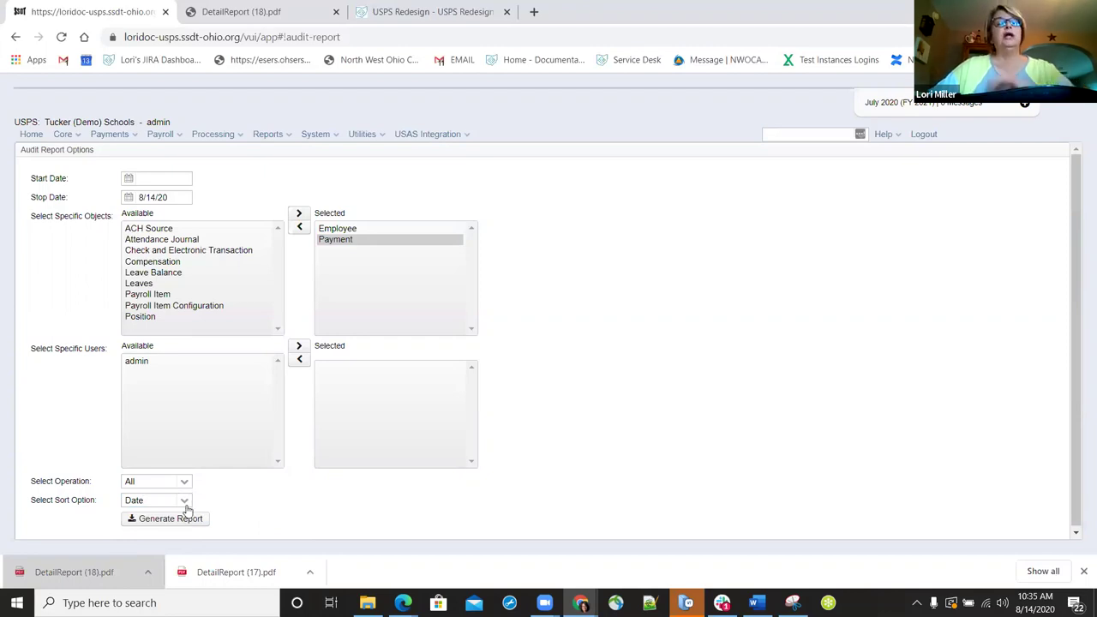
pyautogui.doubleClick(343, 242)
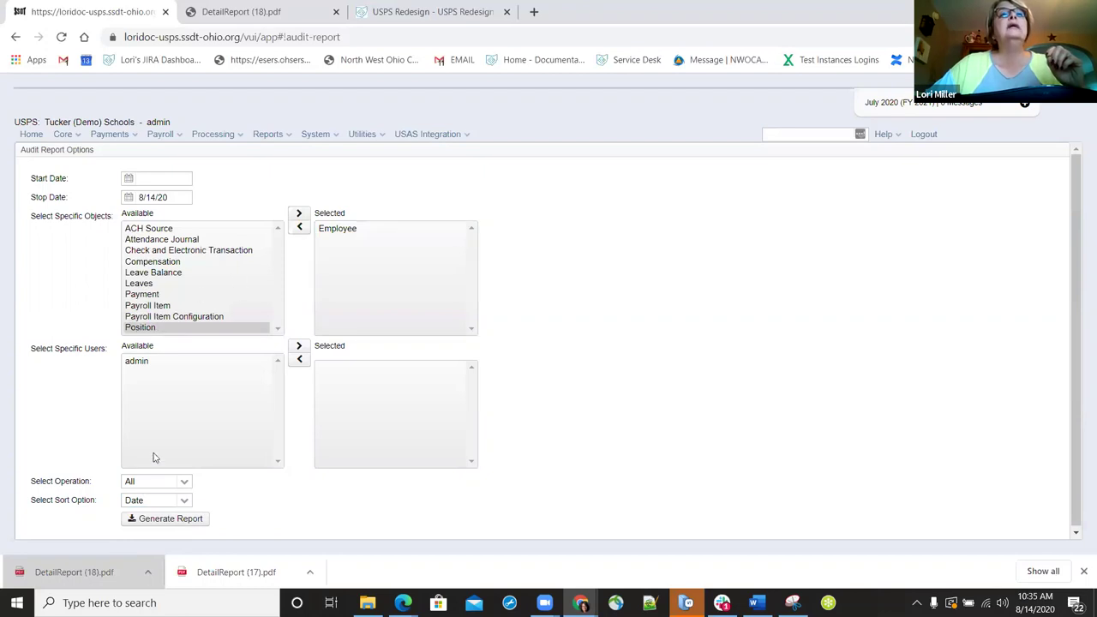
# - Generate the Employee audit report with Start Date 1/1/20 and Stop Date 1/30/20
pyautogui.click(185, 518)
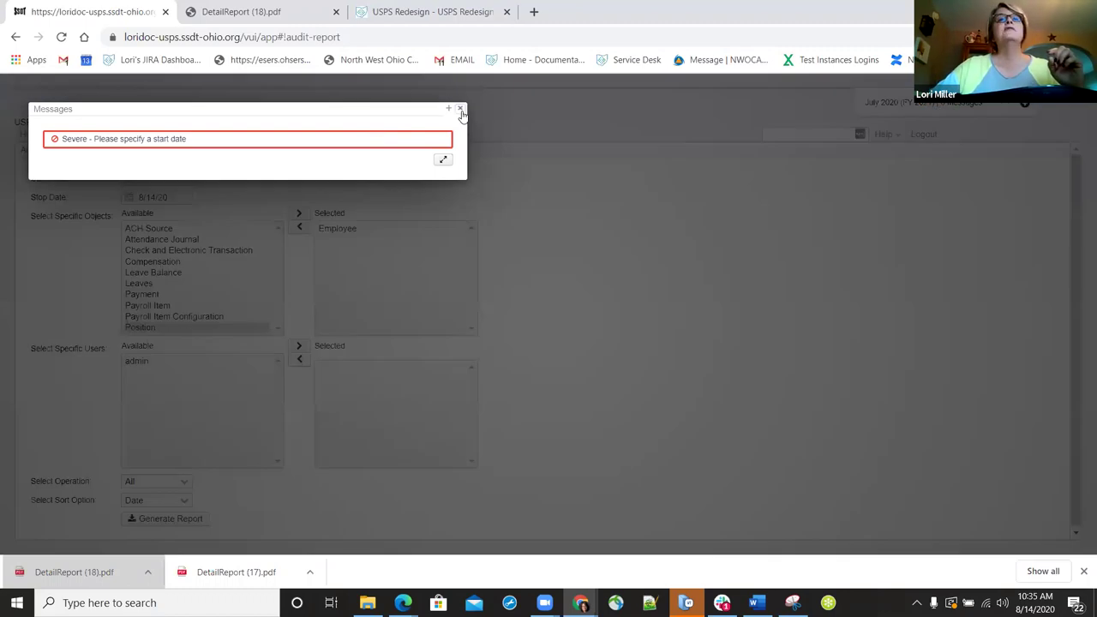
pyautogui.click(461, 114)
pyautogui.click(166, 179)
pyautogui.write('1/1/20')
pyautogui.press('Tab')
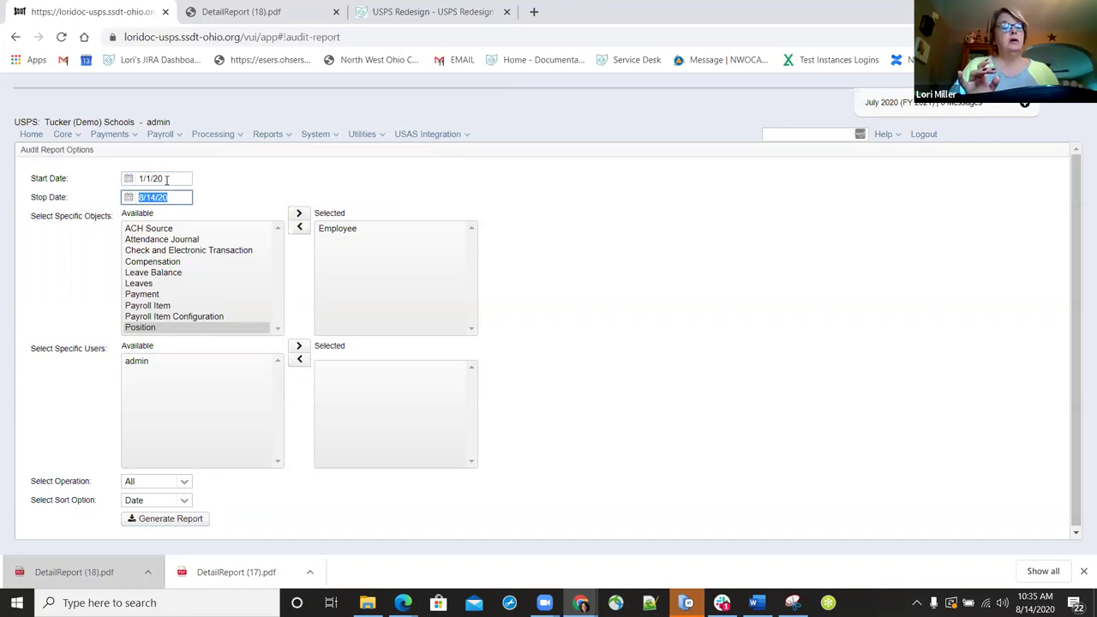
pyautogui.write('1/30/20')
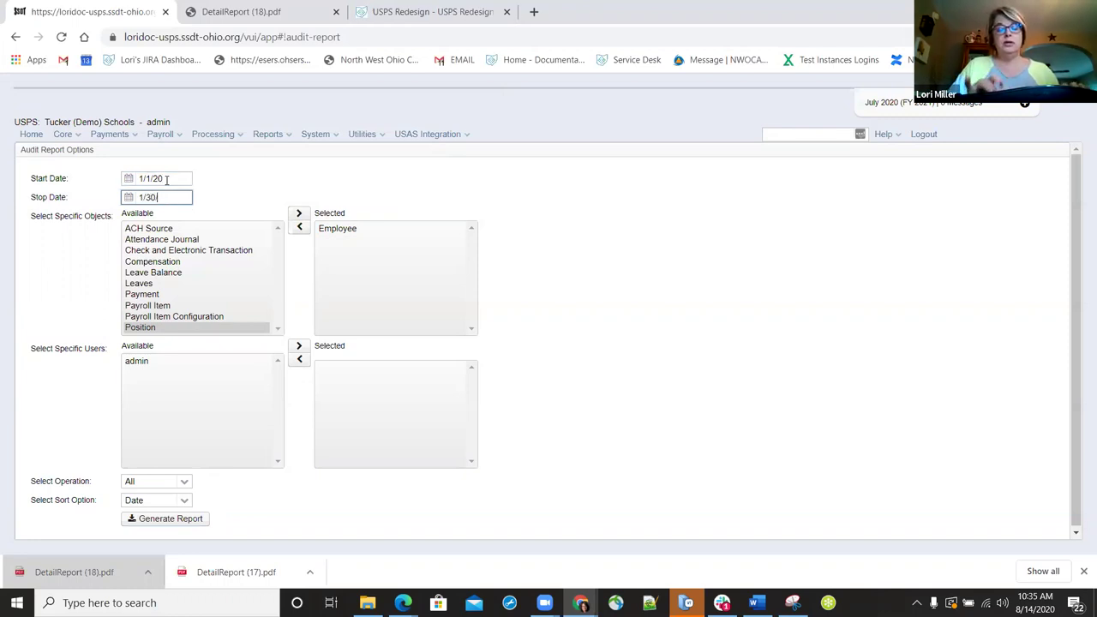
pyautogui.click(176, 519)
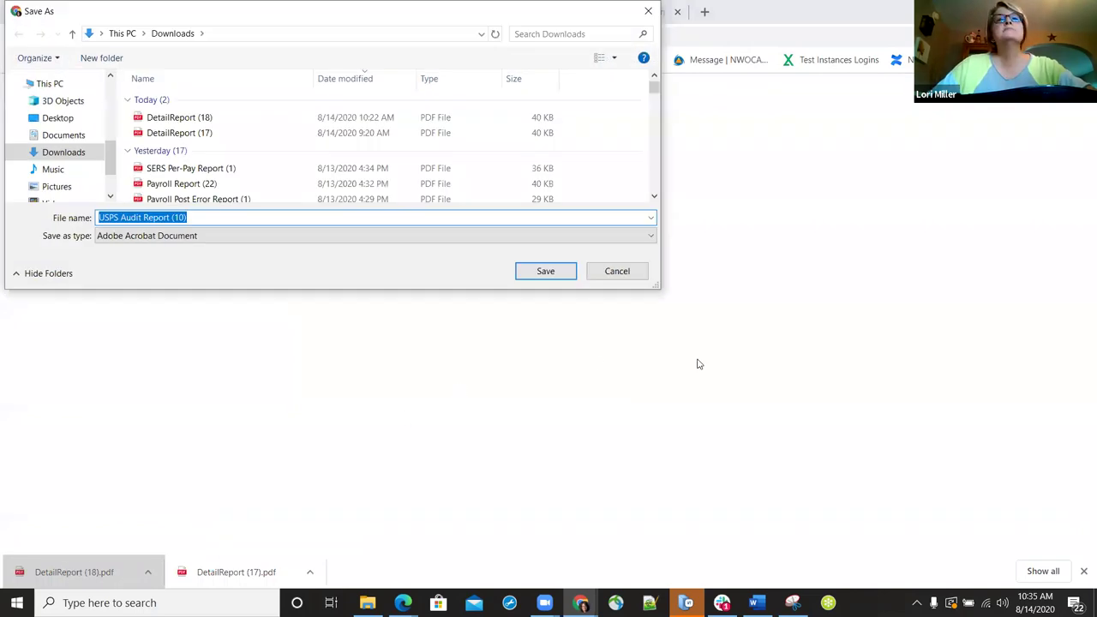
# - Save the report as USPS Audit Report (10).pdf and return to the payroll tab
pyautogui.press('Return')
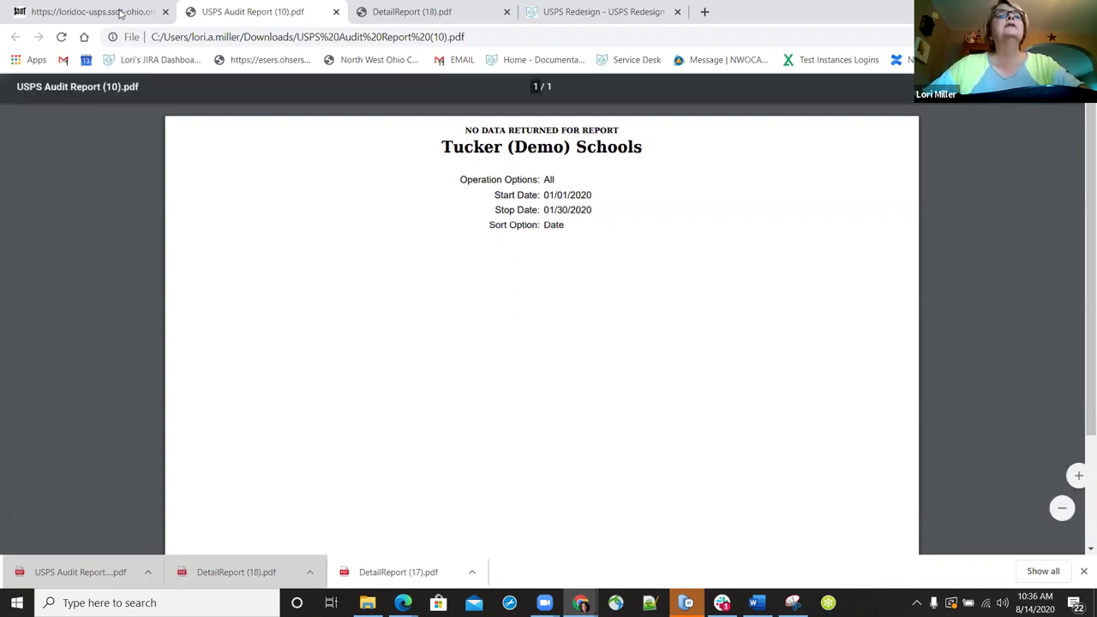
pyautogui.hotkey('ctrl', 'shift', 'Tab')
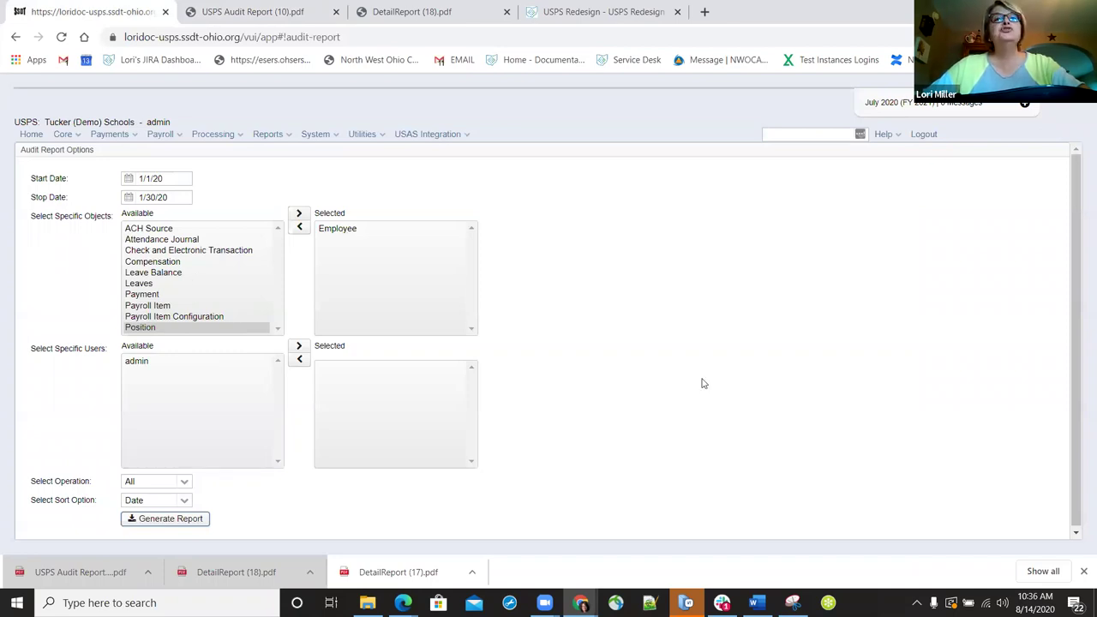
pyautogui.scroll(-1, 299, 274)
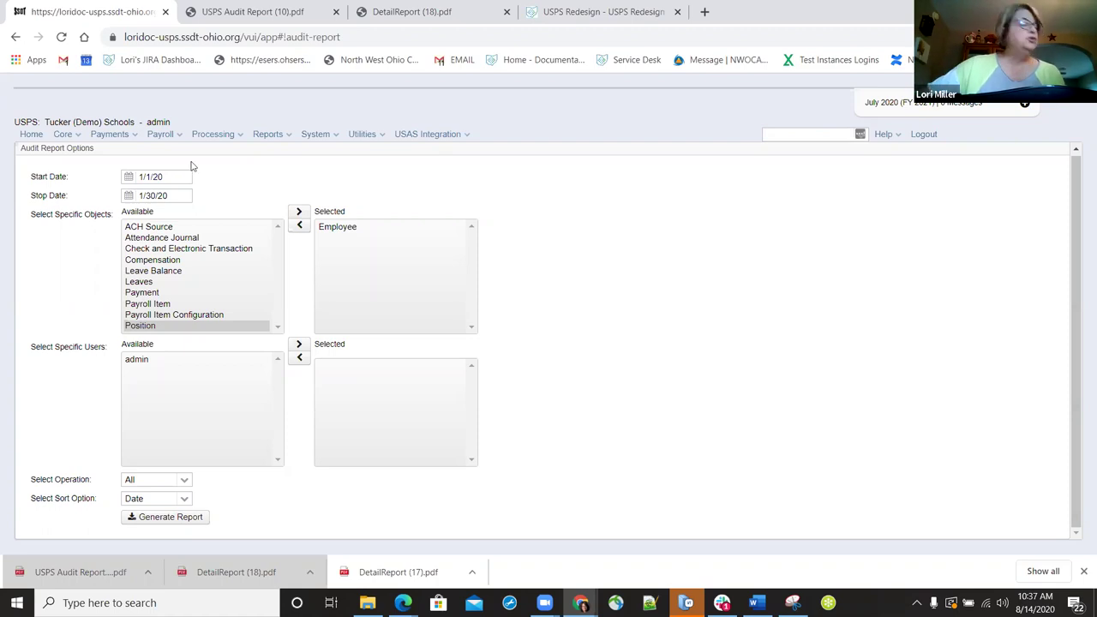
# - Go to Utilities > USPS Load and set Compensation as the importable entity
pyautogui.click(363, 133)
pyautogui.click(377, 236)
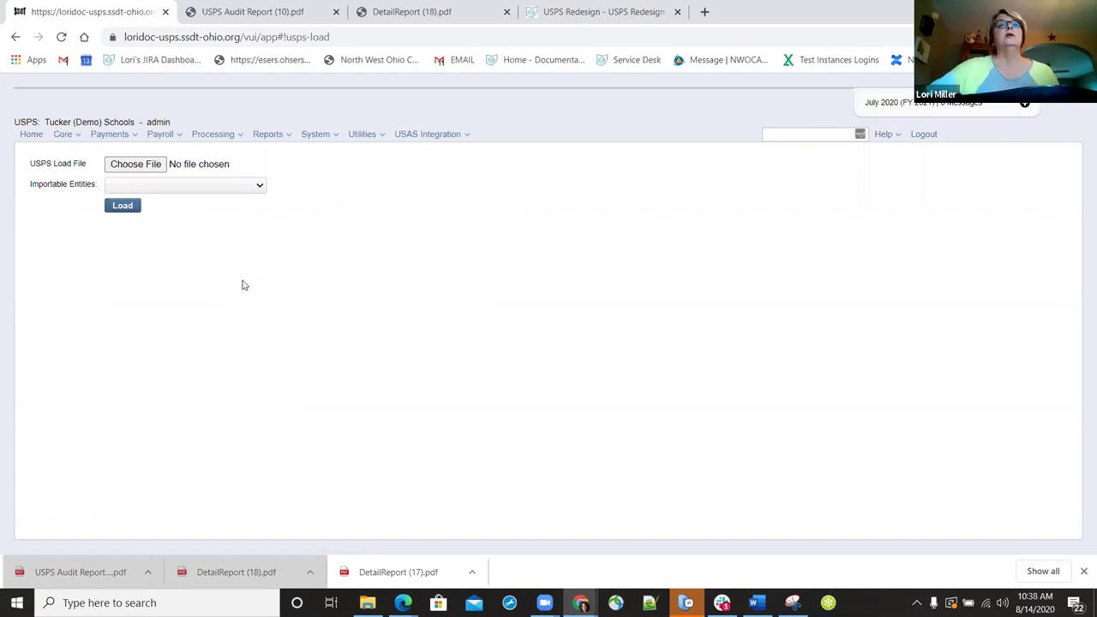
pyautogui.click(256, 186)
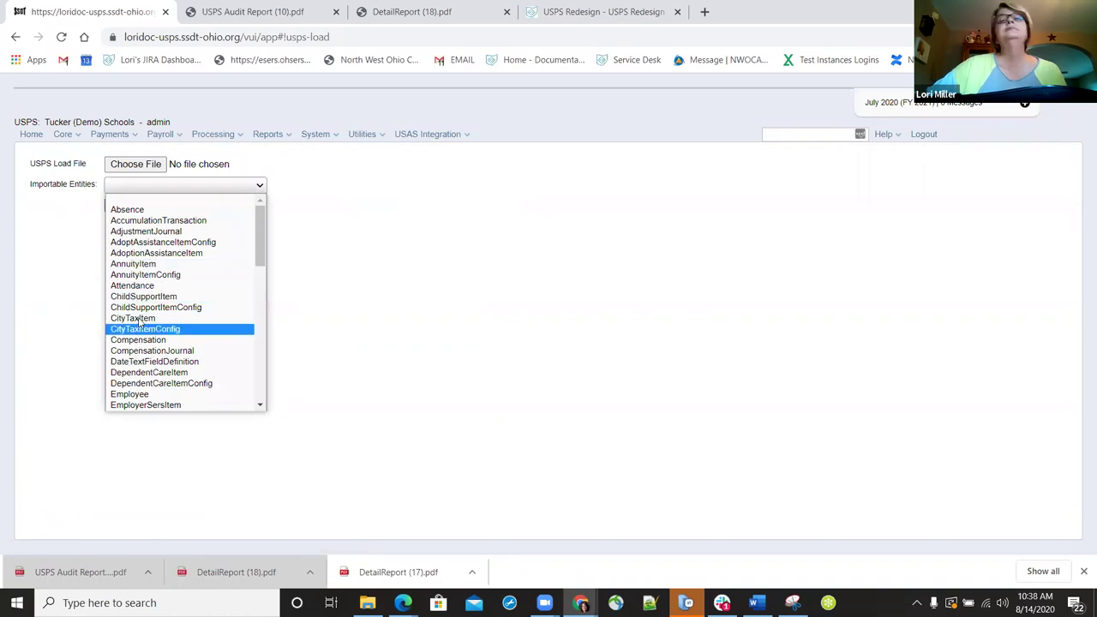
pyautogui.click(145, 341)
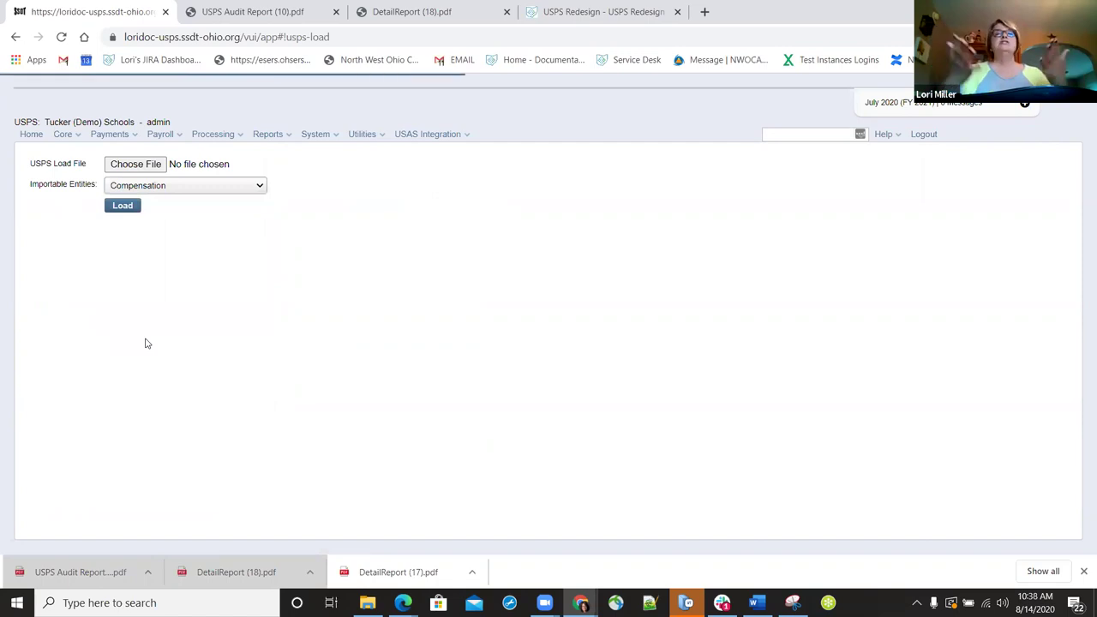